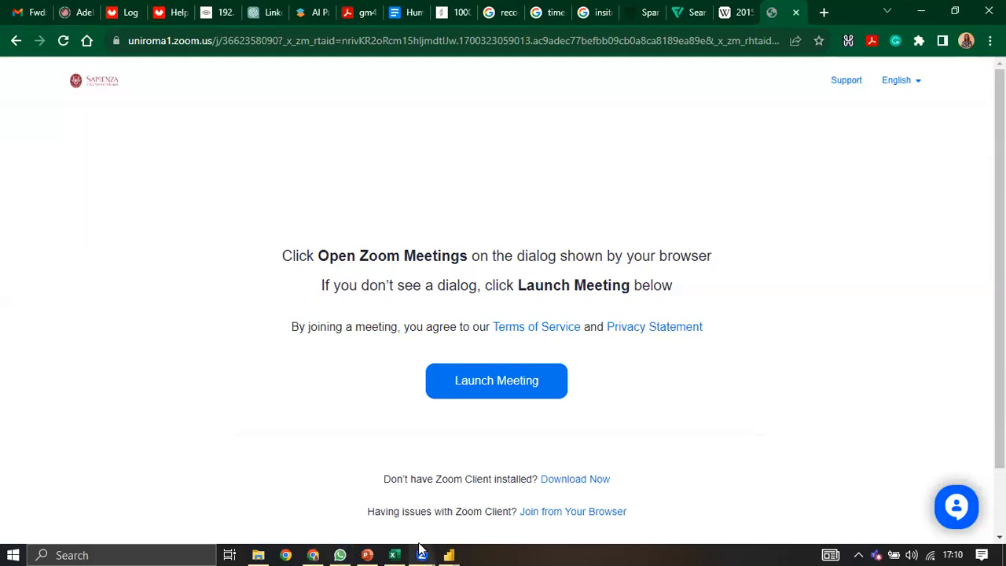
Step: Switch to the Zoom screen-sharing meeting and bring the blank Power BI Desktop report forward
mouse_move(422, 554)
left_click(426, 515)
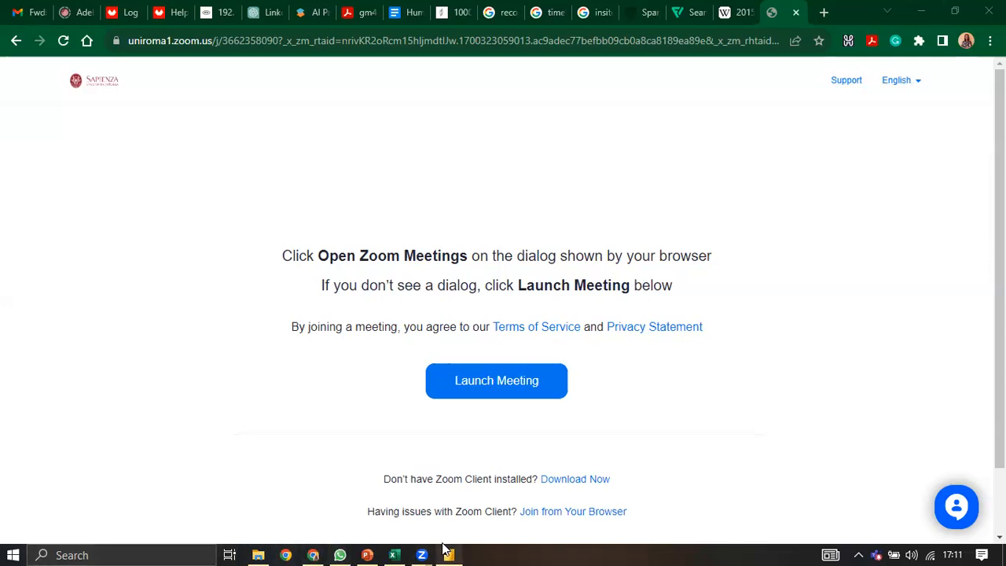
mouse_move(448, 554)
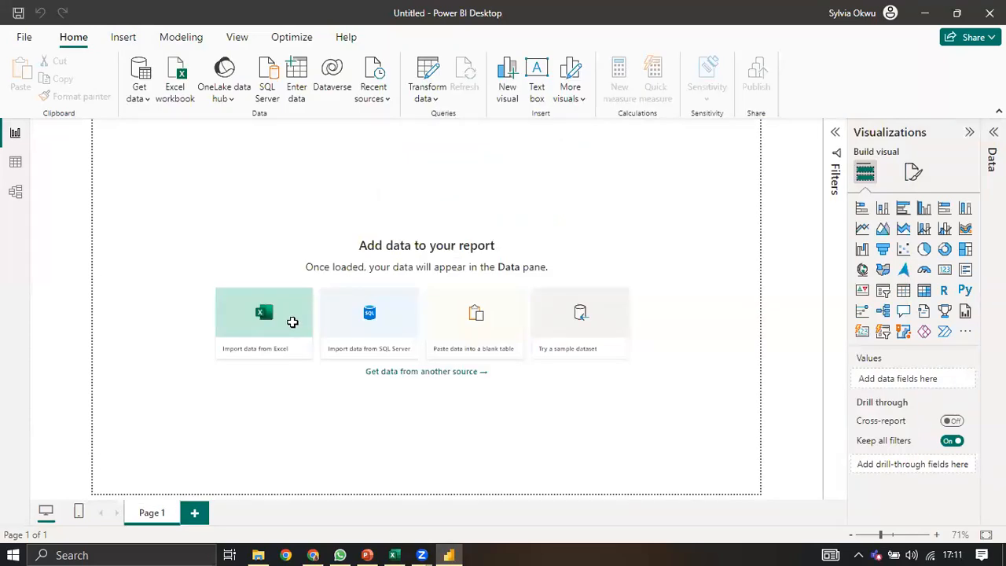
key("alt+Tab")
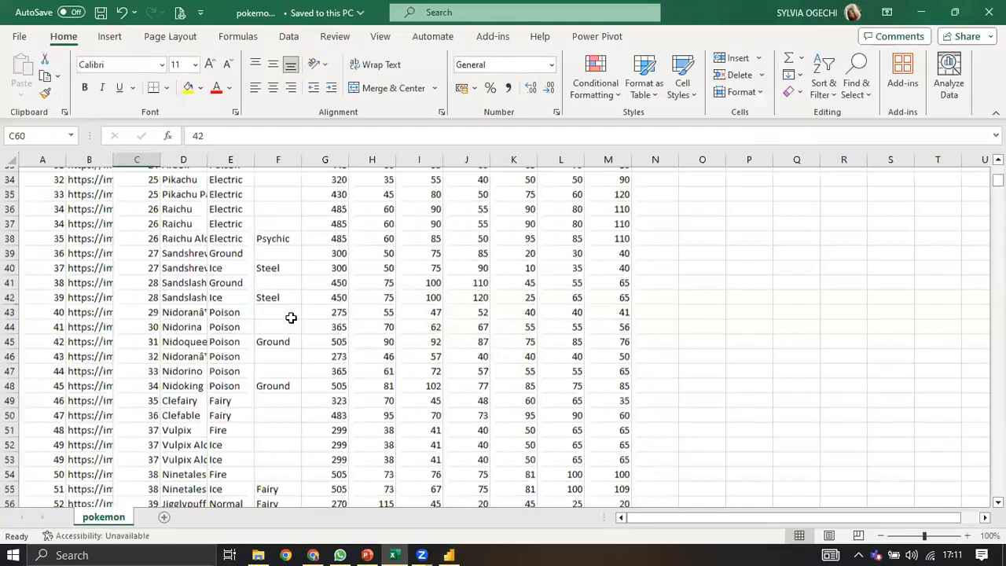
scroll(291, 317, "up", 8)
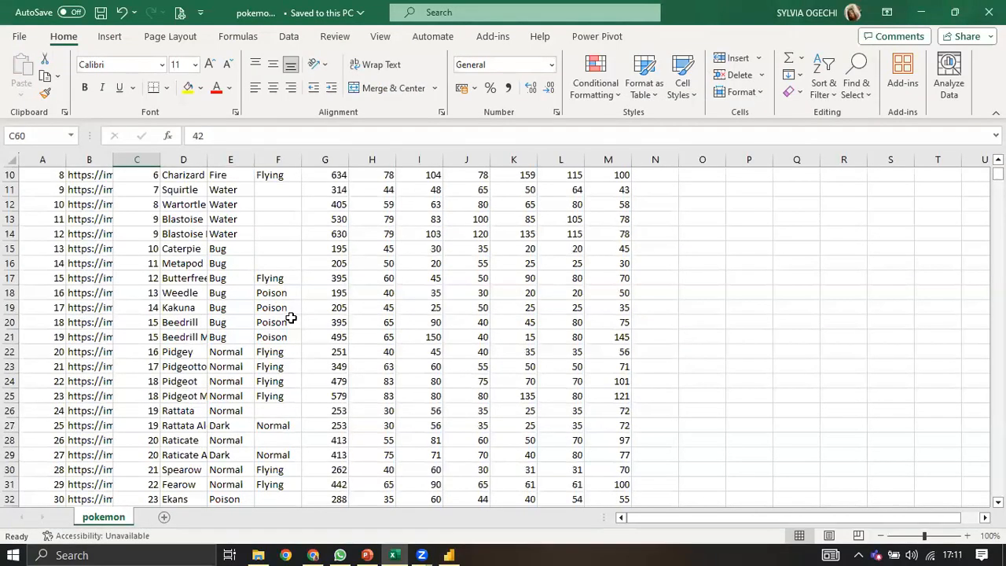
scroll(291, 317, "up", 3)
left_click(281, 308)
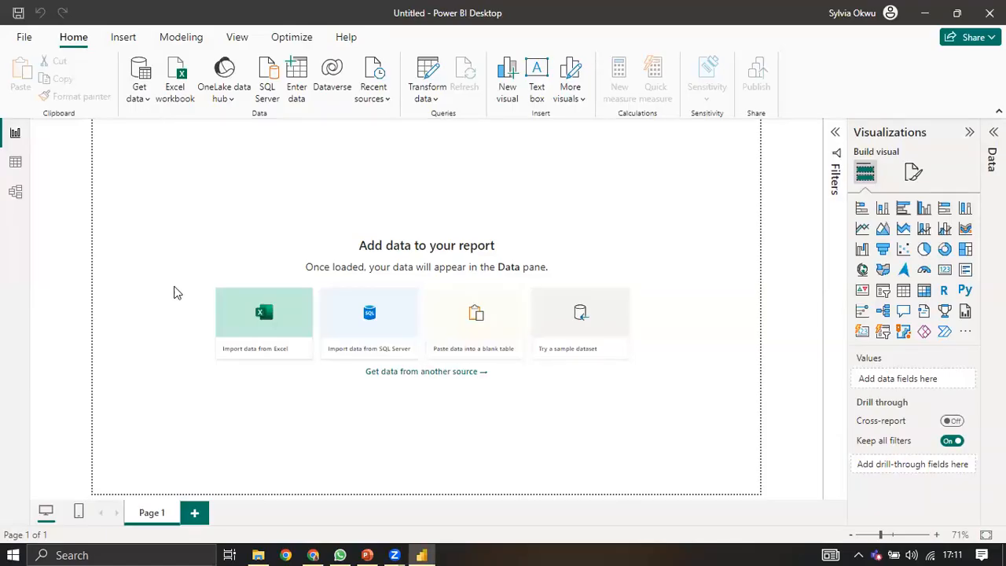
Step: Import pokemon.csv from Downloads as Text/CSV and send it to Power Query via Transform Data
left_click(180, 288)
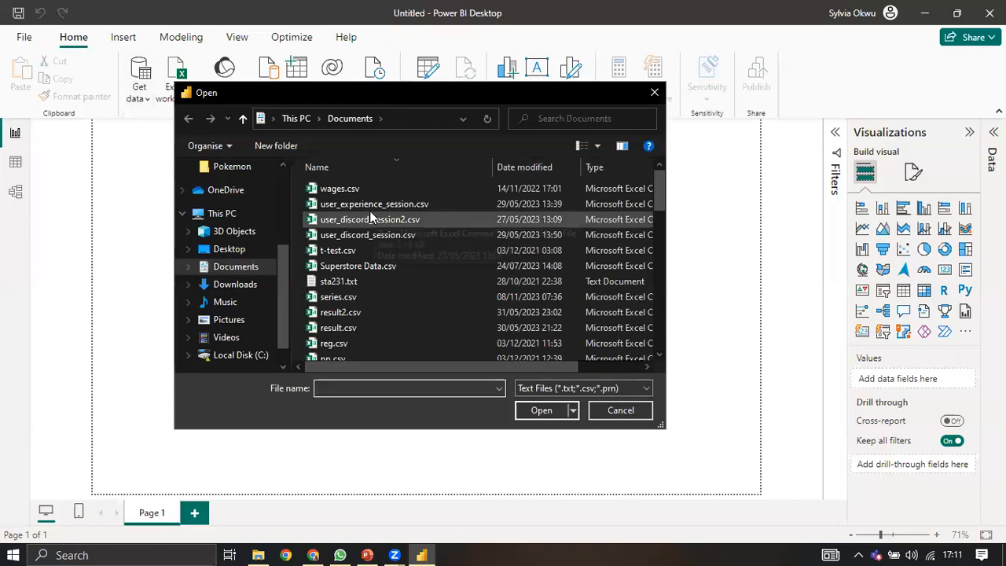
left_click(235, 284)
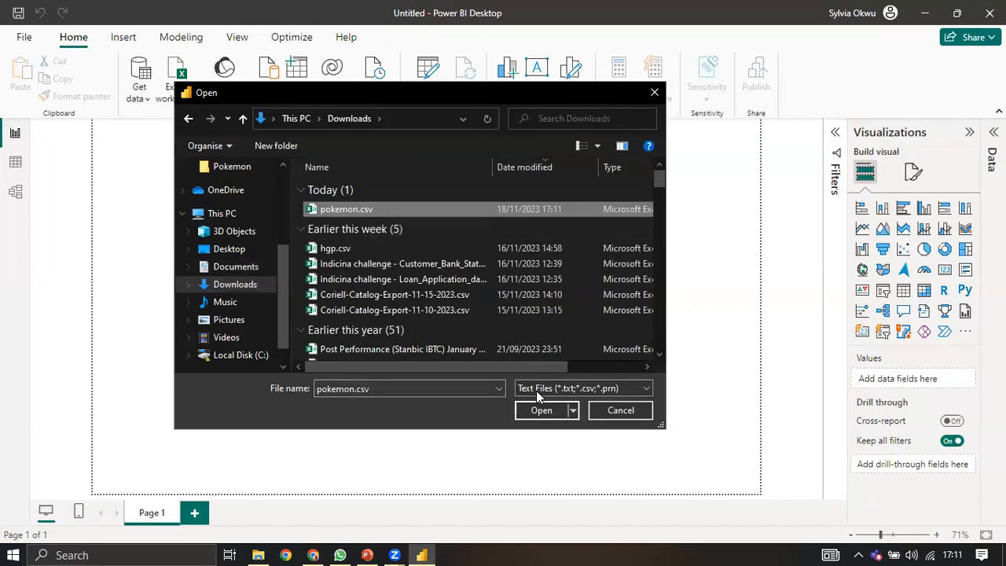
key("Return")
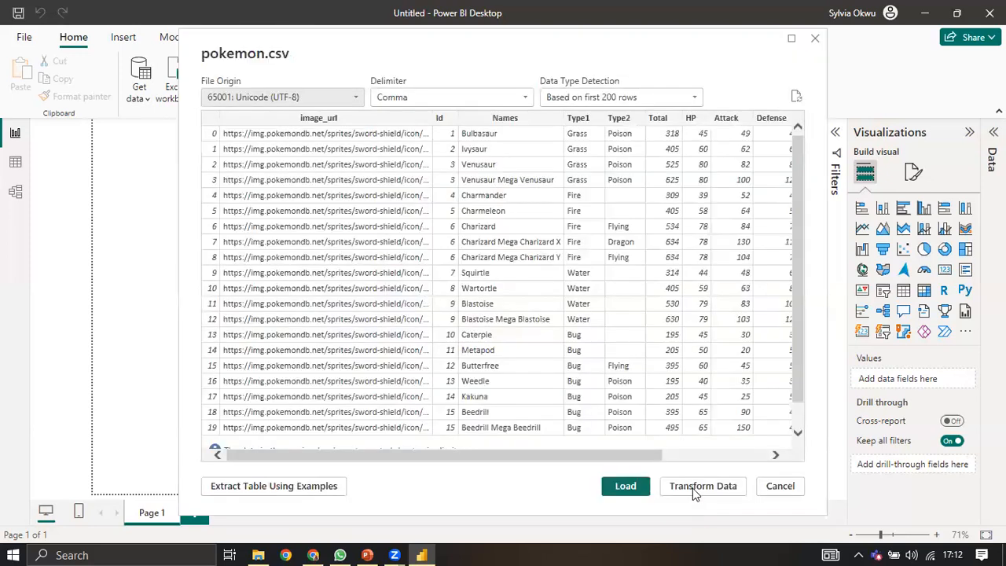
left_click(692, 488)
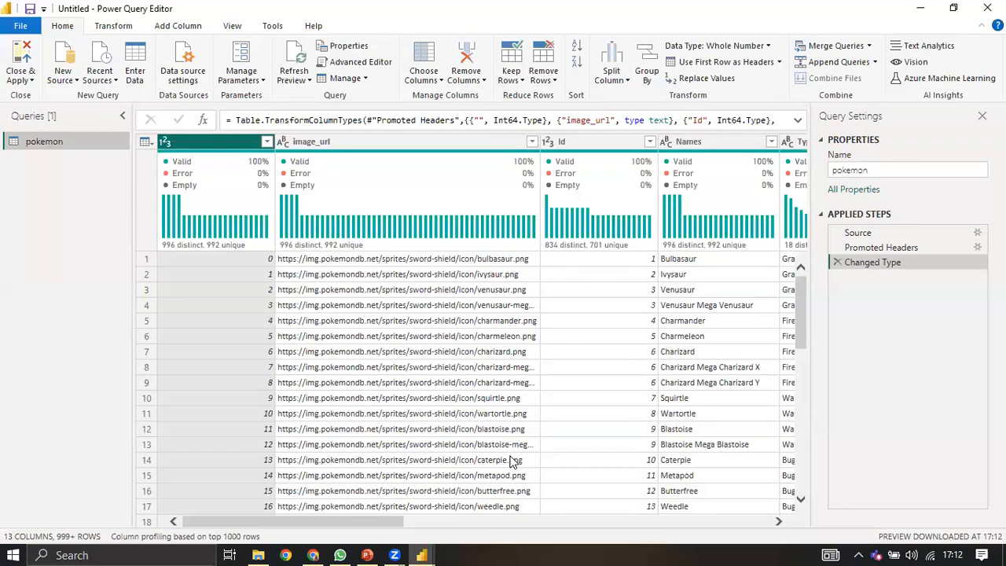
Step: Once the pokemon query loads, open the New Source list of data sources
left_click(75, 82)
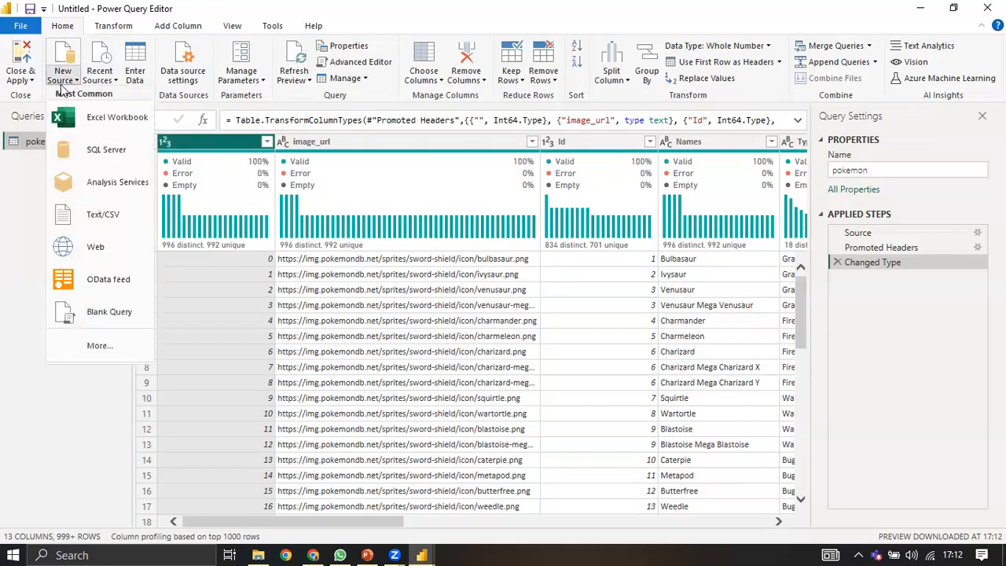
Step: Add poke.csv from Downloads as a second Text/CSV query named poke, next to pokemon
left_click(74, 81)
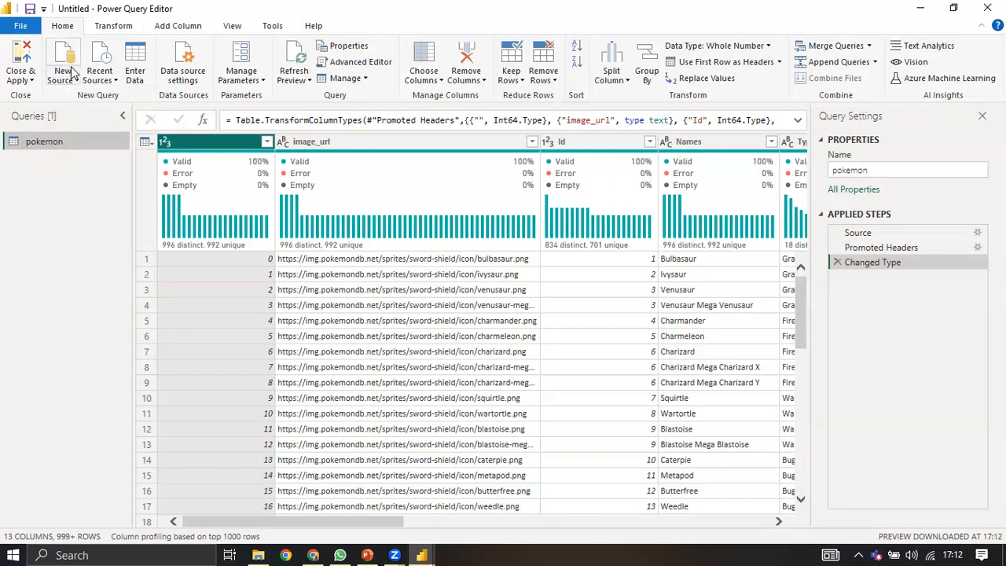
left_click(74, 82)
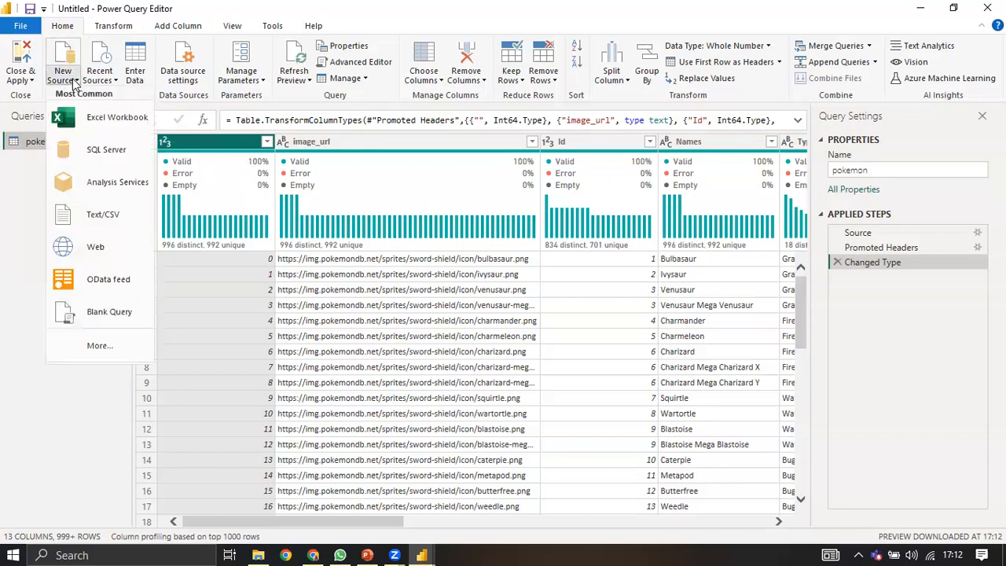
left_click(97, 219)
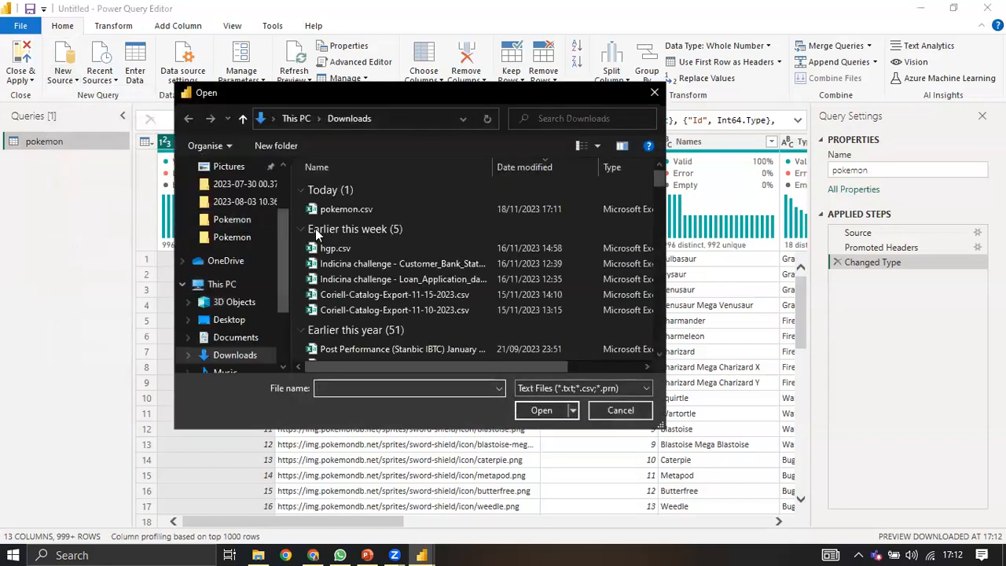
left_click(365, 265)
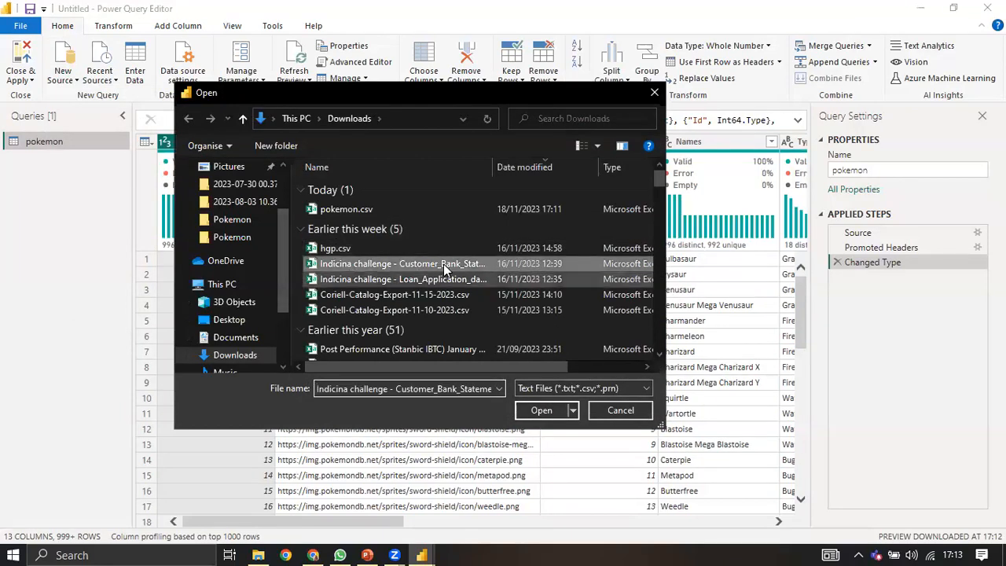
key("Down")
key("Down")
key("Down")
key("Down")
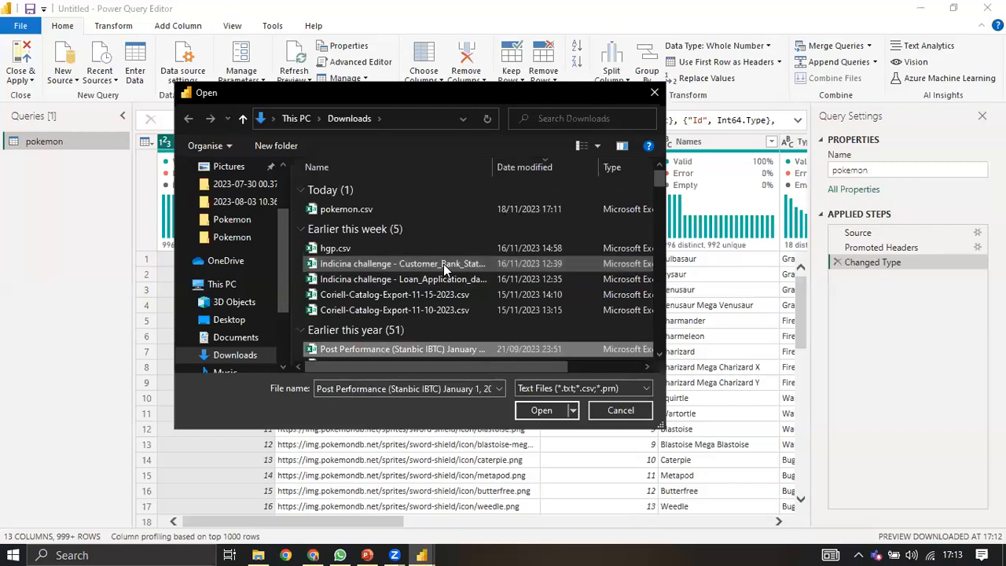
scroll(443, 268, "down", 3)
left_click(444, 271)
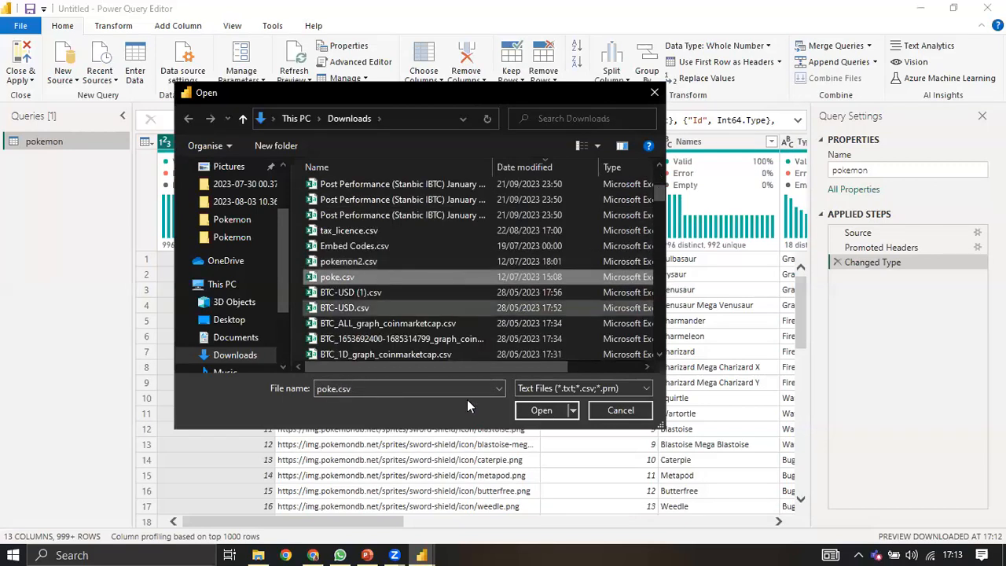
key("Return")
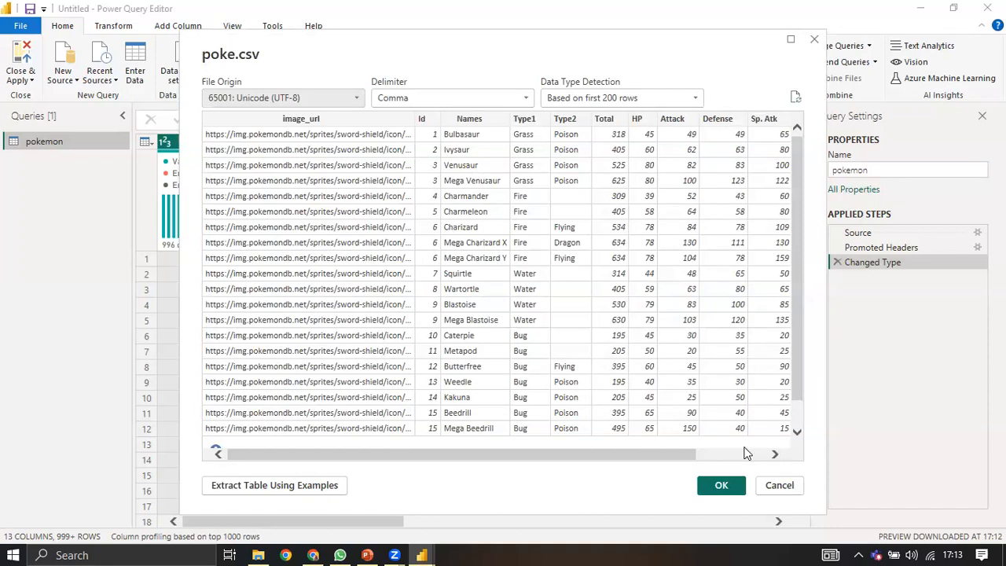
left_click(716, 482)
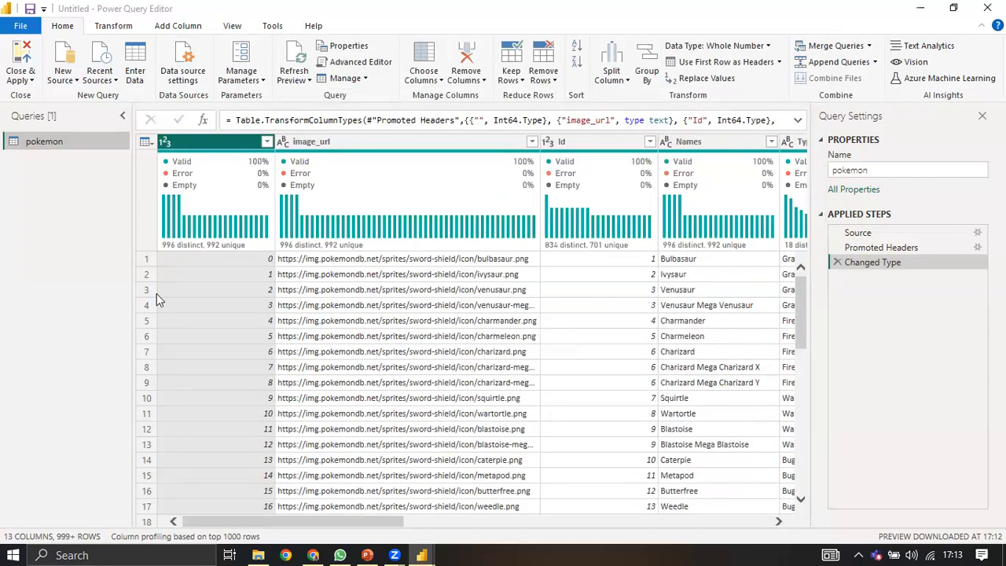
left_click(49, 145)
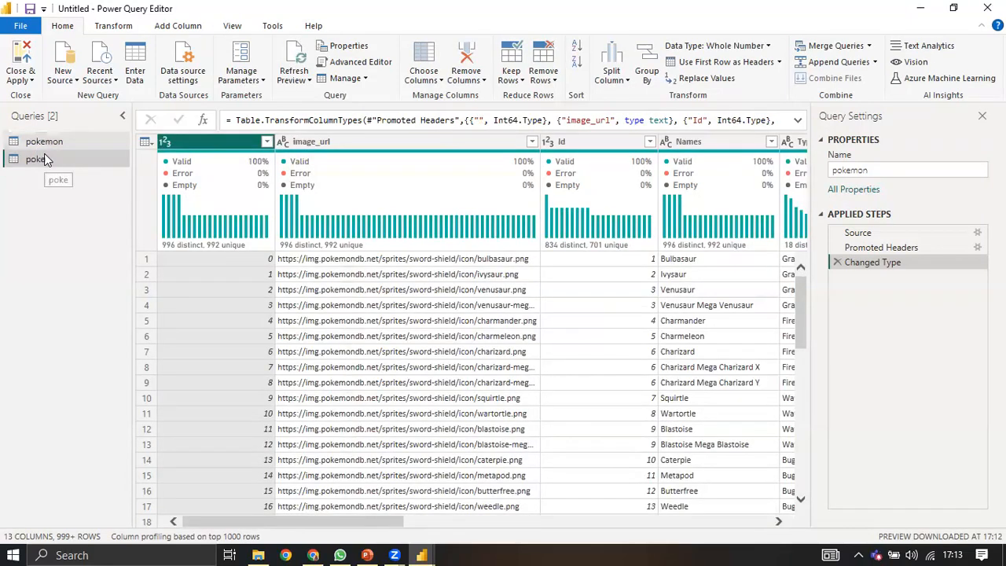
Step: Preview the poke query, then delete it from the Queries pane and confirm
left_click(44, 155)
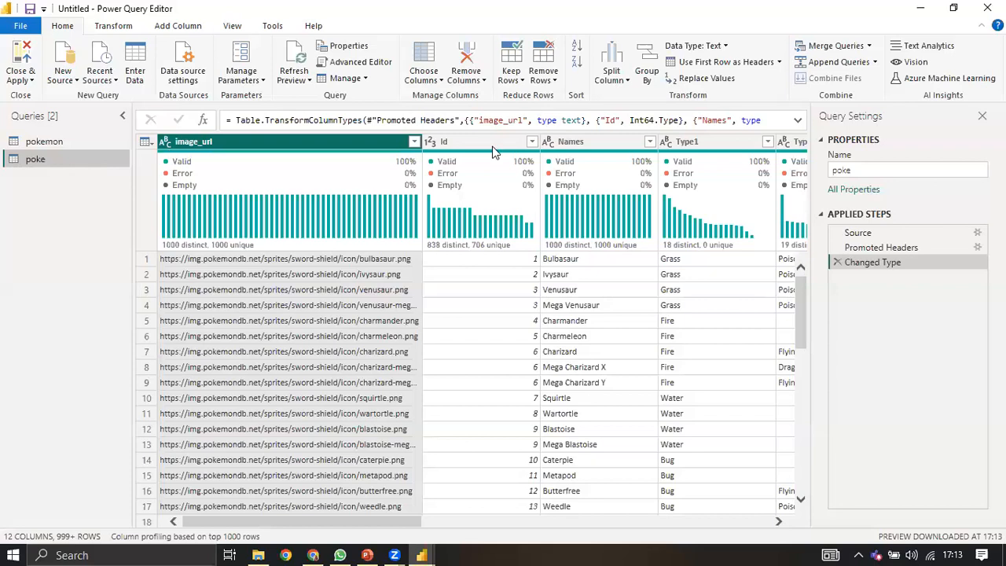
right_click(58, 157)
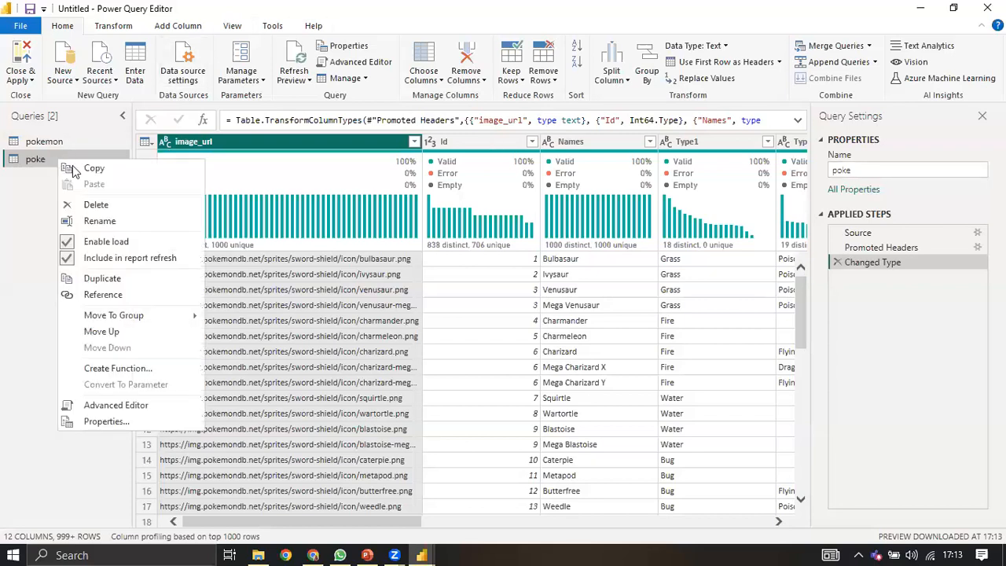
left_click(68, 206)
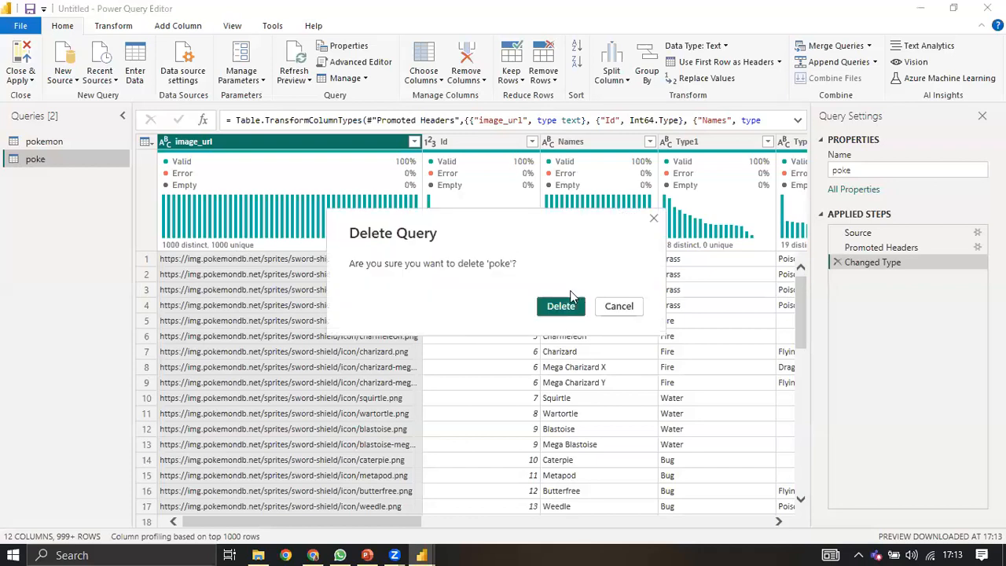
left_click(560, 307)
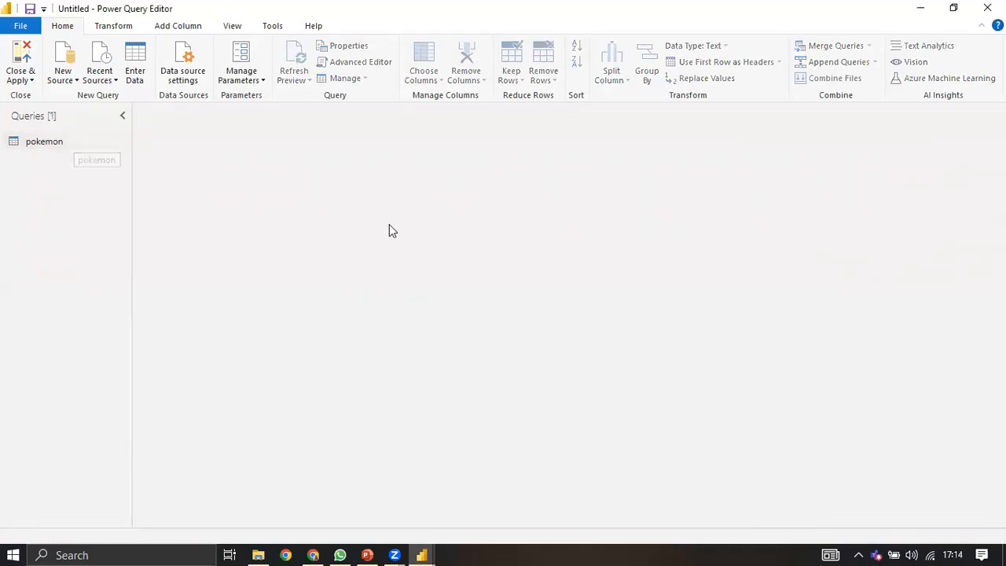
Step: Select the pokemon query to display its data preview and applied steps
left_click(57, 147)
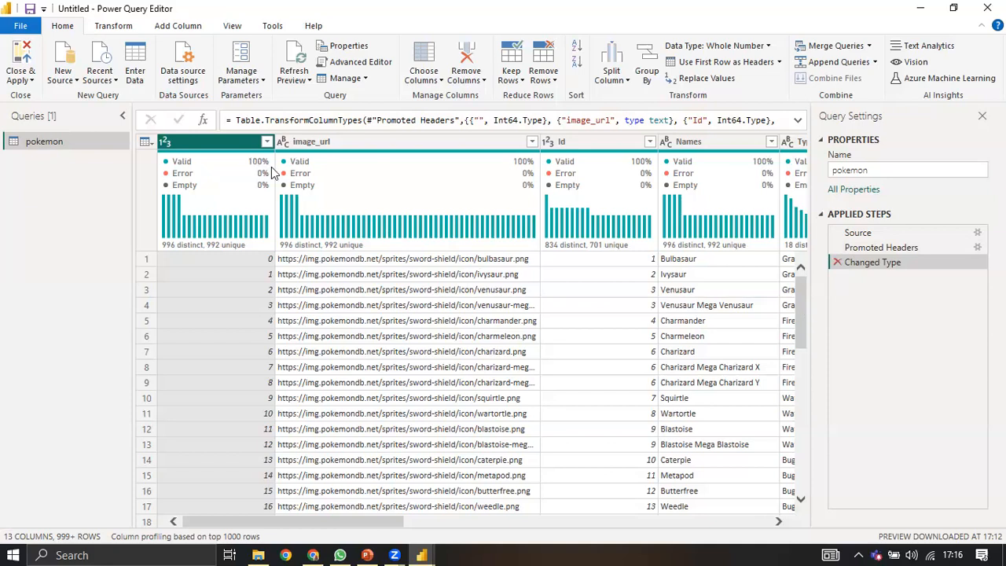
Step: Remove the Changed Type and Promoted Headers steps so pokemon reverts to Column1, Column2 headers
key("Delete")
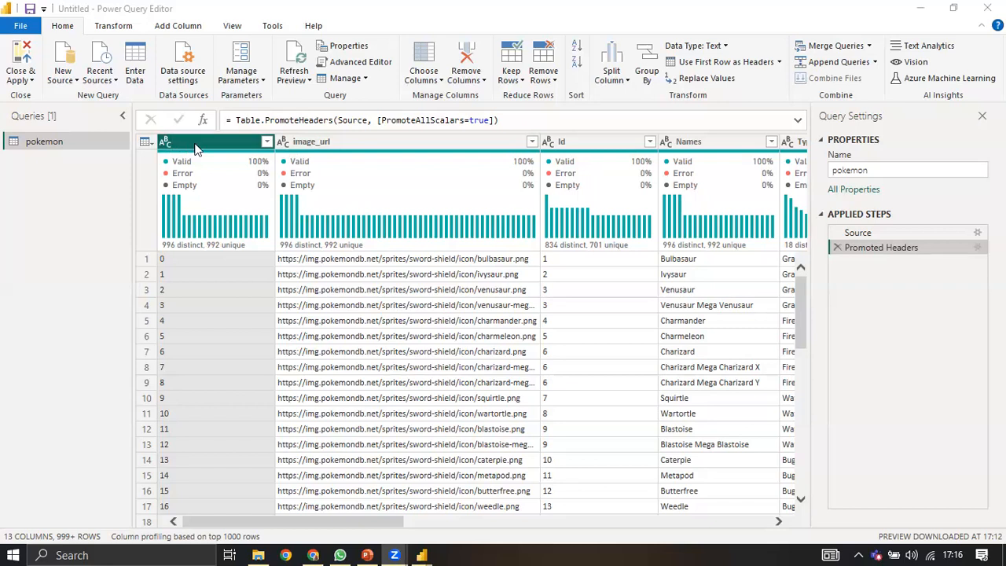
left_click(296, 148, "ctrl")
left_click(837, 248)
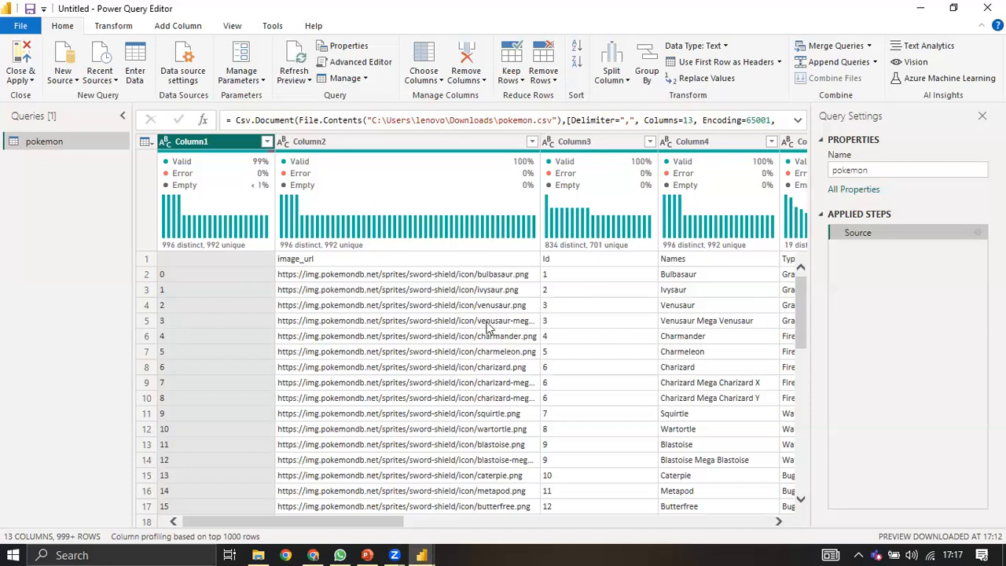
Step: Inspect the Csv.Document source formula without changing it, then open pokemon.csv in Excel
left_click(688, 119)
left_click_drag(235, 120, 490, 125)
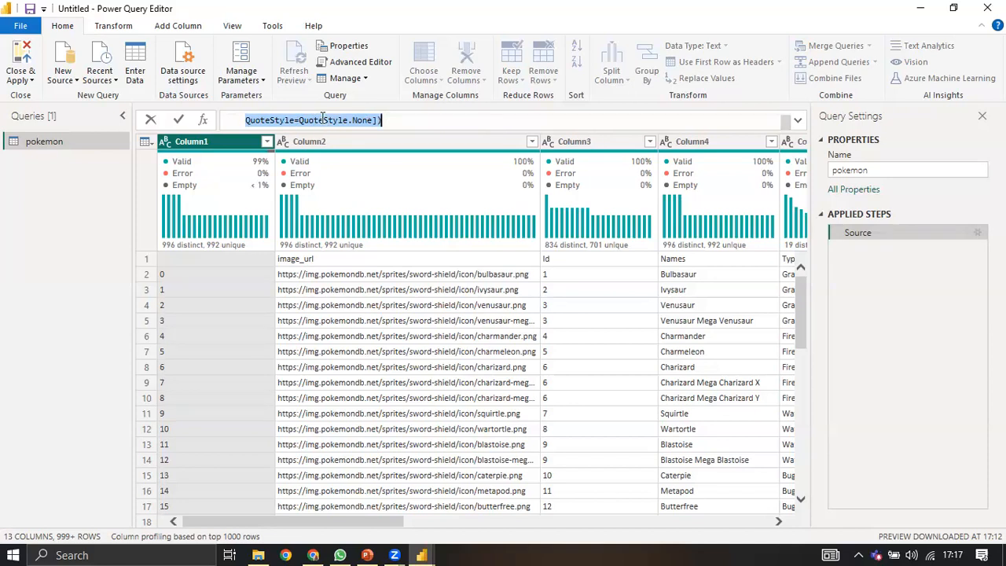
left_click(290, 120)
key("Home")
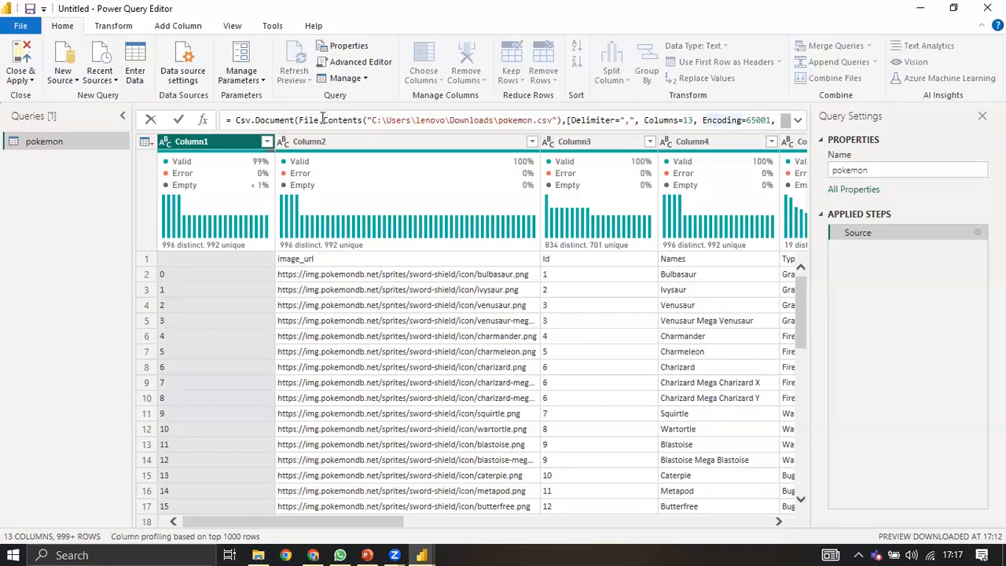
key("Left")
key("Left")
key("Left")
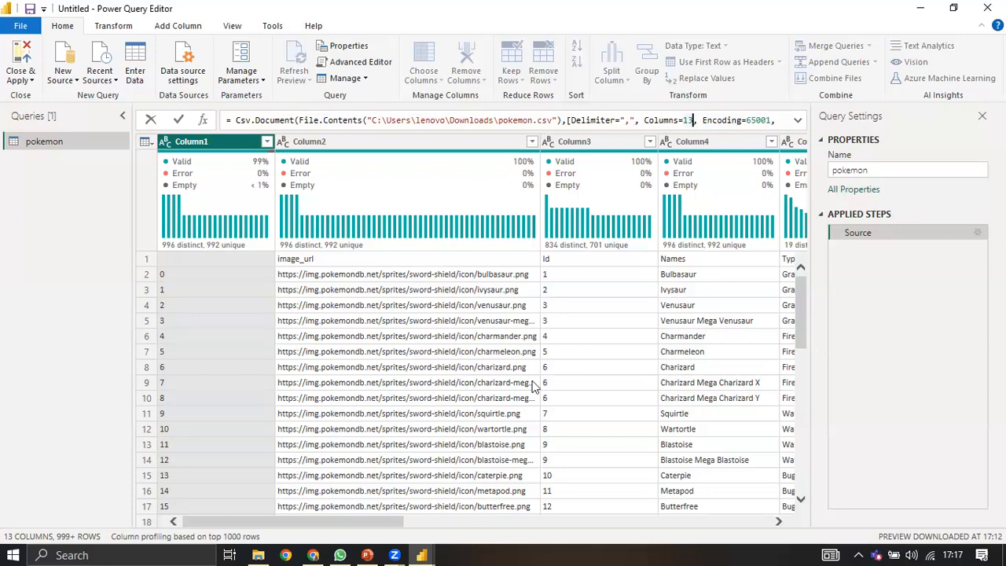
left_click(386, 487)
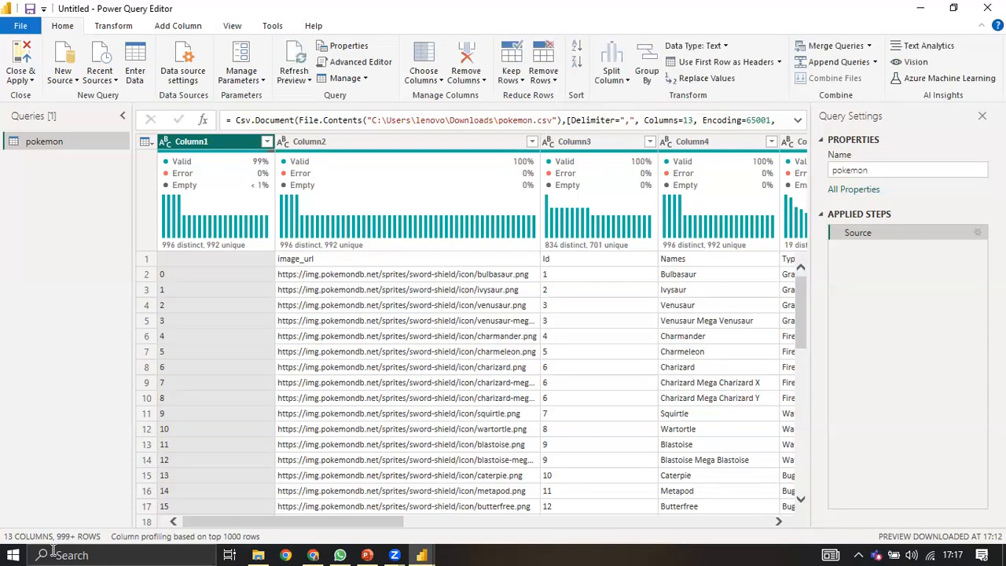
left_click(258, 555)
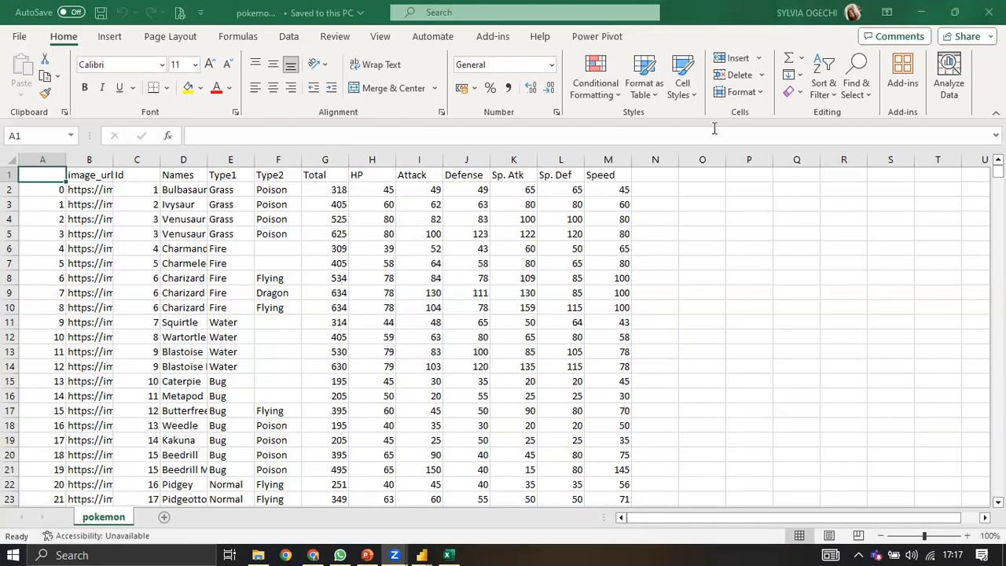
Step: Insert an Extra column before Total, fill it with 1 in every row, and save the workbook
left_click(325, 160)
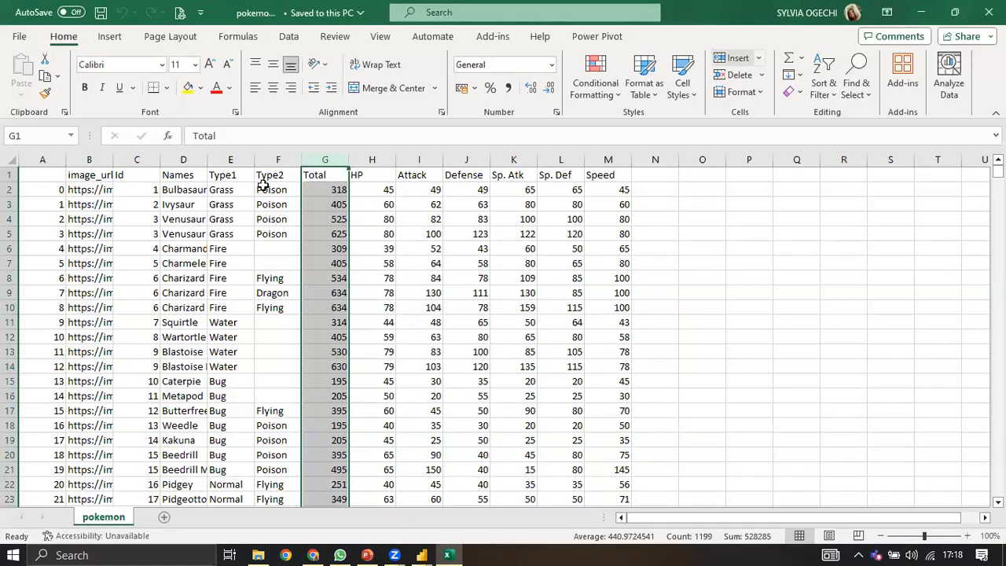
key("ctrl+plus")
type("Extra")
key("Return")
type("1")
key("Return")
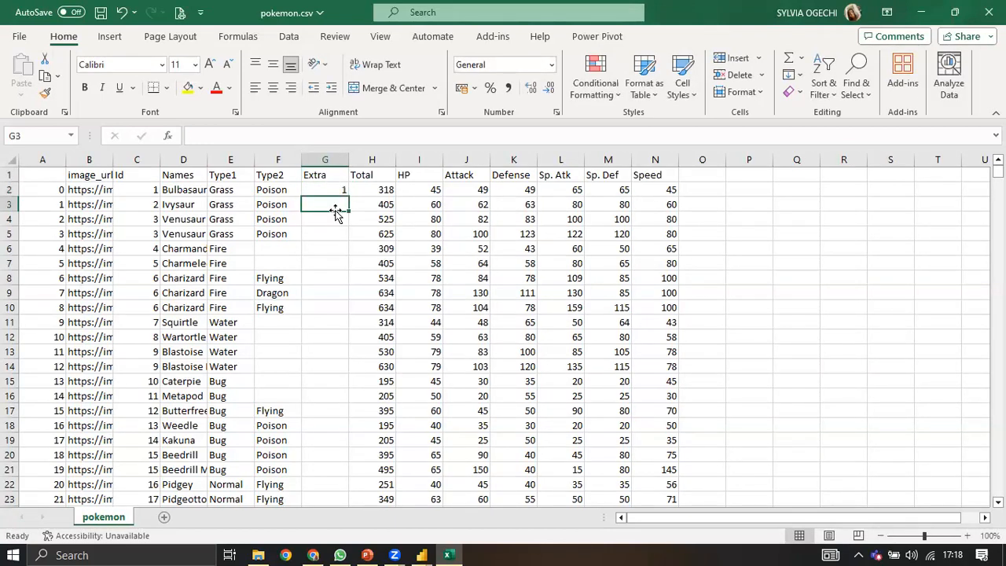
type("1")
double_click(346, 211)
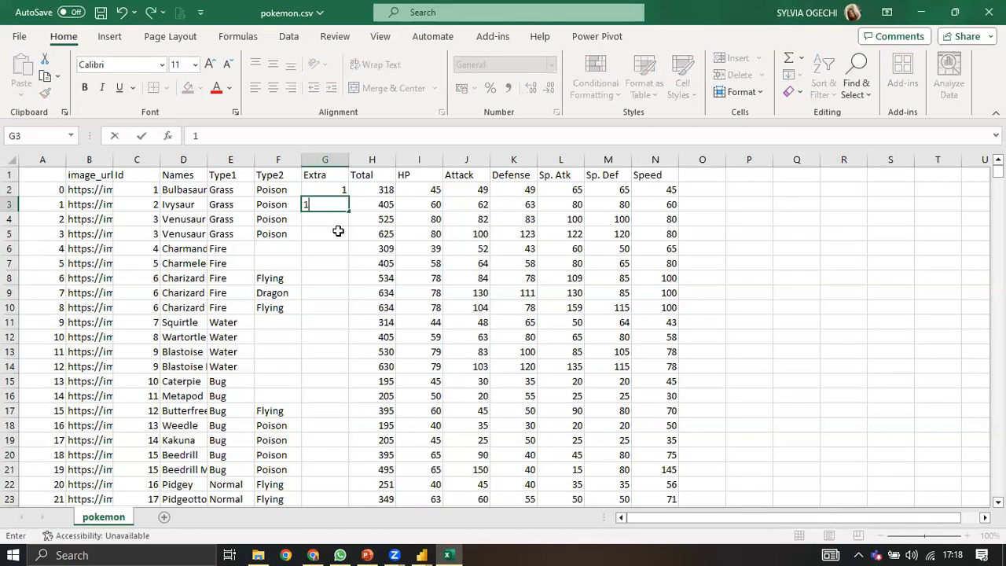
scroll(369, 232, "down", 3)
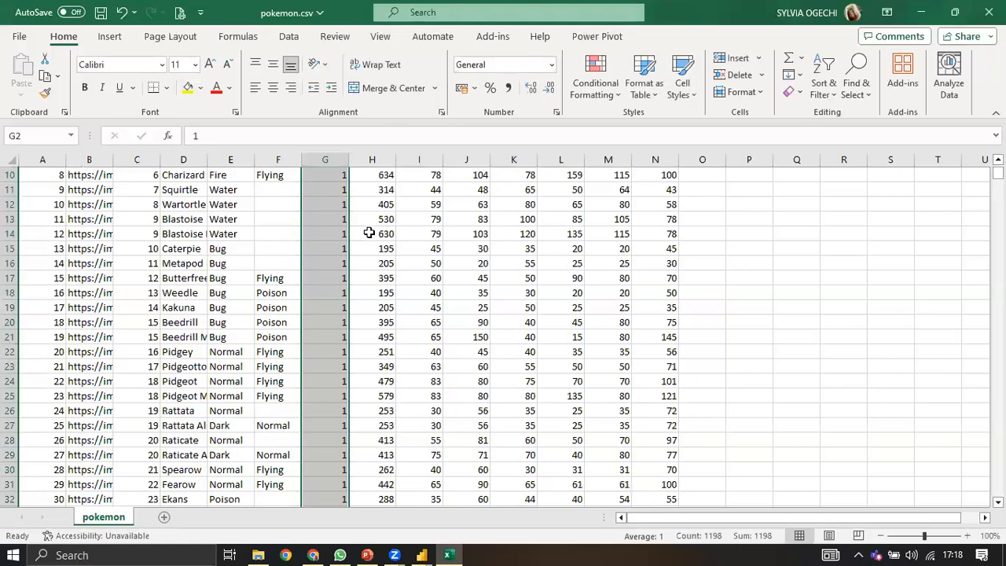
scroll(354, 240, "down", 5)
left_click(348, 240)
key("ctrl+s")
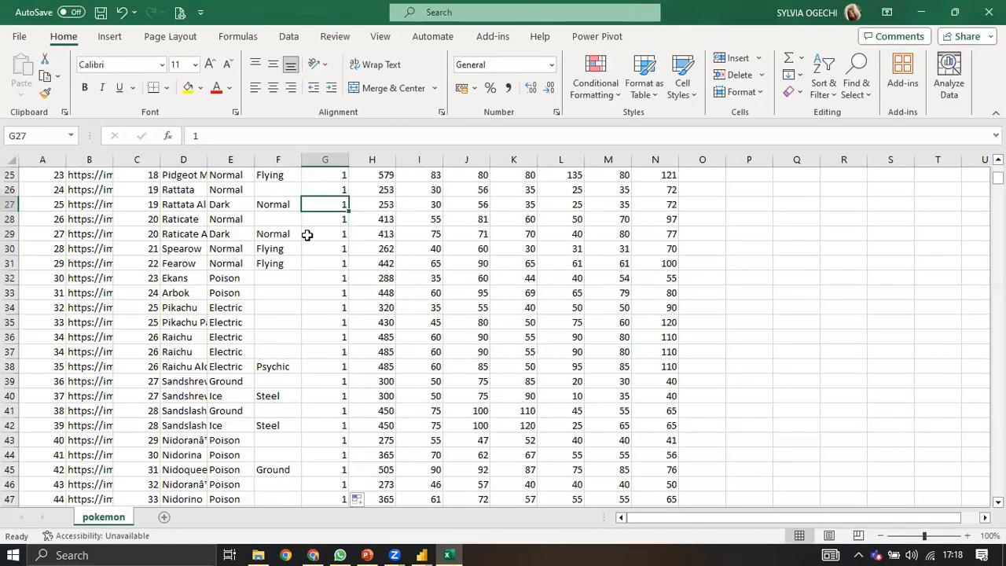
Step: Move from A1 along the header row toward Attack, then return to Power Query Editor
scroll(328, 275, "up", 4)
scroll(39, 174, "up", 4)
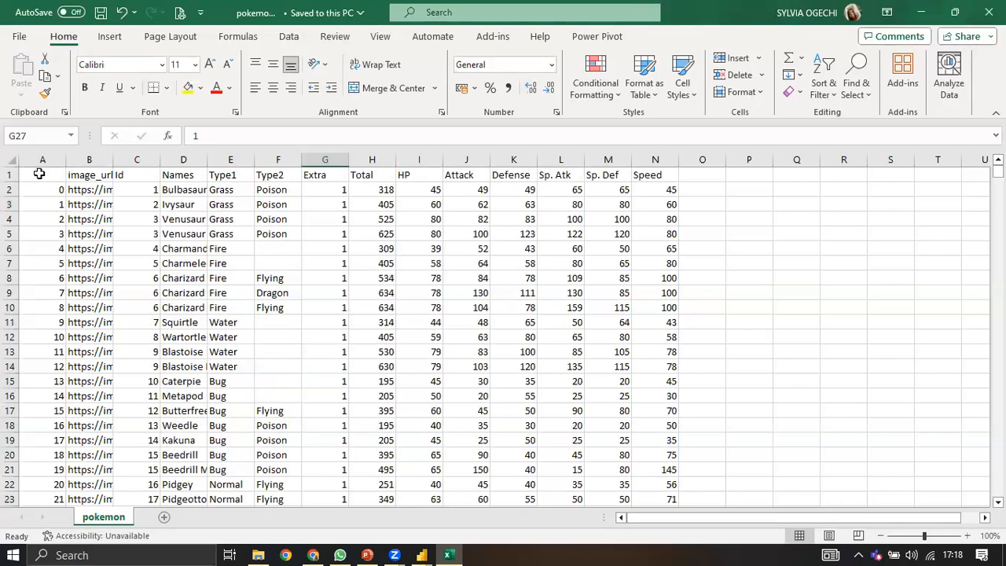
left_click(40, 173)
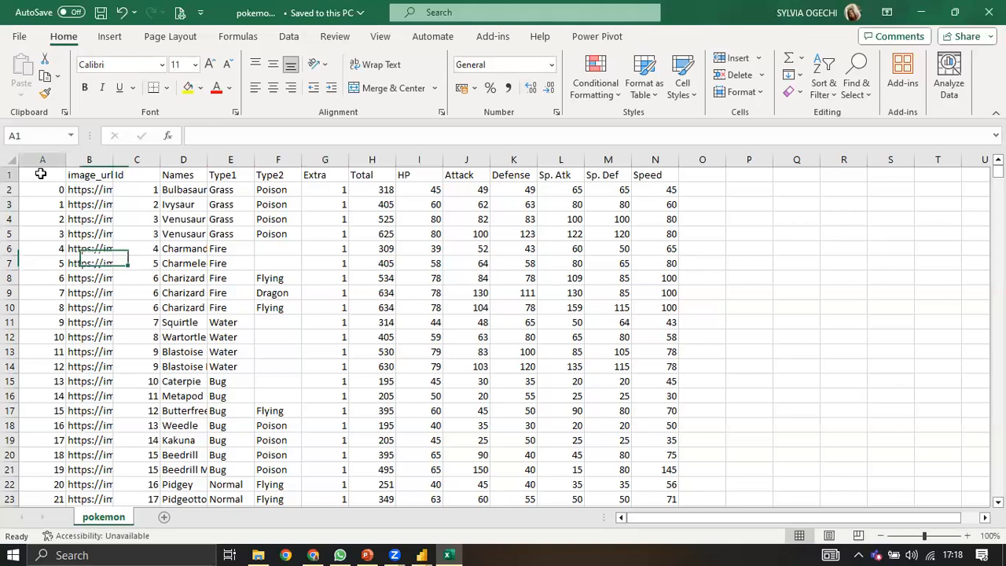
key("Escape")
key("Right")
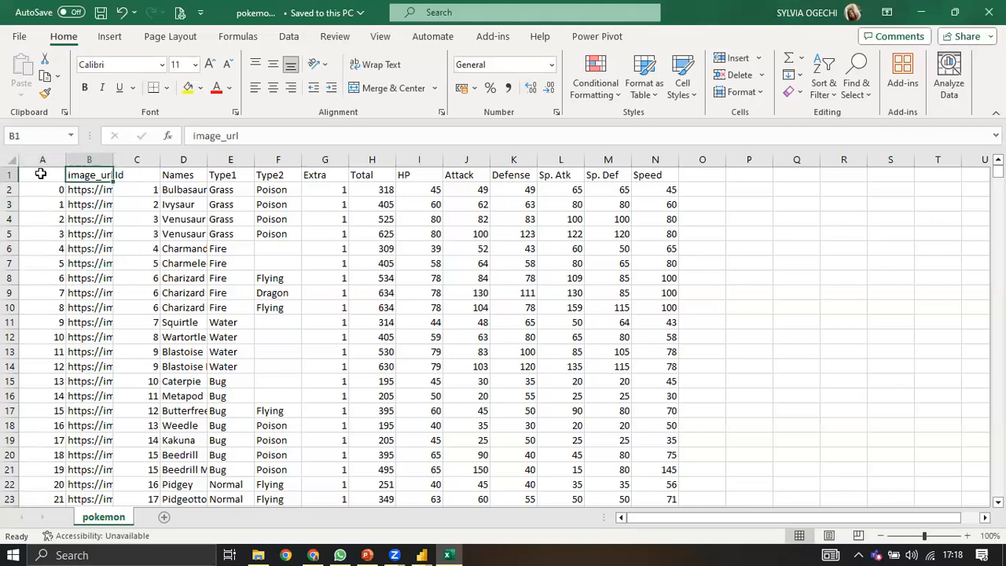
key("Right")
key("Right")
key("Right")
key("Right")
key("Right")
key("Right")
key("Right")
key("Right")
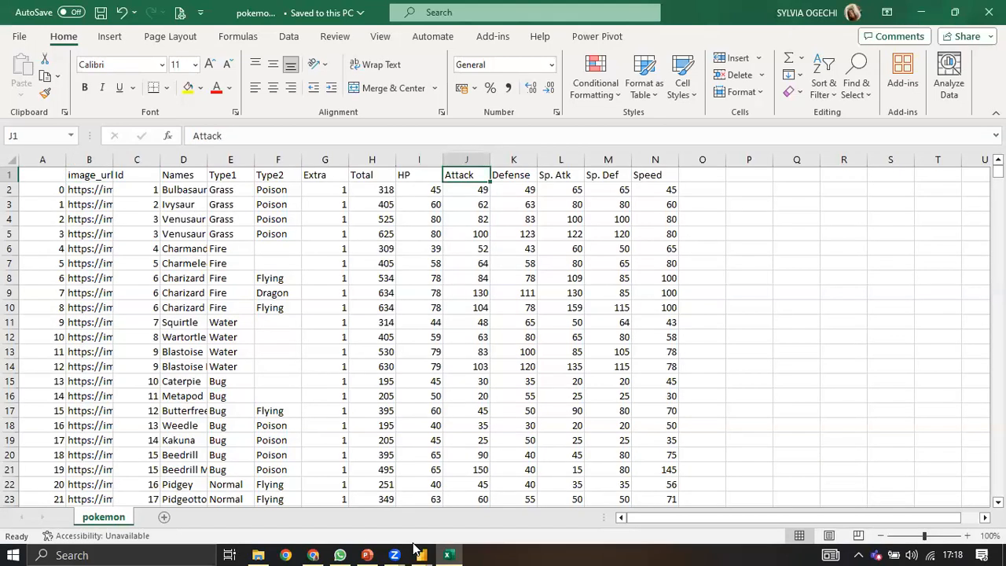
left_click(690, 116)
left_click(422, 554)
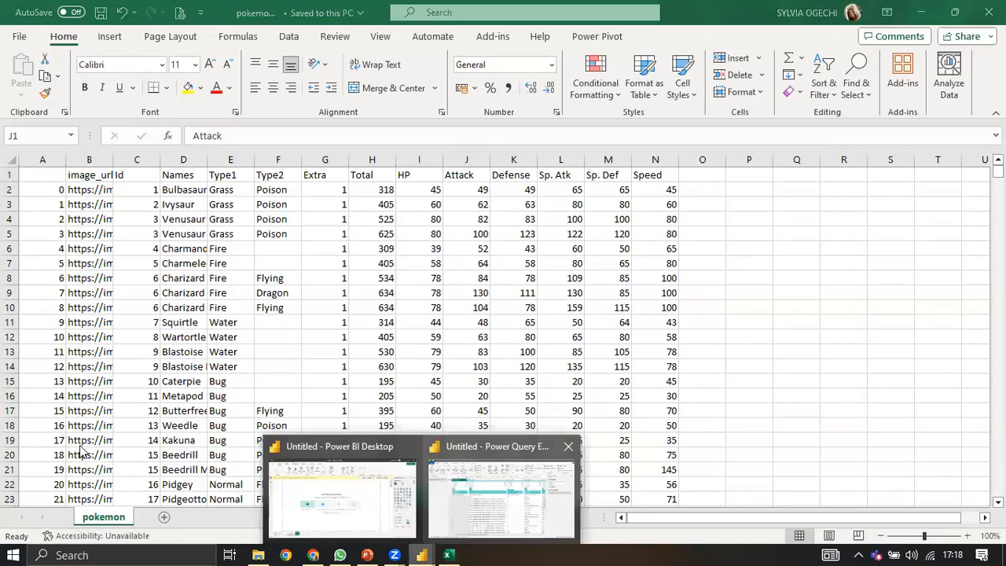
left_click(440, 475)
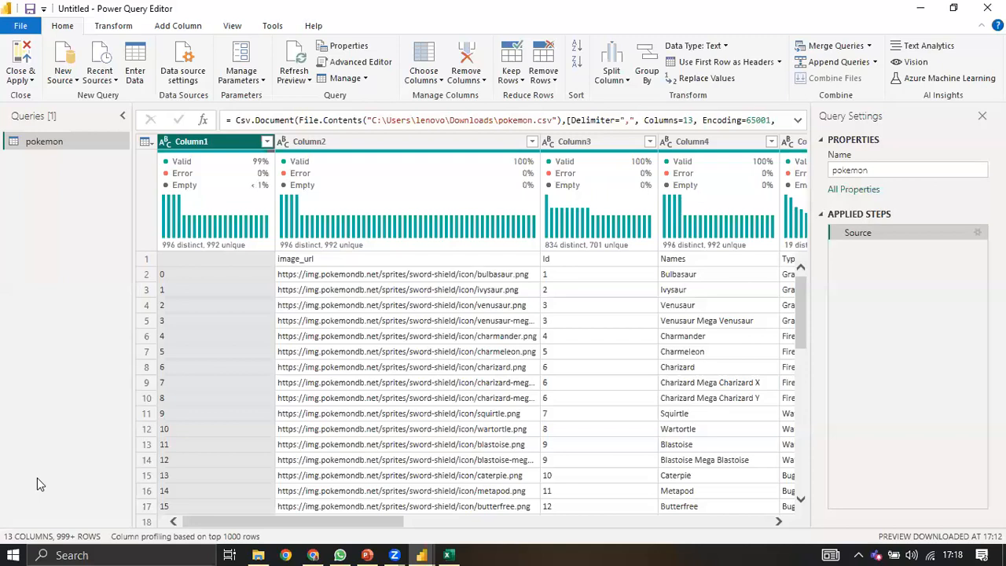
scroll(40, 484, "down", 1)
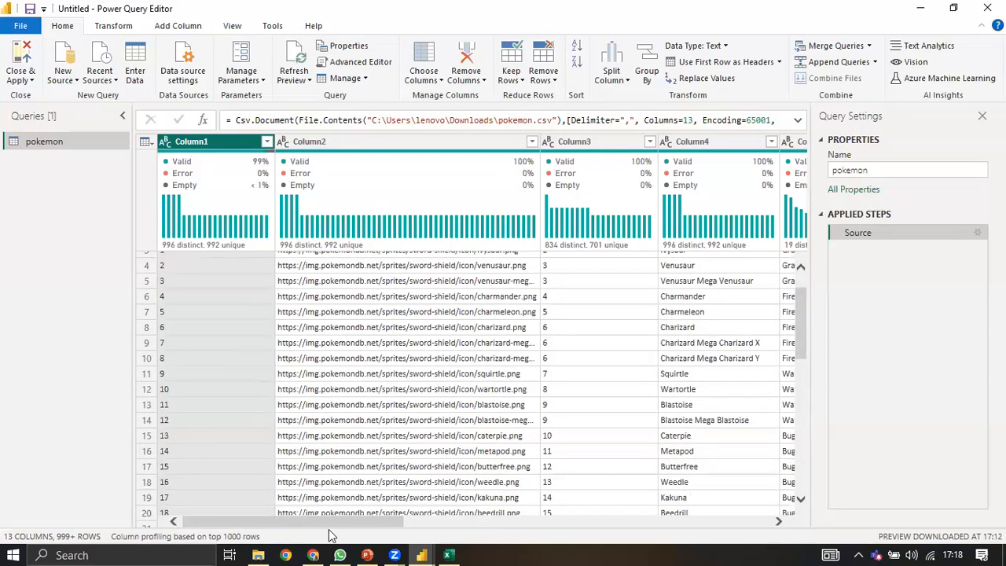
left_click(407, 532)
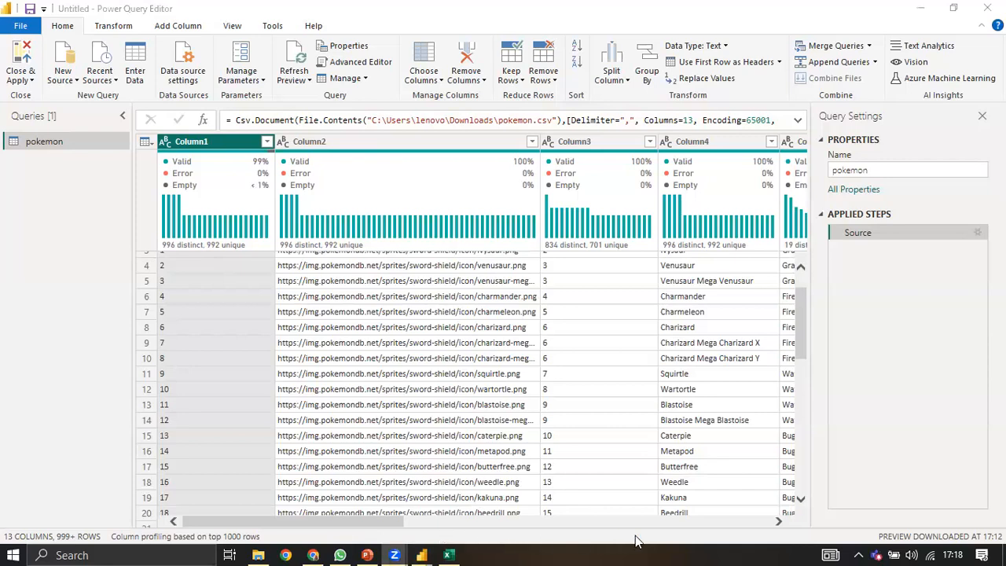
left_click(431, 520)
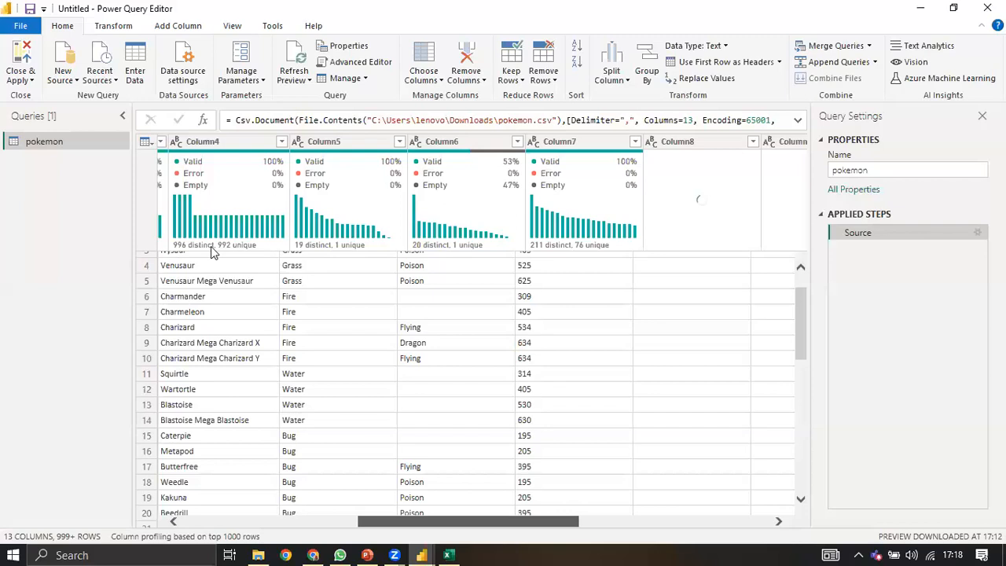
scroll(206, 253, "left", 5)
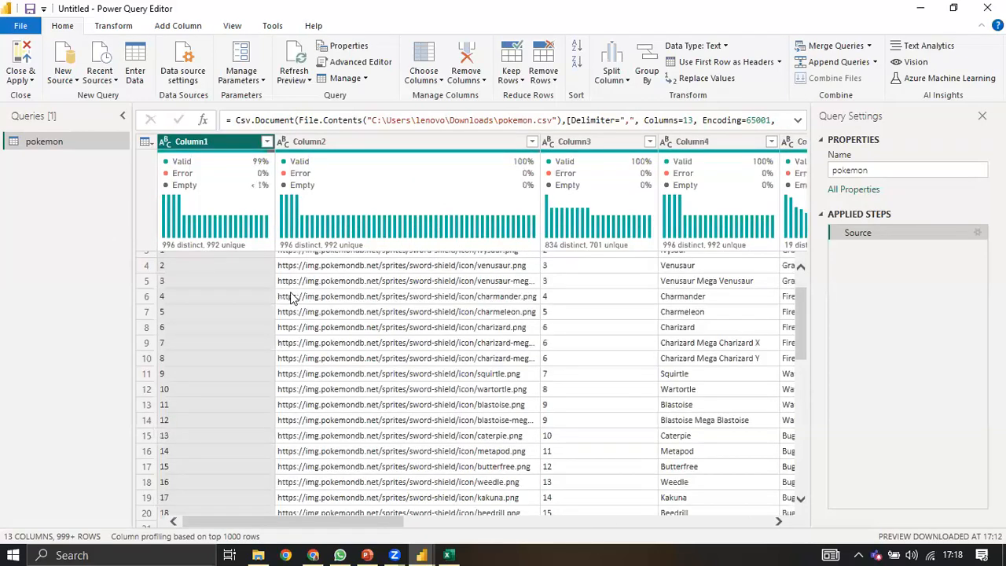
scroll(358, 275, "up", 1)
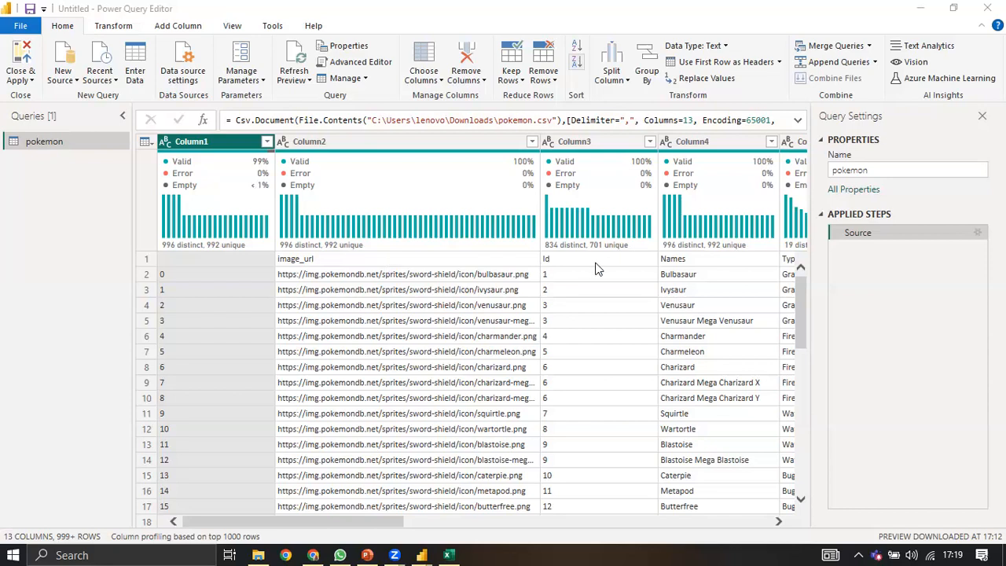
left_click(141, 142)
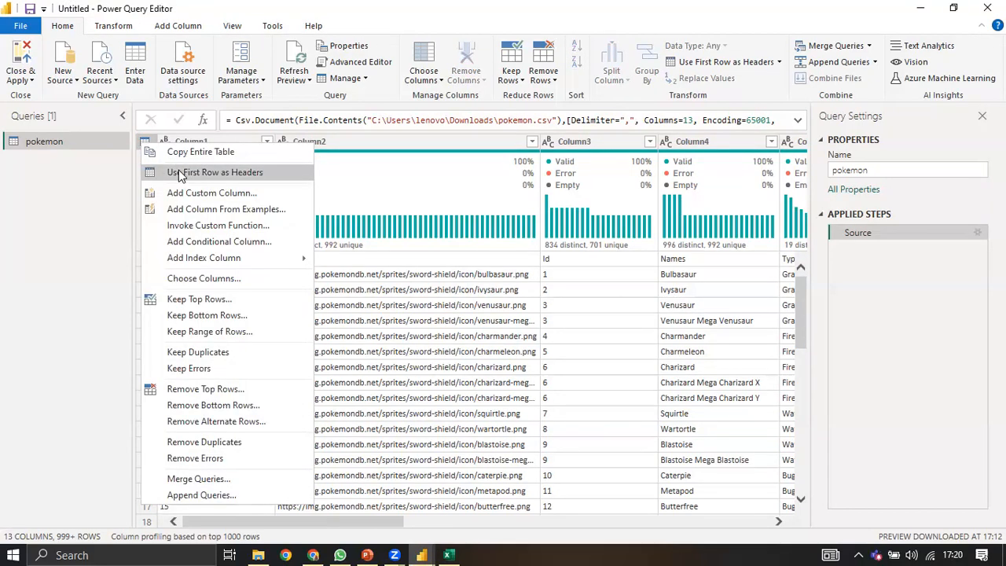
Step: Promote the first row to headers and change the unnamed first column's type to Text
left_click(176, 171)
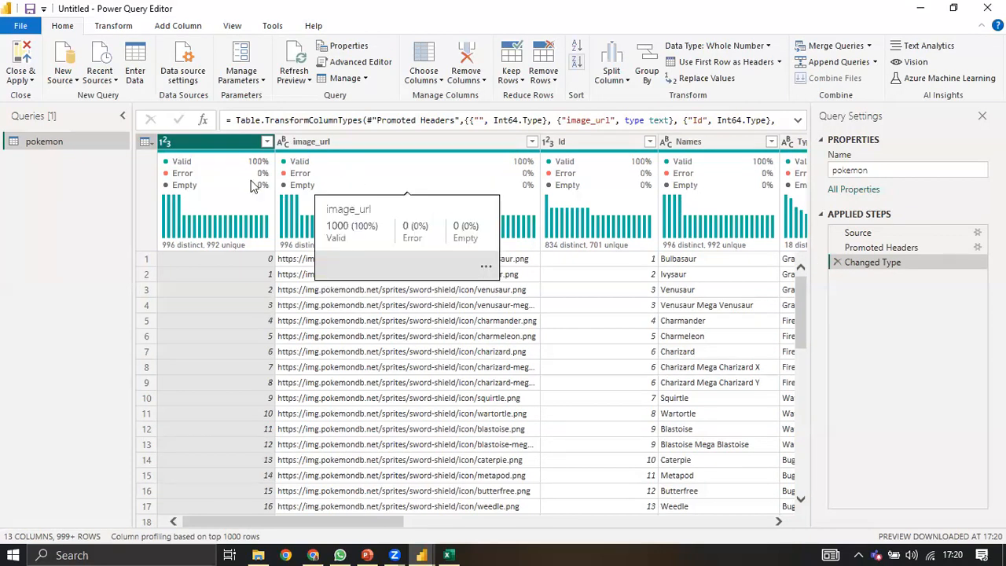
left_click(165, 143)
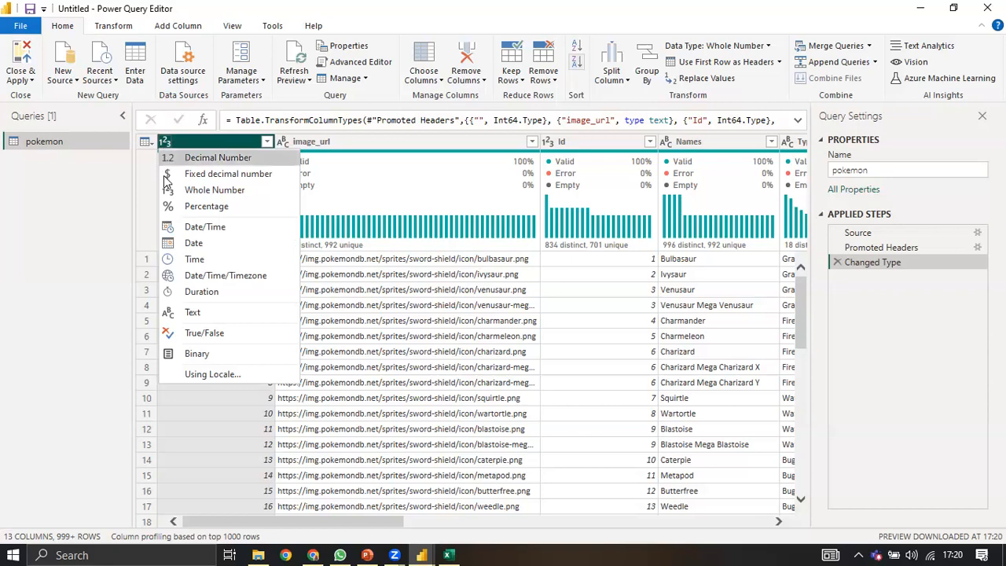
left_click(175, 314)
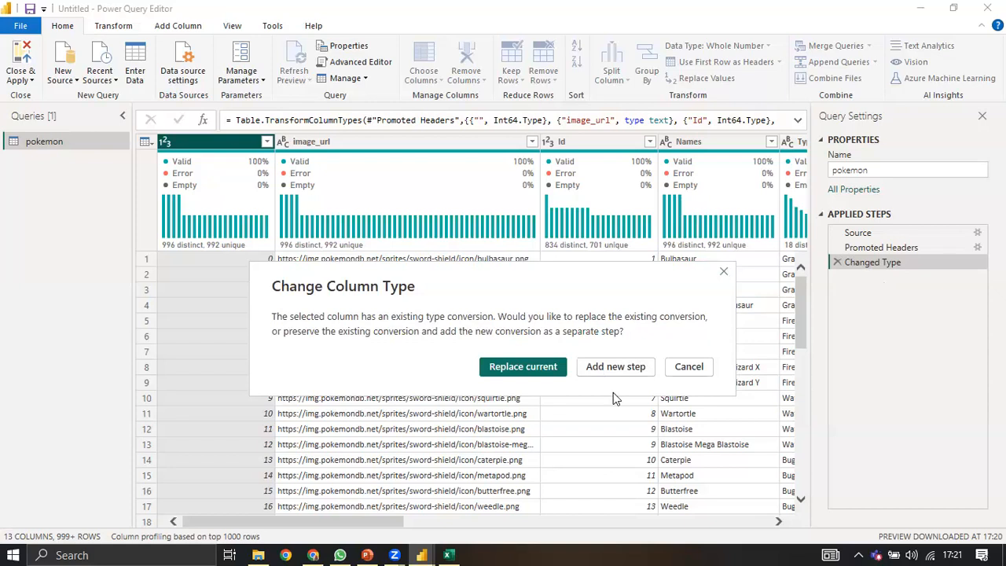
Step: Delete the added Changed Type1 step and view the Source step's raw pokemon.csv data
left_click(633, 367)
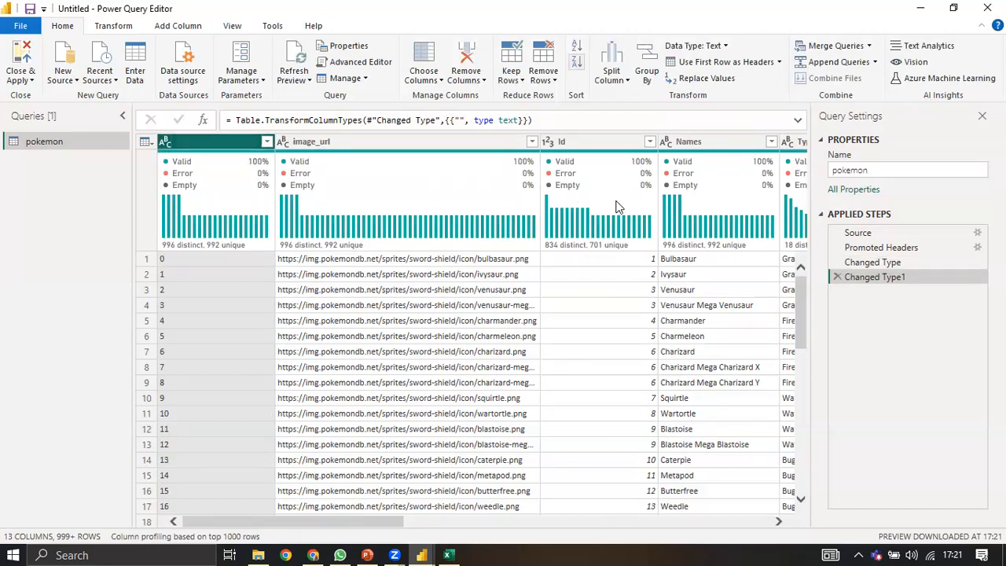
left_click(837, 278)
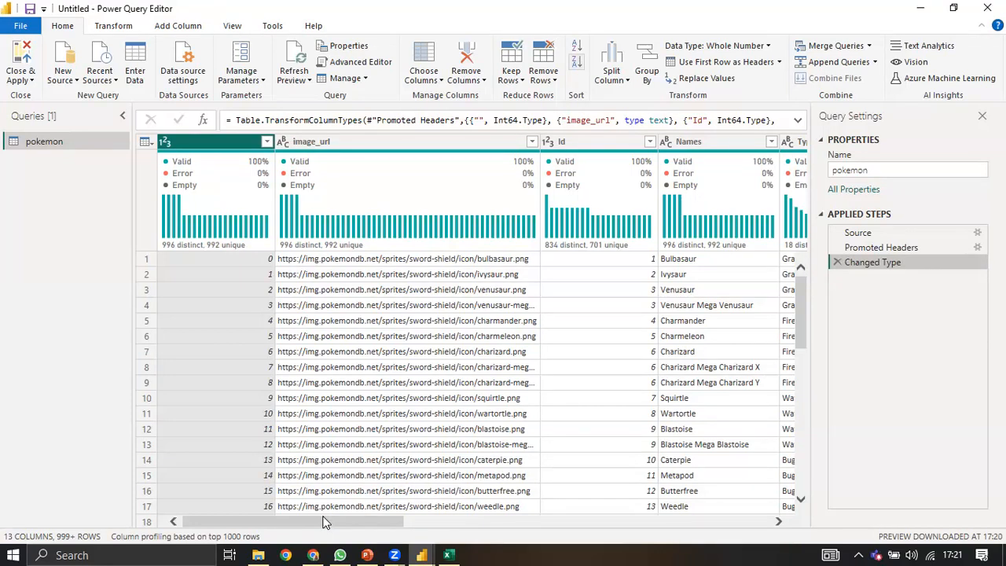
left_click_drag(326, 523, 655, 539)
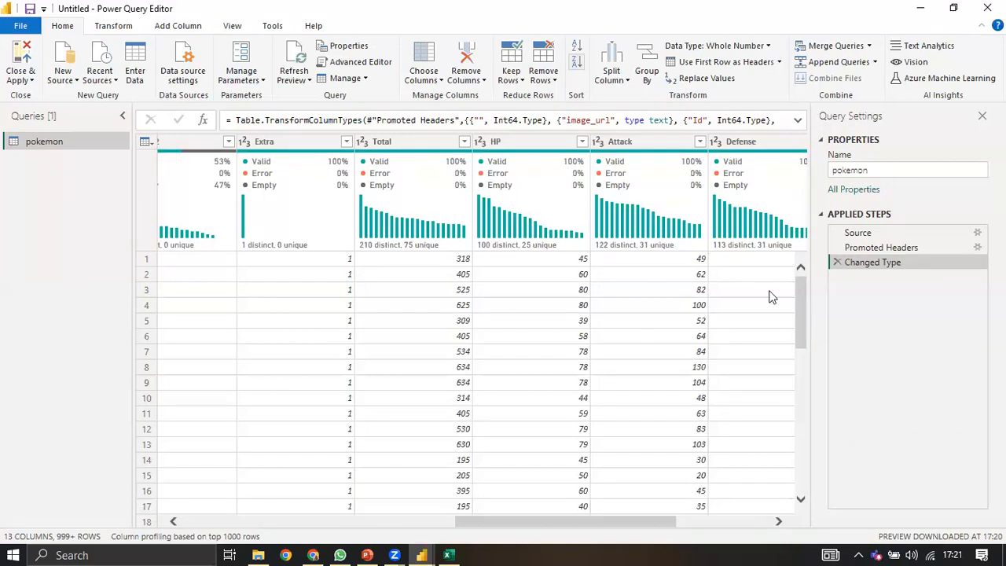
left_click(864, 233)
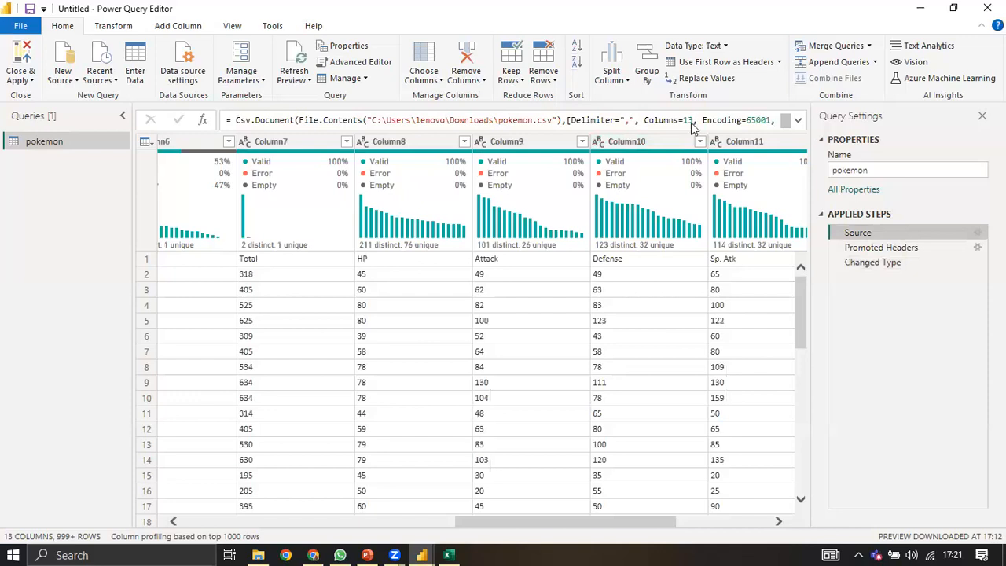
Step: Change the Source formula from Columns=13 to Columns=14 and check the new Extra column
left_click(692, 122)
key("BackSpace")
type("4")
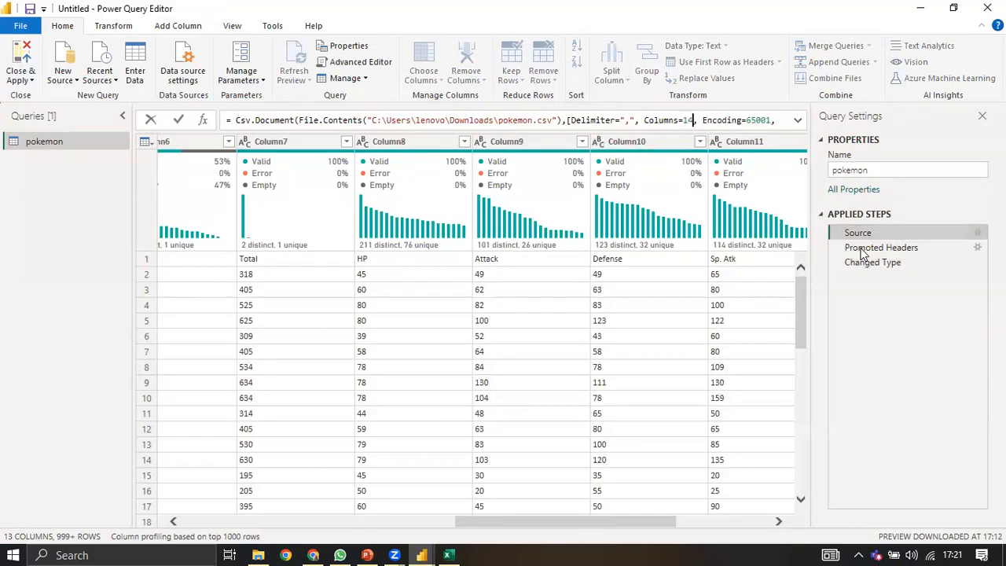
key("Return")
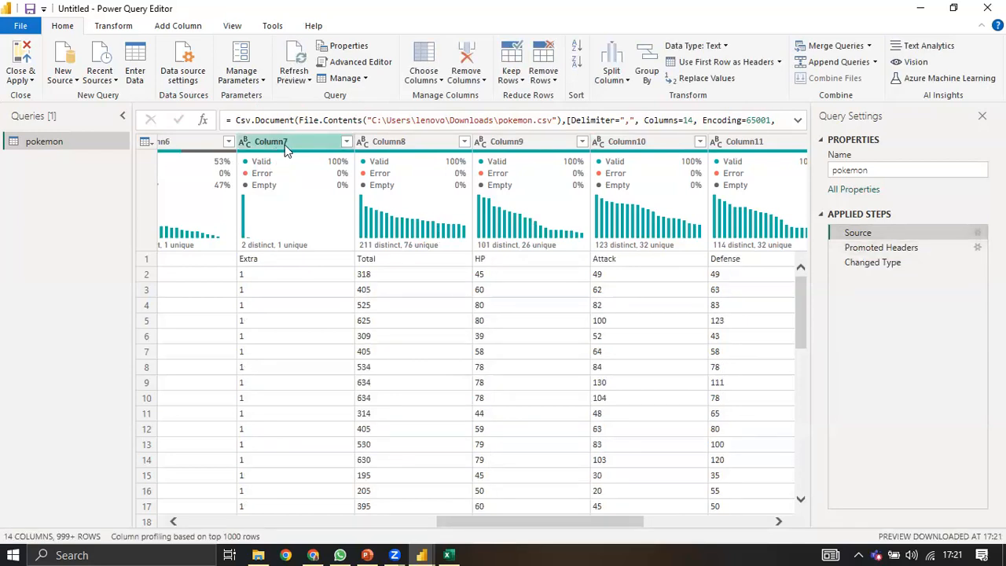
left_click(250, 263)
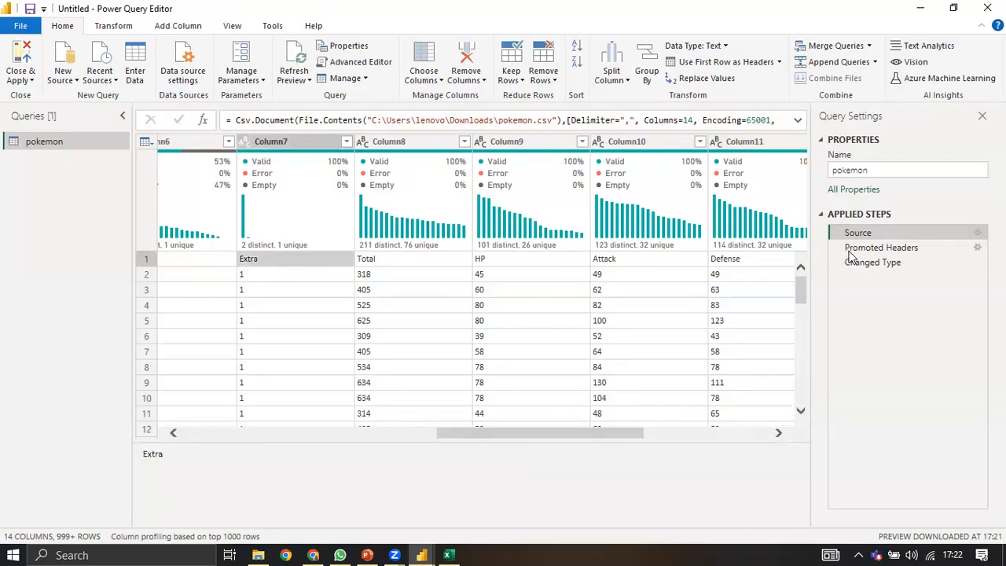
left_click(871, 250)
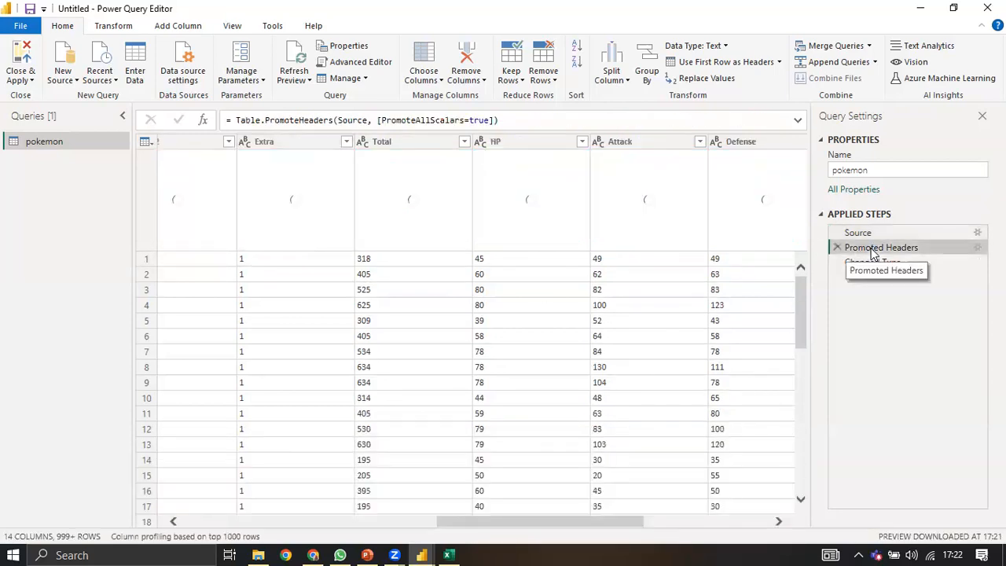
left_click(868, 233)
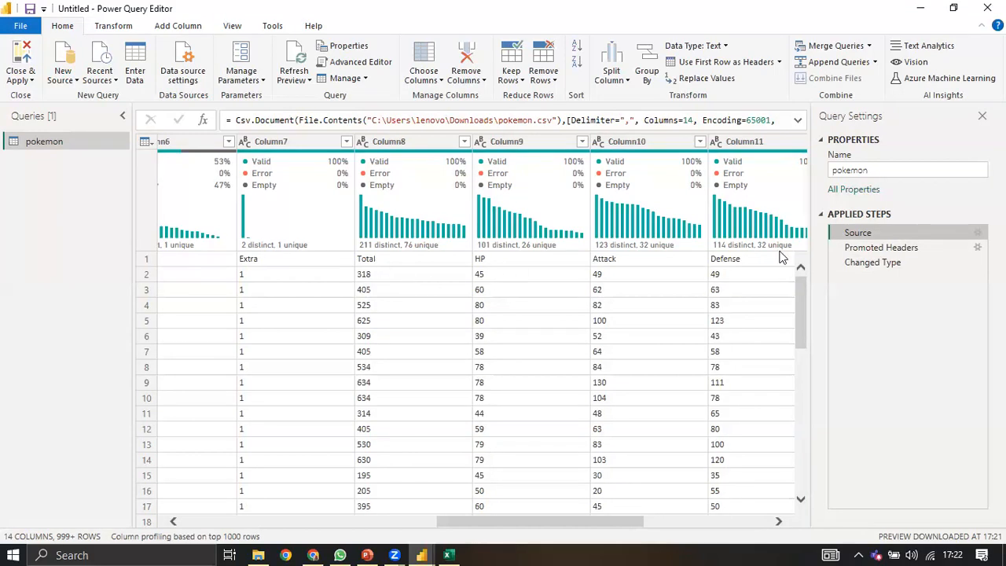
Step: Check the Promoted Headers columns now including Extra, then view the Changed Type preview
left_click(891, 248)
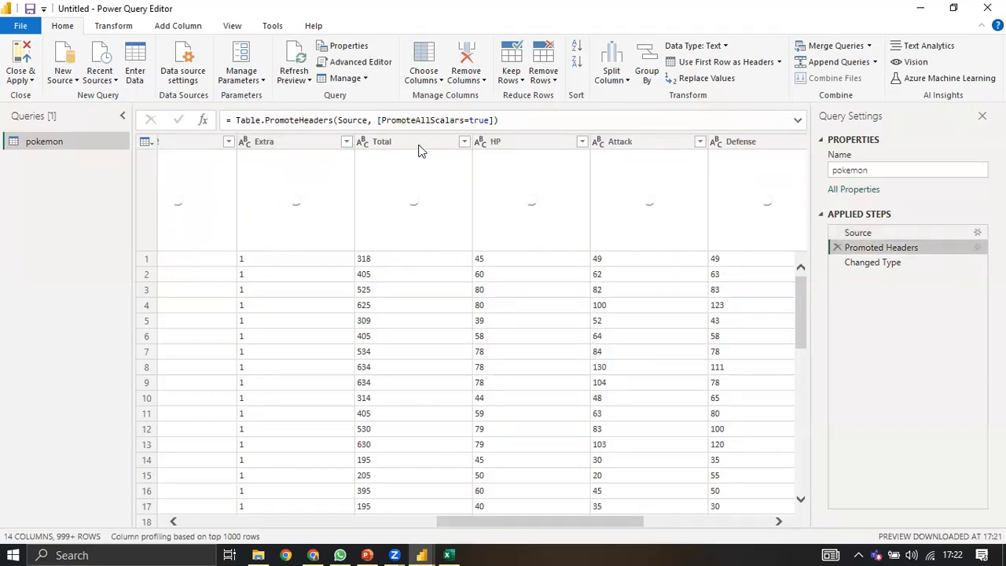
left_click_drag(515, 523, 185, 511)
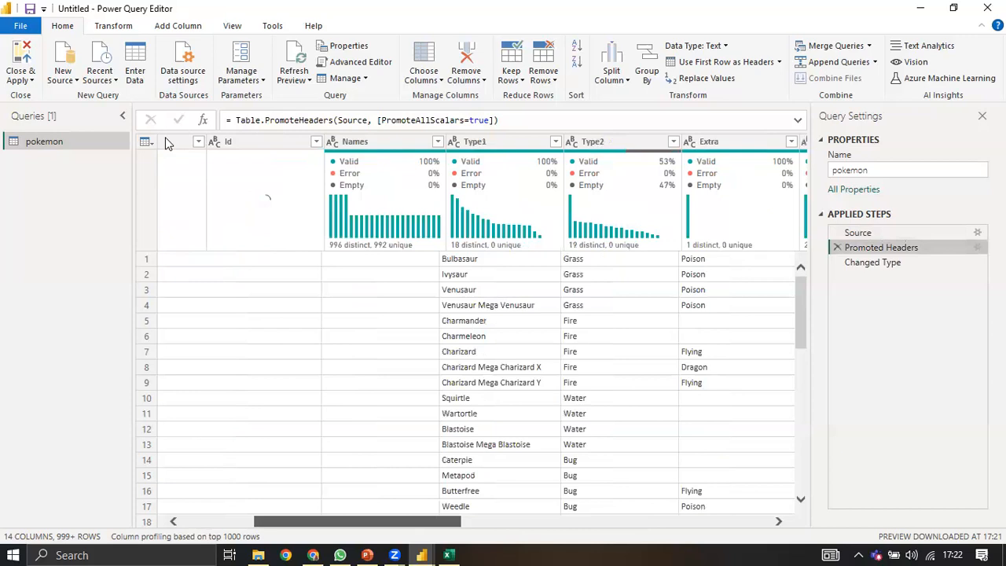
left_click(168, 142)
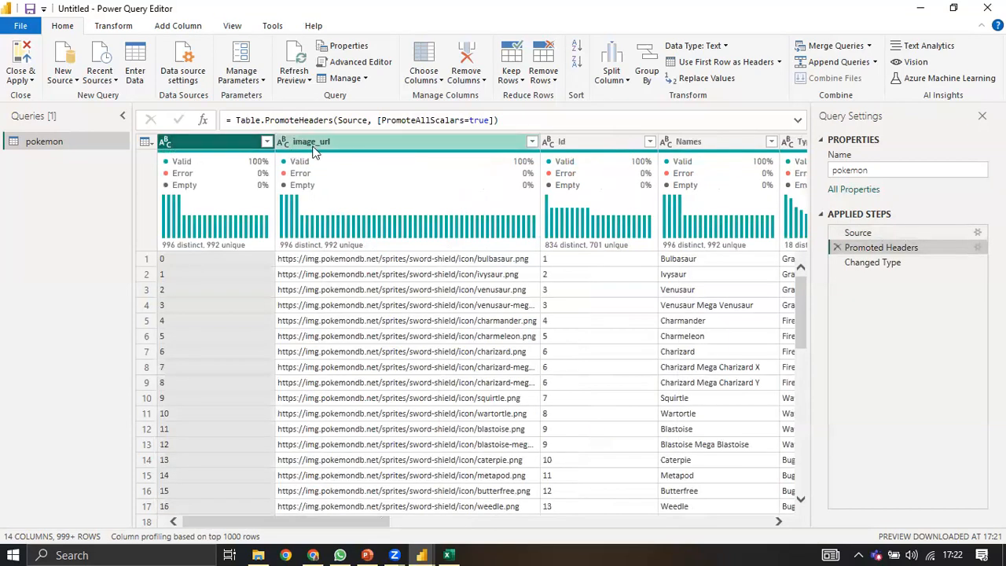
mouse_move(414, 206)
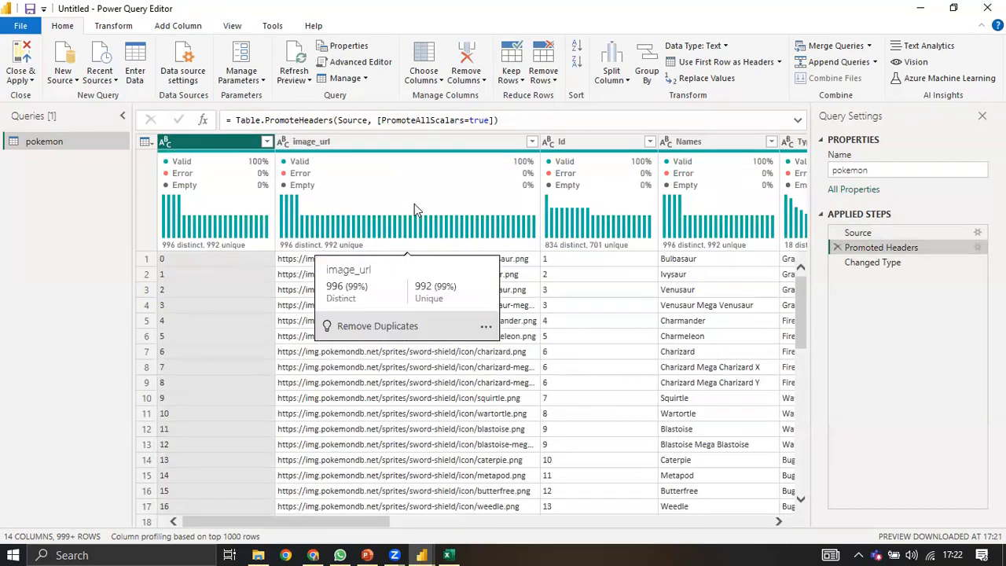
left_click(876, 262)
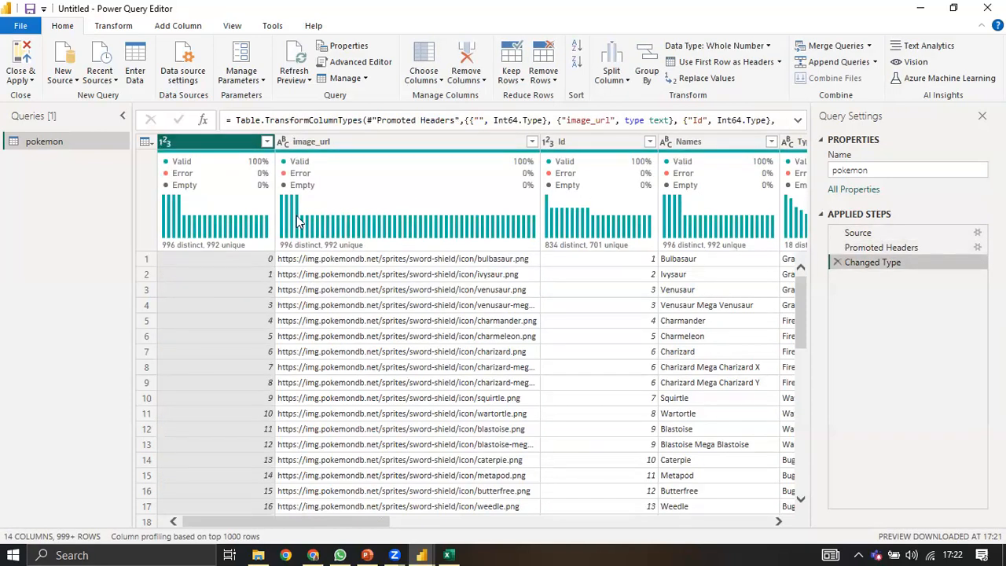
mouse_move(291, 210)
left_click_drag(351, 522, 582, 518)
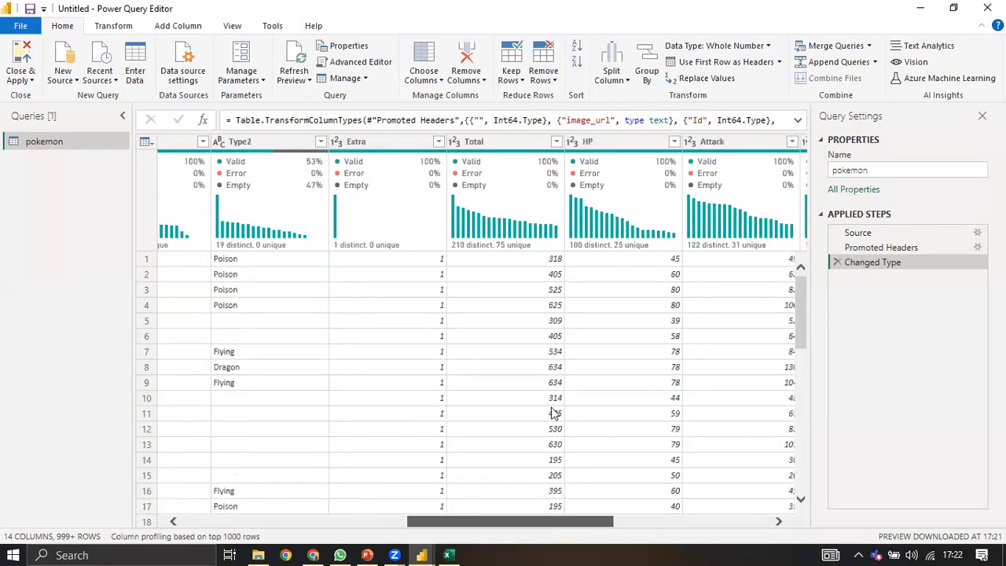
left_click(376, 143)
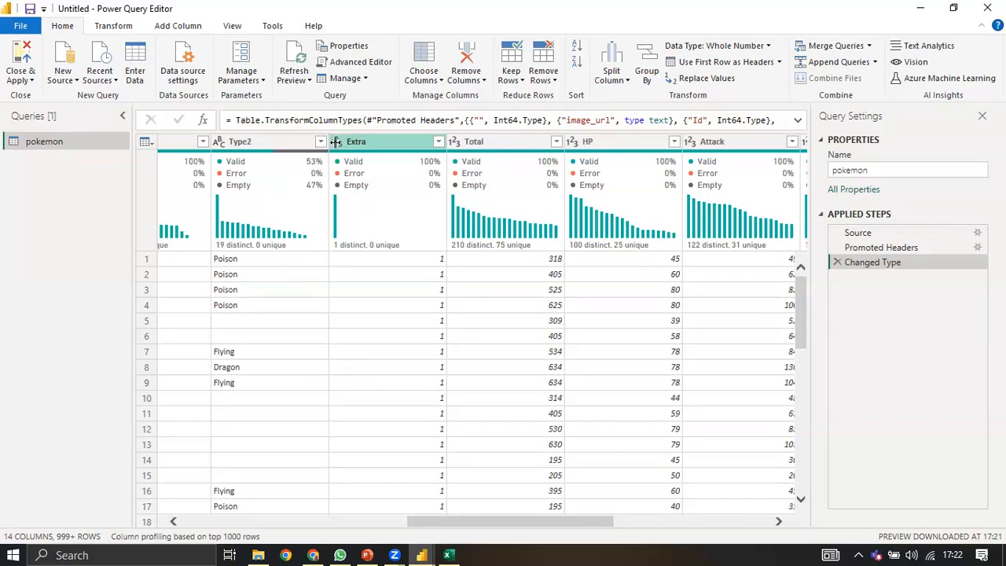
left_click(337, 143)
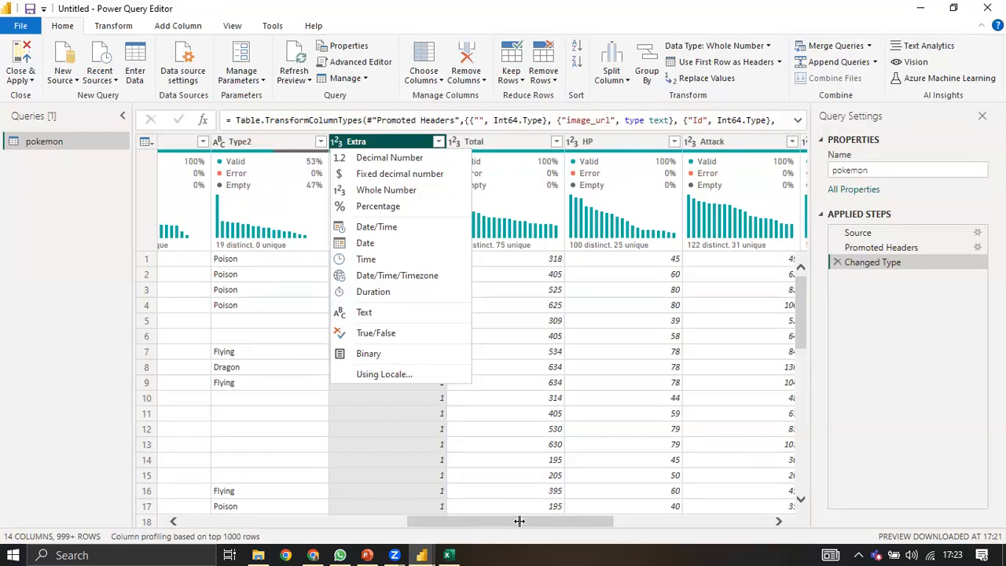
left_click(626, 512)
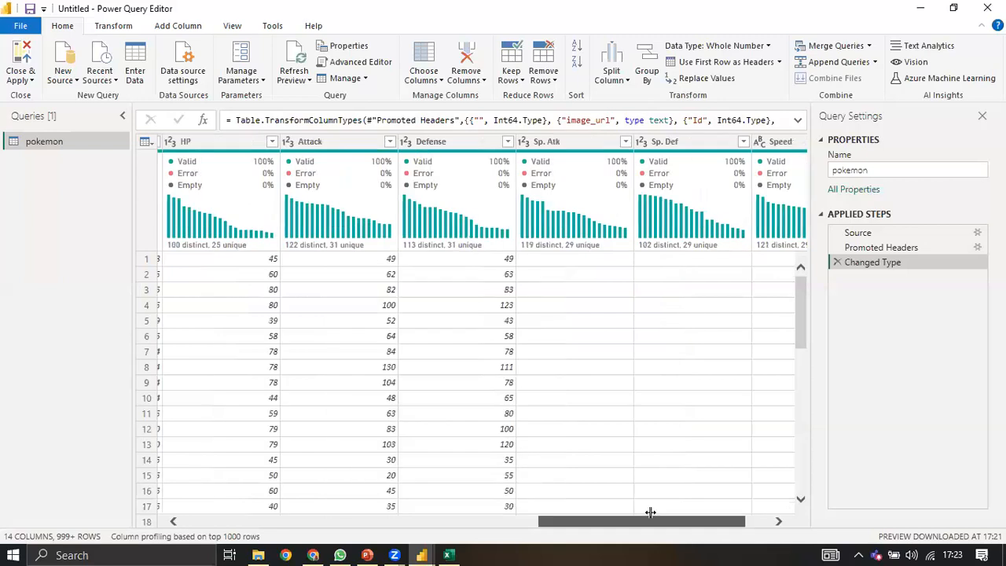
left_click(652, 512)
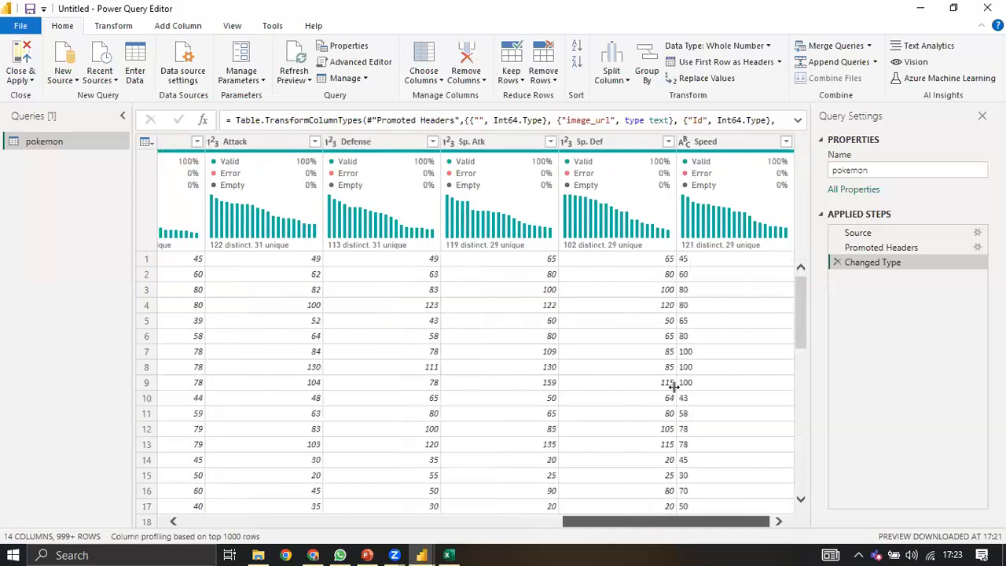
left_click_drag(625, 520, 525, 519)
left_click_drag(299, 498, 293, 501)
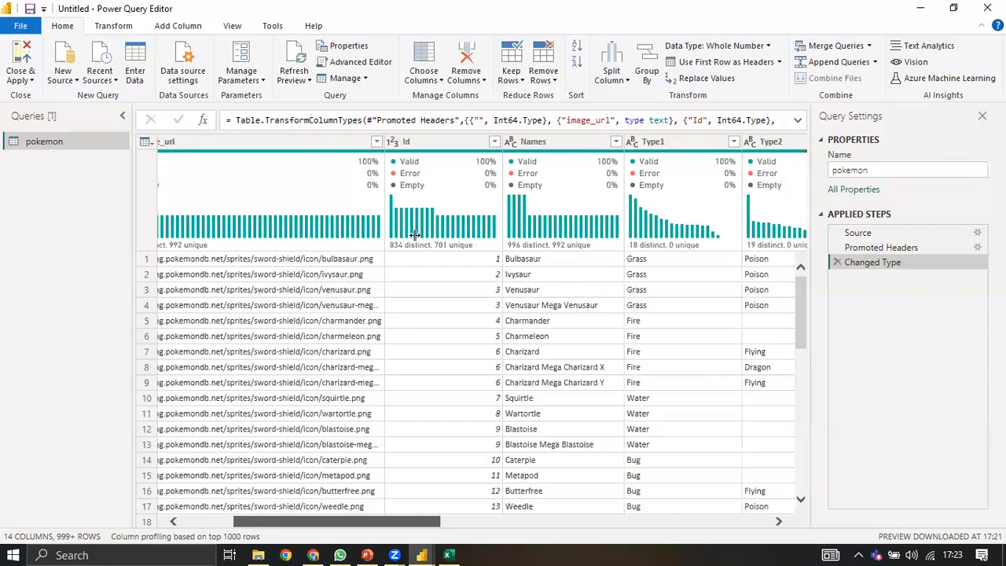
left_click_drag(303, 522, 463, 524)
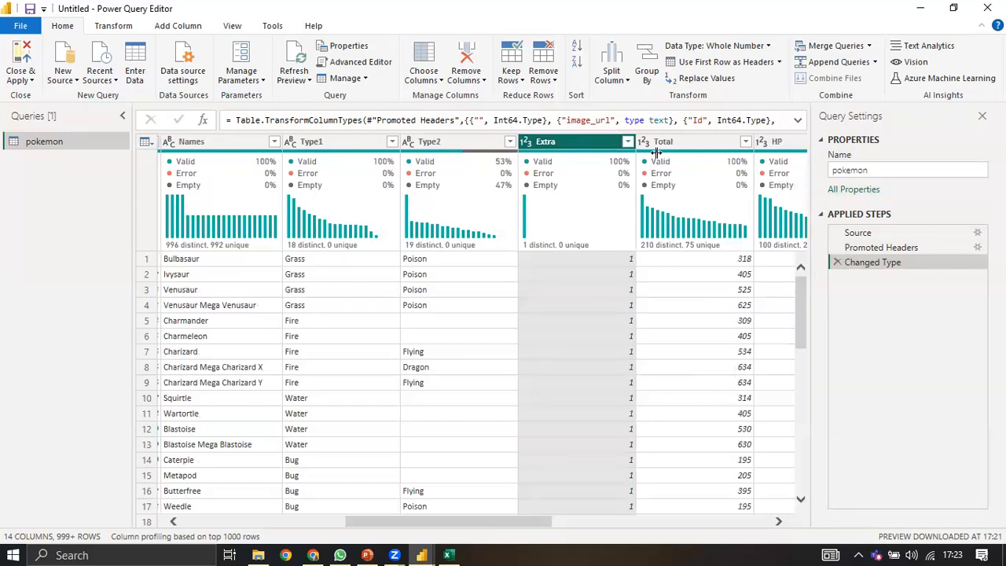
right_click(574, 142)
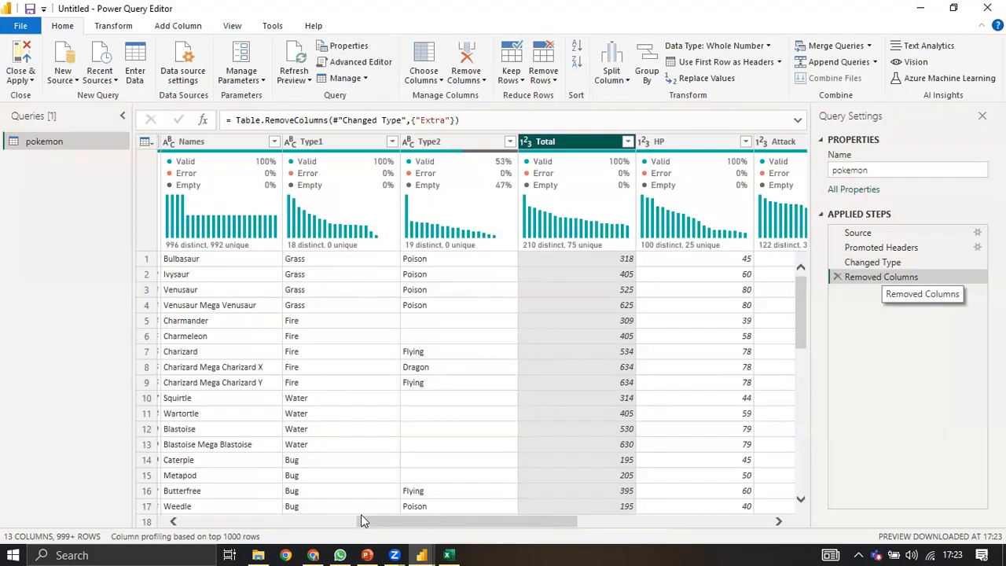
scroll(279, 361, "left", 3)
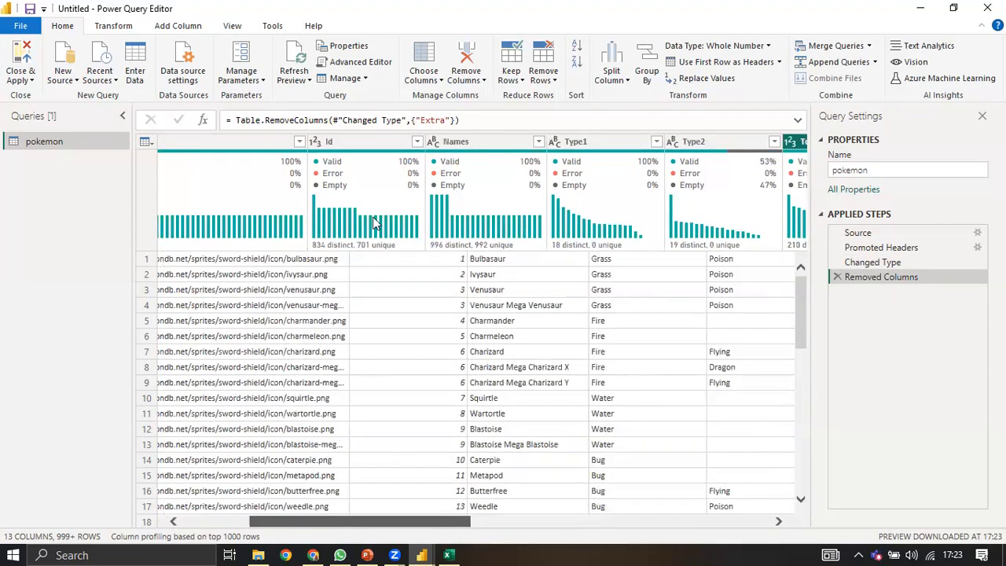
scroll(350, 220, "left", 3)
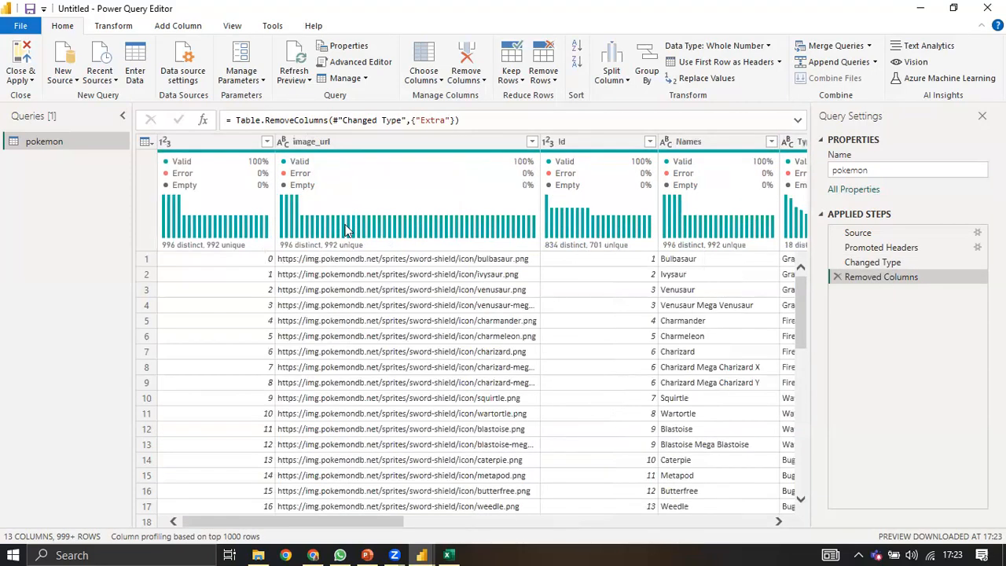
left_click(192, 146)
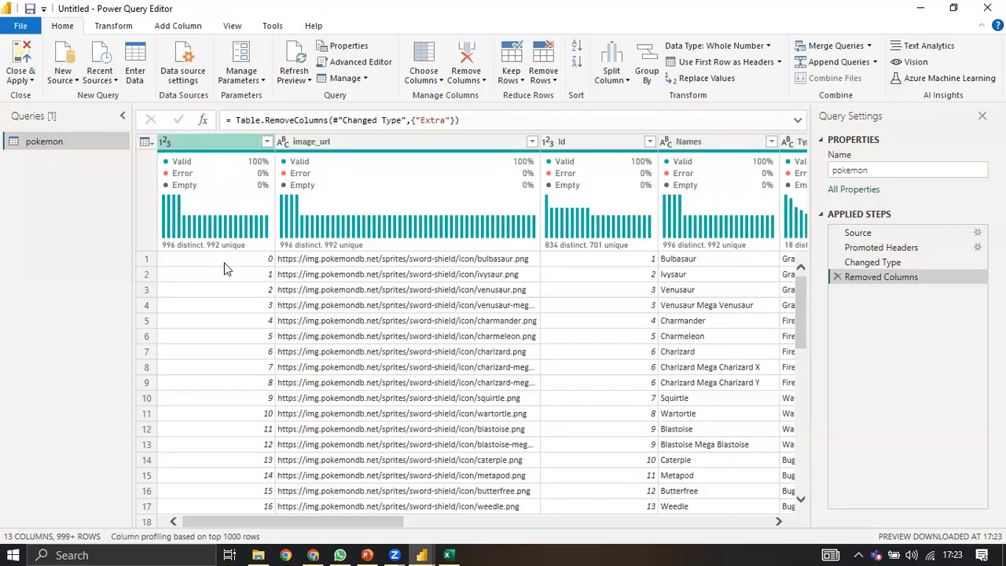
left_click(251, 296)
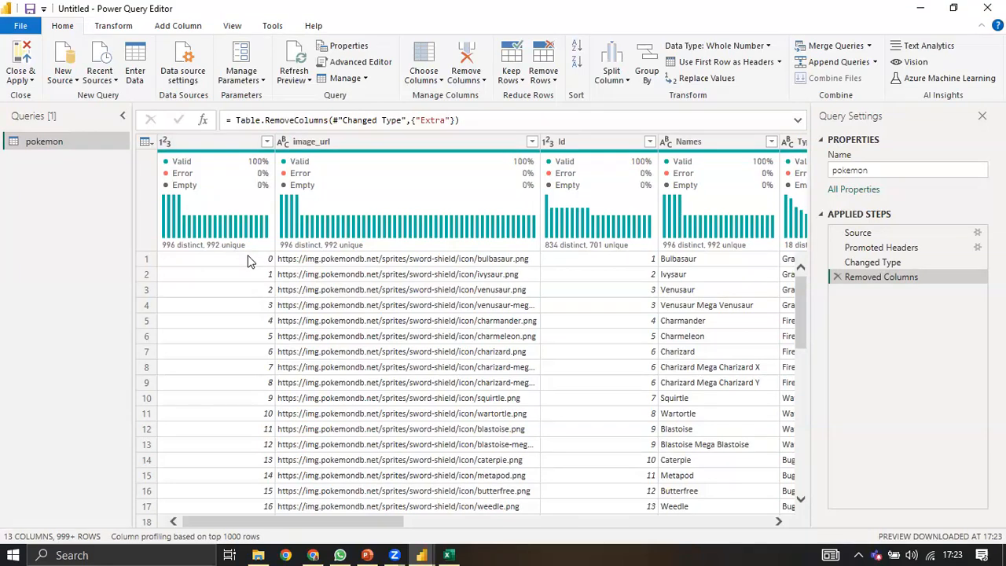
scroll(235, 271, "down", 5)
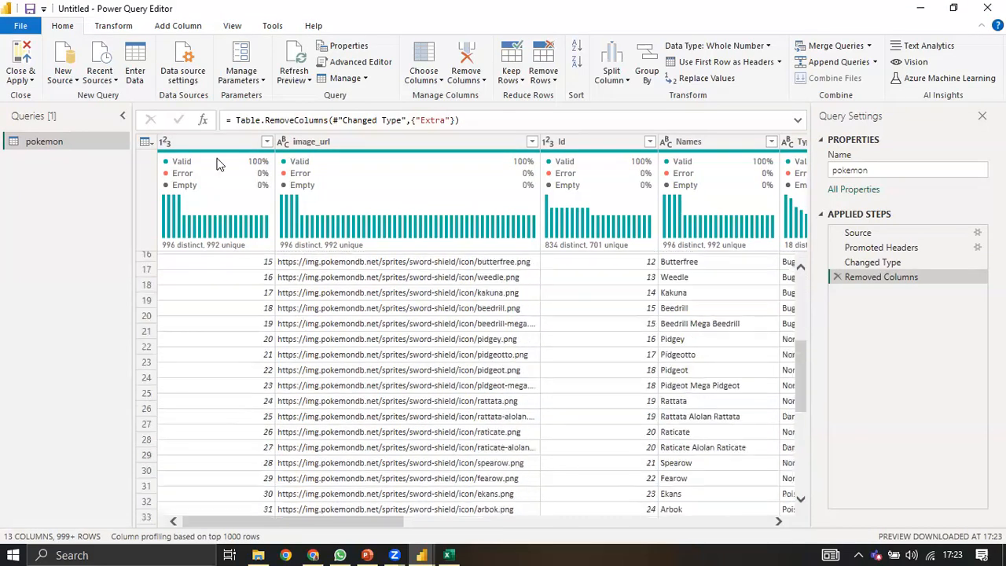
left_click(221, 165)
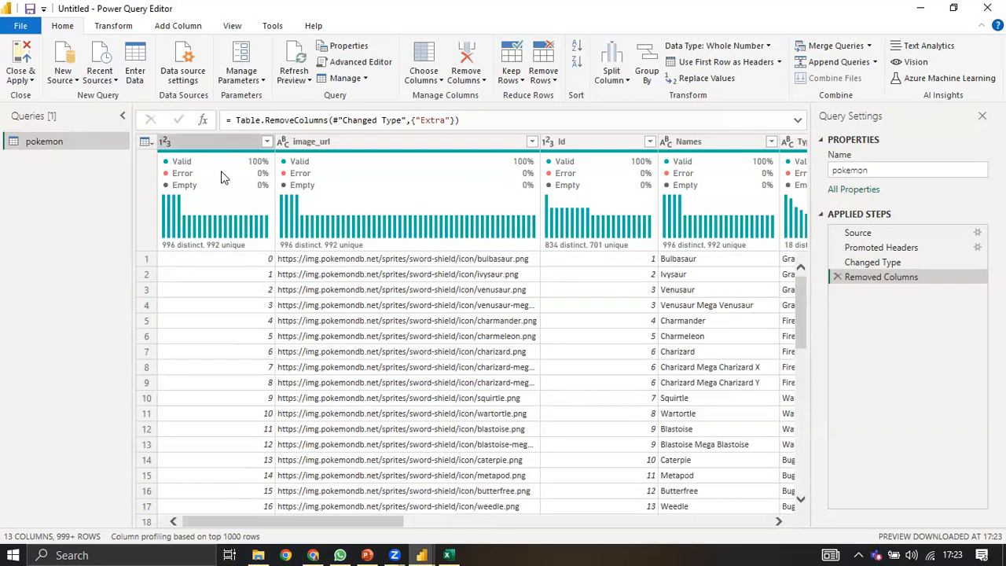
right_click(222, 171)
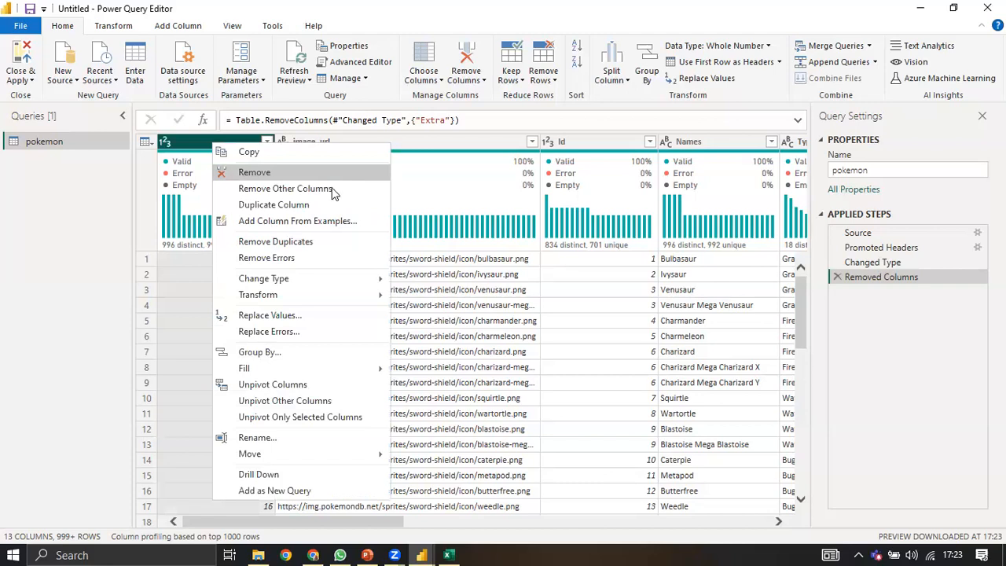
Step: Remove the unnamed blank first column so the query starts with image_url
left_click(333, 173)
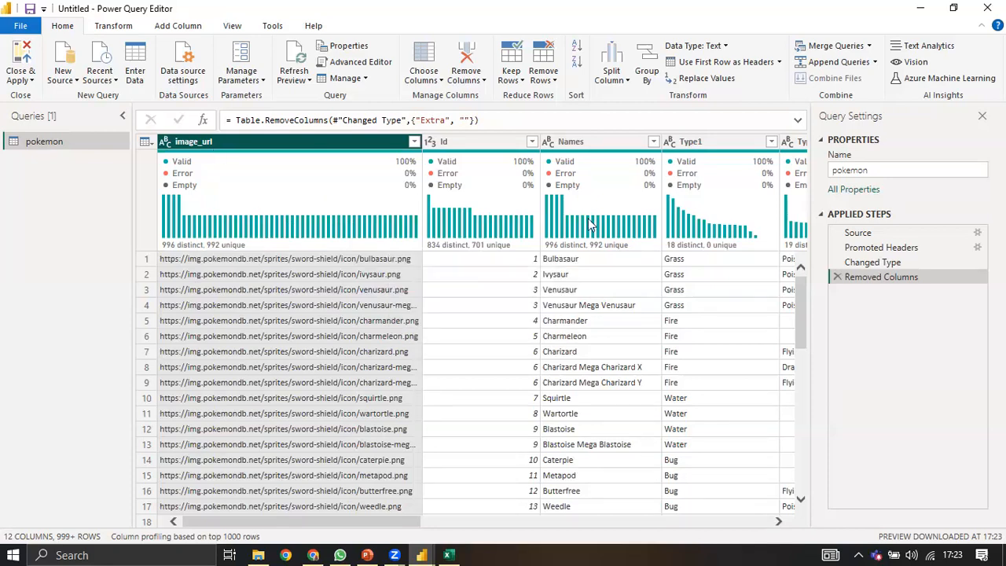
left_click(356, 66)
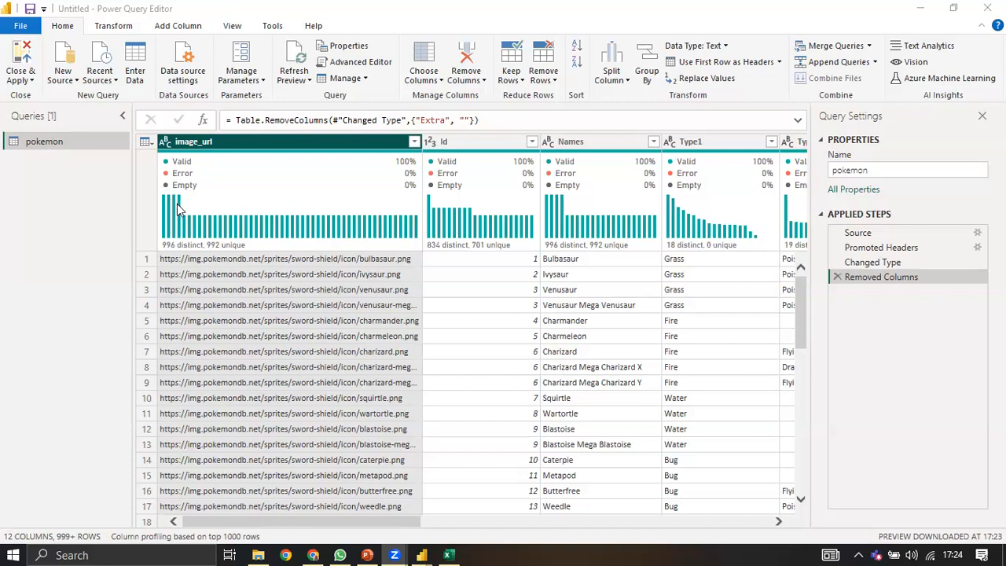
mouse_move(188, 203)
mouse_move(324, 174)
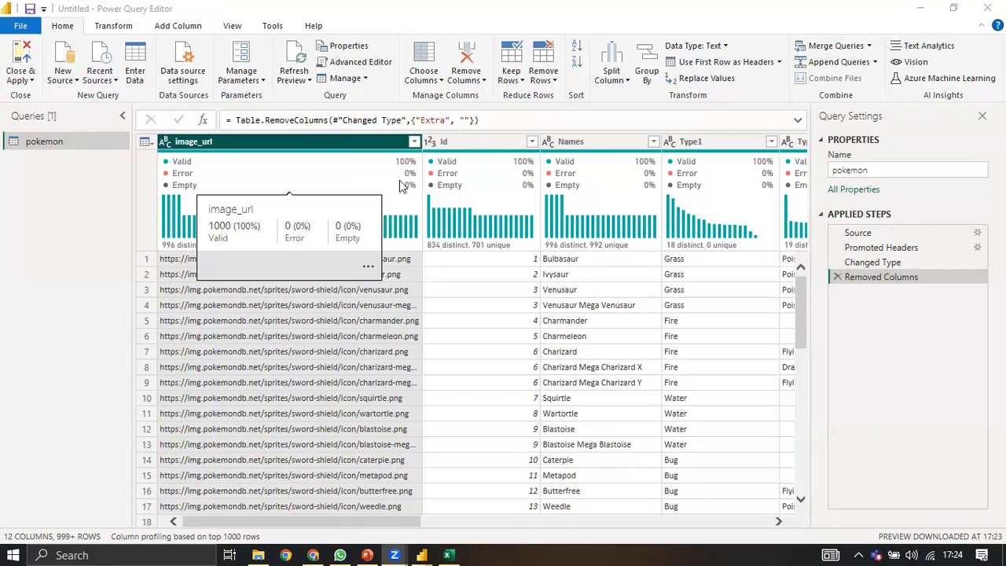
mouse_move(169, 250)
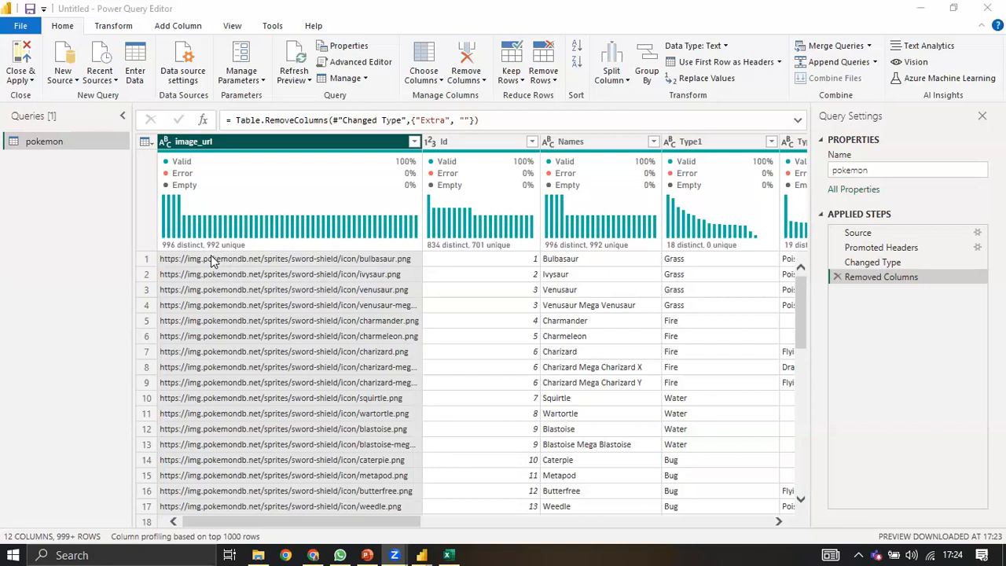
mouse_move(206, 256)
mouse_move(227, 246)
mouse_move(176, 247)
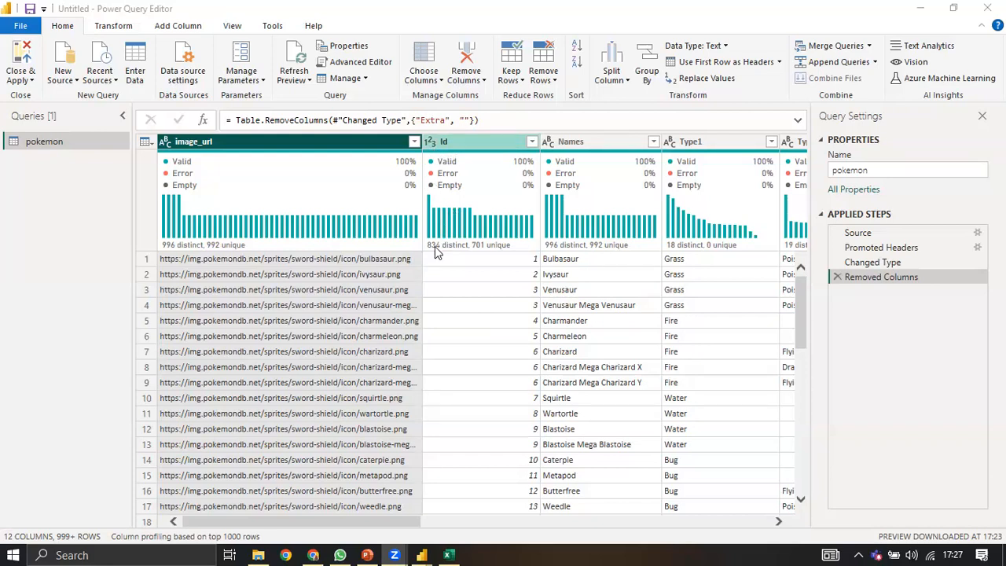
Step: Inspect the Id, Names and Type1 column profiles, then bring up the whole-table actions menu
mouse_move(441, 255)
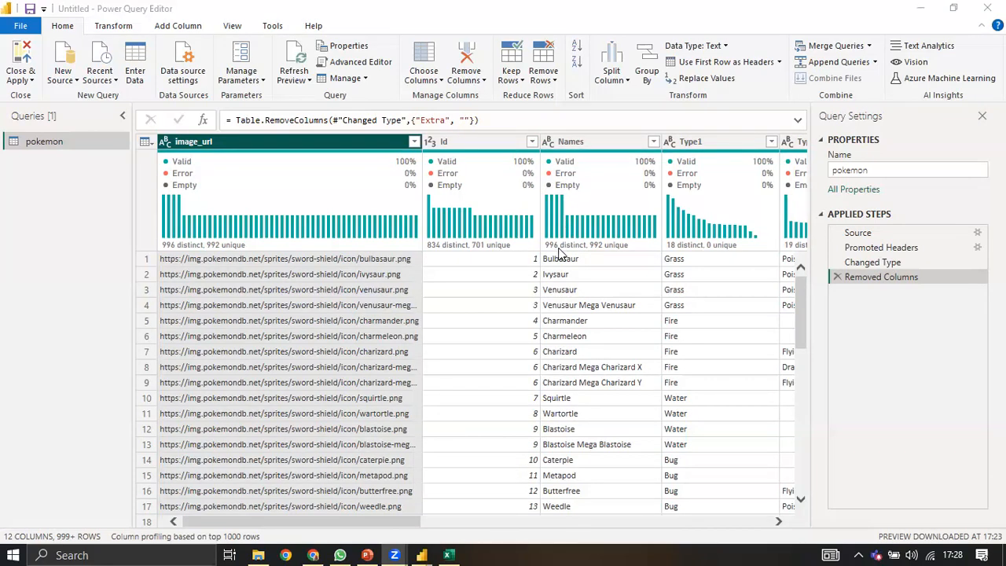
mouse_move(576, 247)
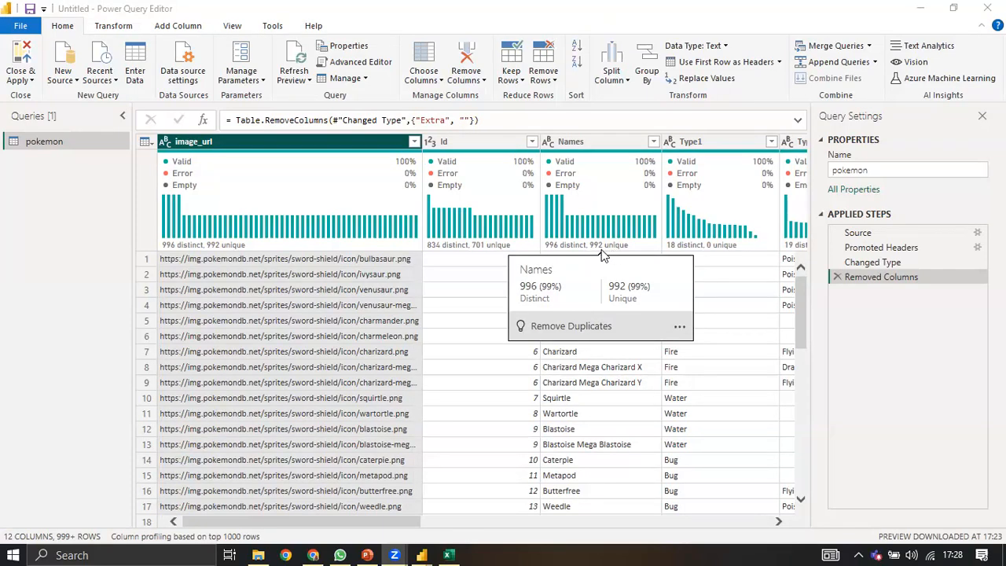
mouse_move(191, 250)
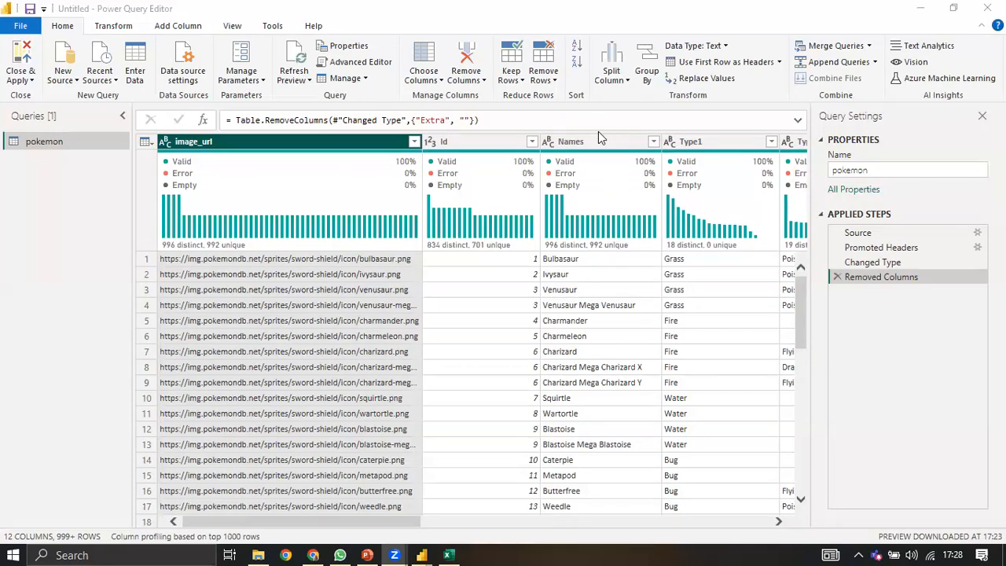
left_click(778, 521)
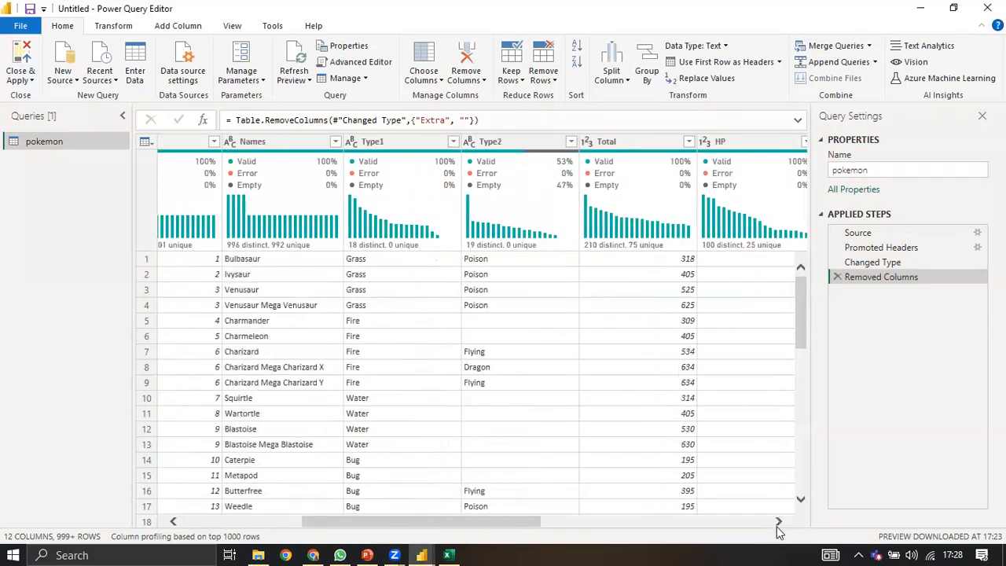
left_click(778, 521)
left_click(778, 520)
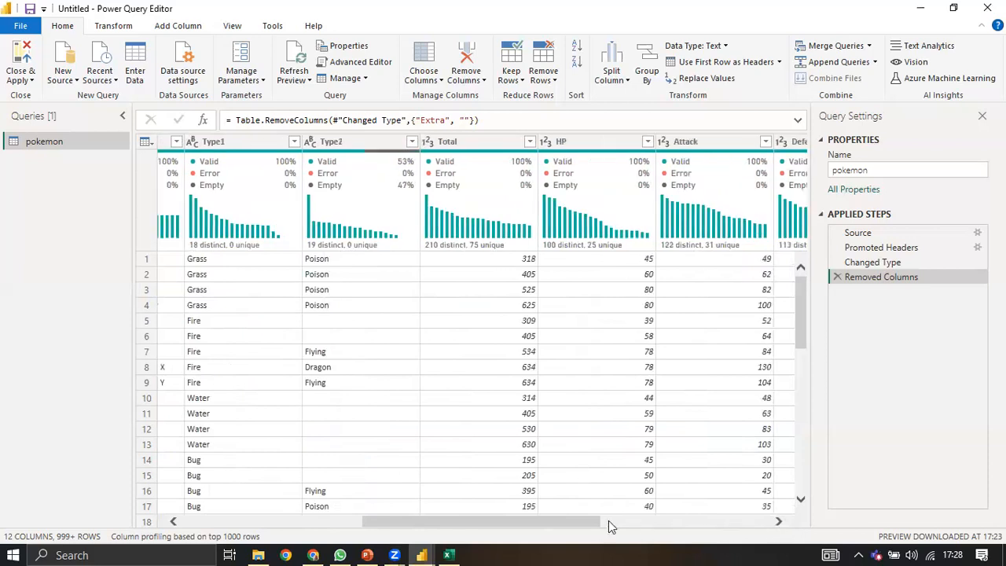
left_click_drag(573, 521, 330, 263)
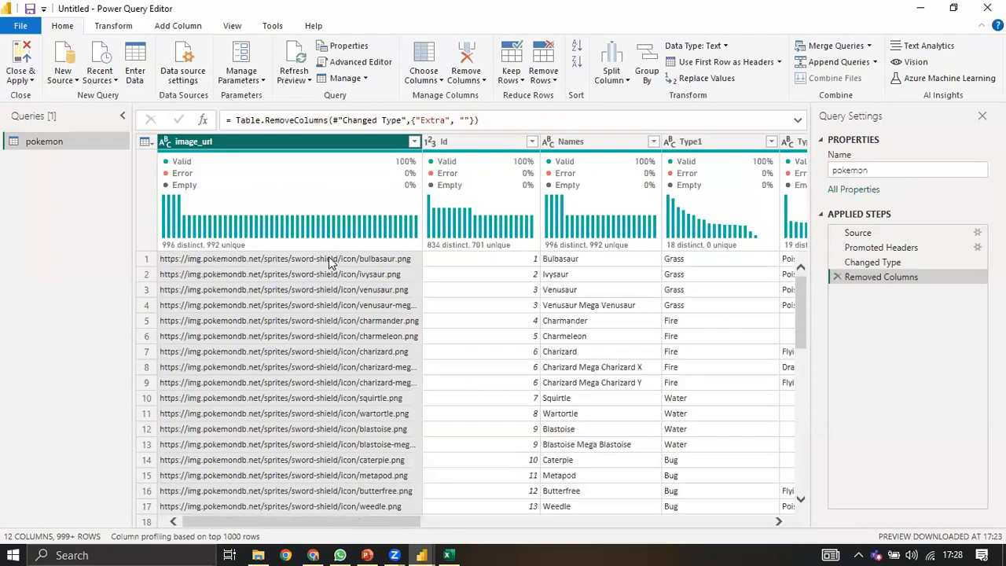
left_click(145, 141)
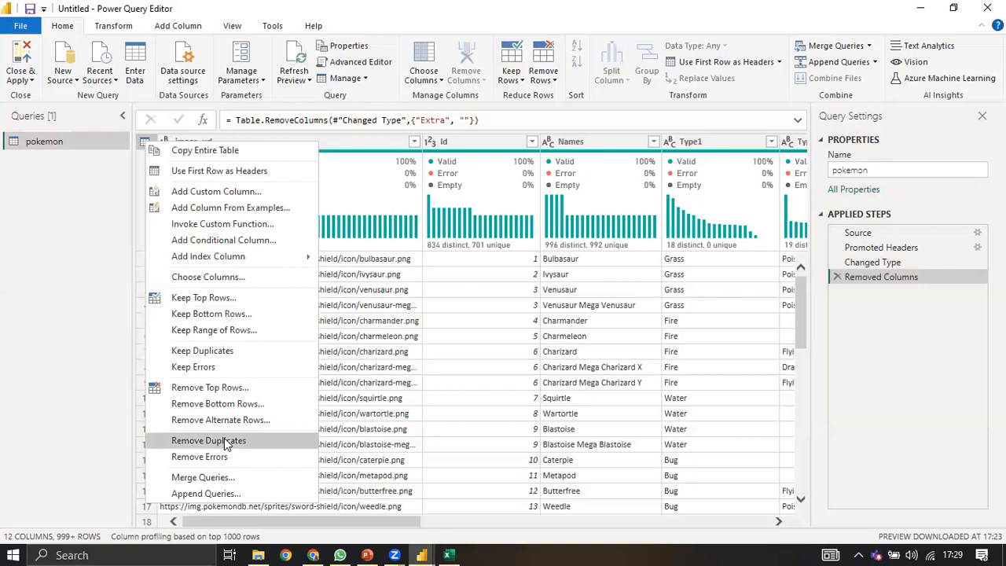
left_click(208, 440)
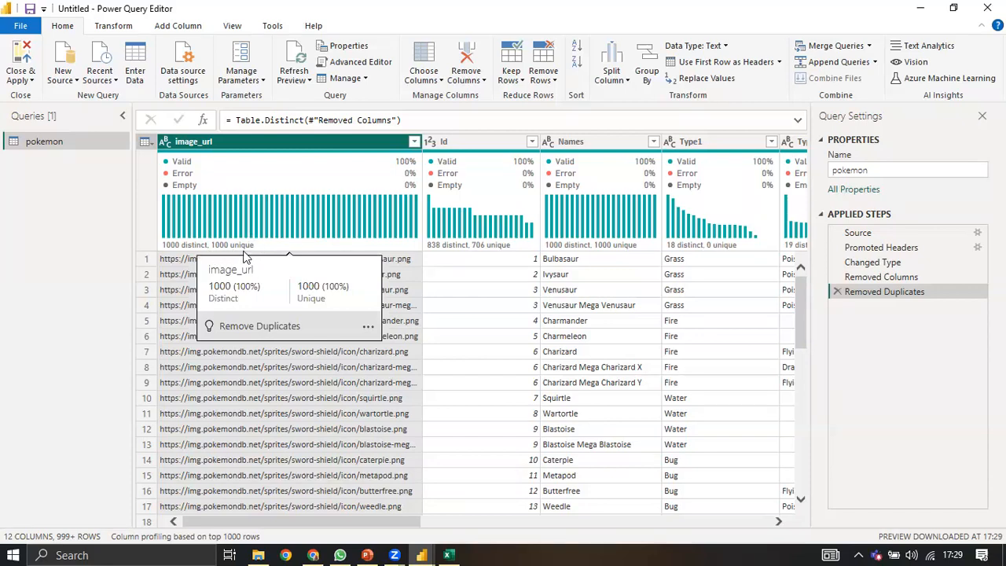
mouse_move(244, 234)
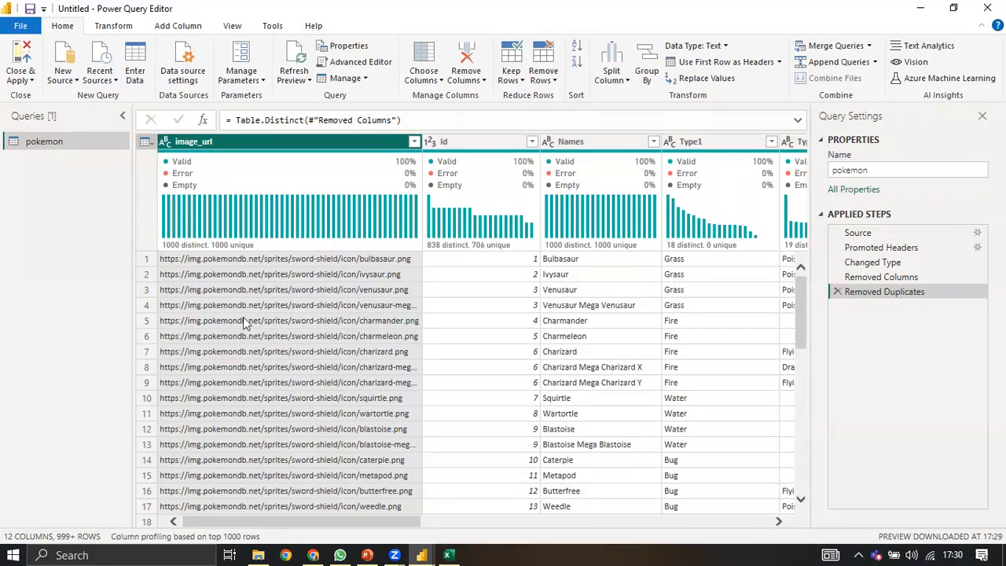
Step: Change Type2's data type from text to Whole Number, producing 53% errors
mouse_move(224, 219)
scroll(487, 324, "right", 4)
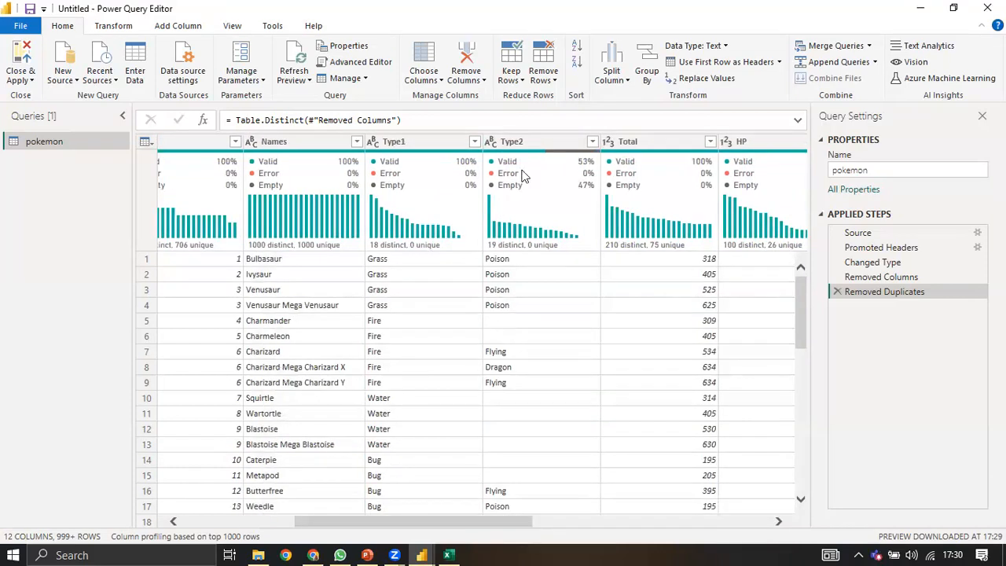
mouse_move(511, 174)
left_click(494, 143)
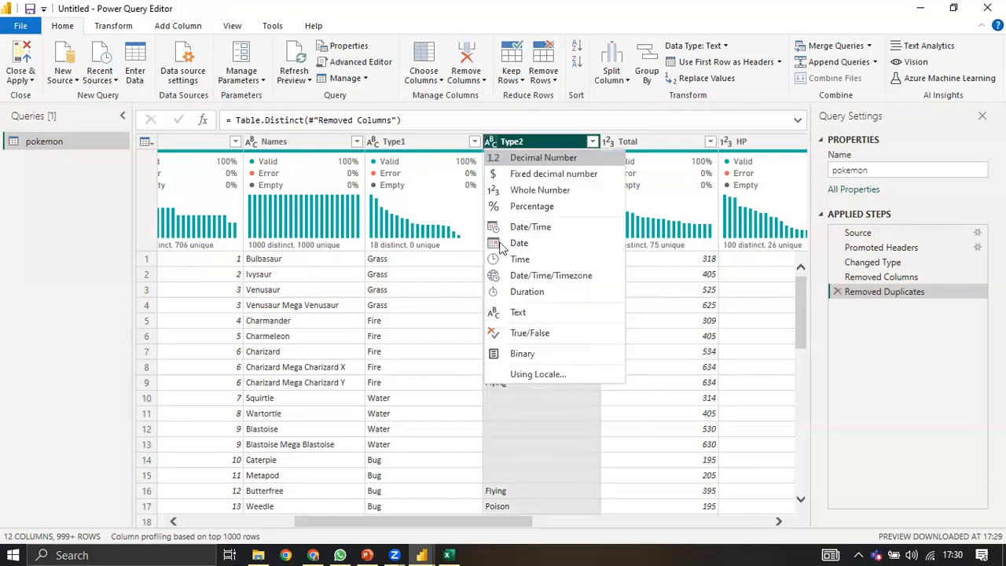
left_click(503, 190)
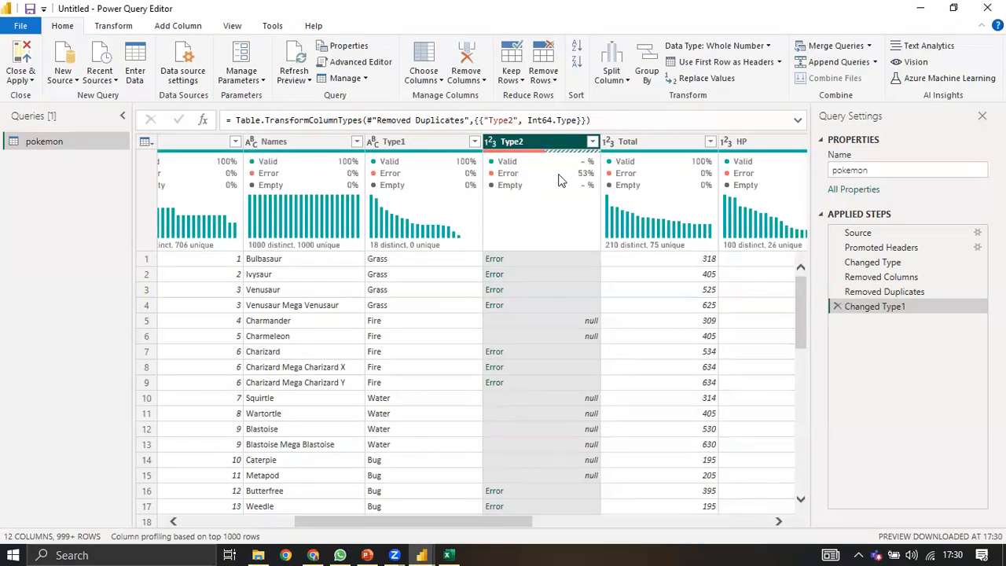
mouse_move(581, 174)
left_click(836, 307)
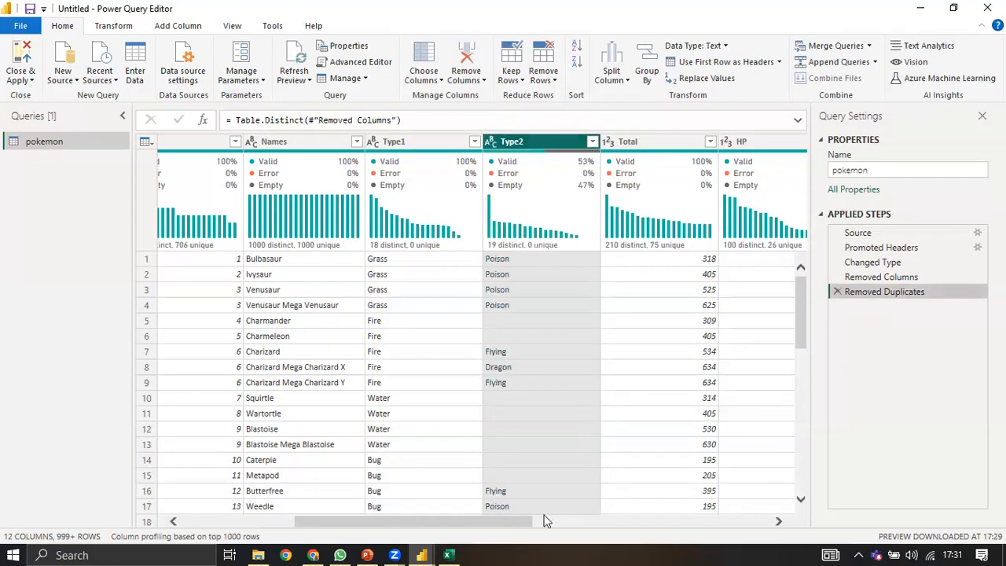
left_click(779, 523)
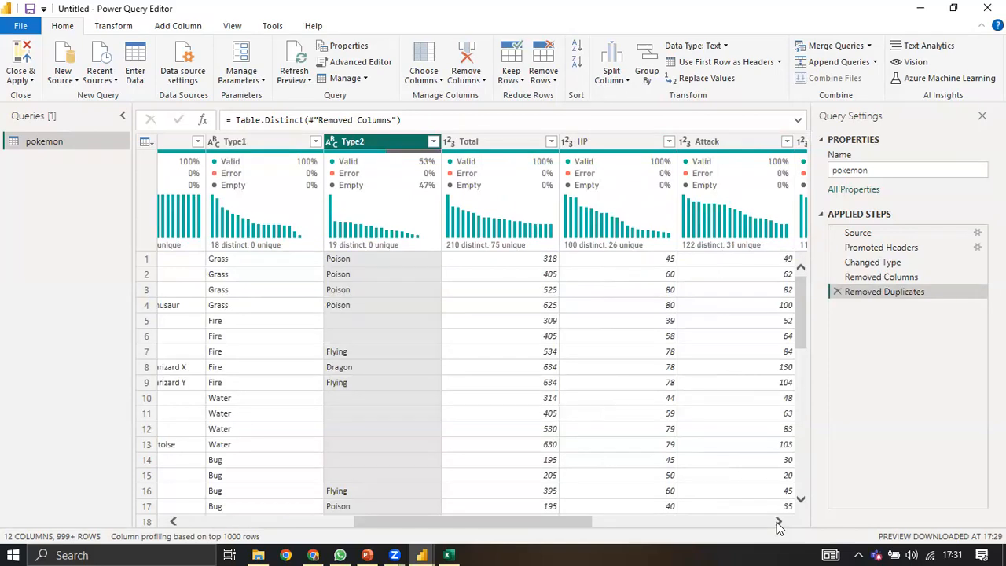
left_click(778, 522)
left_click(777, 523)
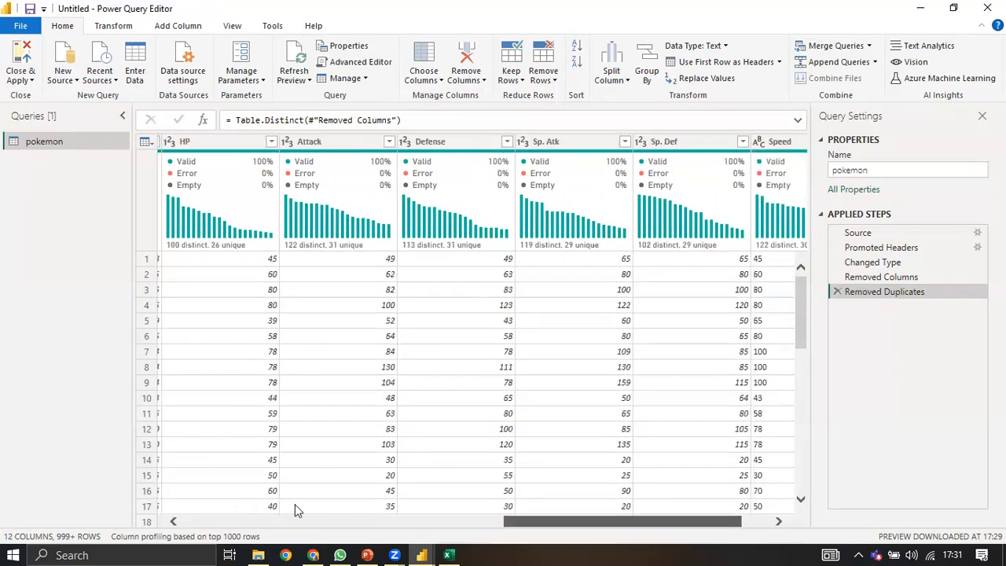
scroll(480, 330, "left", 4)
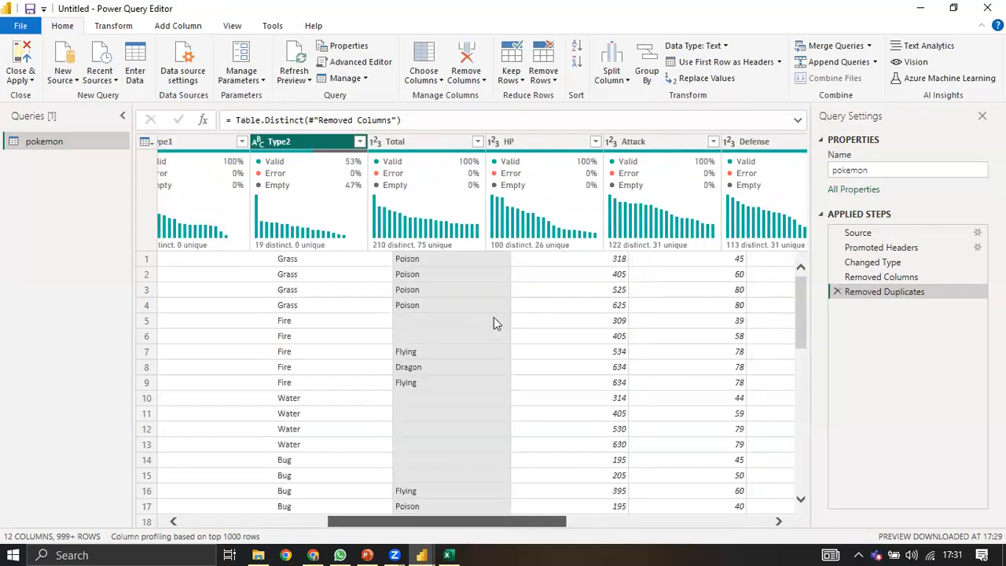
scroll(494, 322, "left", 2)
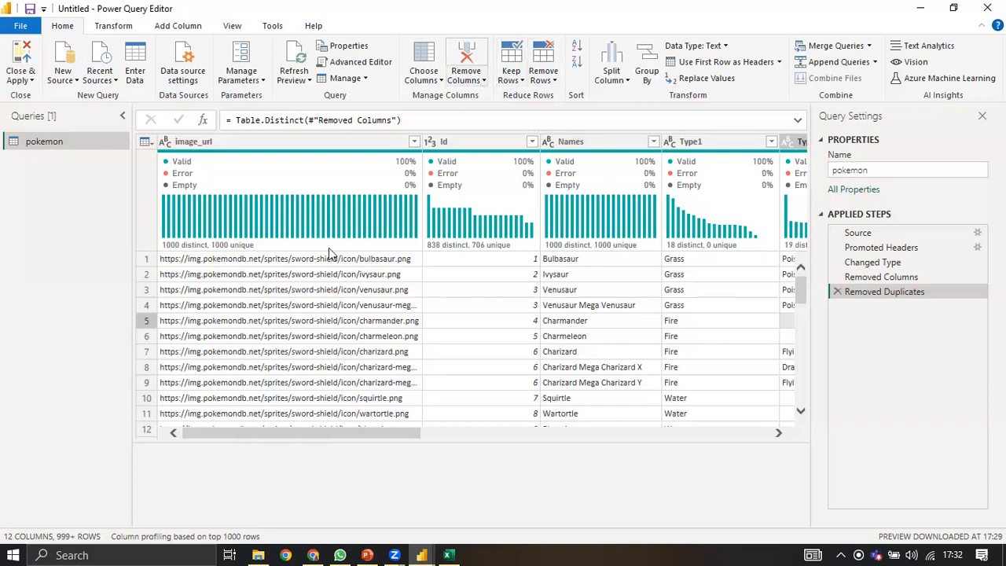
Step: Select image_url, Id and Names and review the Remove Columns options without applying them
left_click(462, 146)
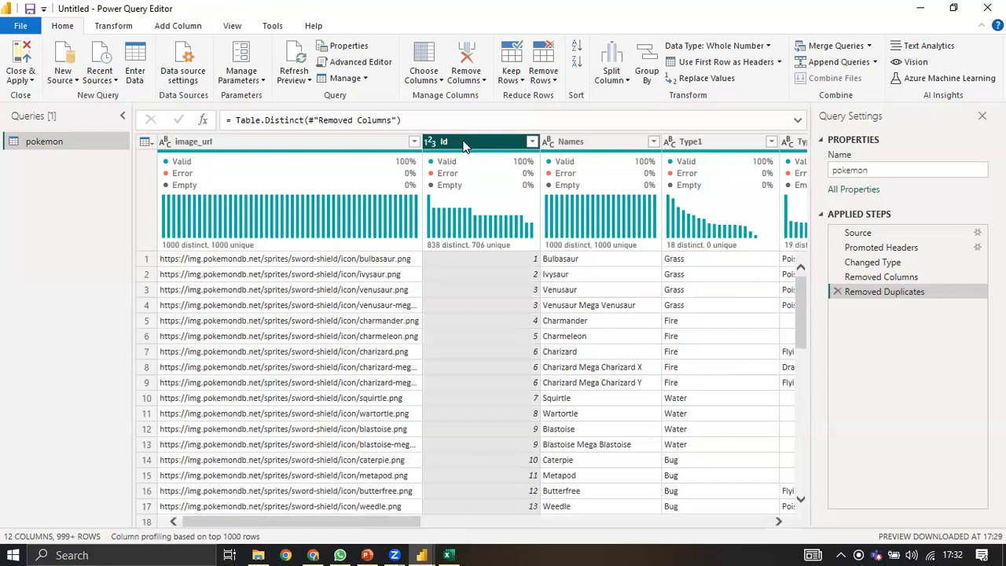
right_click(465, 143)
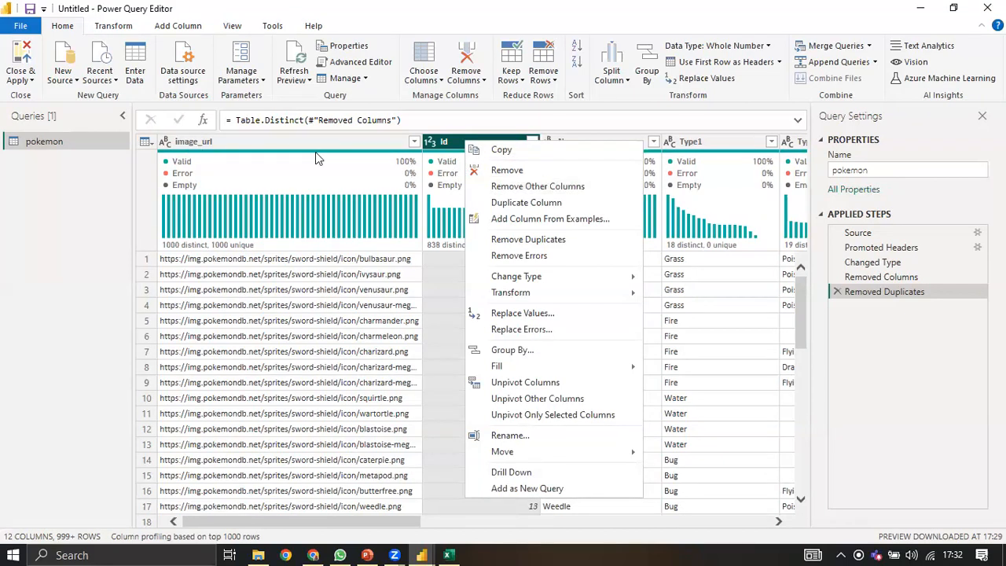
left_click(219, 166)
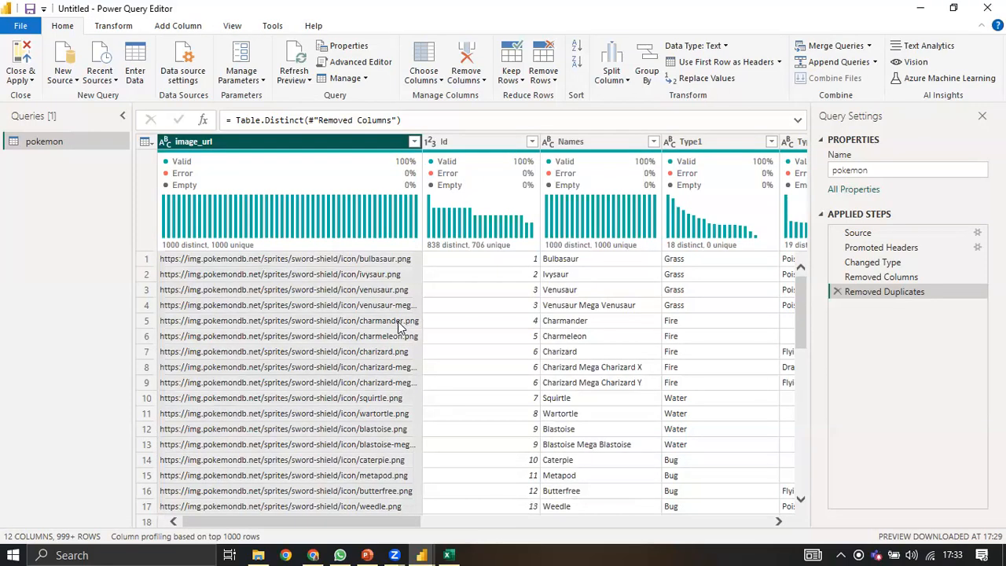
key("ctrl+a")
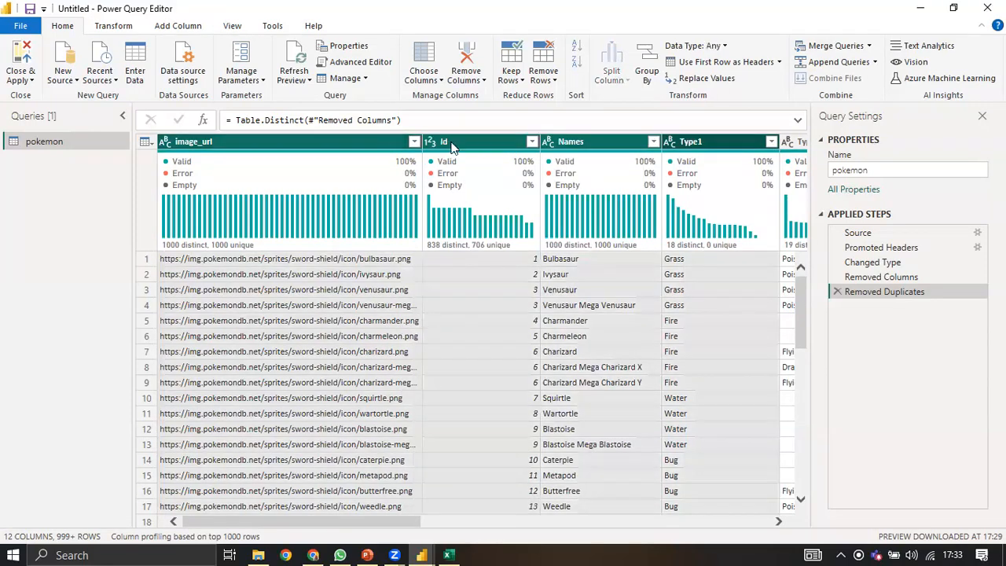
key("shift+Left")
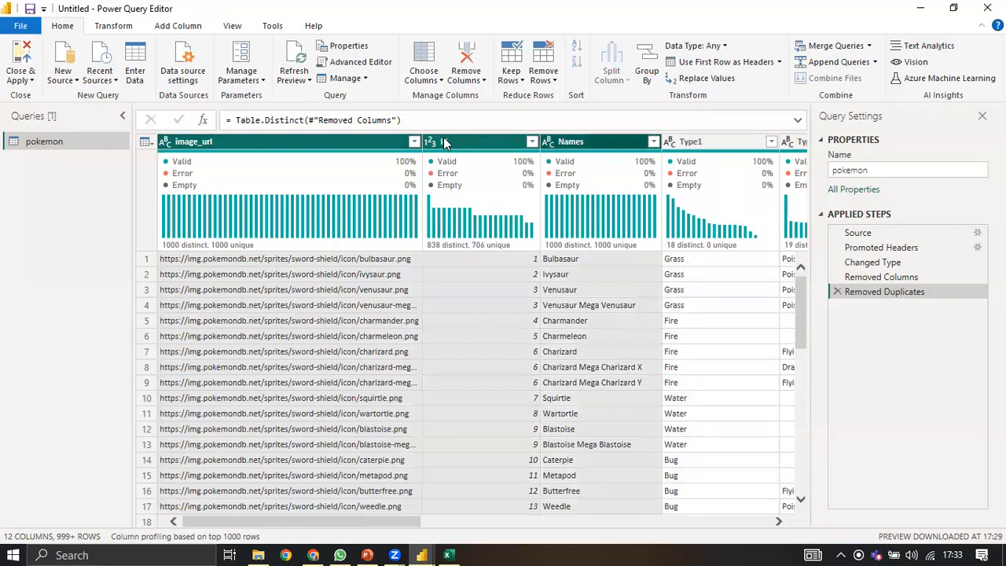
right_click(483, 139)
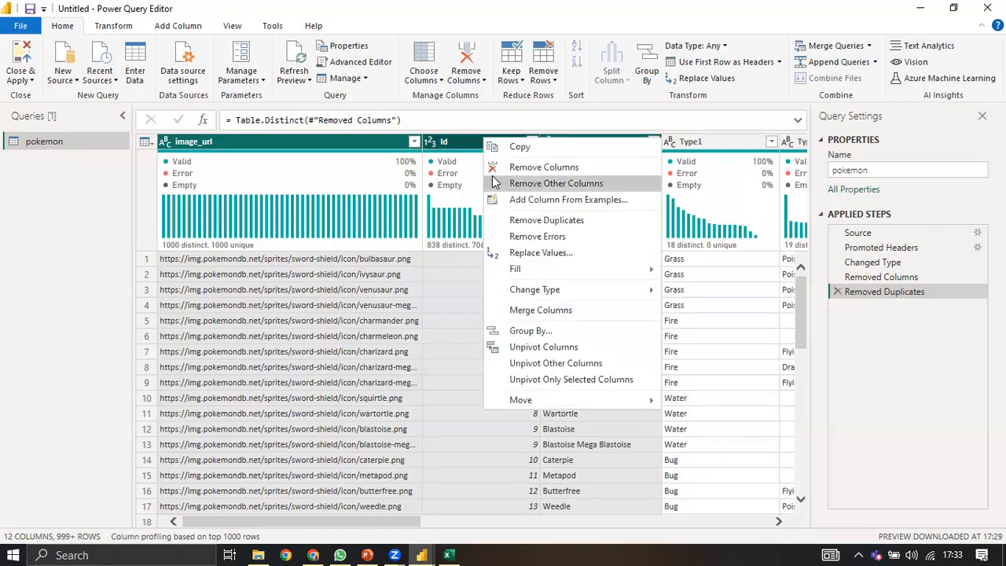
left_click(488, 182)
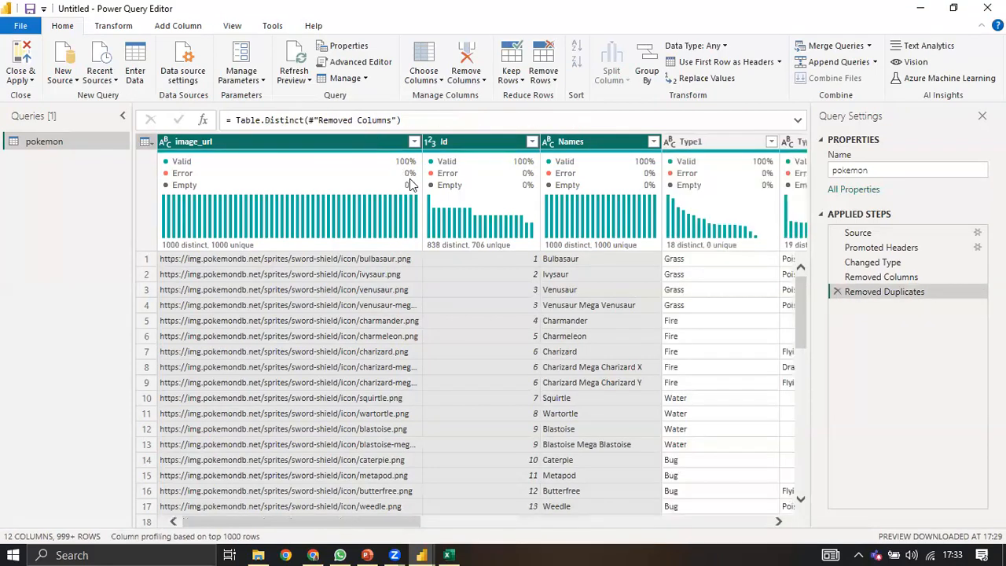
right_click(361, 143)
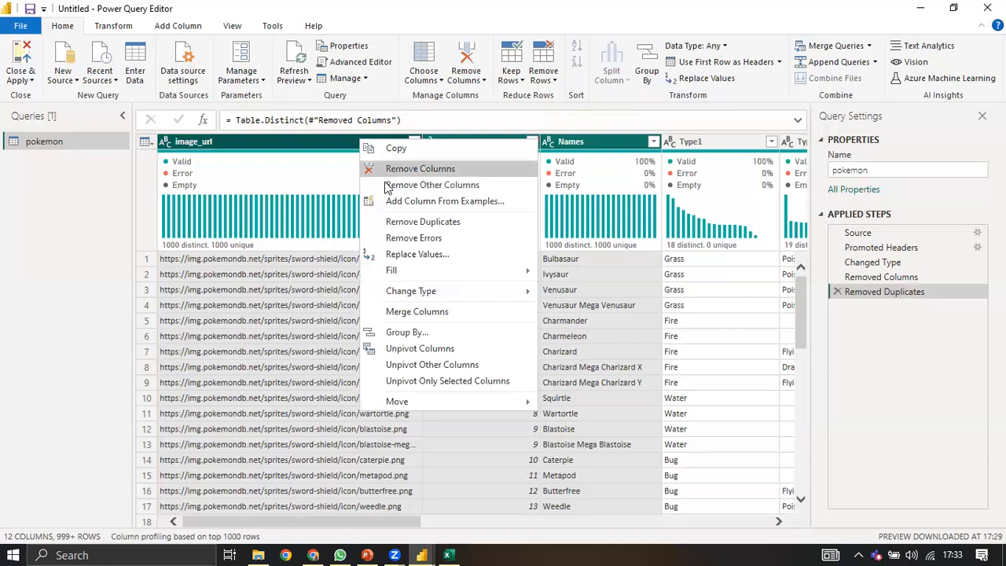
left_click(385, 171)
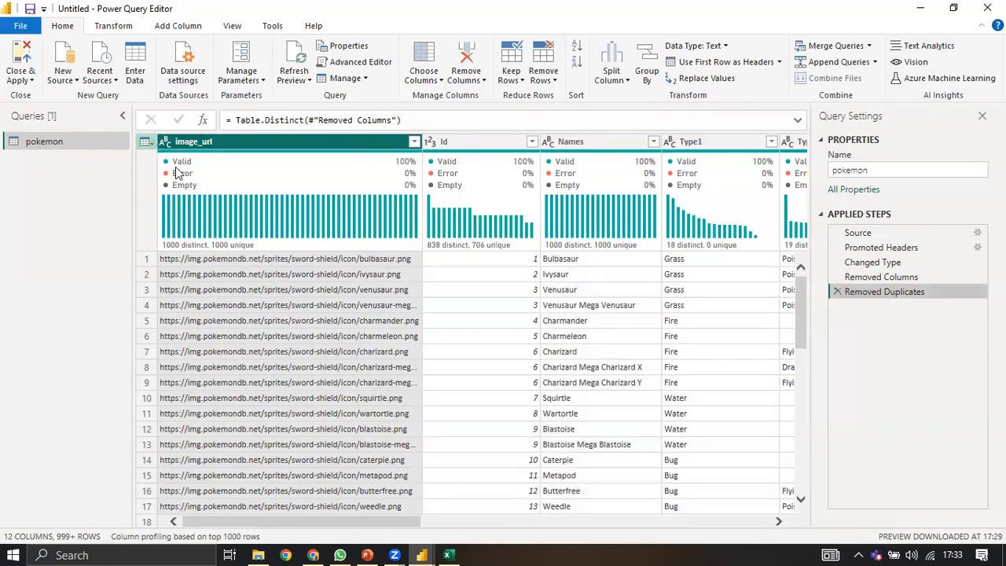
Step: Check the table menu, then select image_url with Id and bring up their column options
left_click(146, 142)
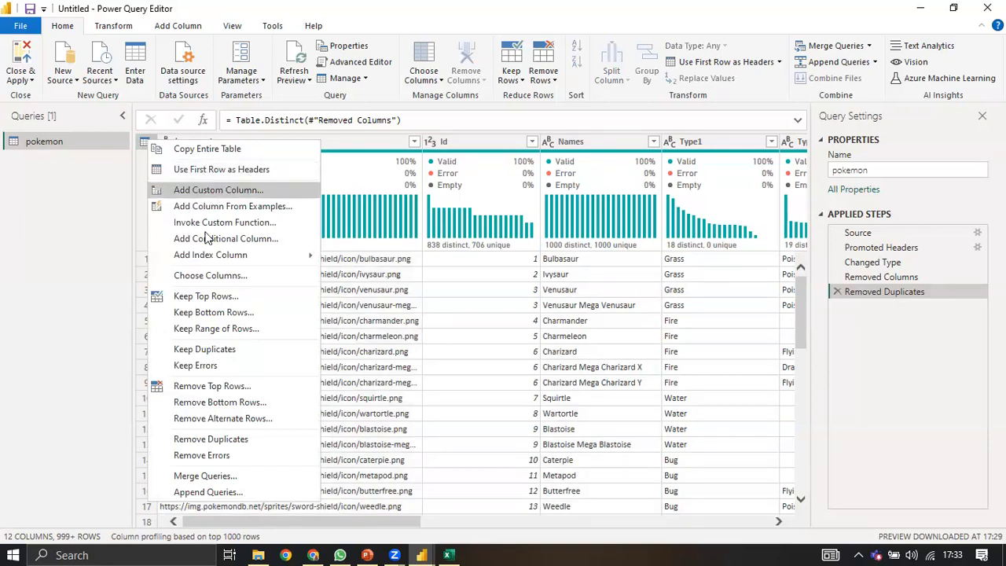
left_click(336, 159)
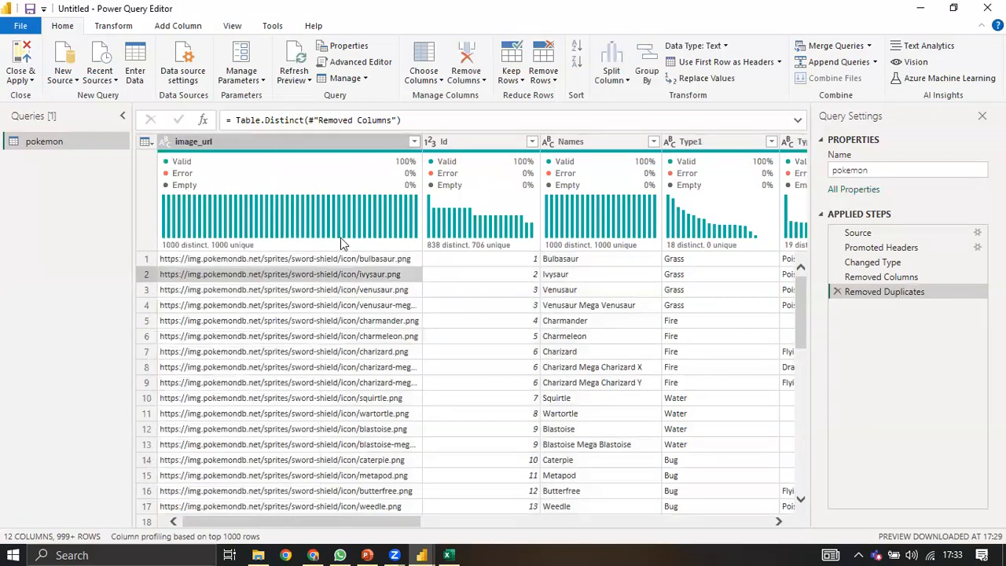
left_click_drag(338, 143, 339, 186)
right_click(326, 142)
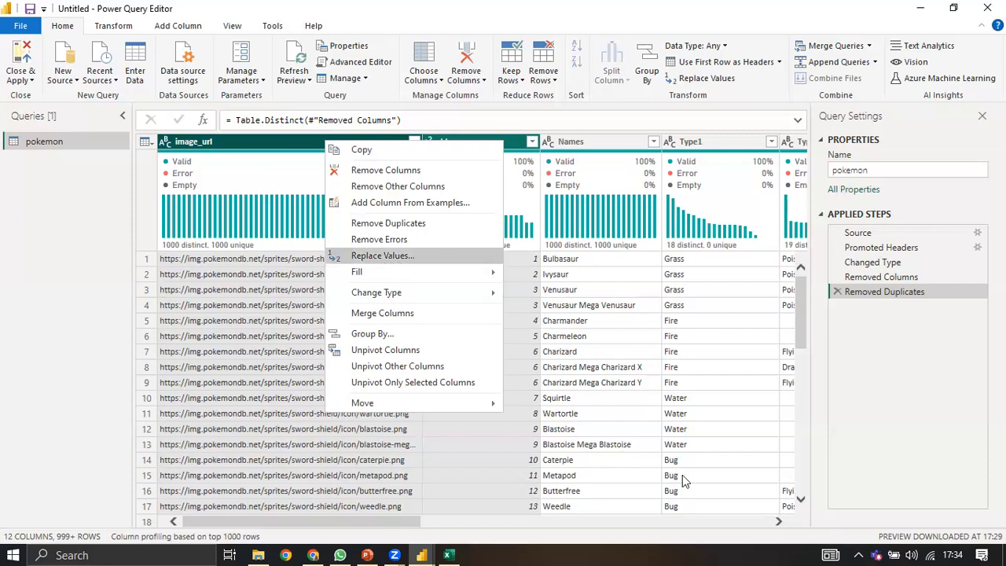
Step: Use Replace Values on Type2 with a blank find value and None as the replacement
left_click(597, 413)
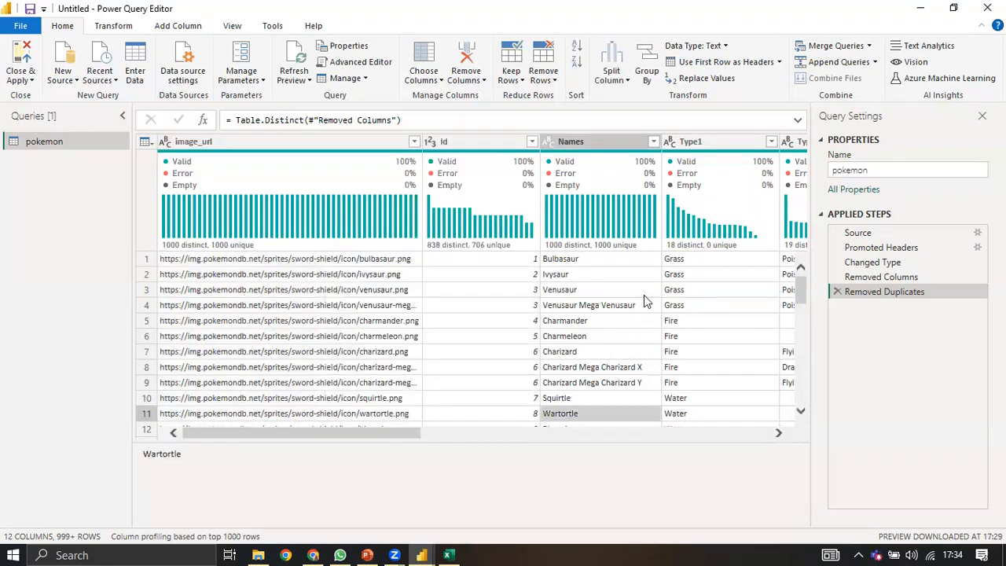
scroll(643, 295, "right", 3)
right_click(650, 320)
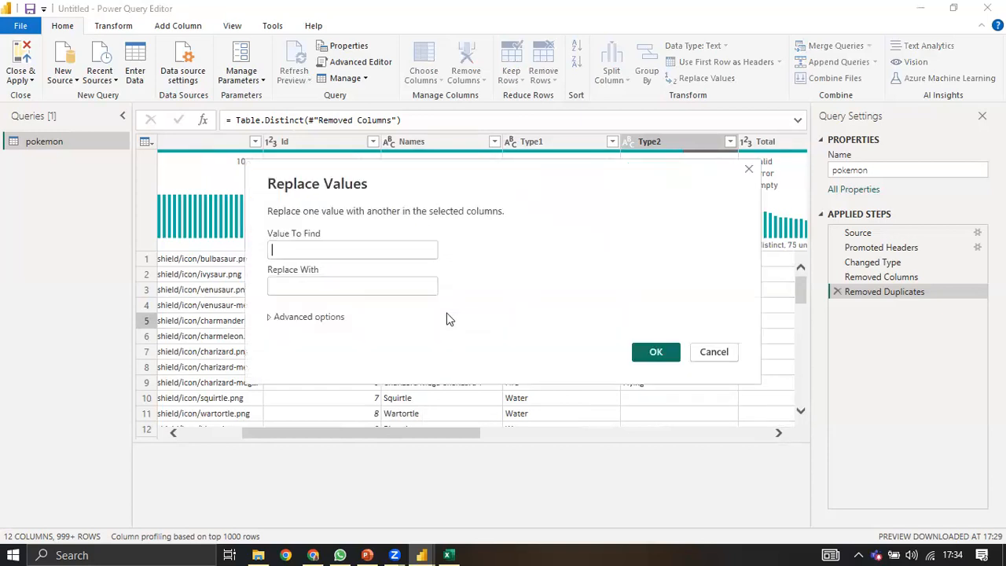
left_click(352, 282)
type("None")
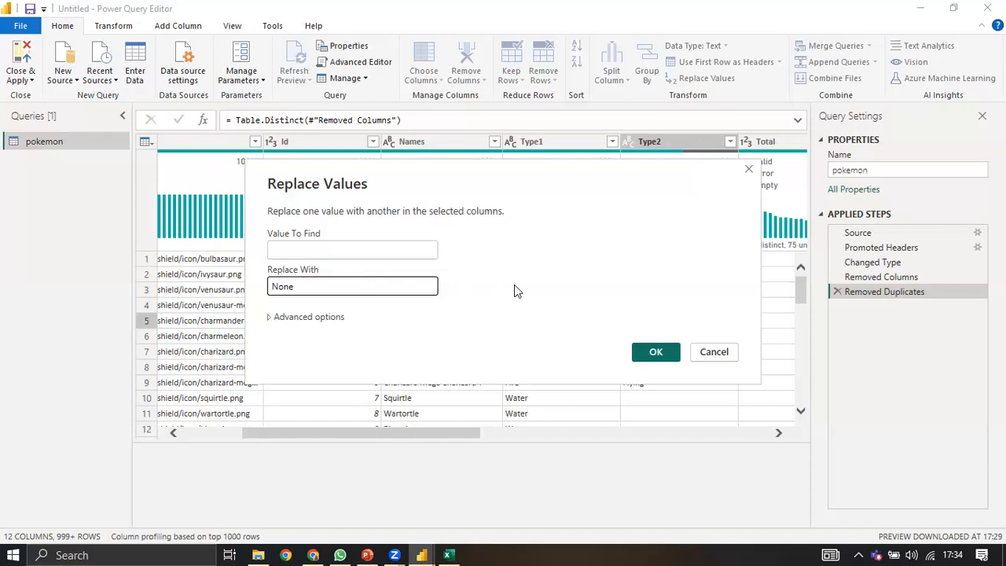
left_click(656, 353)
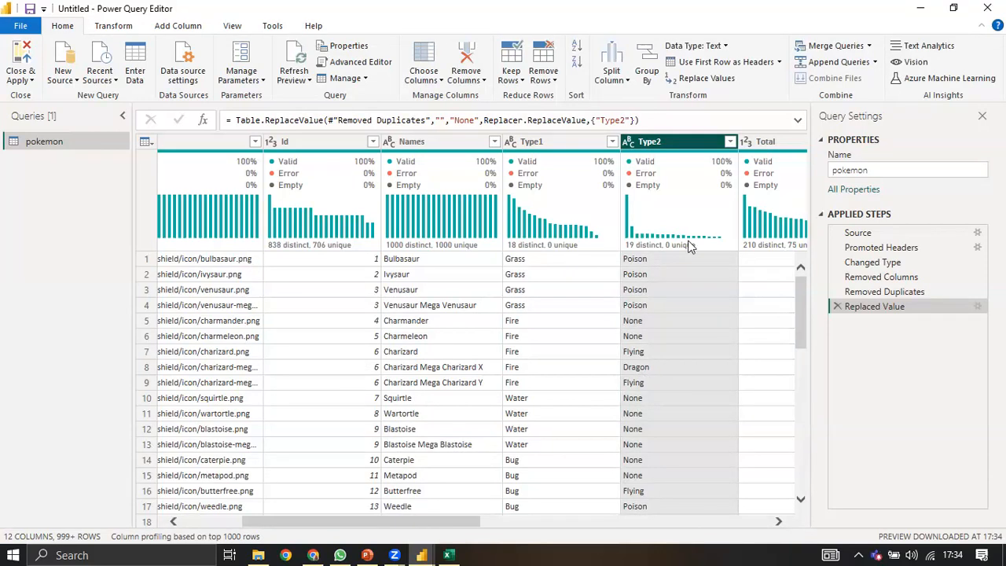
mouse_move(696, 168)
scroll(671, 402, "down", 1)
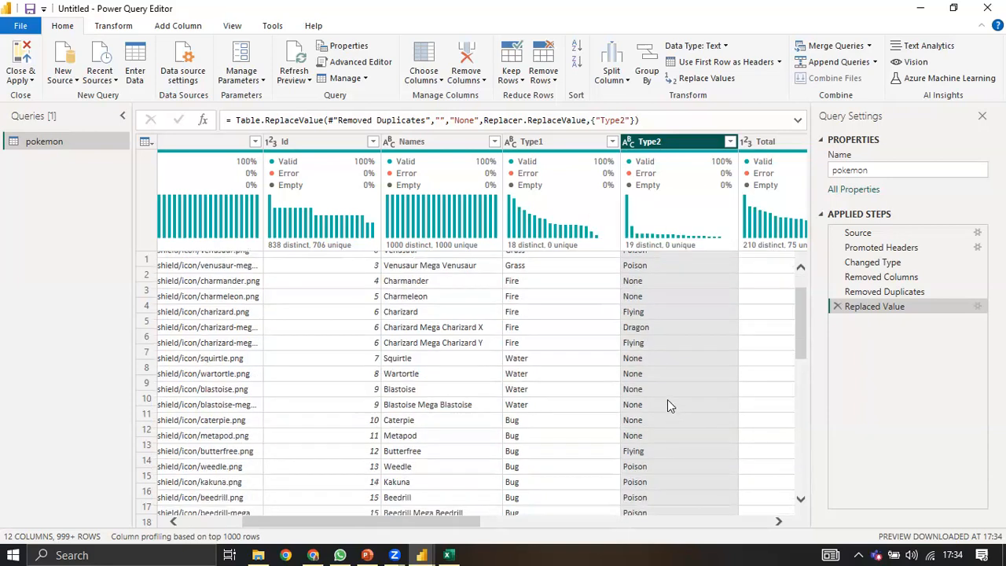
scroll(667, 399, "down", 5)
scroll(656, 397, "up", 5)
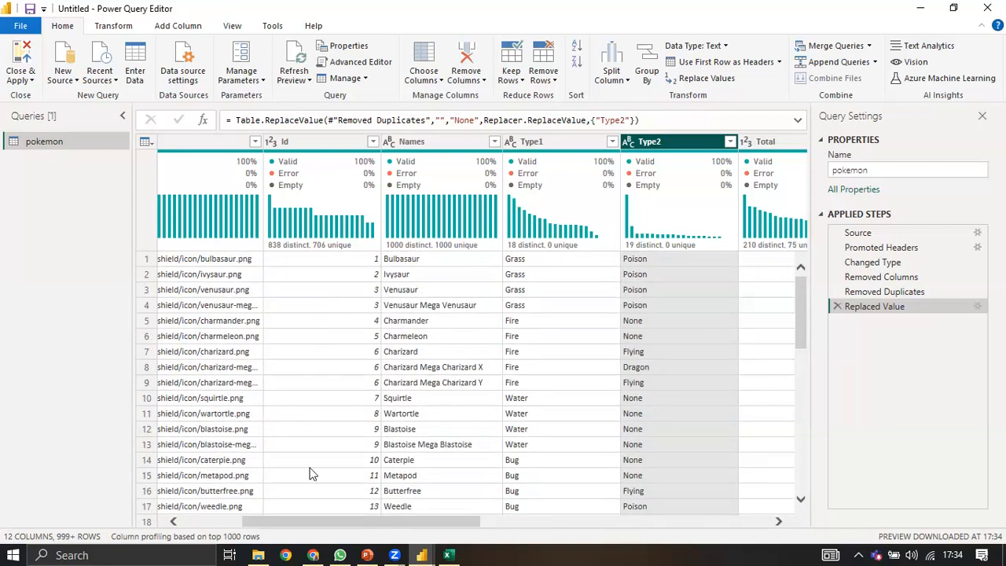
Step: Review the Type2 cell and whole-table menus, then switch to the Add Column ribbon
right_click(655, 256)
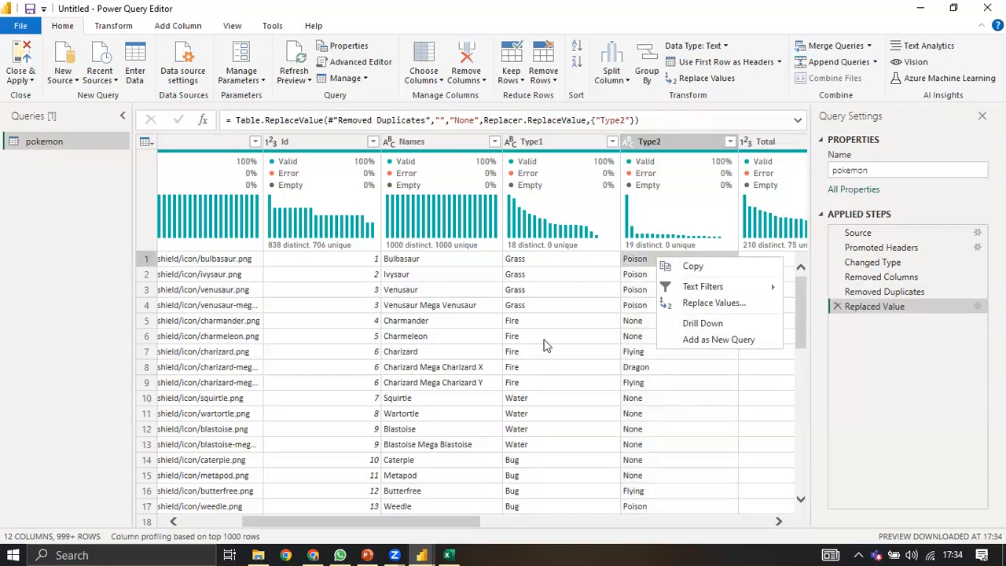
left_click(550, 274)
left_click(144, 143)
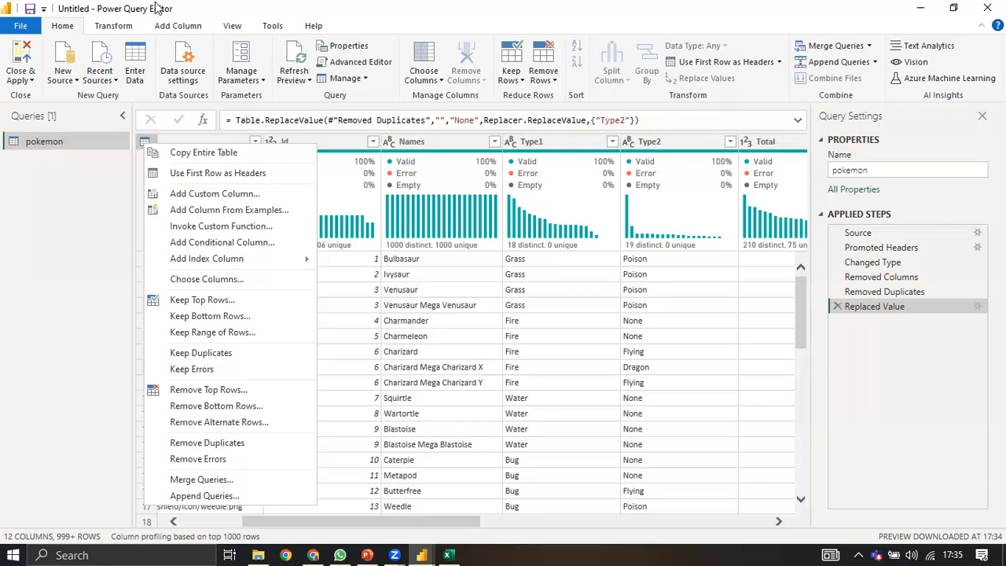
left_click(178, 25)
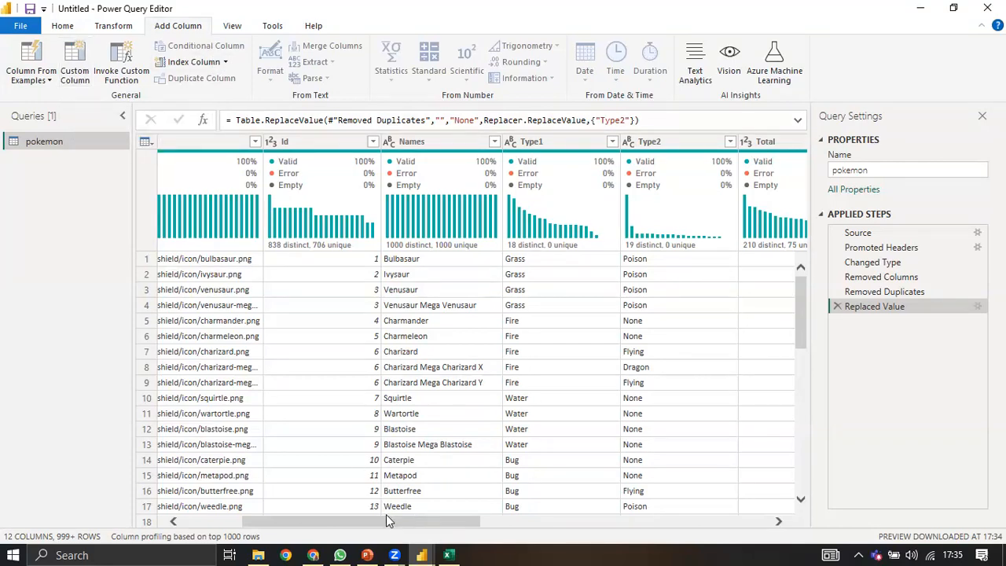
scroll(283, 507, "down", 1)
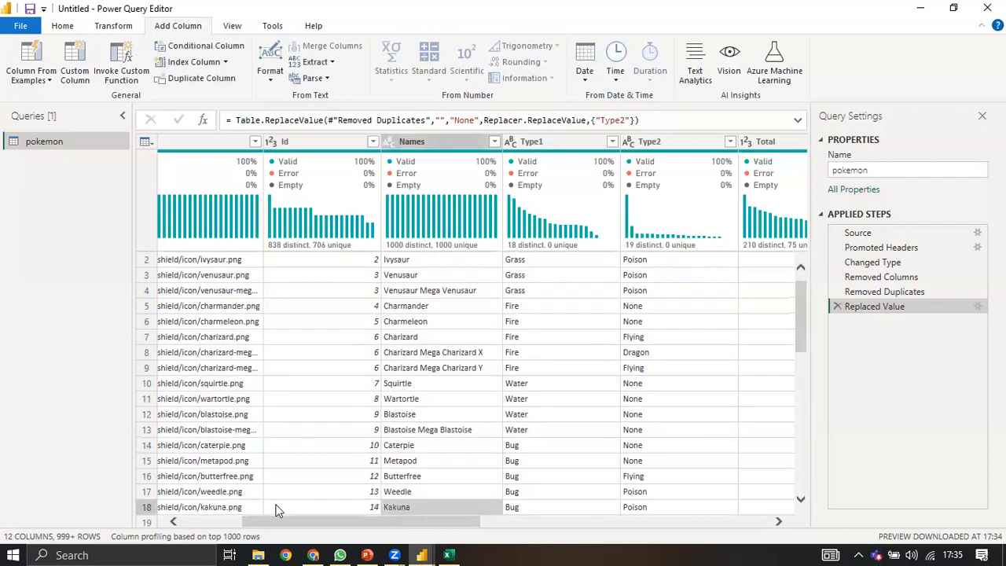
scroll(245, 498, "left", 2)
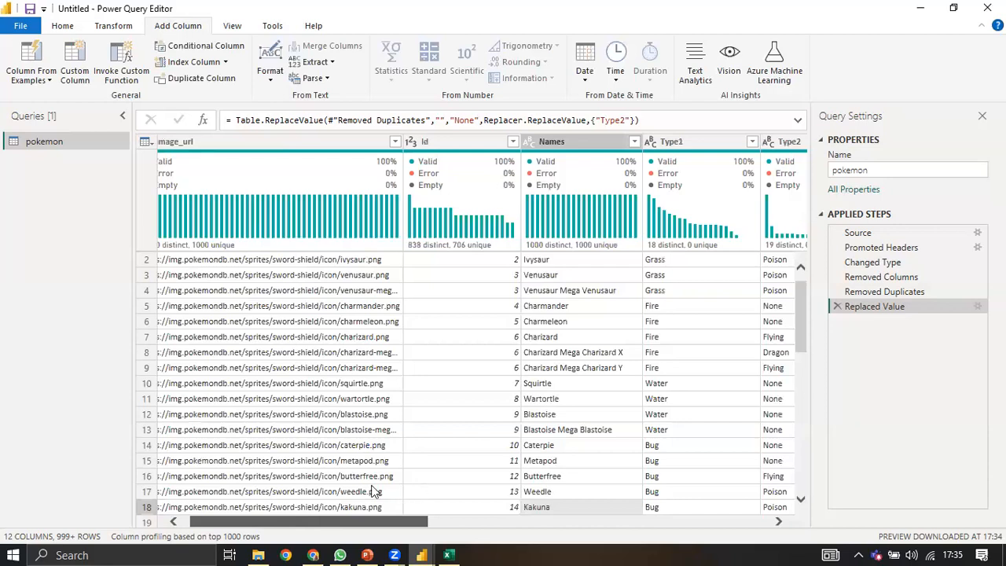
scroll(368, 493, "left", 1)
scroll(410, 506, "right", 4)
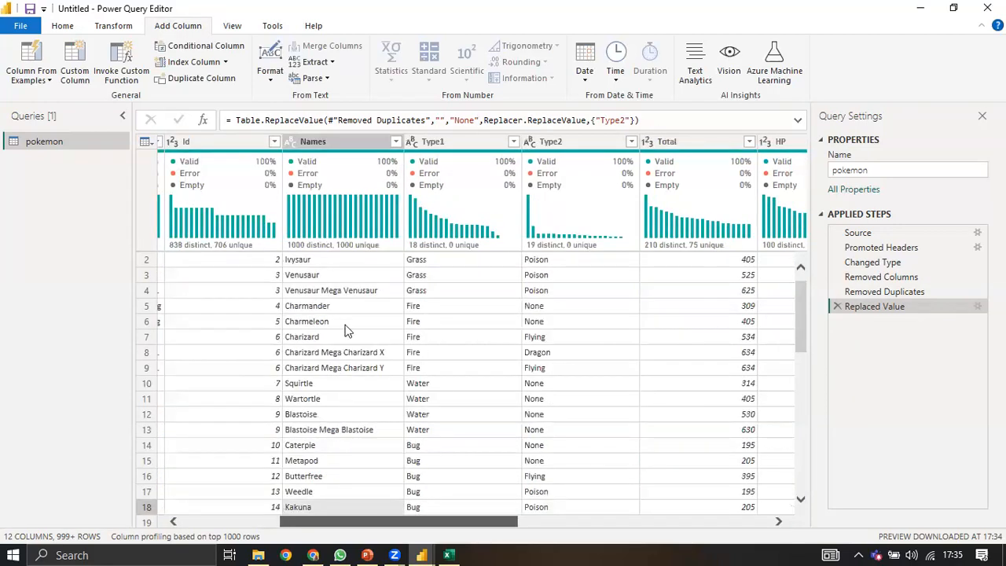
scroll(358, 369, "left", 1)
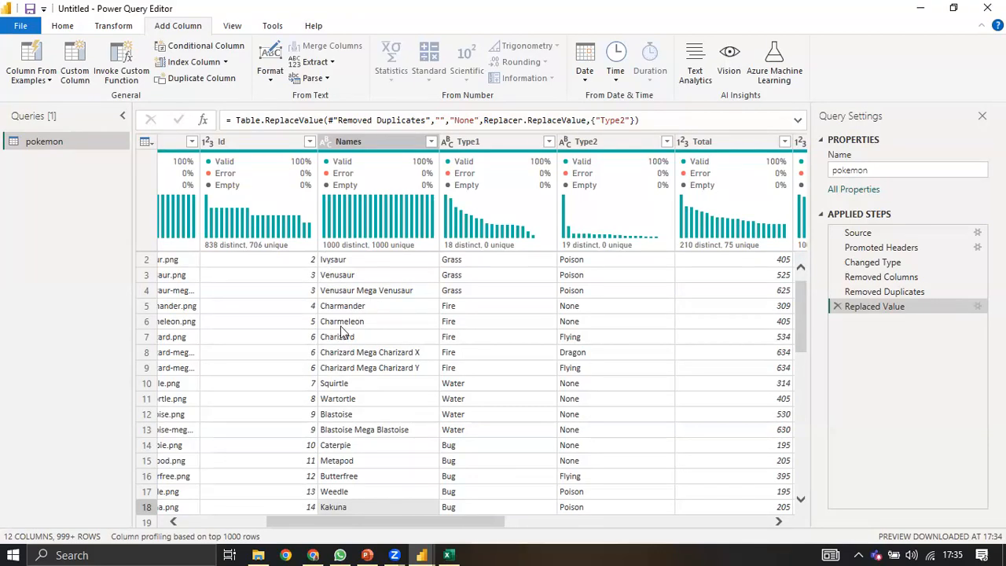
right_click(408, 146)
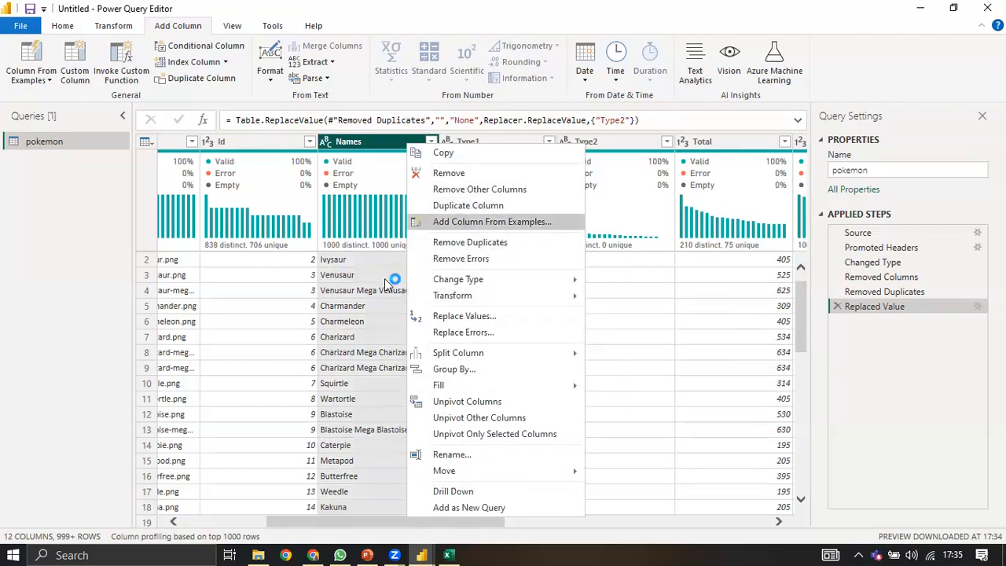
Step: Enter Bulbasaur, Ivysaur and Venusaur as example values for rows 1, 2 and 4
left_click(342, 235)
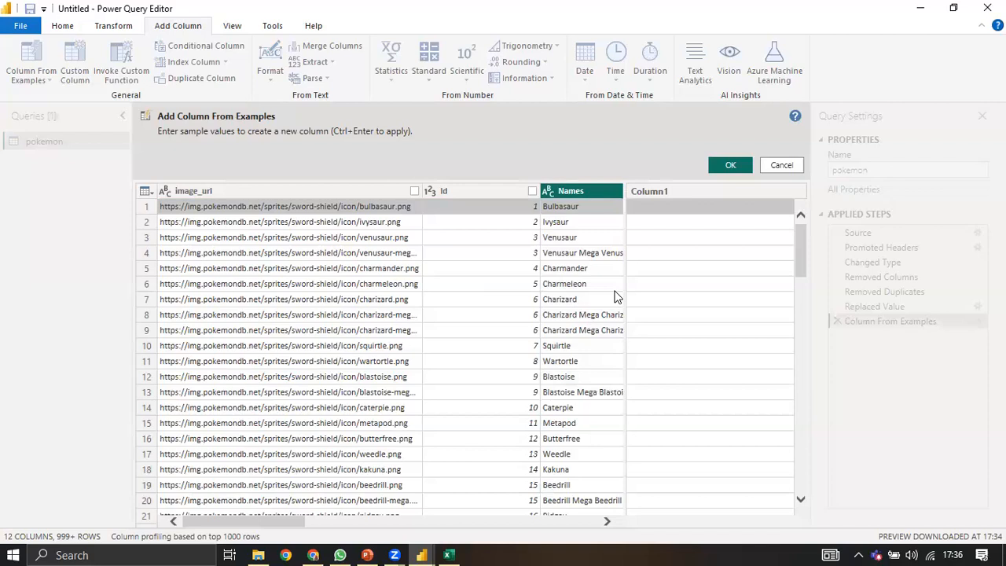
type("B")
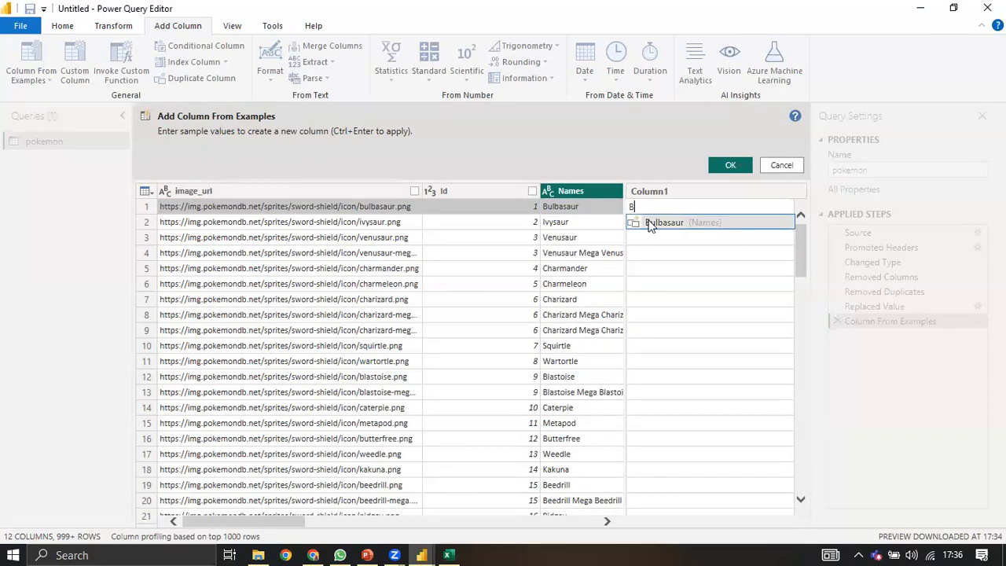
left_click(649, 223)
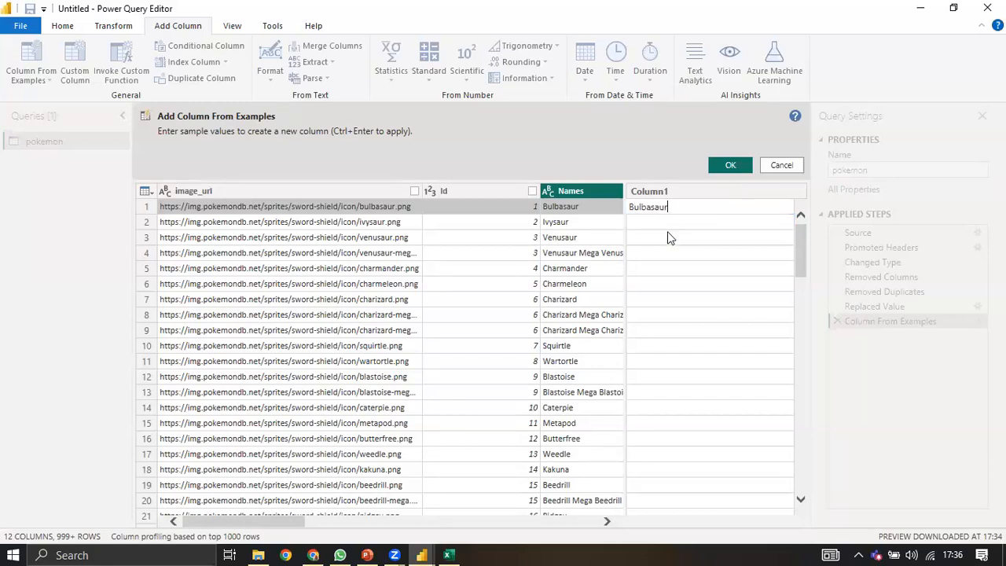
key("Return")
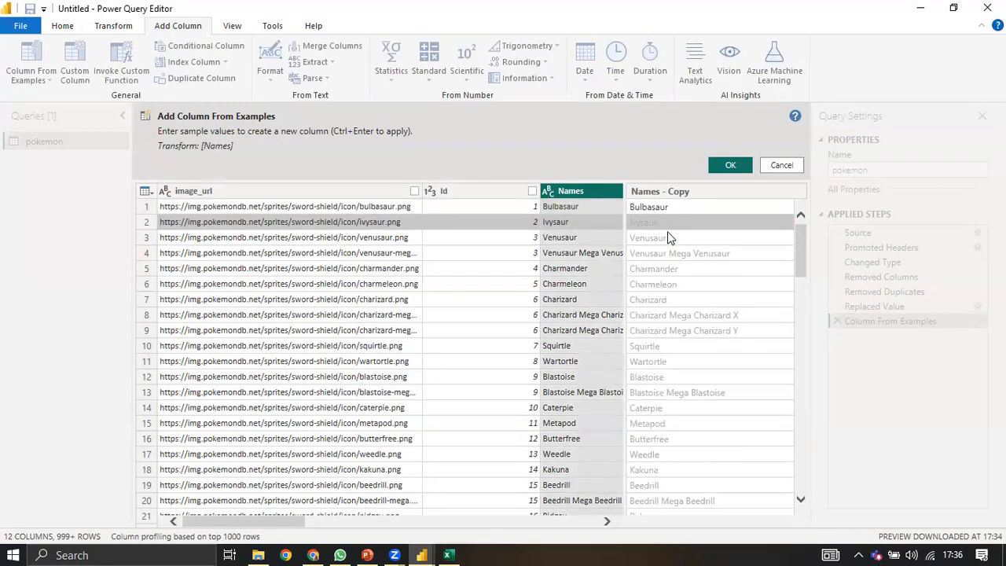
type("Ivysaur")
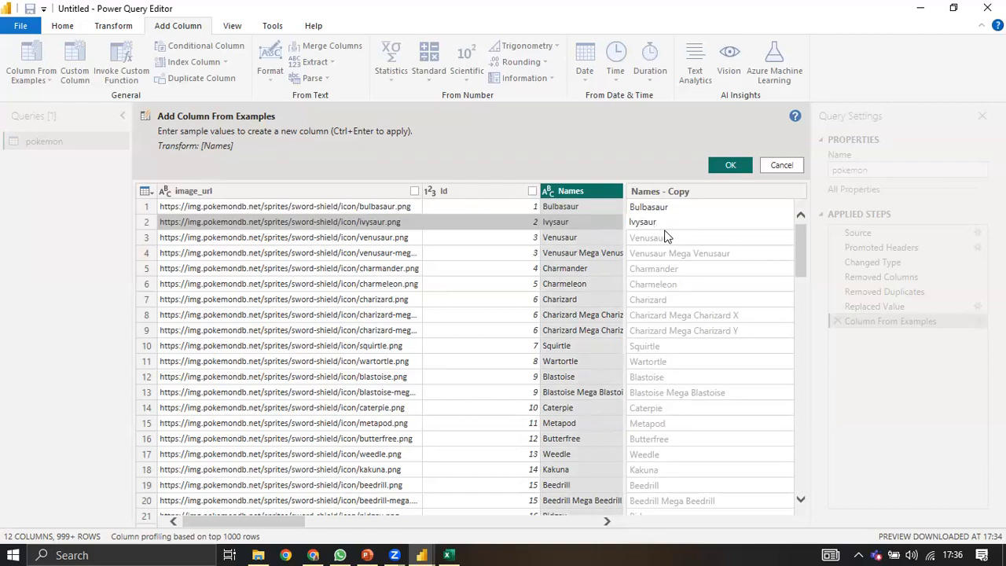
key("Return")
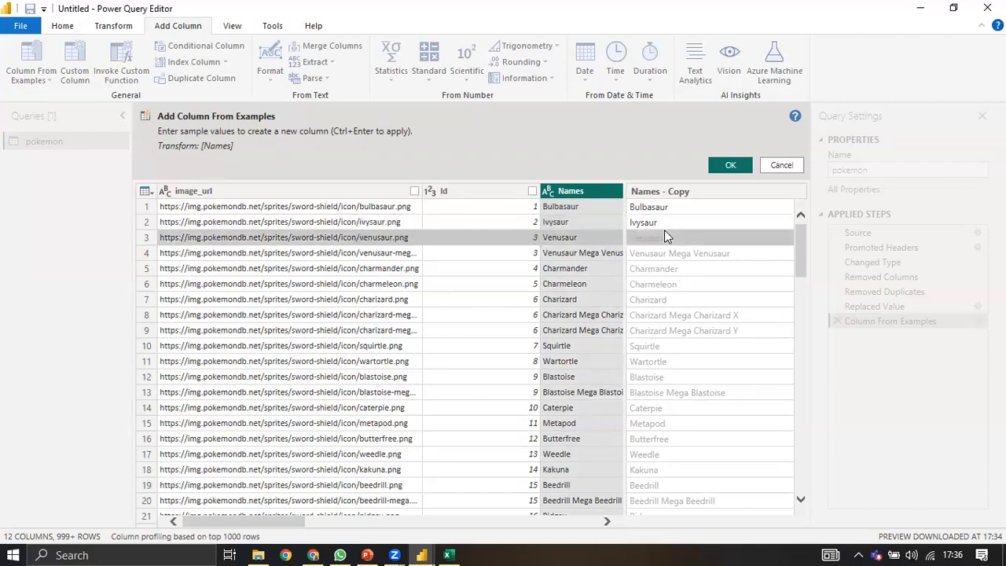
key("Down")
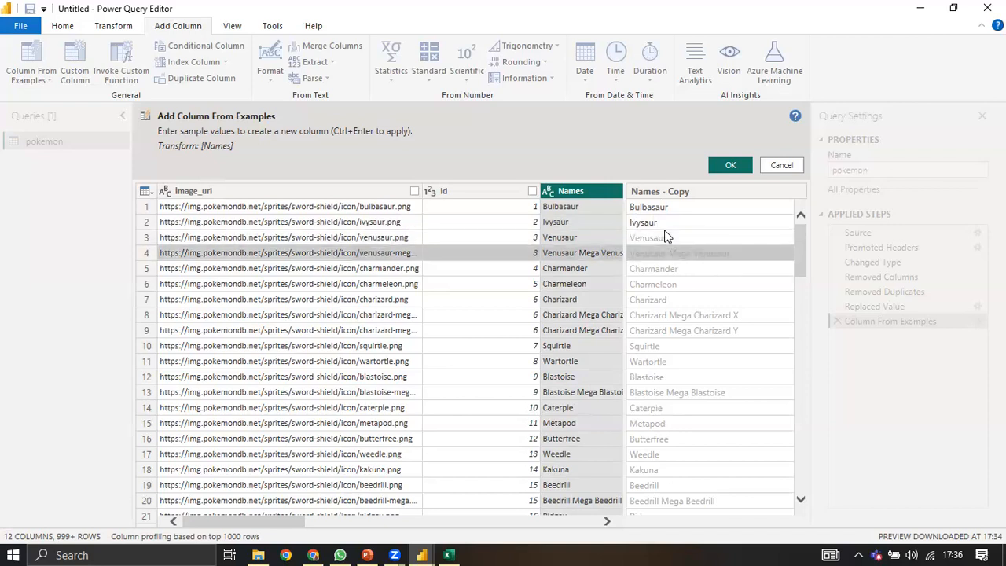
type("Venusau")
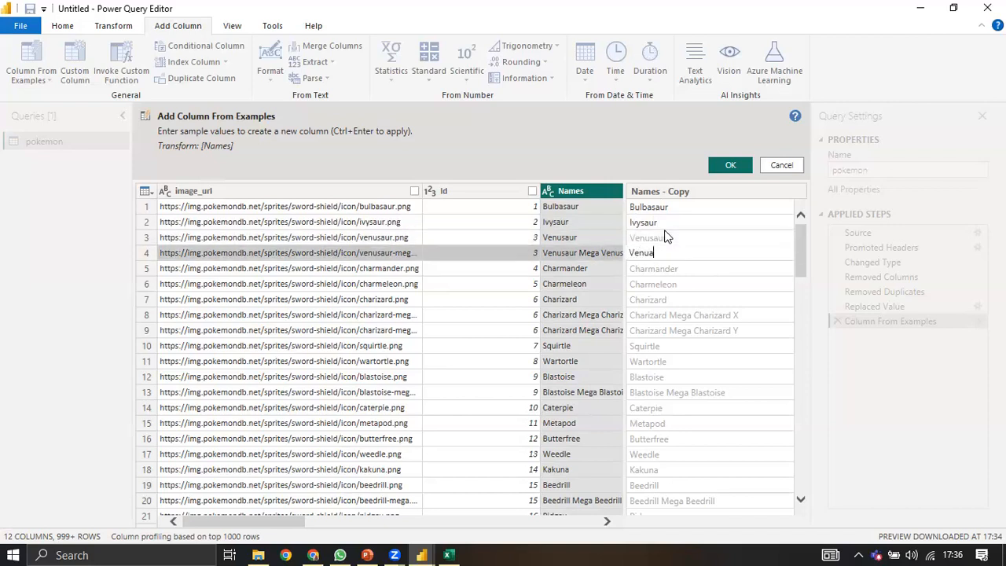
type("r")
key("Return")
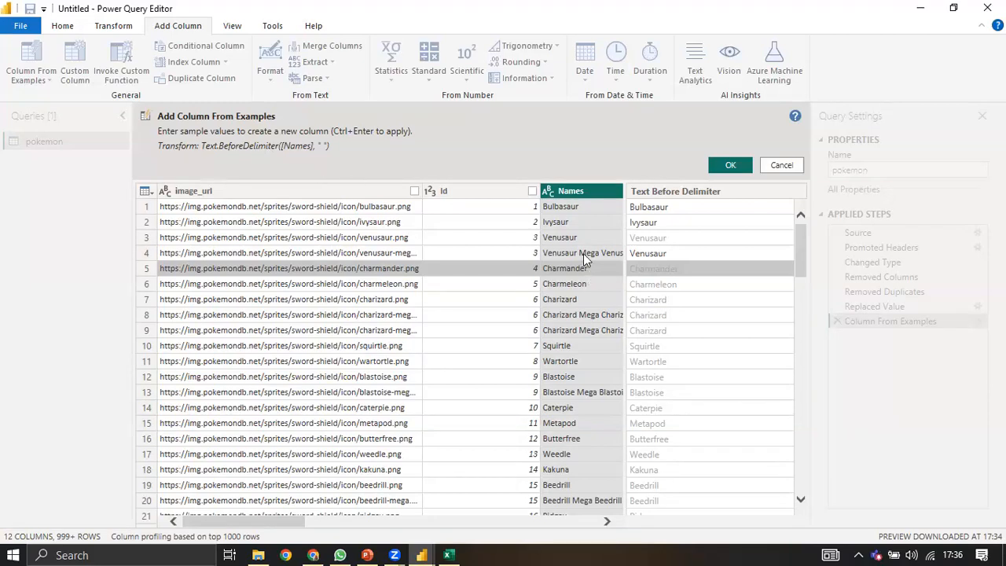
Step: Review the first-word previews and confirm the new Text Before Delimiter column
left_click(673, 253)
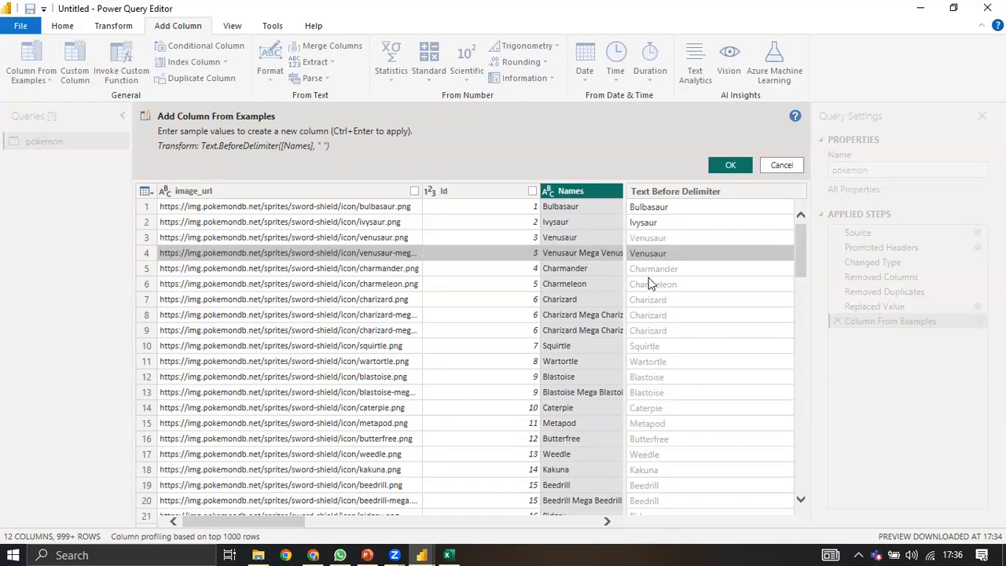
scroll(659, 253, "down", 1)
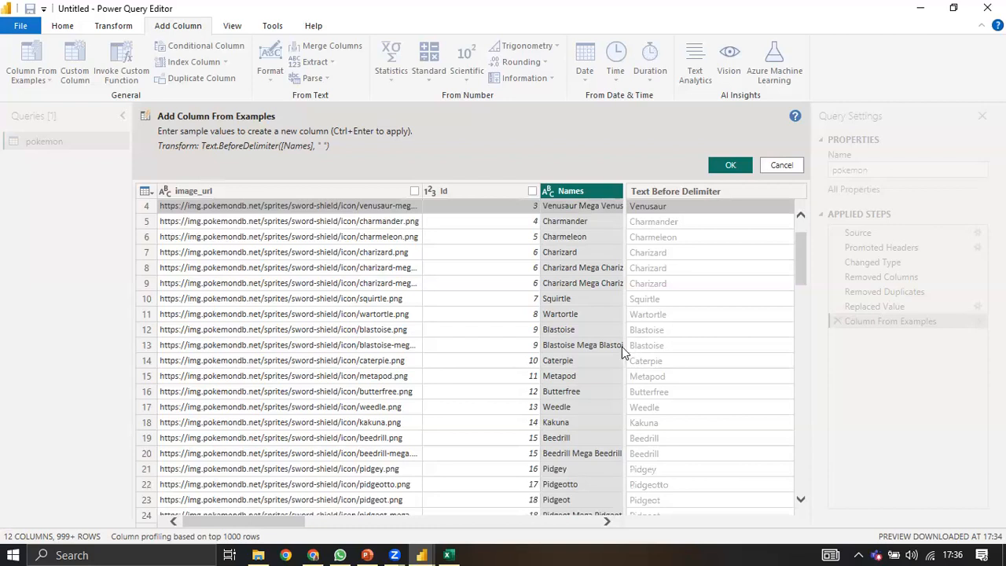
scroll(624, 346, "down", 4)
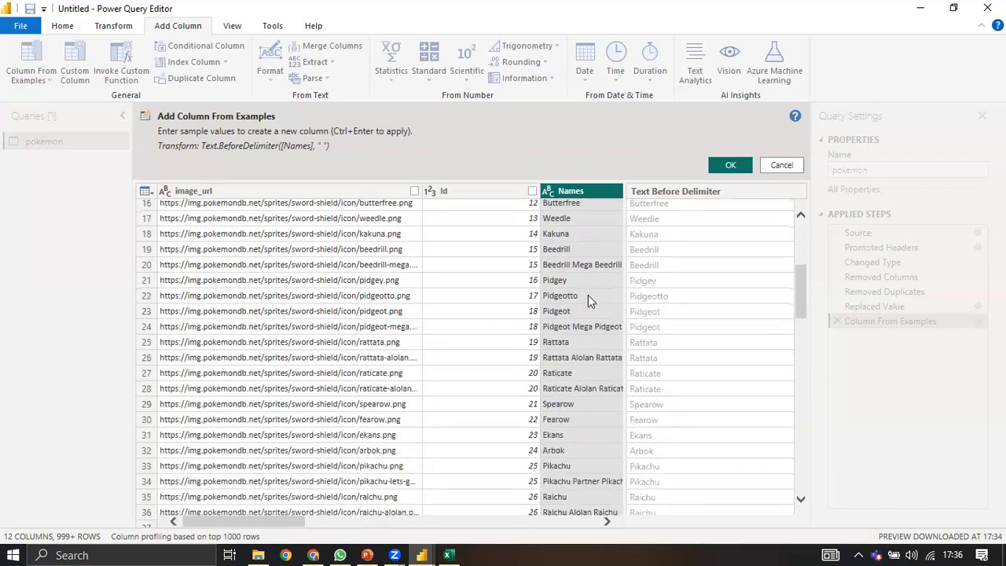
scroll(574, 296, "down", 1)
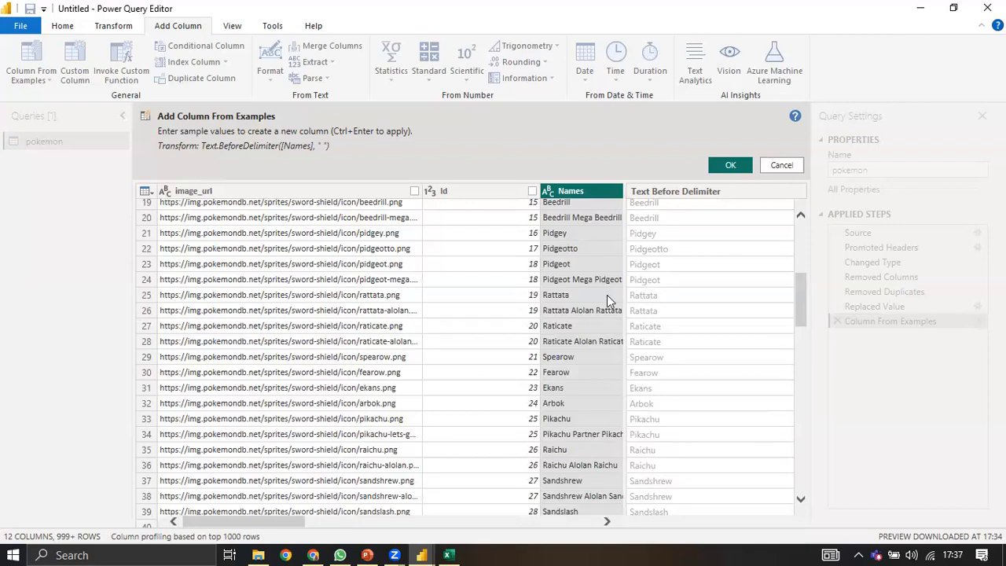
left_click(732, 167)
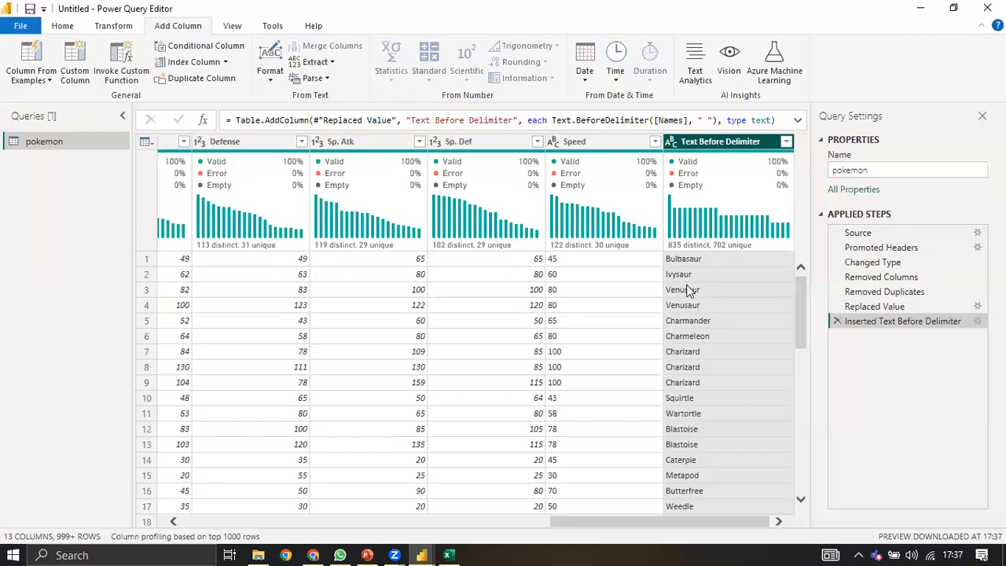
Step: Review the new Text Before Delimiter column's first words, like Bulbasaur and Ivysaur, then begin renaming its header
scroll(710, 259, "down", 8)
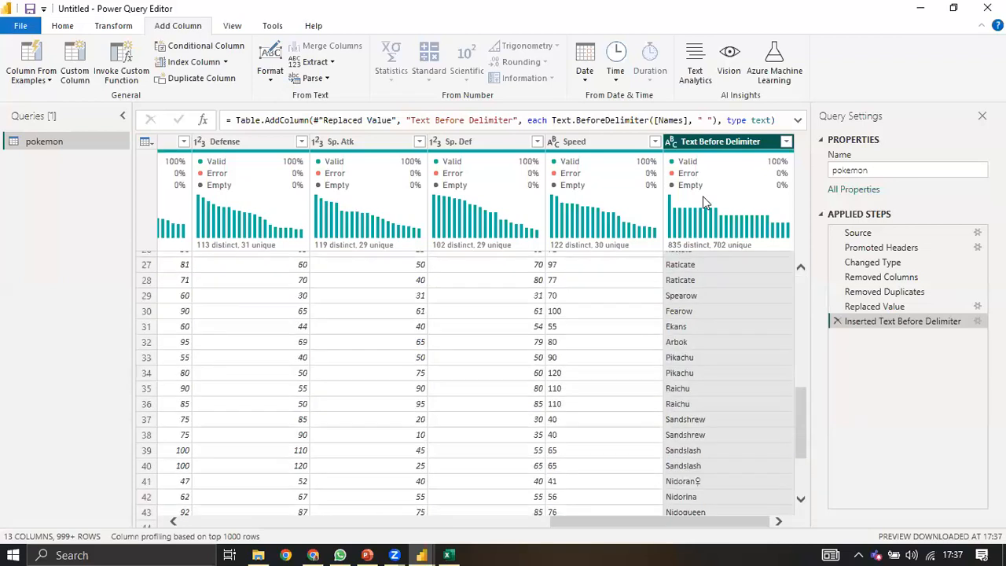
scroll(715, 151, "down", 4)
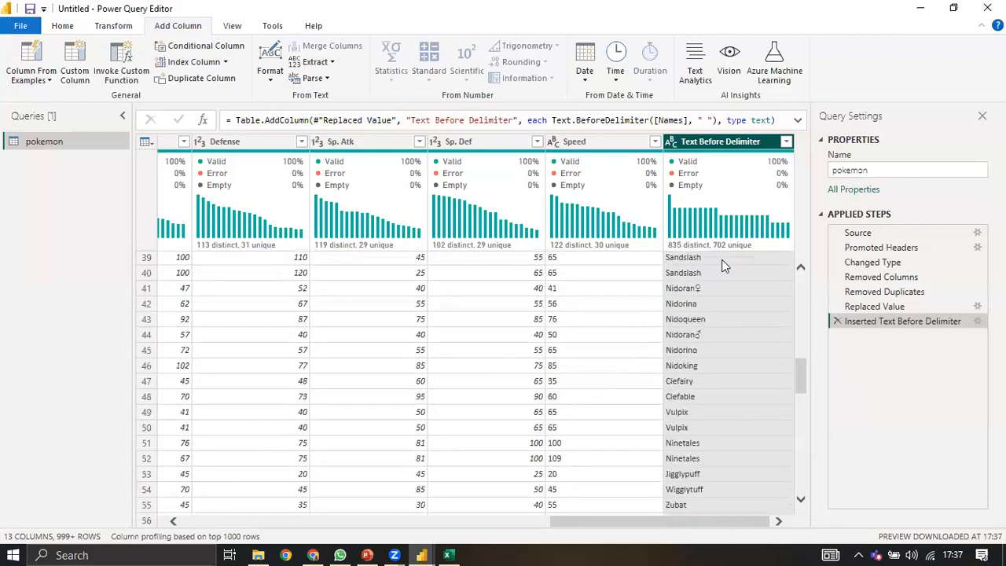
scroll(735, 271, "up", 13)
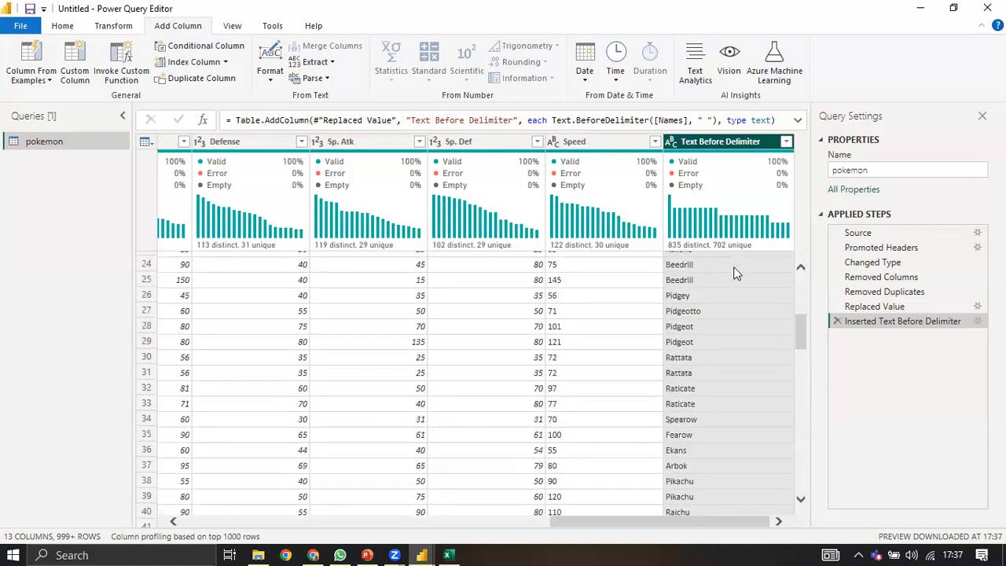
double_click(714, 142)
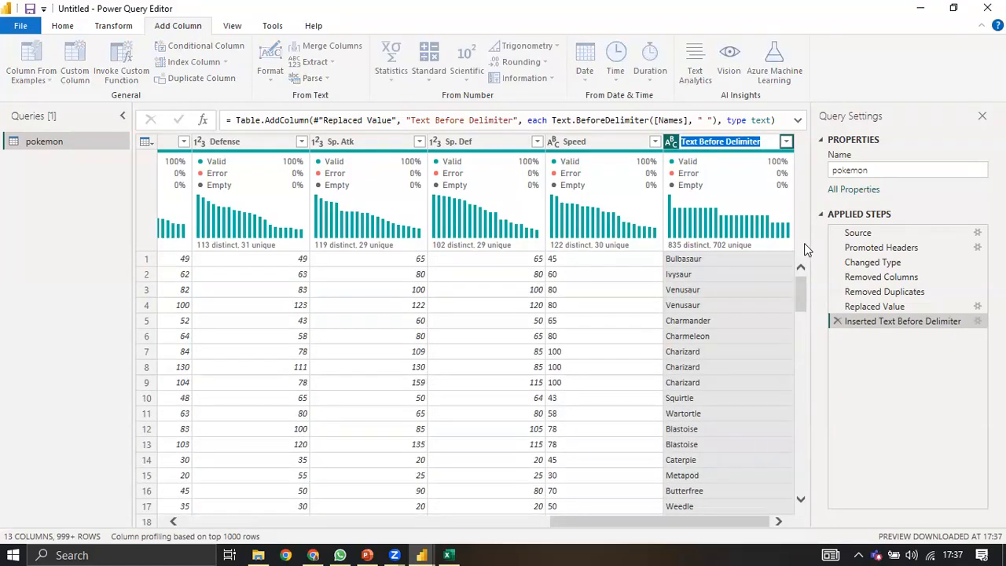
Step: Enter base_name as the new header for the Text Before Delimiter column
type("a")
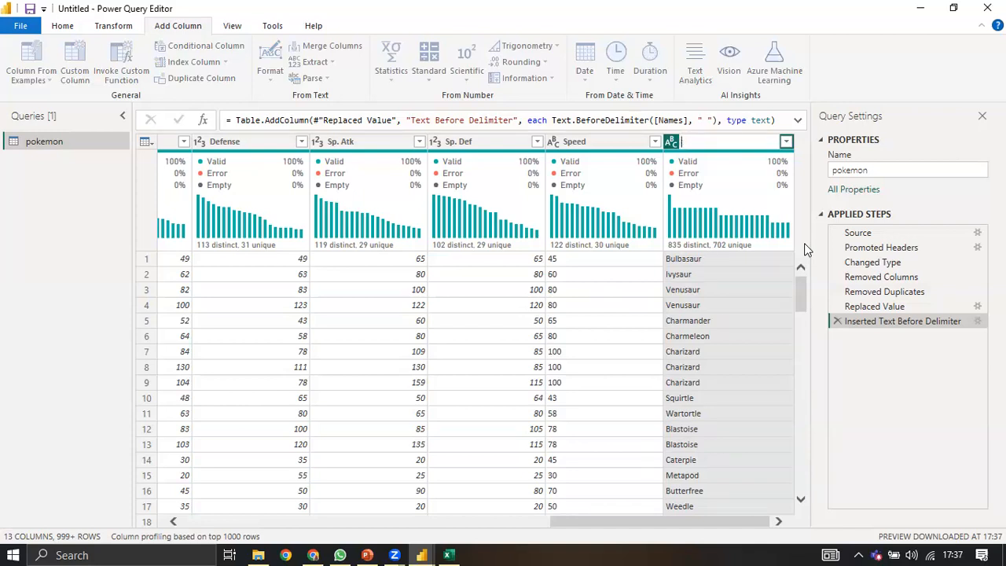
type("base_name")
key("Return")
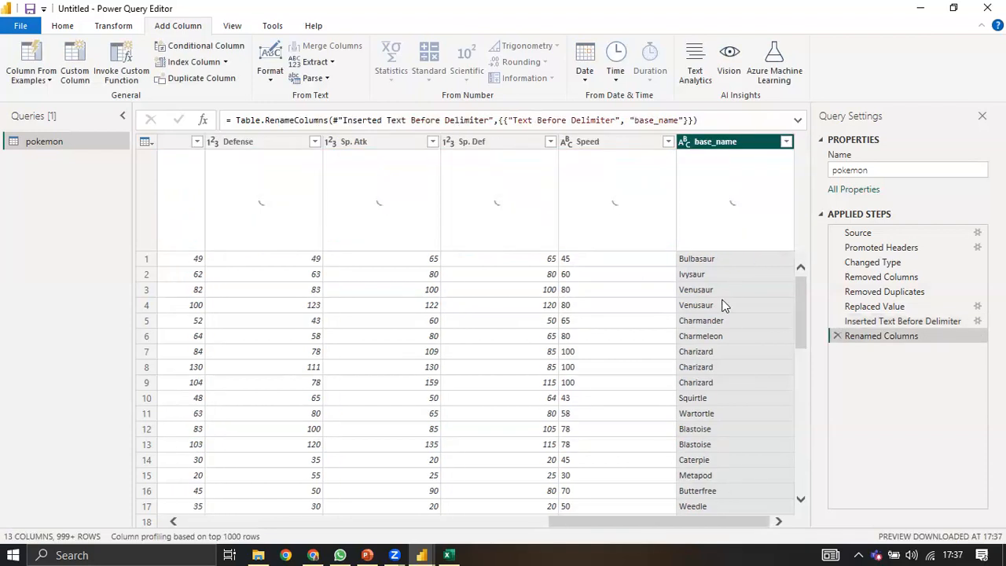
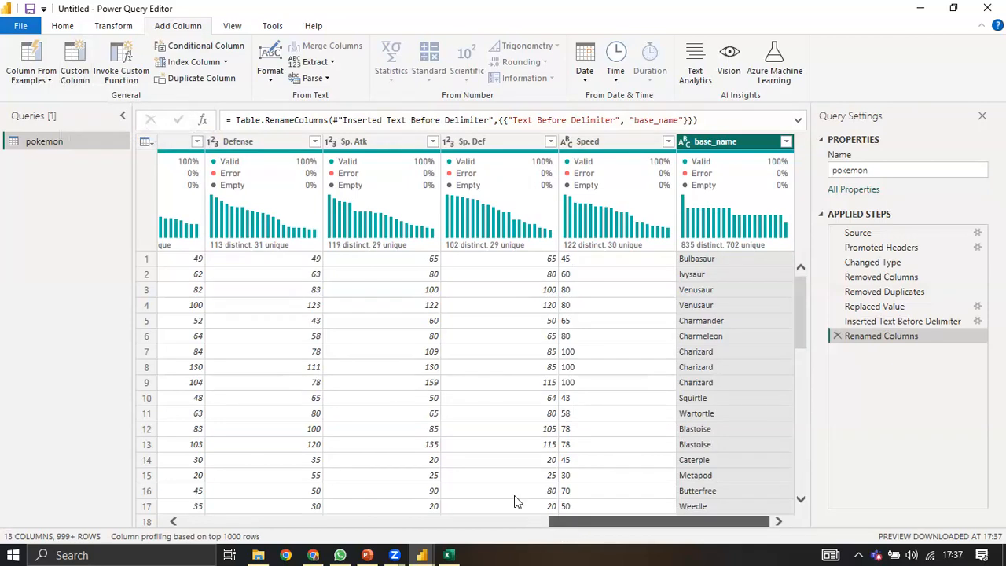
Step: Inspect the Sp. Atk, Speed and base_name columns and the first Speed value
scroll(526, 518, "left", 2)
scroll(526, 522, "left", 4)
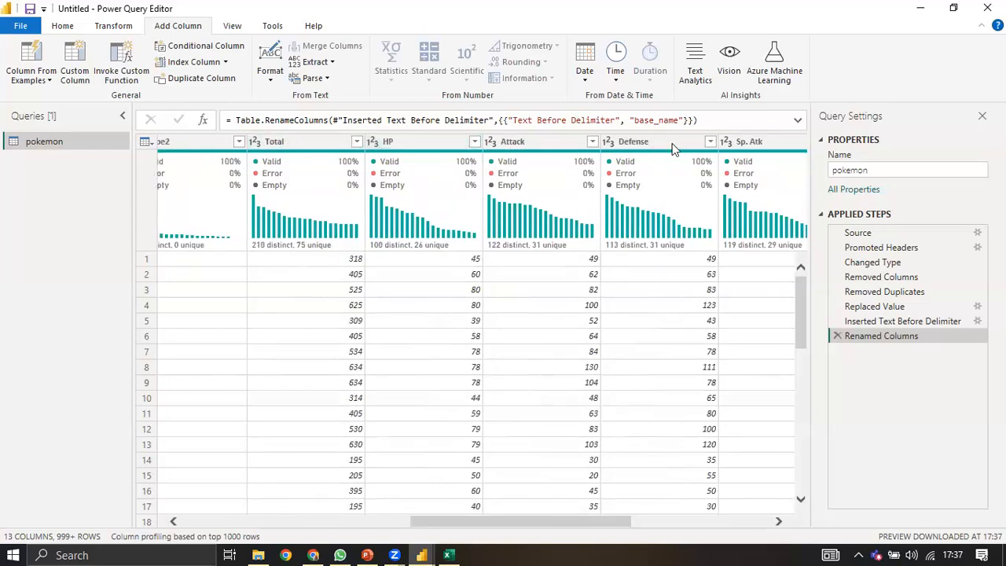
left_click(750, 142)
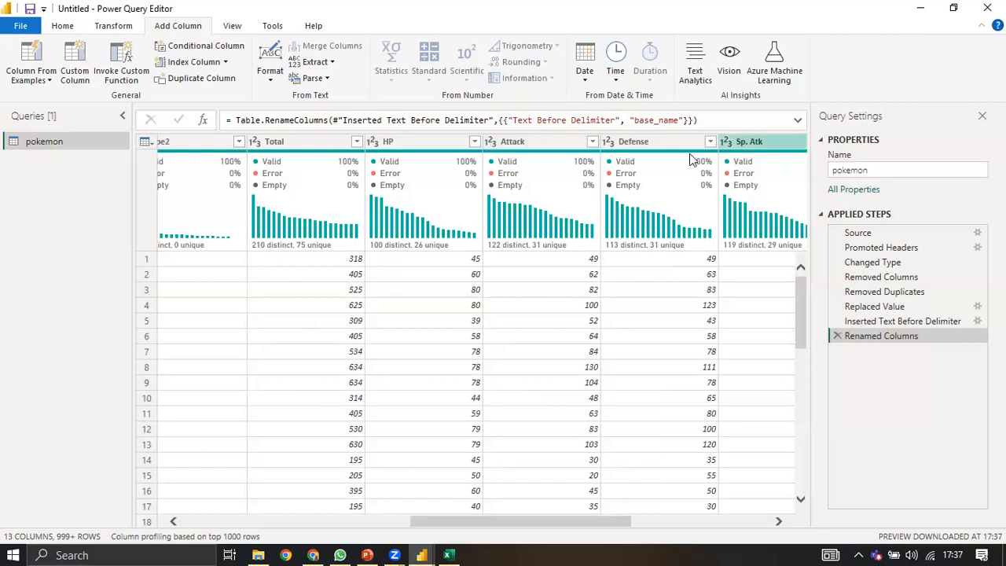
key("Right")
key("Right")
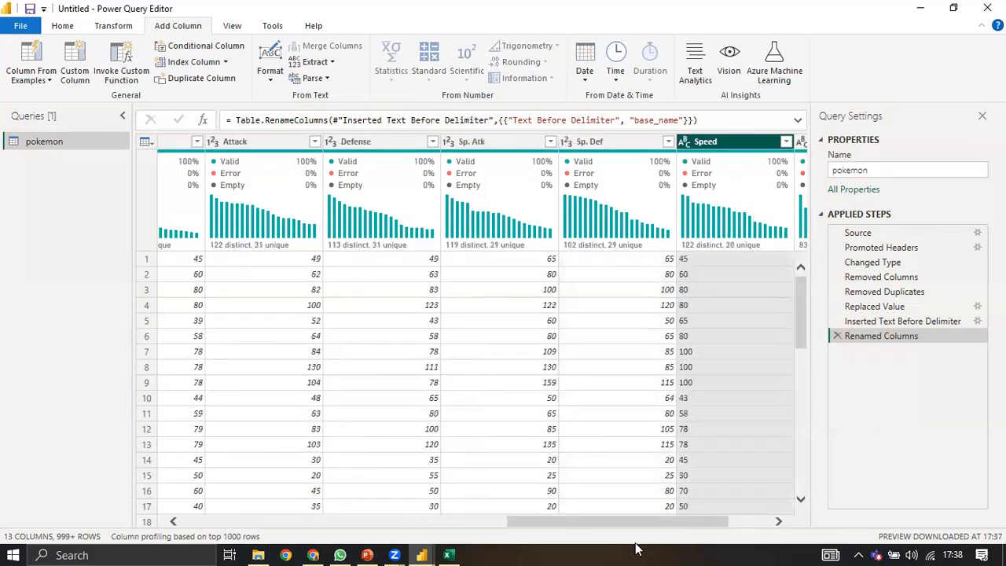
key("Right")
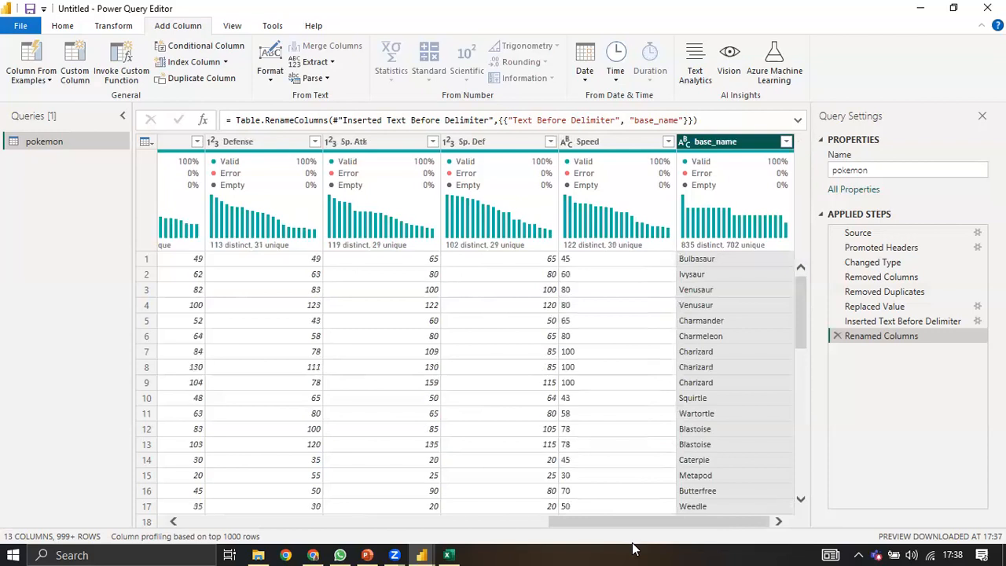
left_click(622, 258)
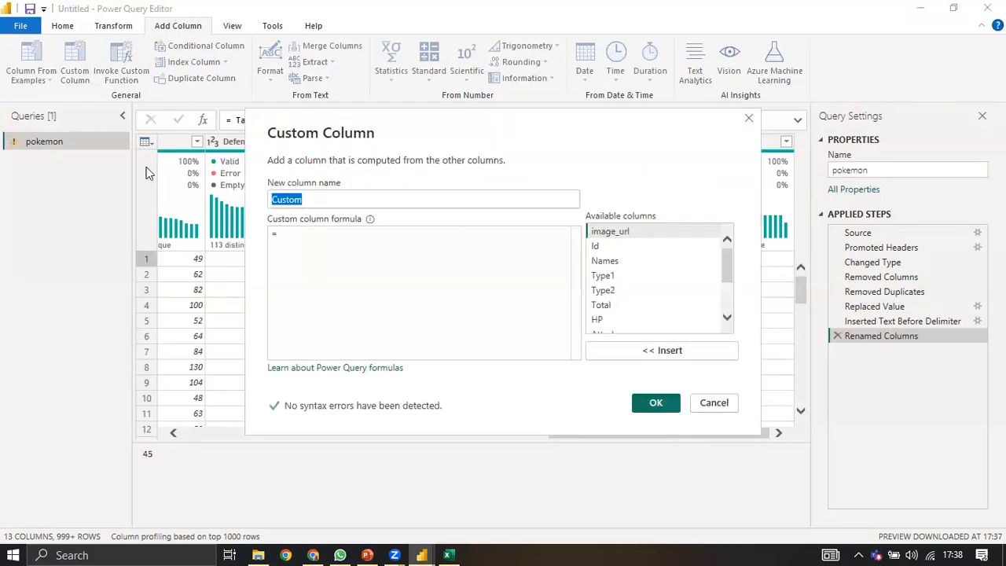
Step: Add a test Total_cal custom column with formula 2019, then delete that step
type("Total")
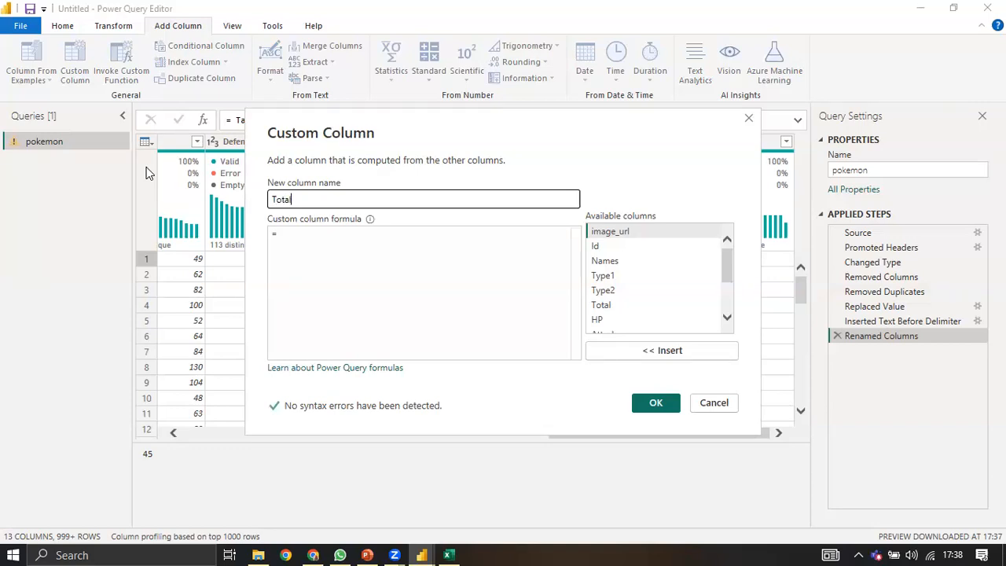
type("_cal")
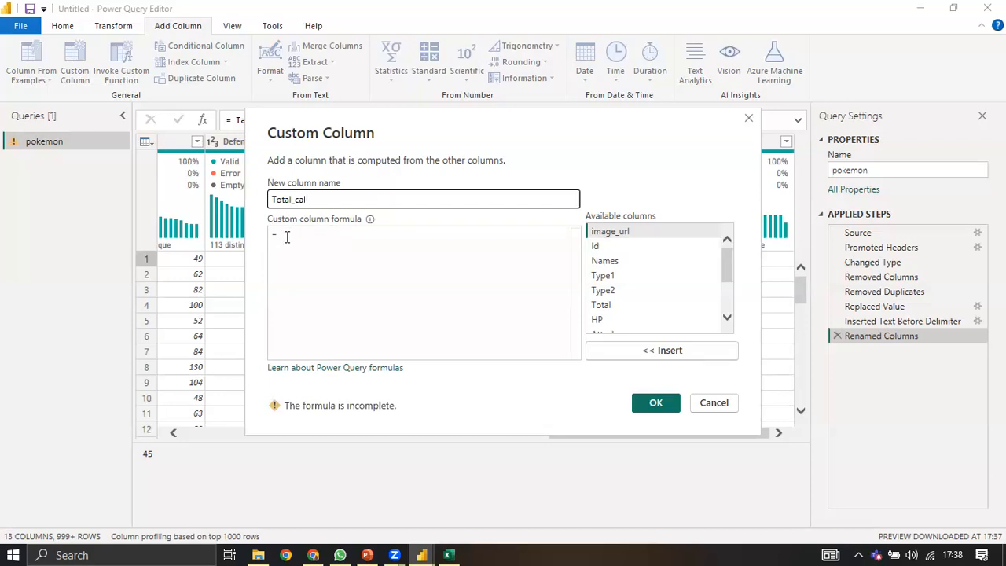
left_click(287, 236)
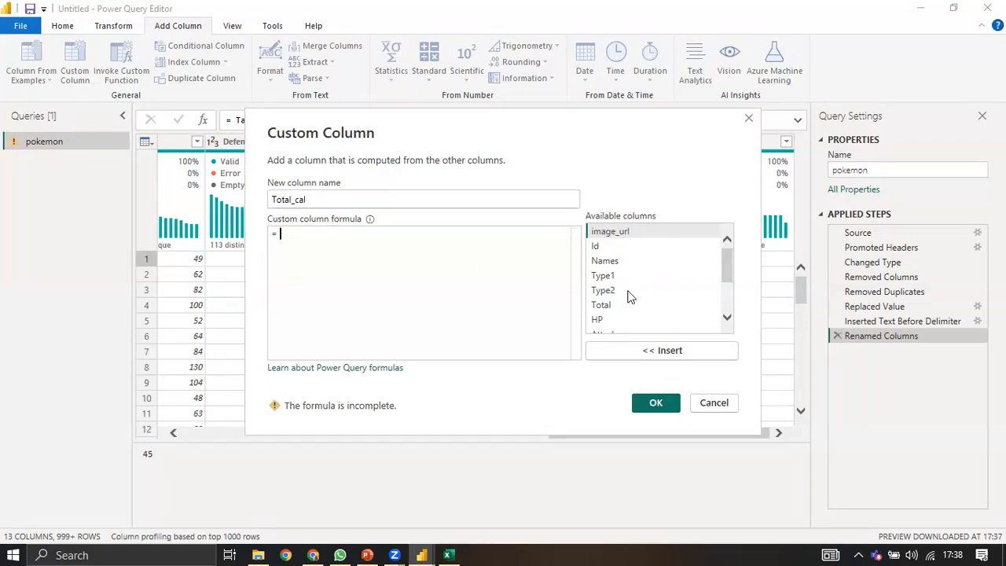
scroll(629, 297, "down", 1)
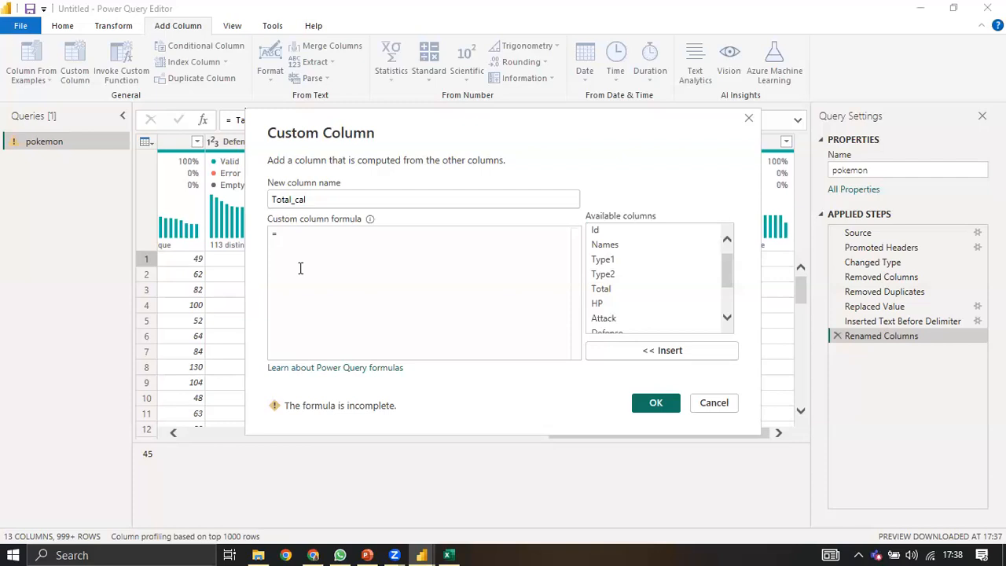
type("2019")
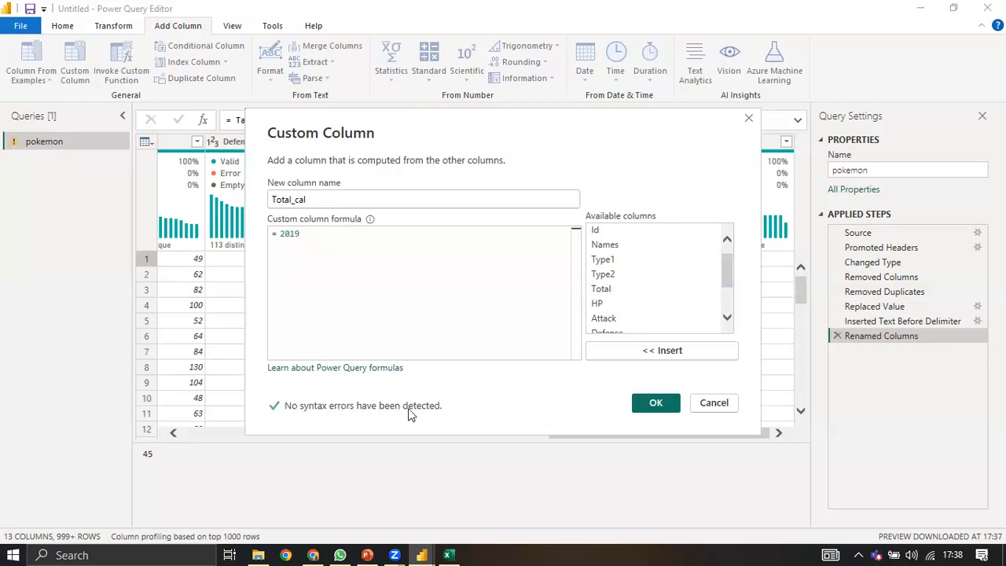
left_click(655, 405)
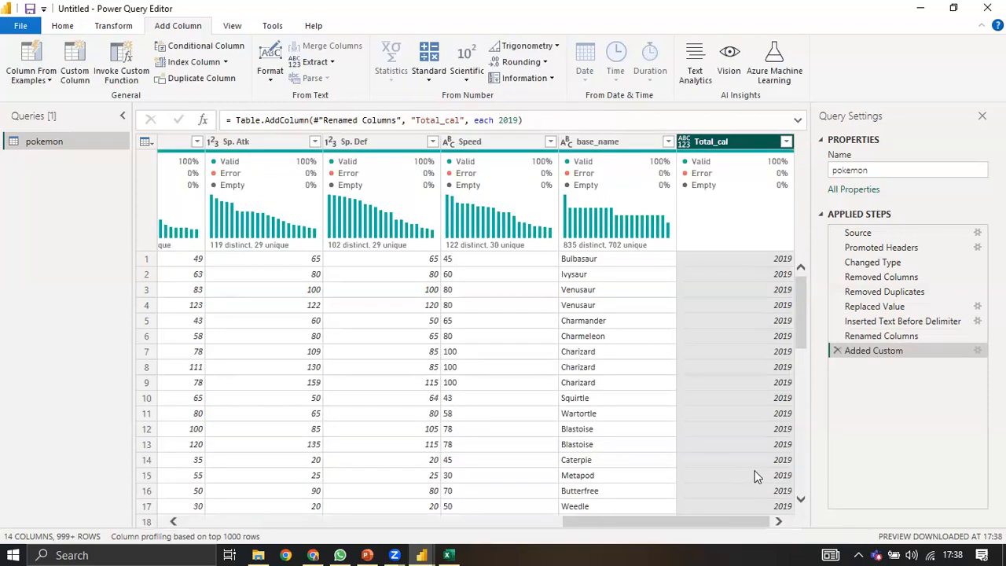
left_click(836, 350)
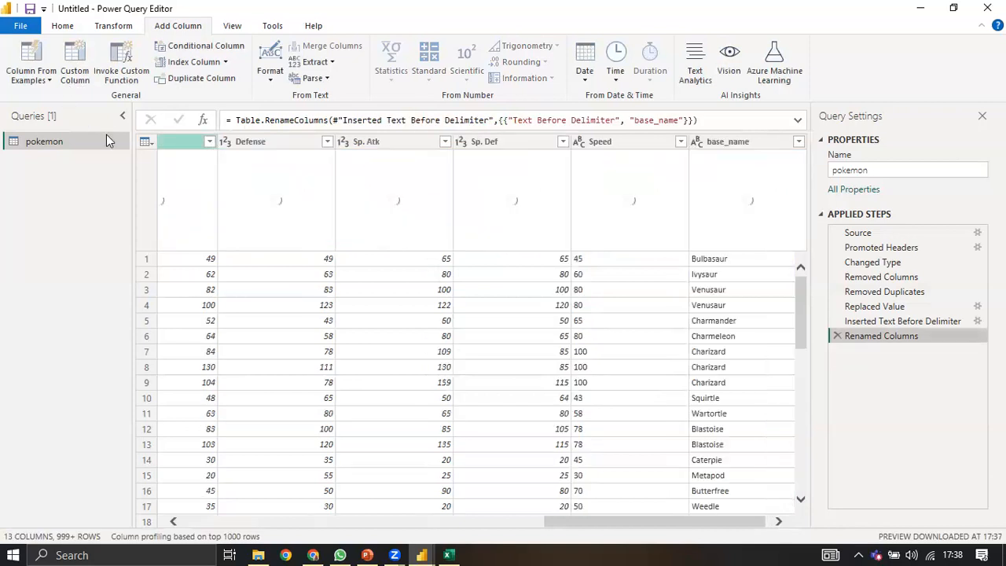
Step: Start a new custom column named Total_cal whose formula begins with HP +
left_click(75, 69)
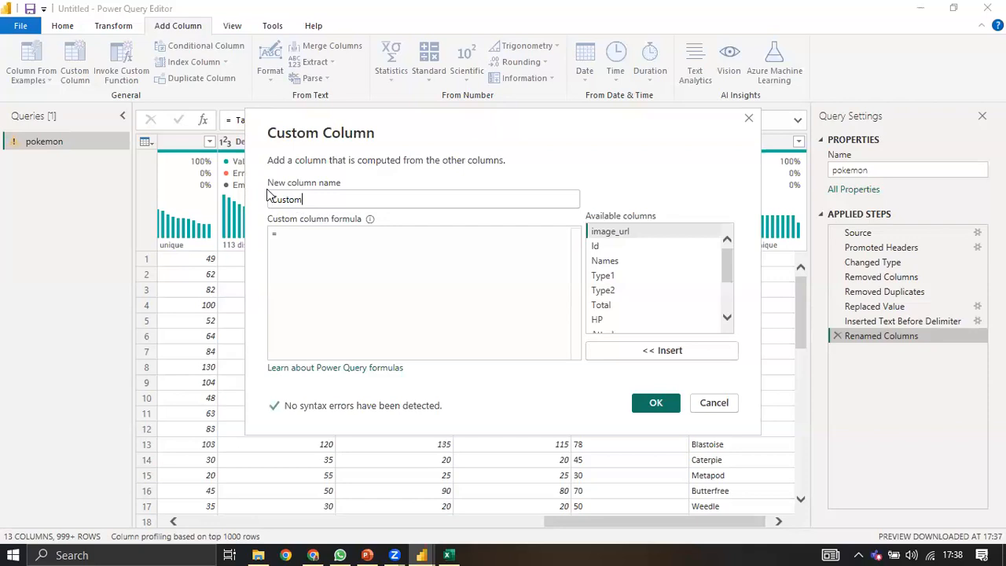
key("ctrl+a")
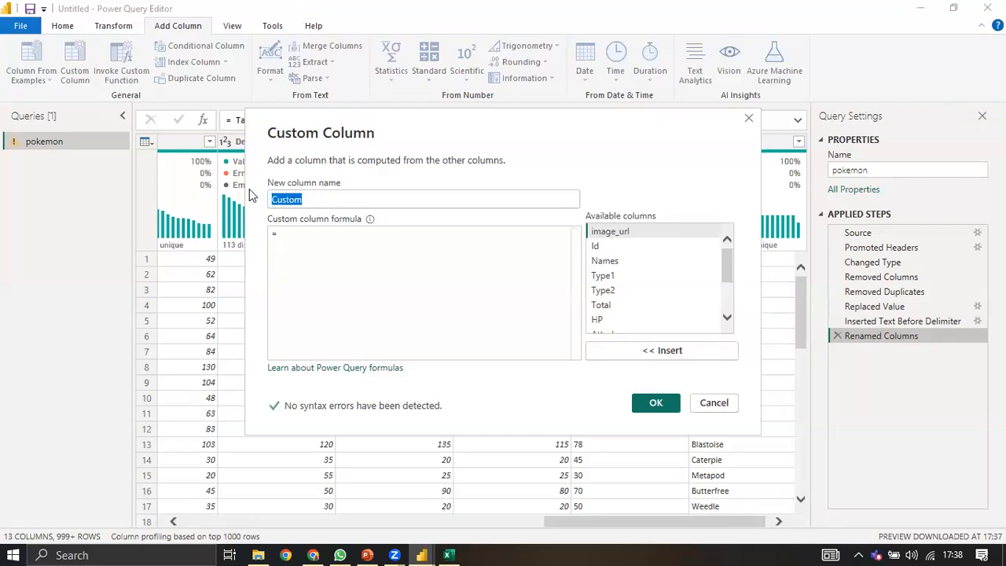
type("Total_cal")
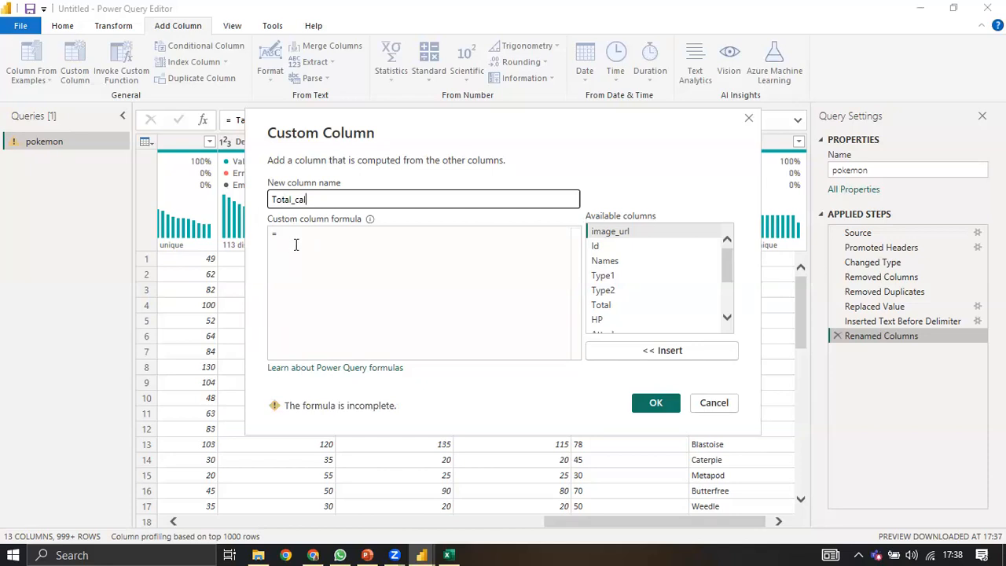
left_click(453, 272)
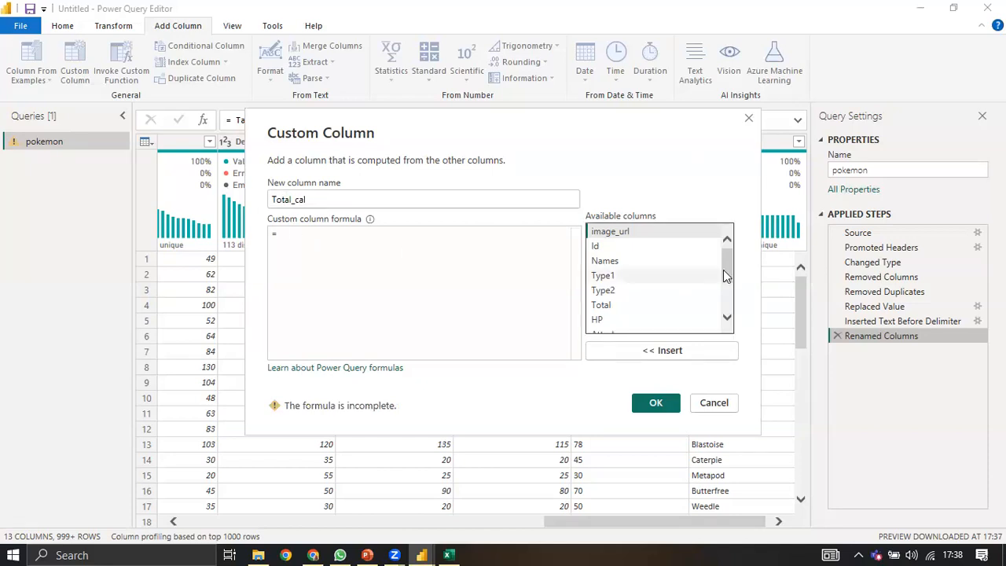
scroll(728, 292, "down", 1)
scroll(728, 291, "down", 1)
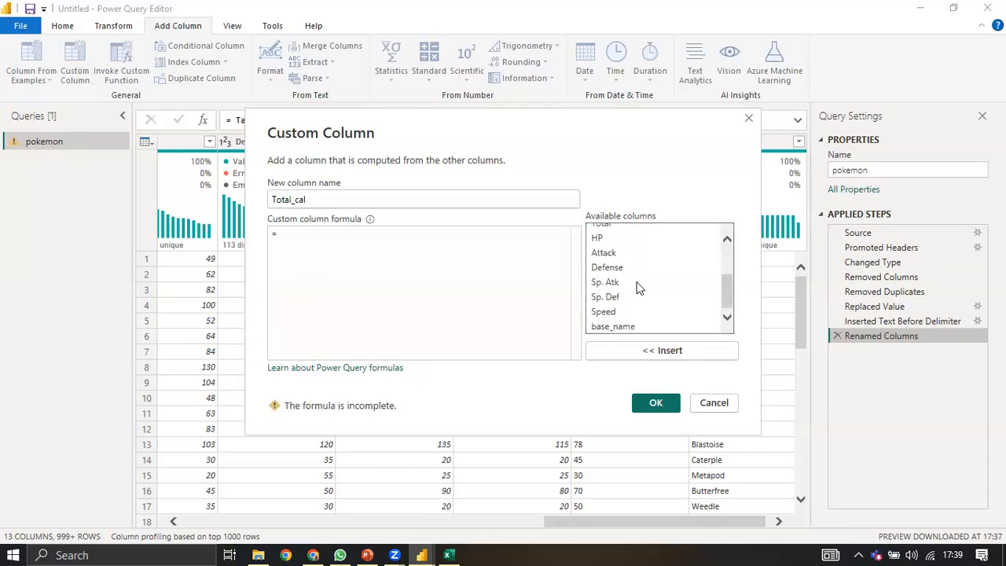
left_click(599, 238)
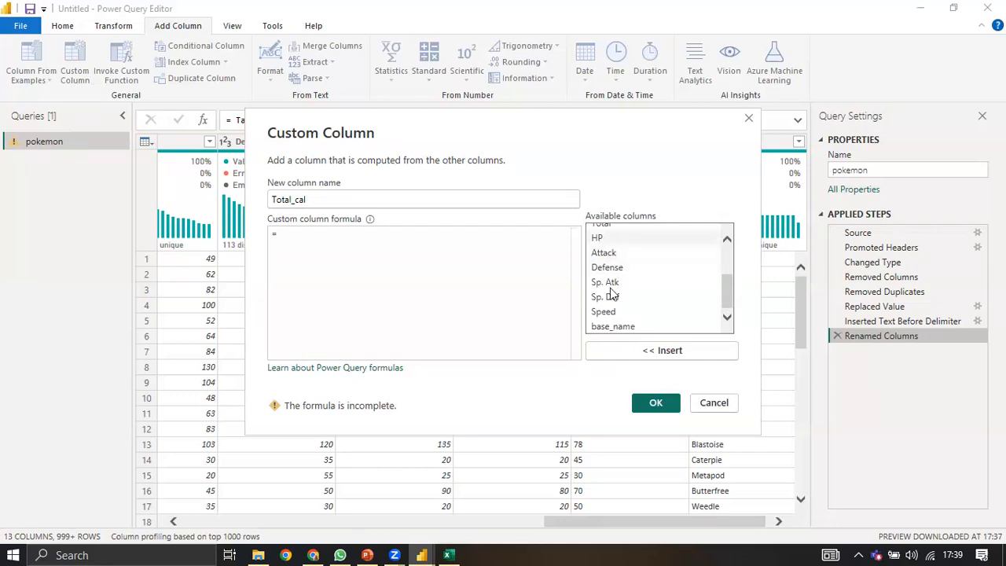
left_click(663, 353)
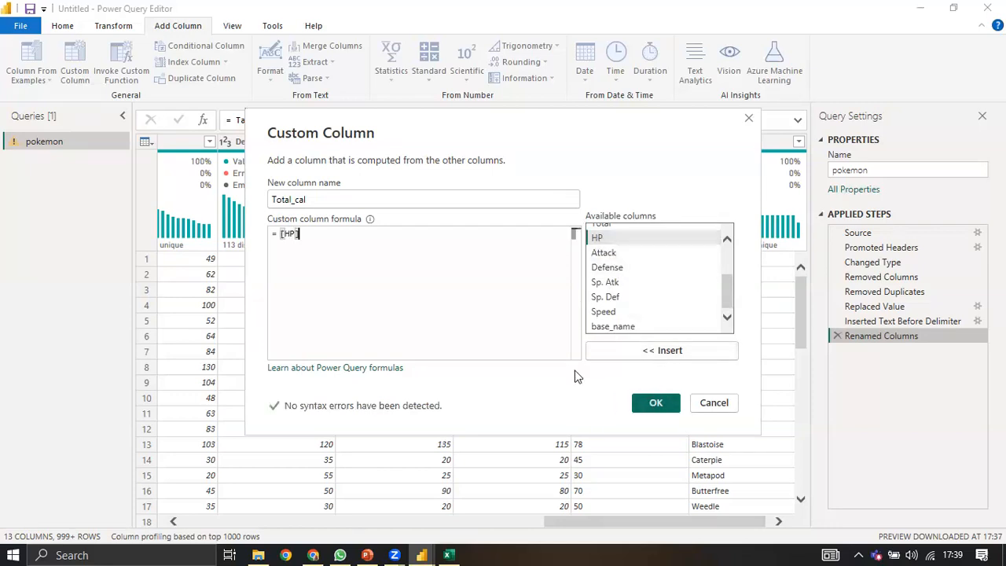
type("+")
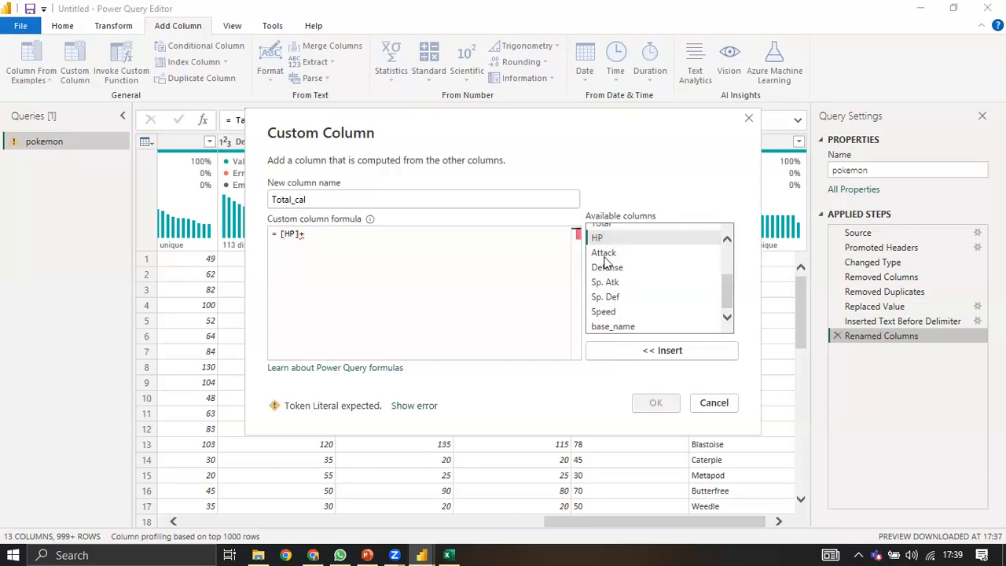
Step: Insert the Attack, Defense, Sp. Atk, Sp. Def and Speed fields into the formula
left_click(619, 253)
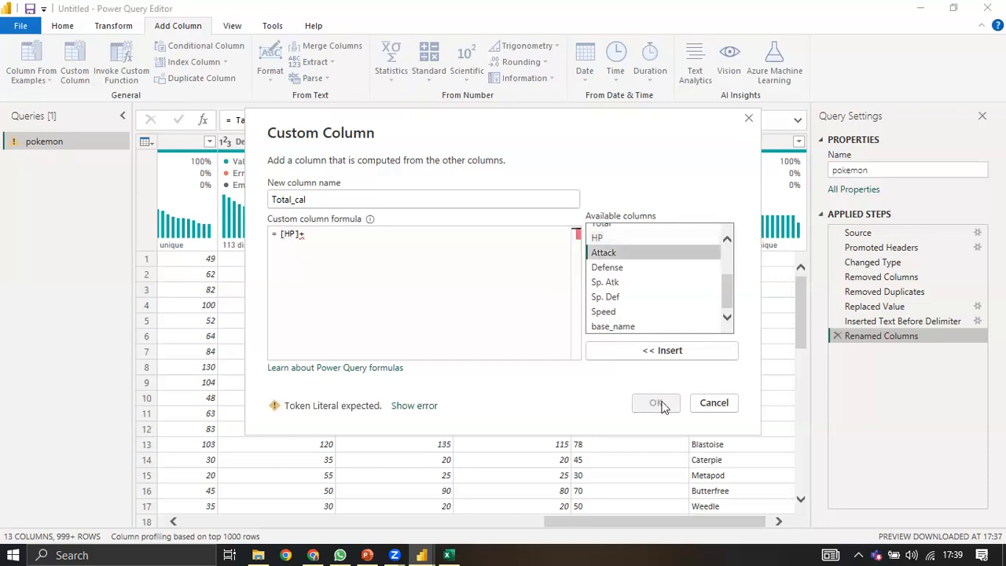
left_click(648, 350)
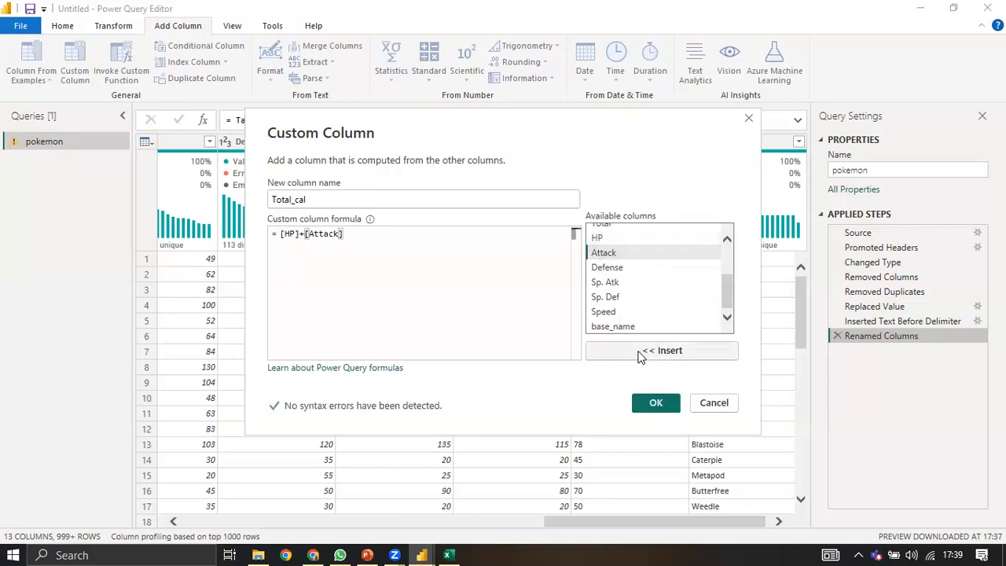
type("+")
left_click(612, 271)
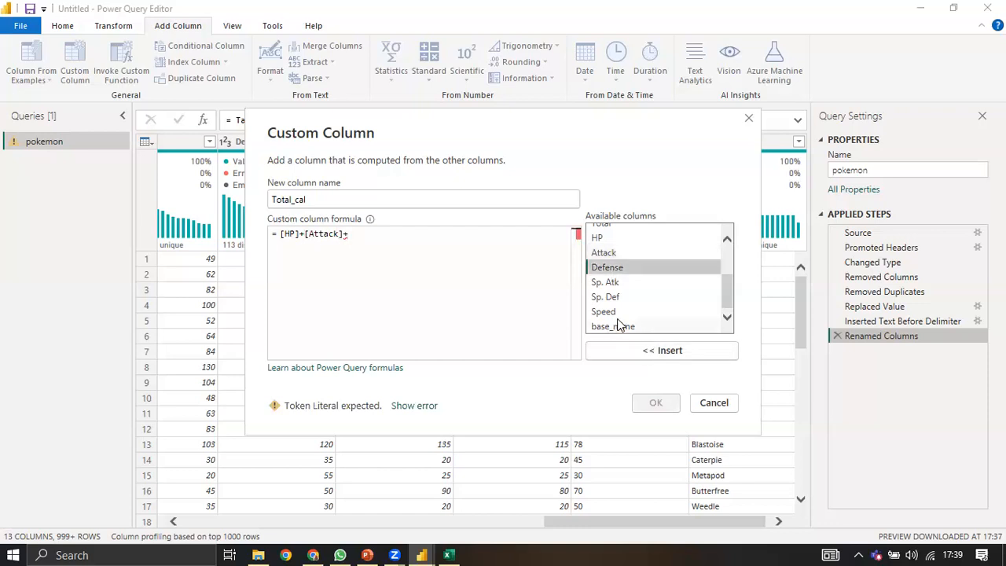
left_click(619, 311, "shift")
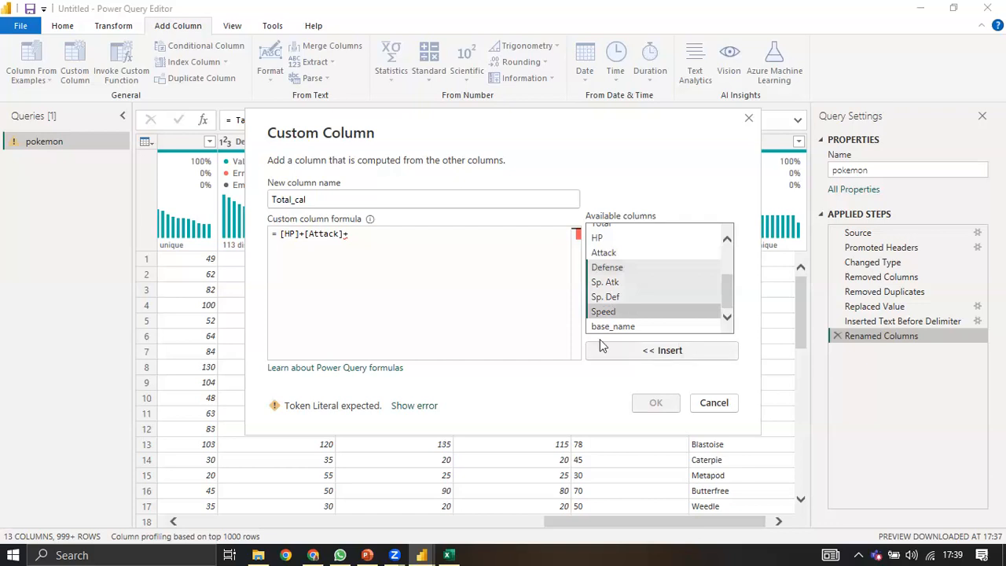
left_click(677, 351)
left_click(617, 283)
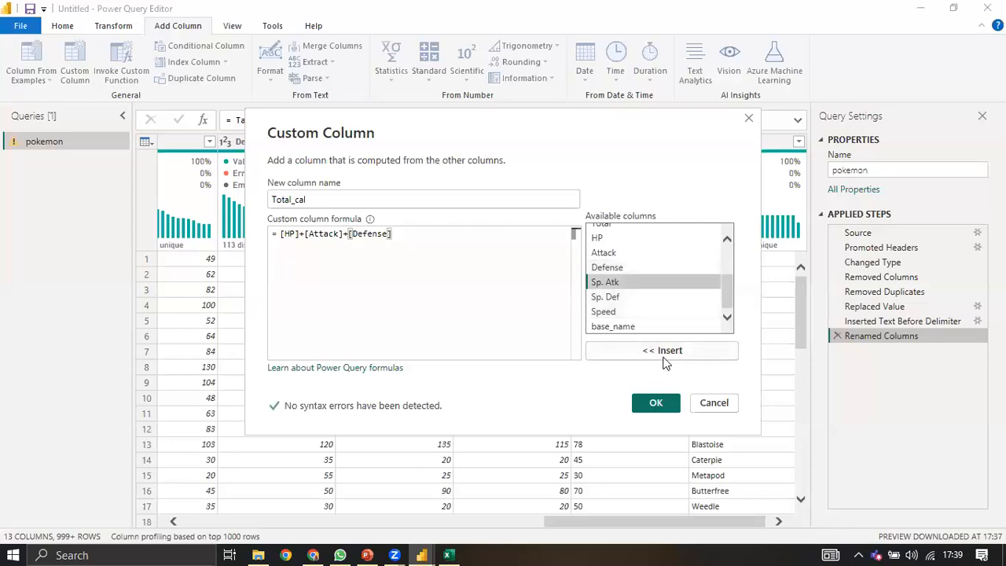
left_click(664, 353)
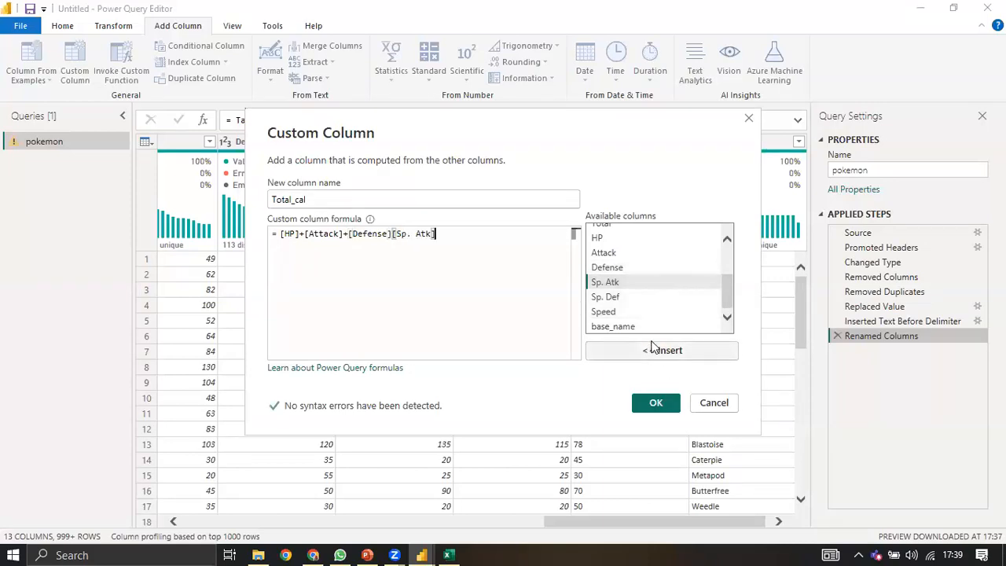
left_click(621, 296)
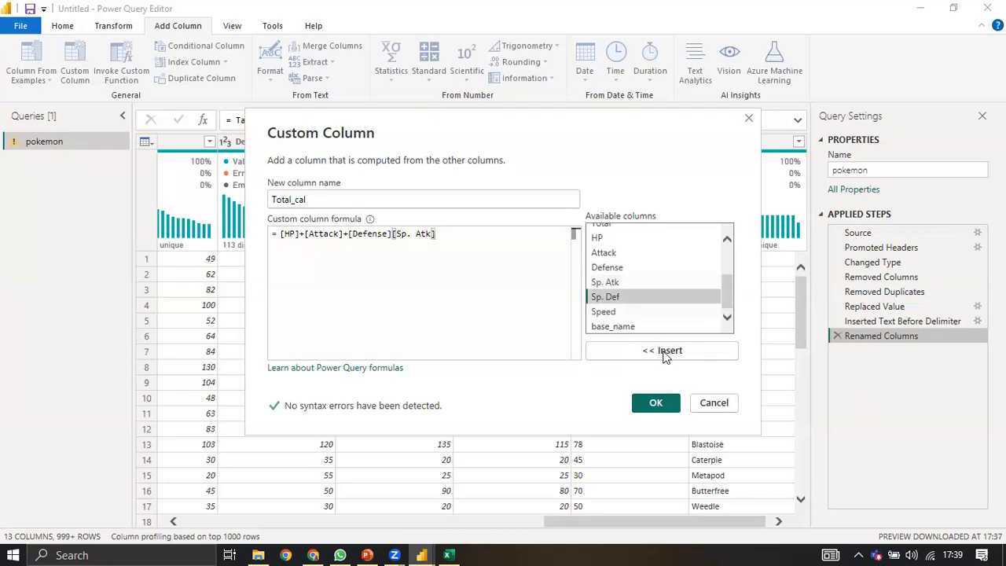
left_click(644, 351)
left_click(619, 311)
left_click(641, 350)
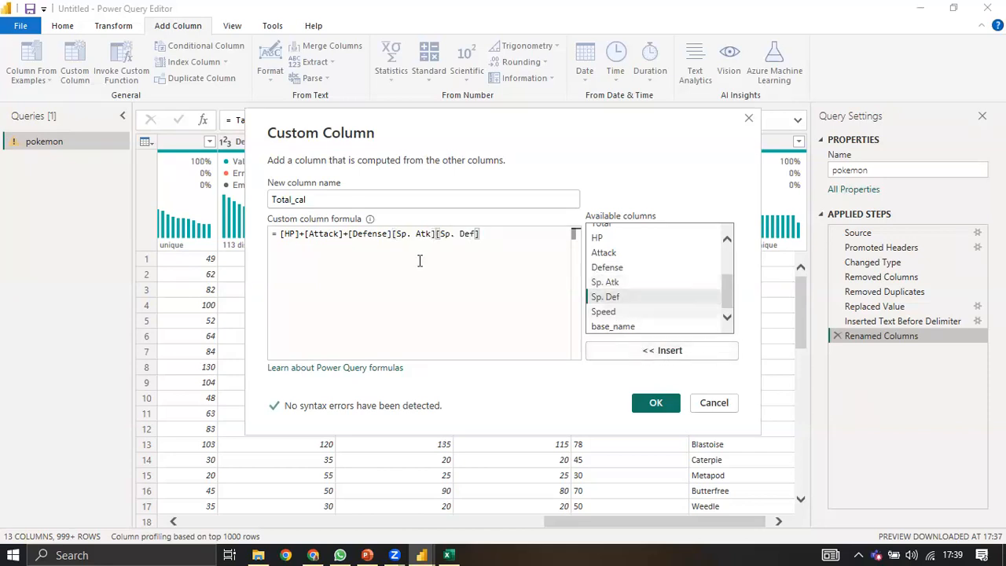
Step: Add + between Defense, Sp. Atk, Sp. Def and Speed, then create the column
left_click(387, 233)
type("+")
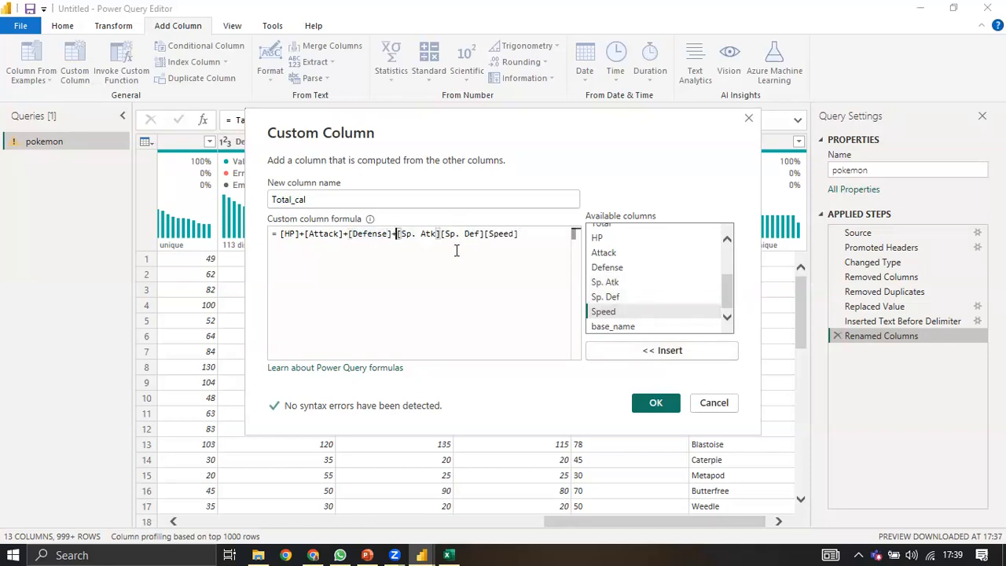
left_click(440, 233)
type("+")
left_click(489, 233)
type("+")
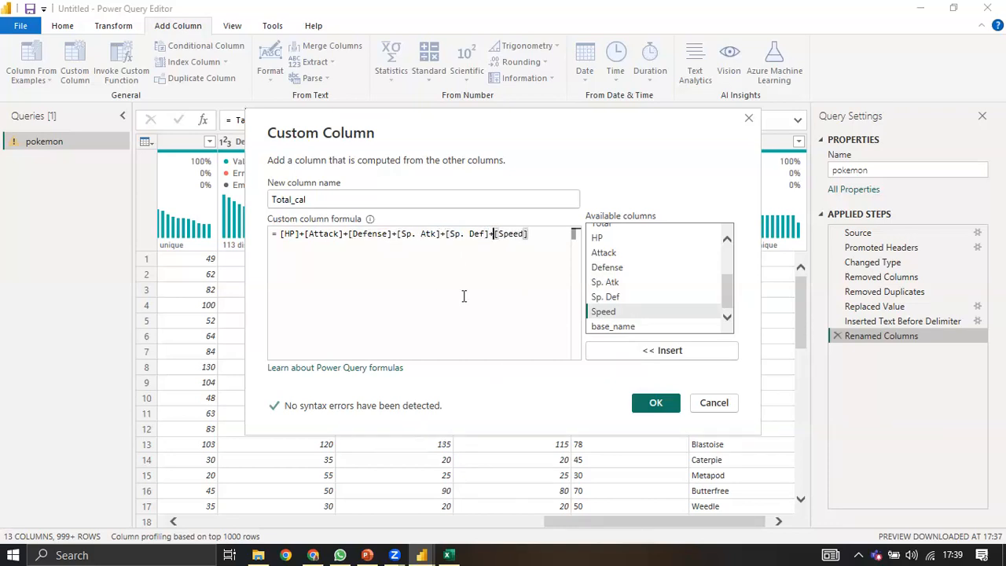
left_click(656, 404)
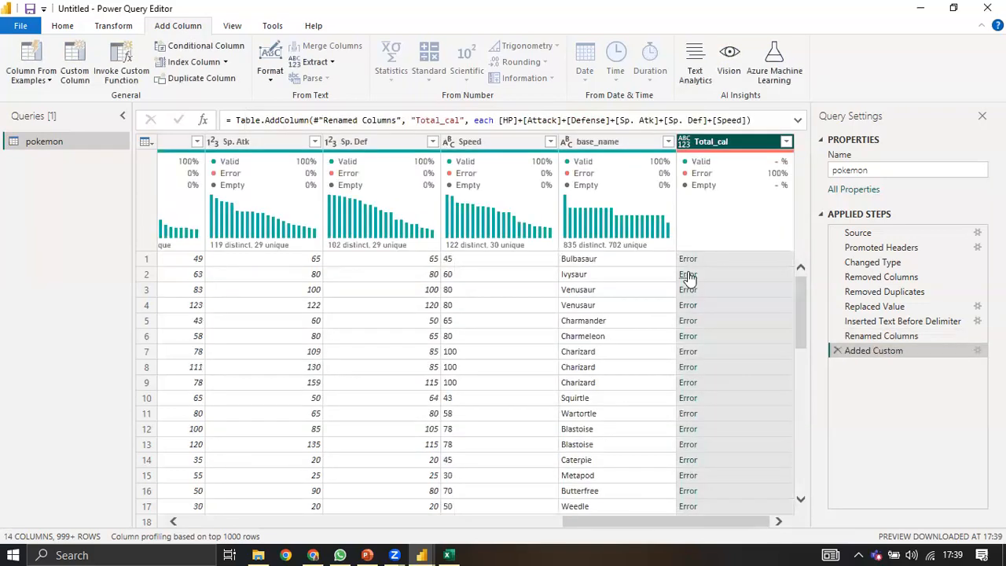
Step: Set Total_cal's type to Whole Number, then return to the Added Custom step
left_click(688, 147)
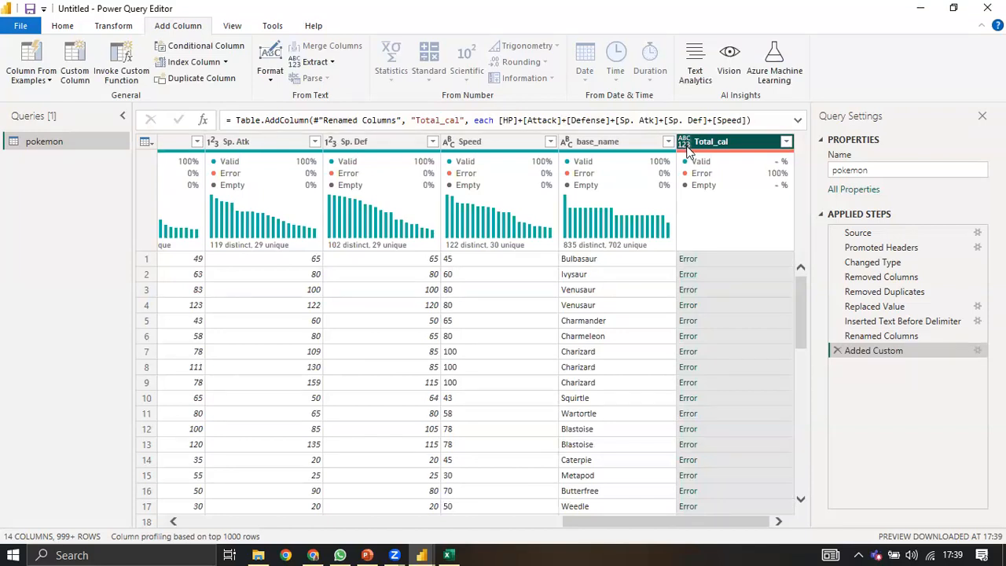
left_click(704, 197)
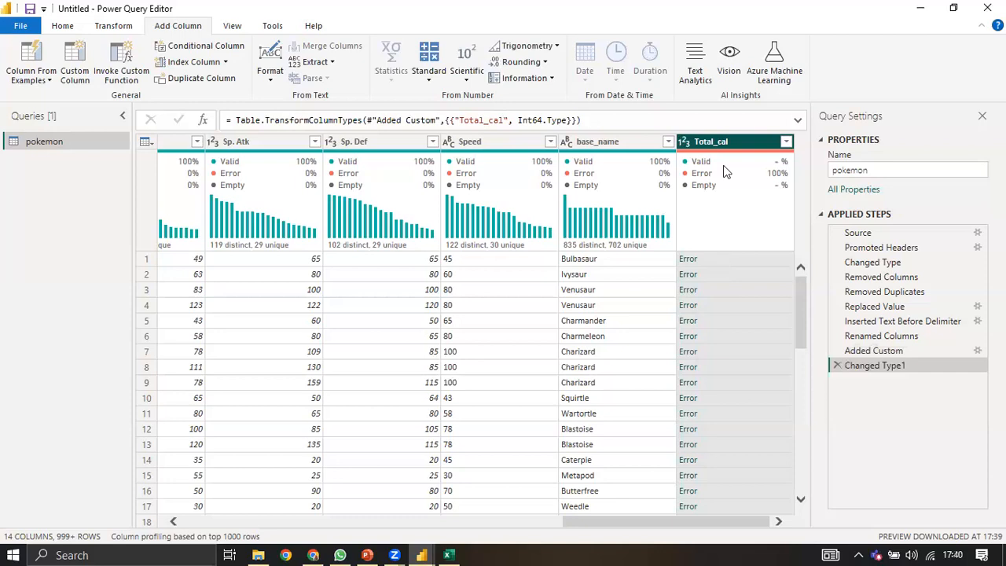
mouse_move(706, 227)
left_click(871, 350)
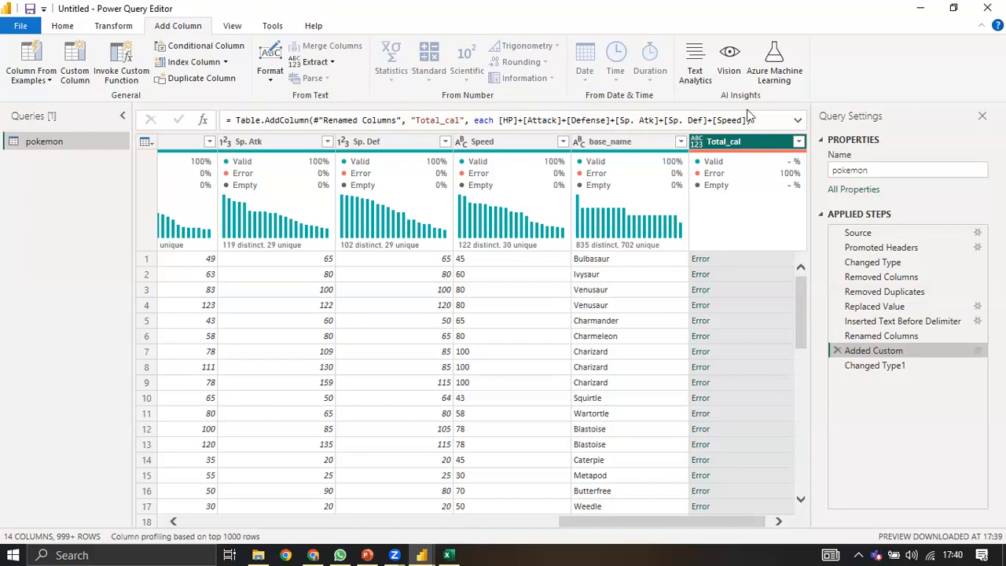
type("(")
key("End")
key("Left")
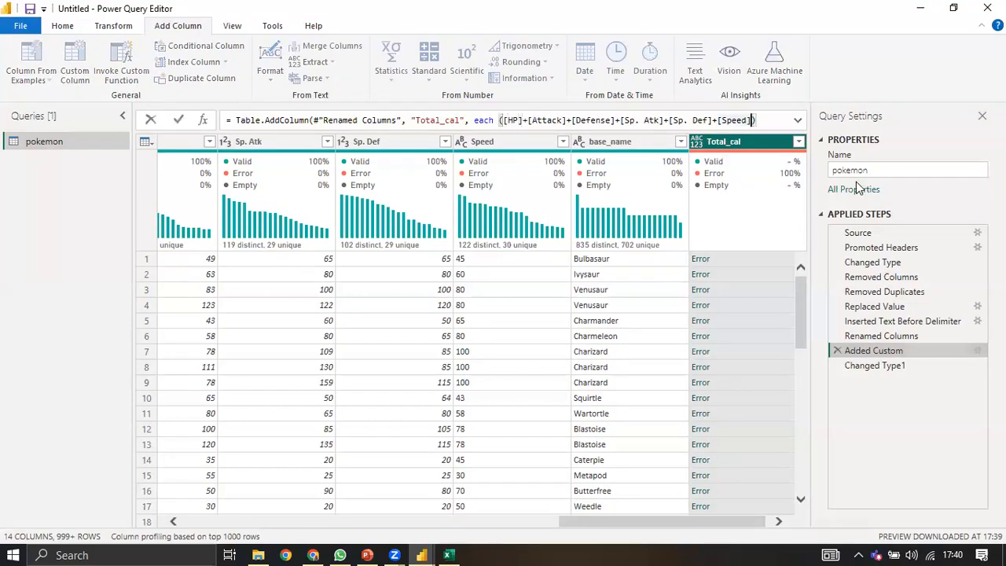
type(")")
left_click(855, 189)
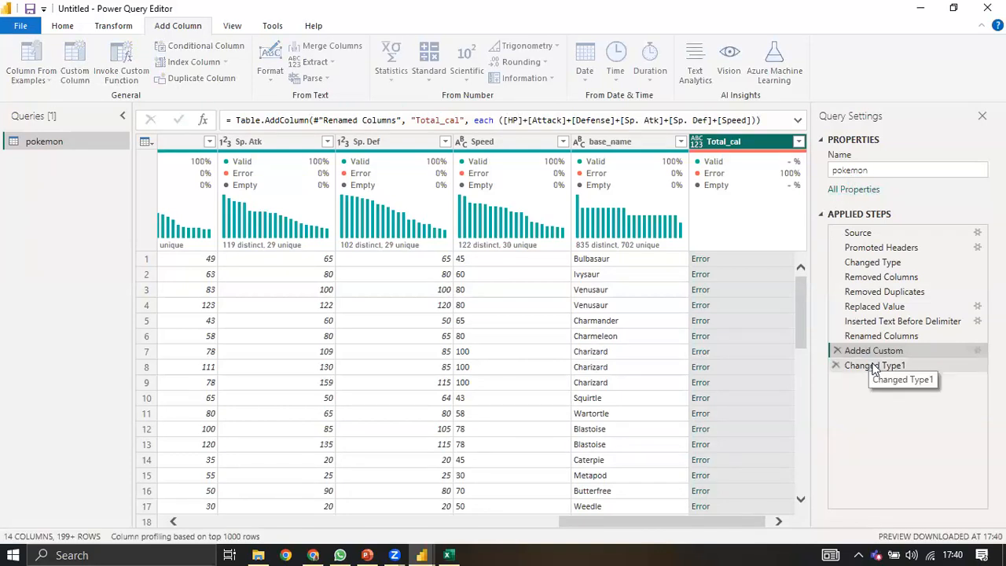
left_click(873, 366)
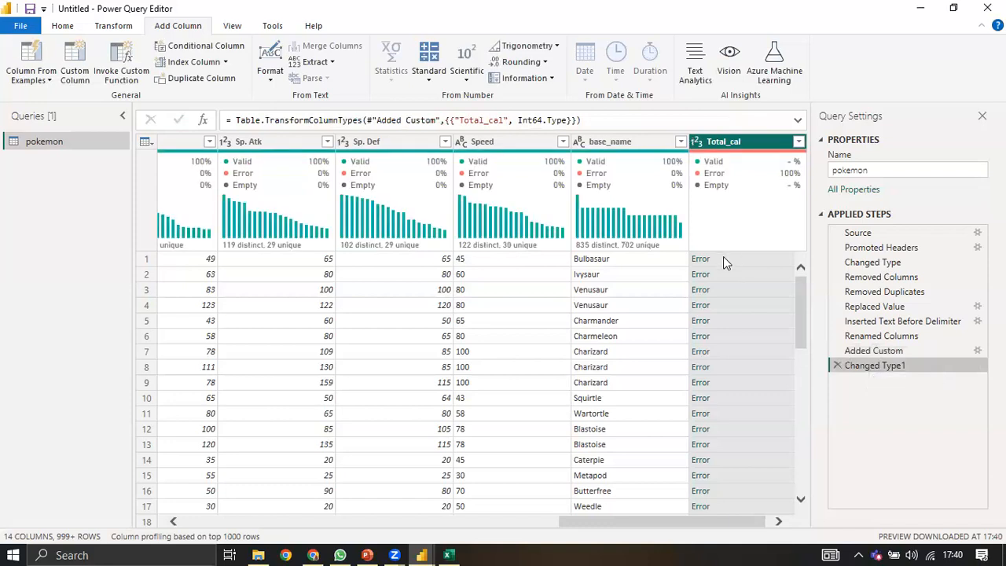
left_click(724, 259)
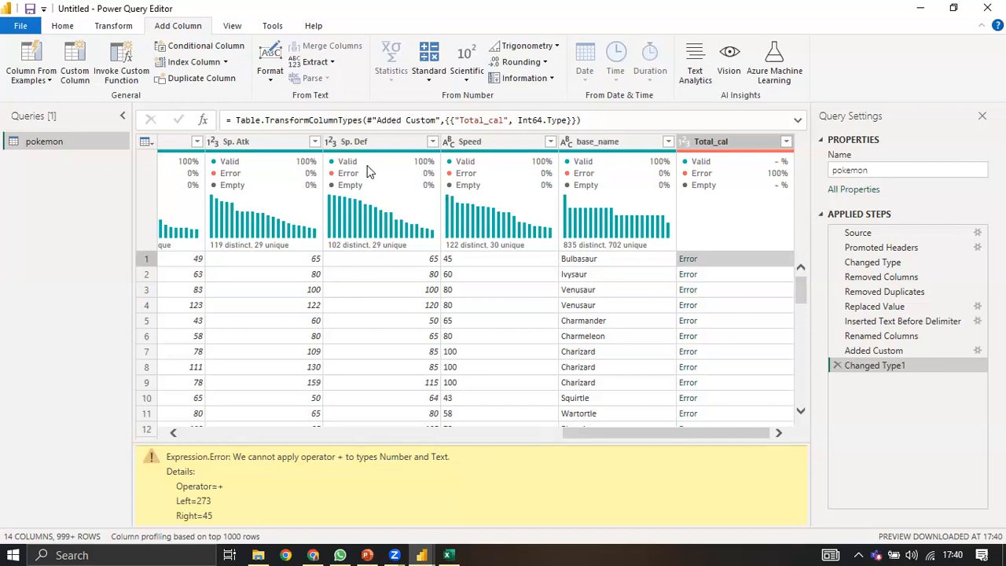
mouse_move(398, 168)
left_click(462, 144)
key("Up")
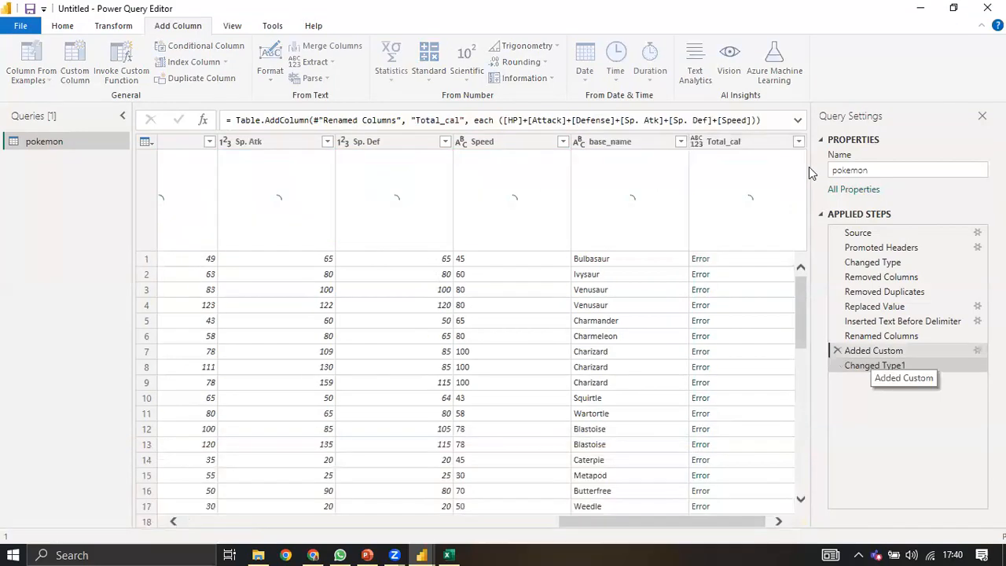
left_click(505, 124)
key("BackSpace")
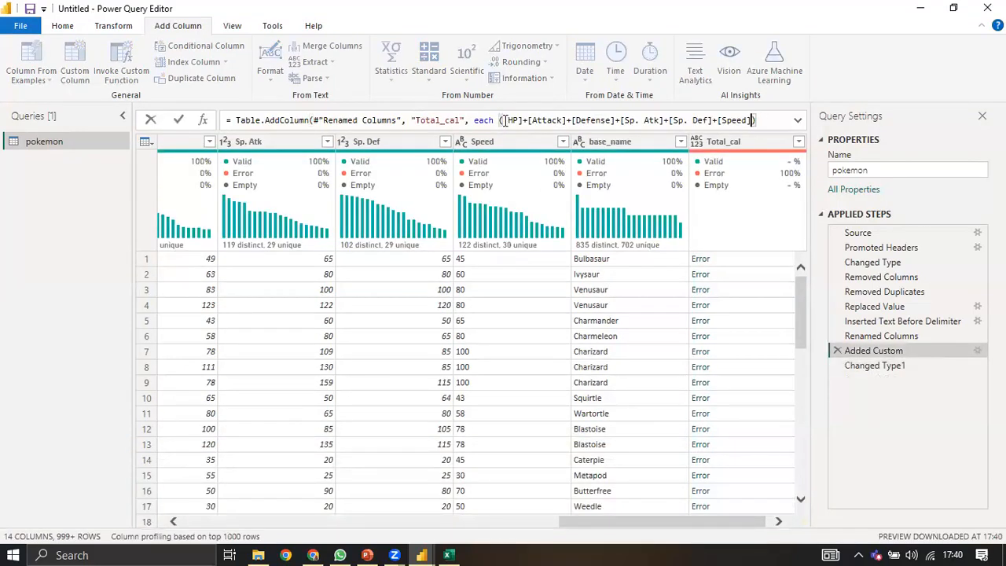
left_click(504, 120)
key("BackSpace")
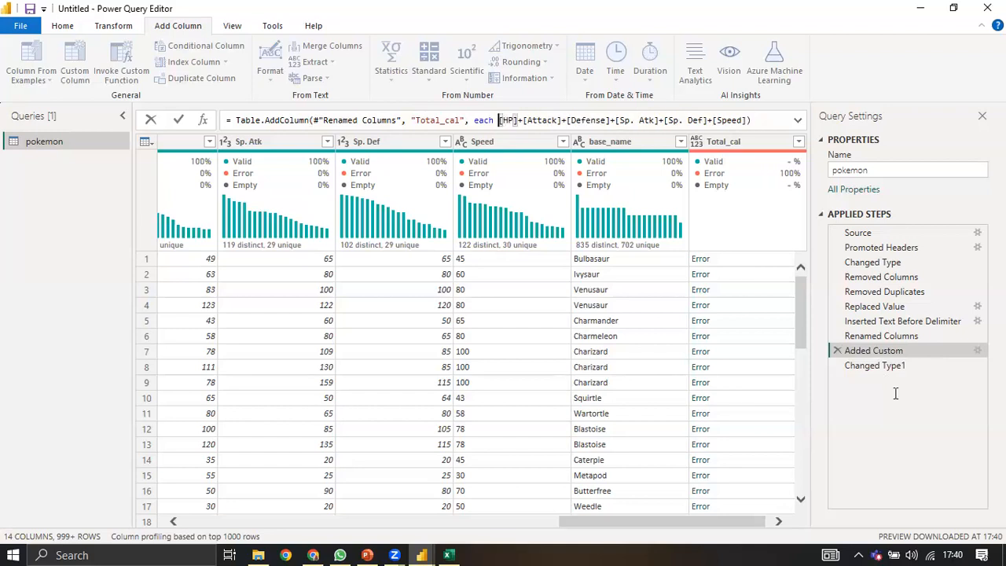
key("Return")
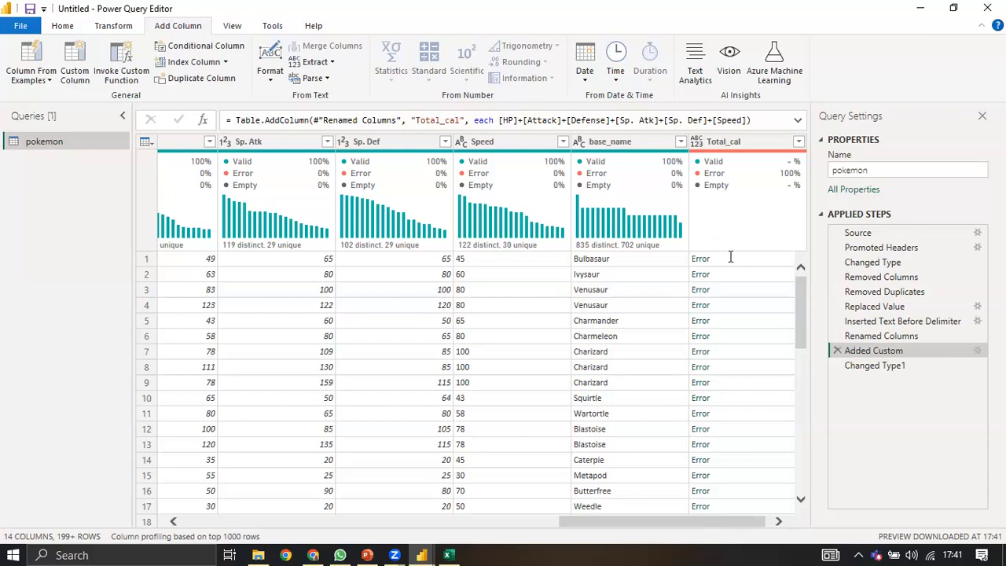
scroll(723, 262, "right", 1)
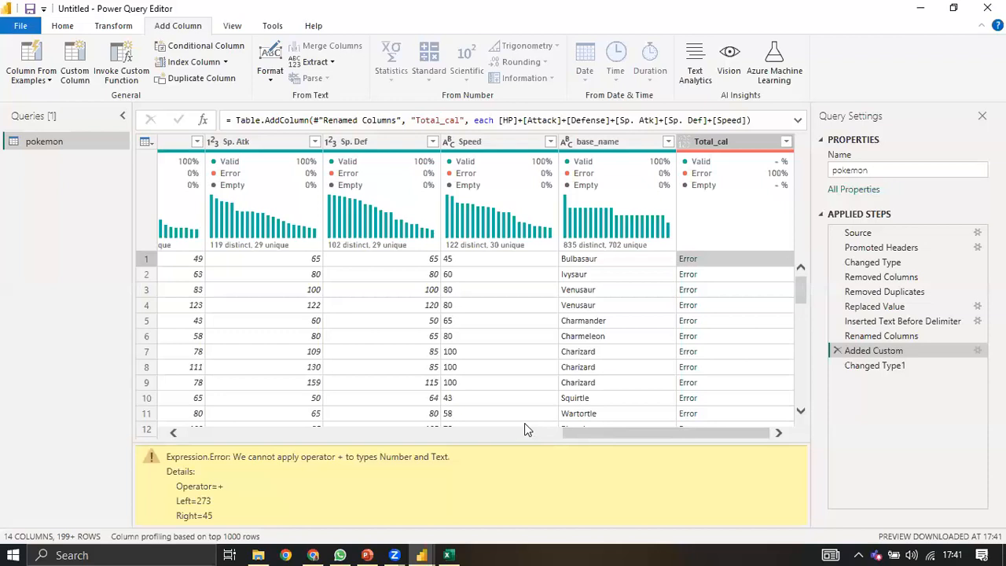
Step: Select the Speed column and change its ABC type to a number type
left_click_drag(589, 433, 558, 433)
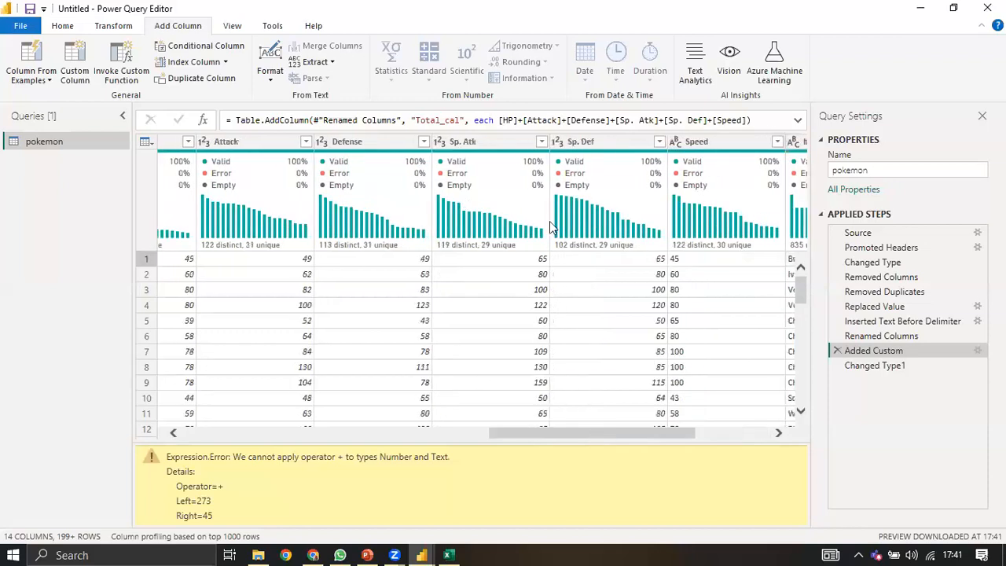
scroll(550, 143, "right", 2)
left_click(551, 144)
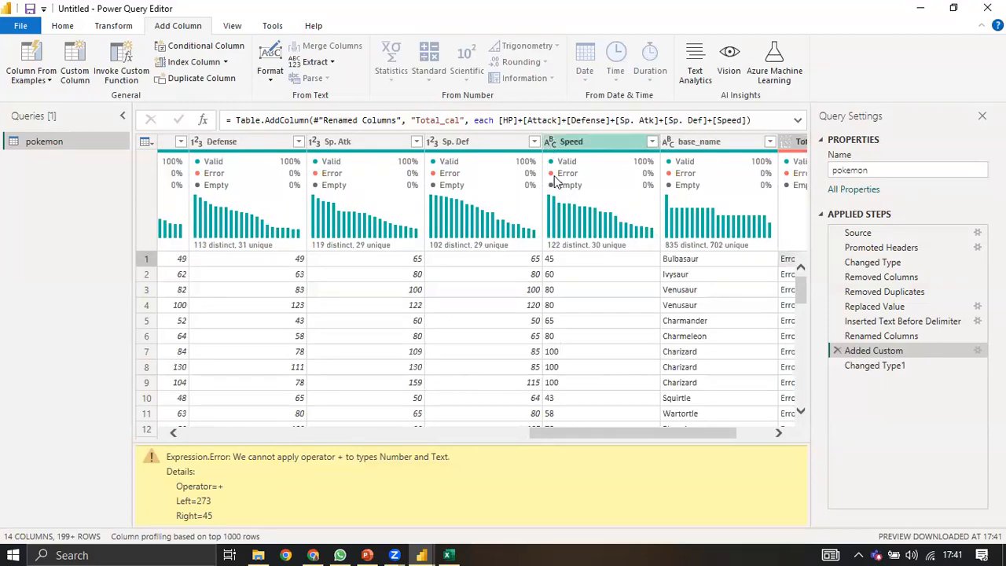
left_click(550, 142)
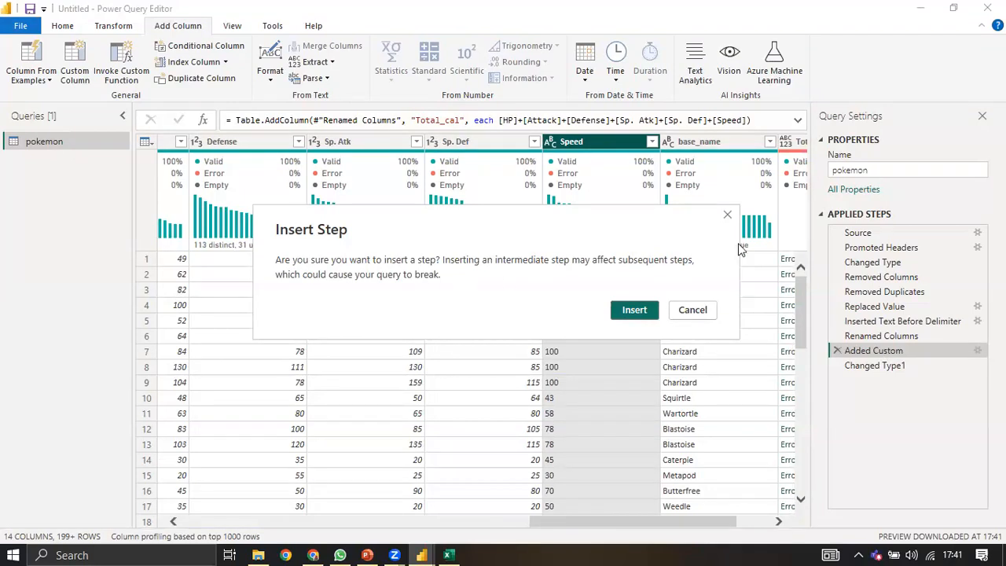
Step: Cancel the insert prompt and make Speed Whole Number within the Changed Type1 step
key("Escape")
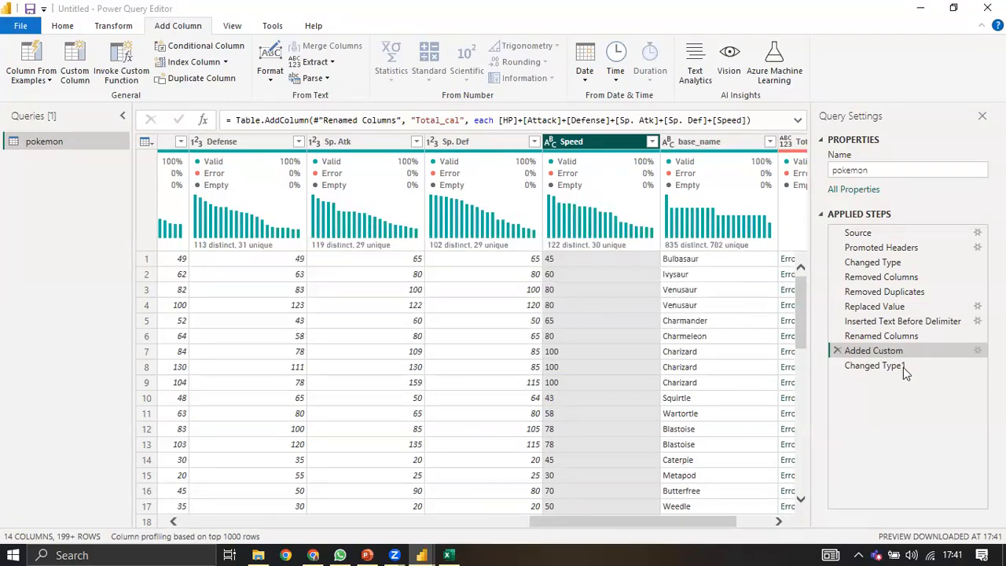
left_click(879, 374)
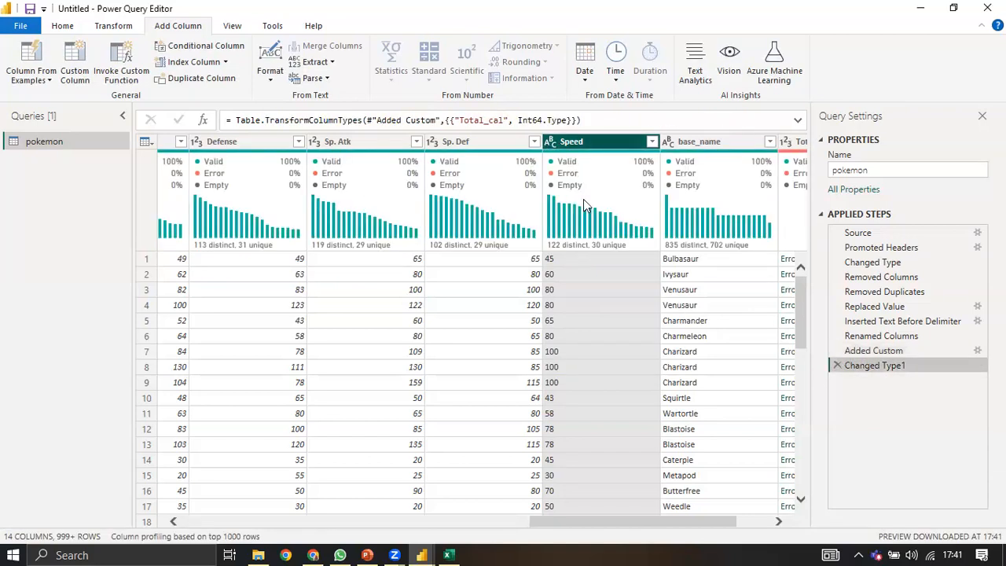
left_click(549, 141)
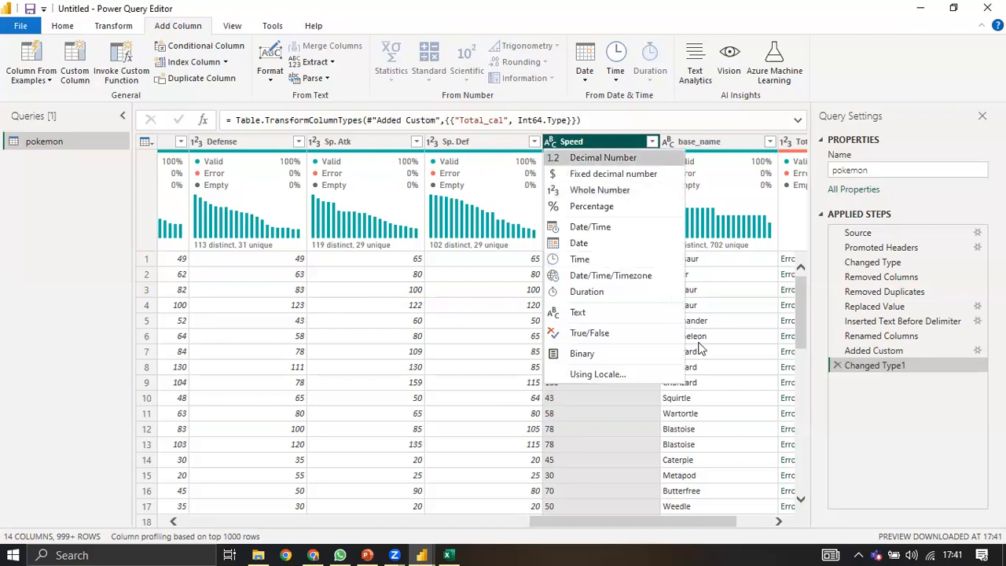
left_click(650, 520)
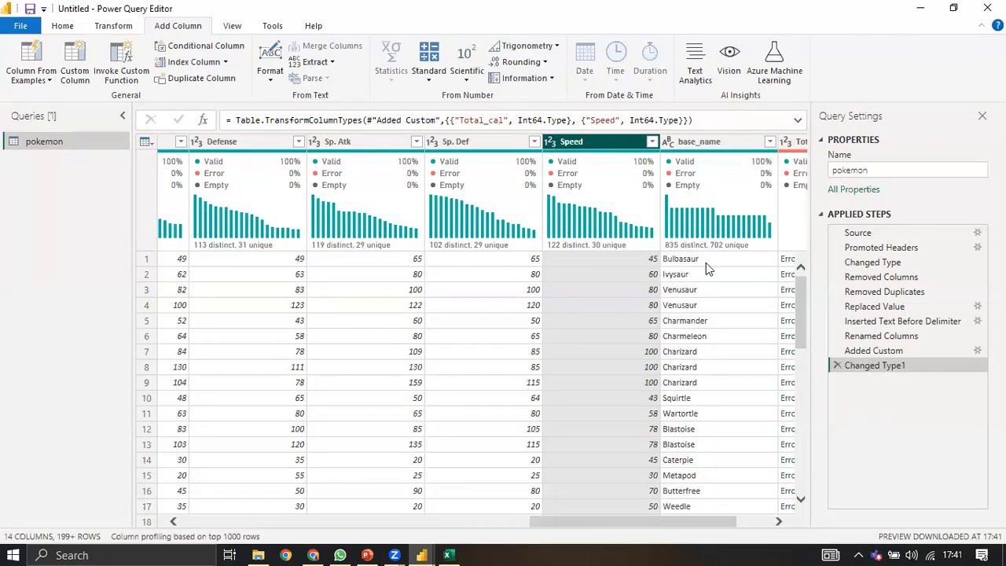
scroll(520, 372, "right", 2)
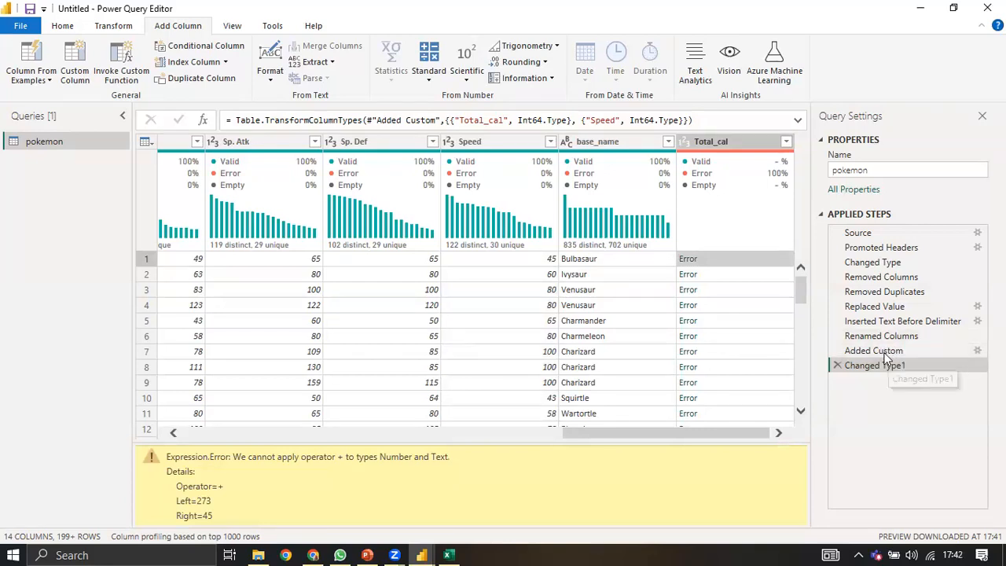
Step: Drag Added Custom below Changed Type1 and back, delete Changed Type1, then select Renamed Columns
left_click_drag(882, 385, 876, 377)
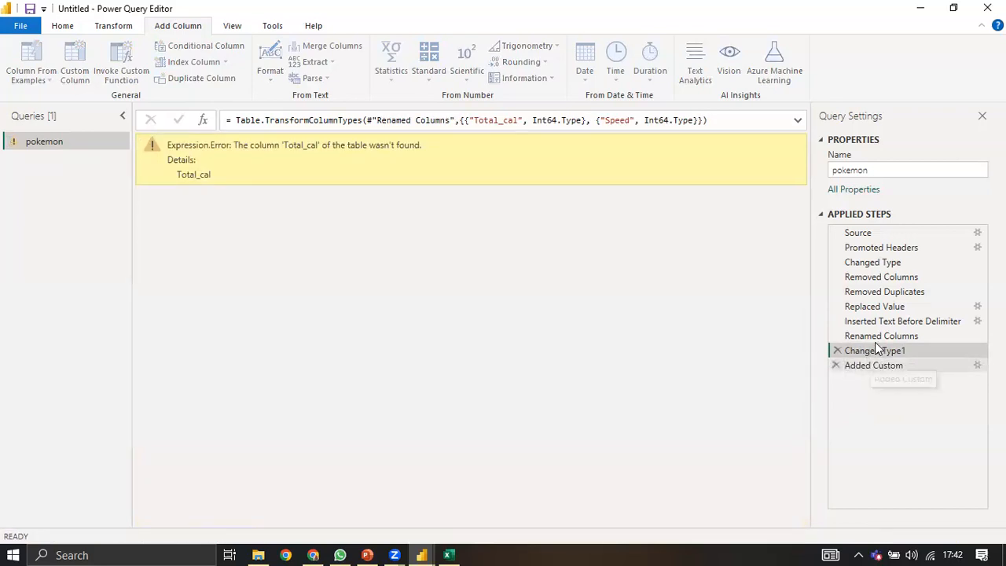
left_click_drag(871, 363, 873, 346)
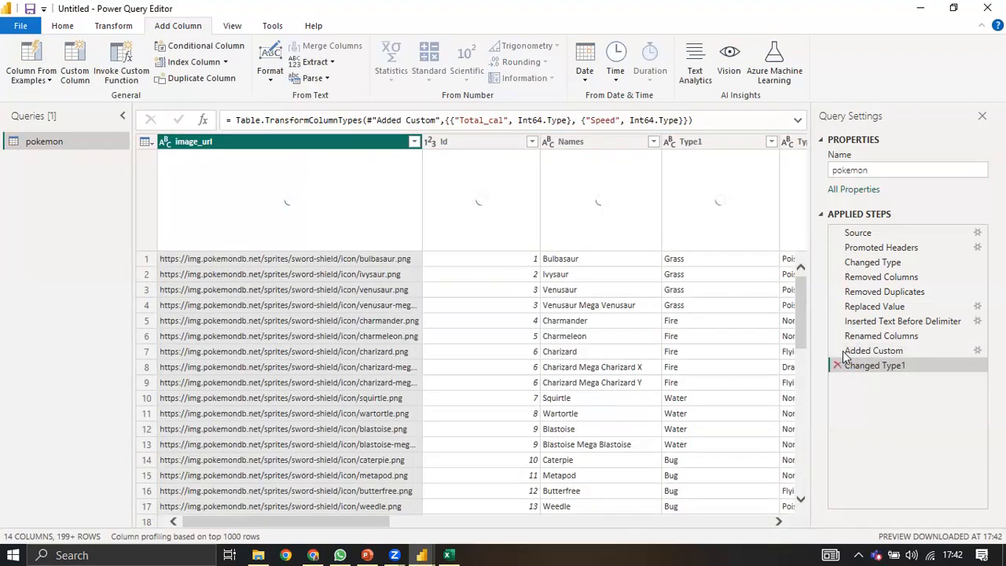
left_click(838, 365)
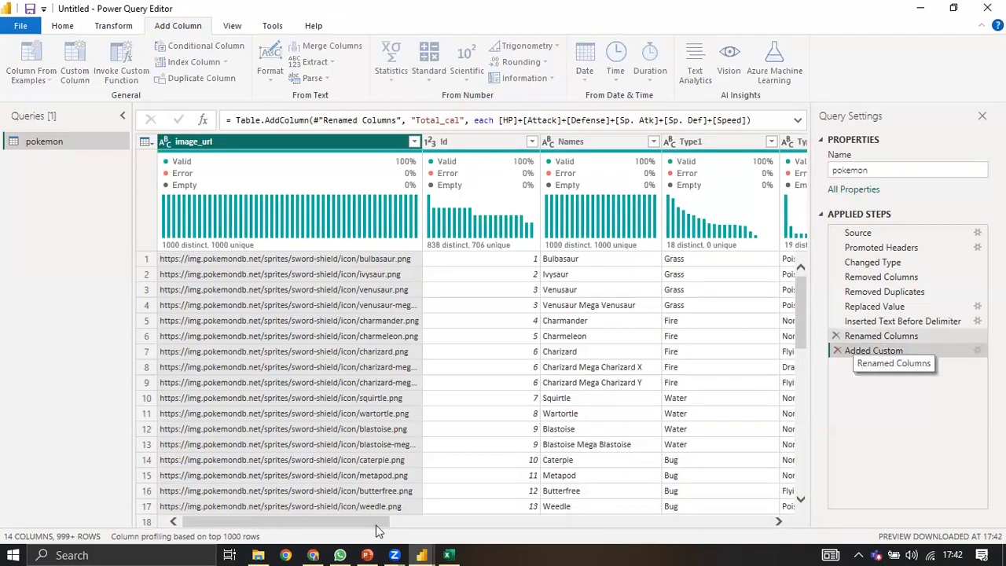
left_click(880, 335)
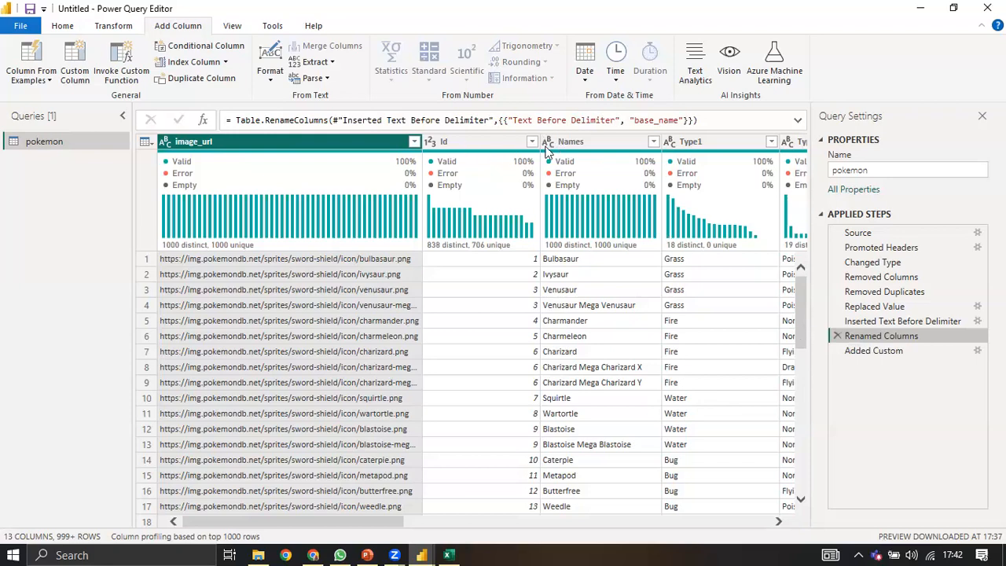
Step: Set Speed to Whole Number as a new step inserted before Added Custom
scroll(585, 189, "right", 10)
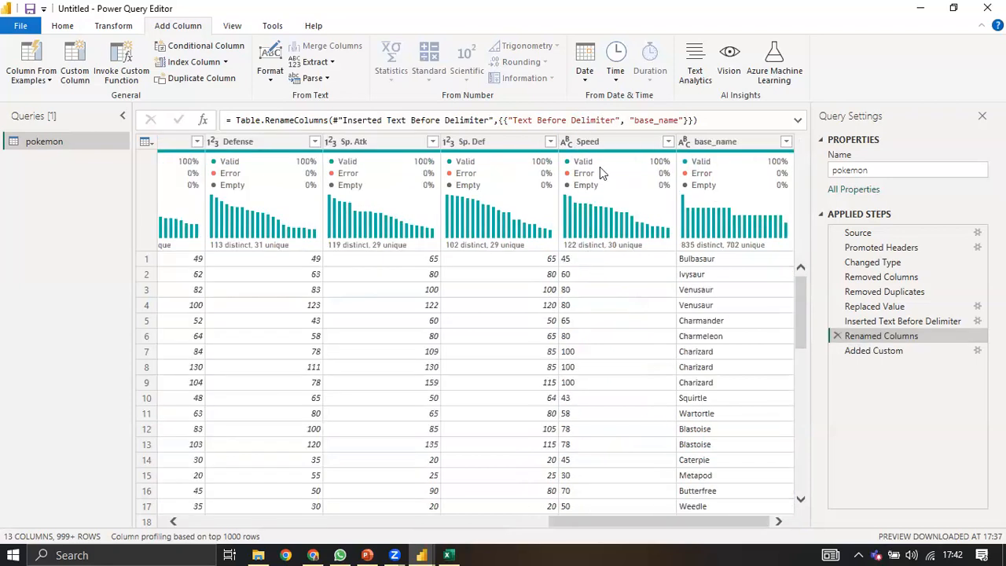
left_click(568, 141)
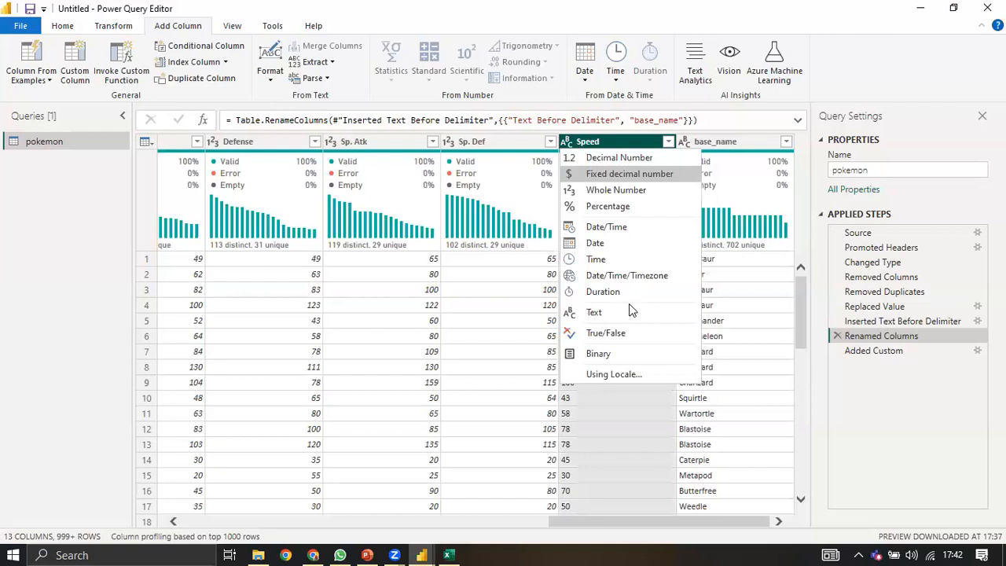
key("Escape")
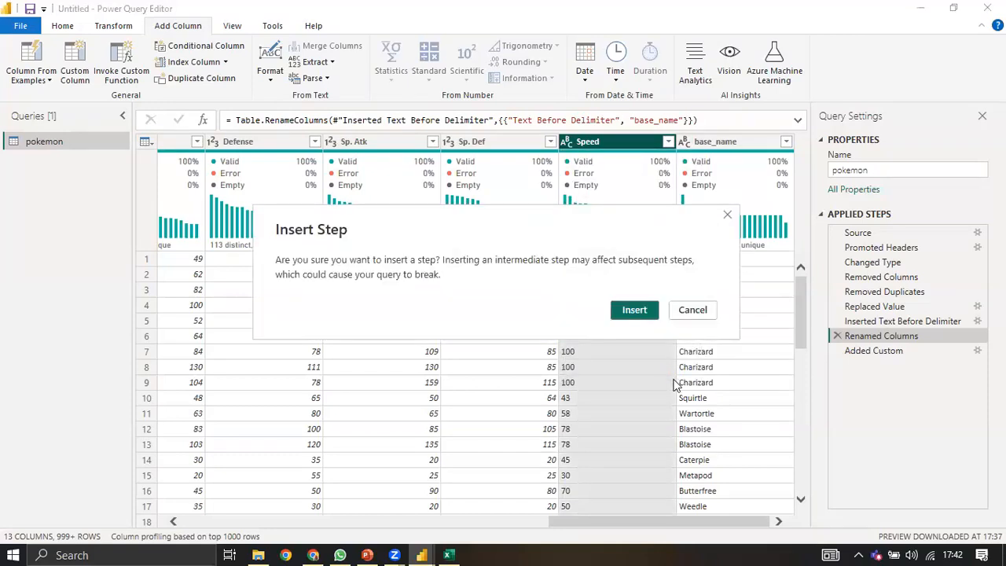
key("Return")
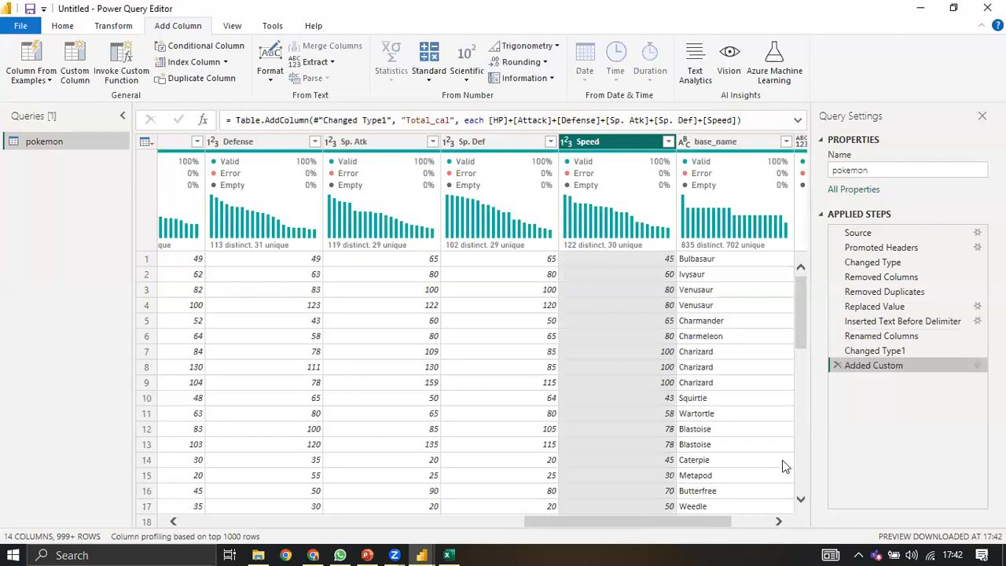
scroll(745, 263, "right", 2)
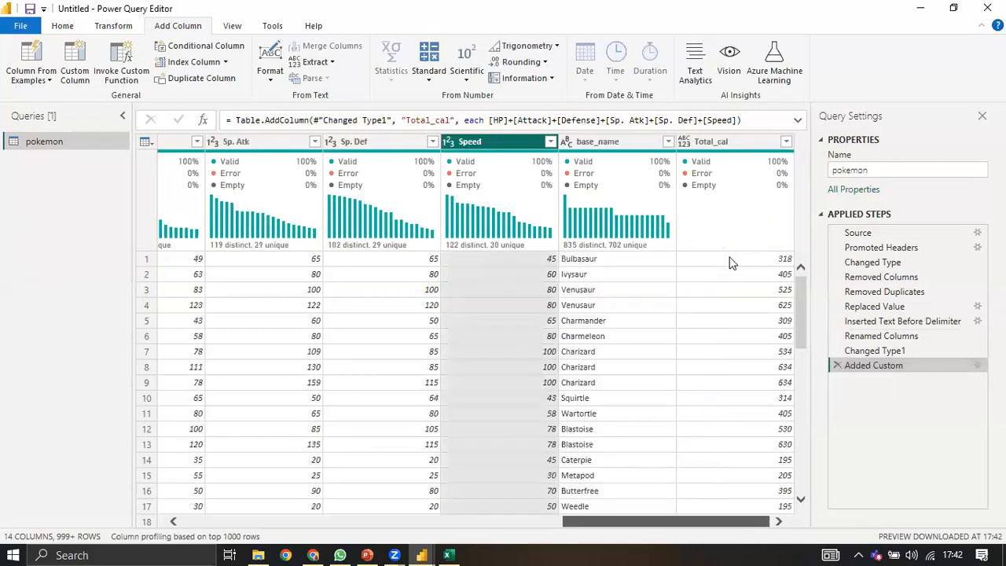
Step: Move the Total_cal column so it sits between Total and HP
left_click(729, 262)
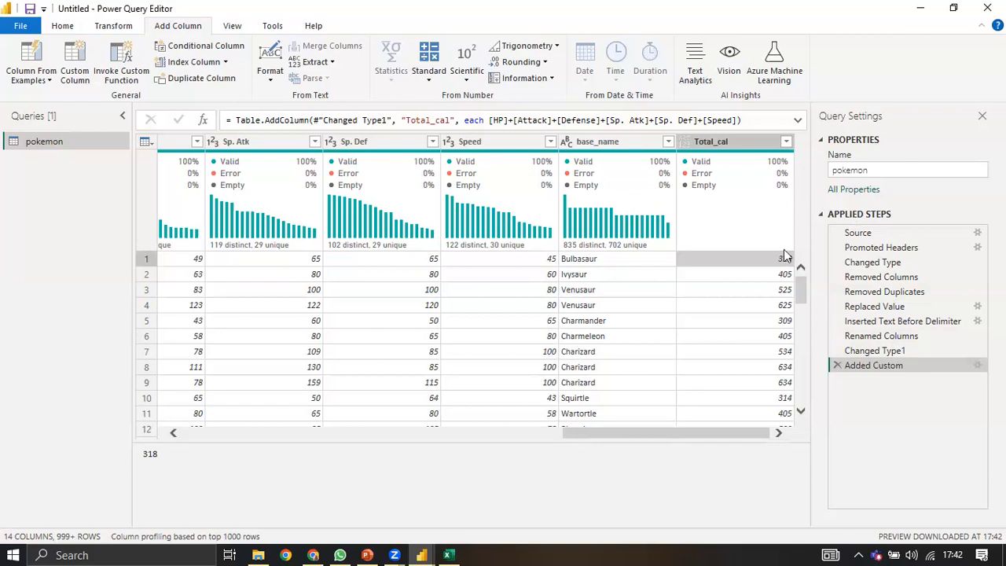
left_click_drag(734, 146, 194, 124)
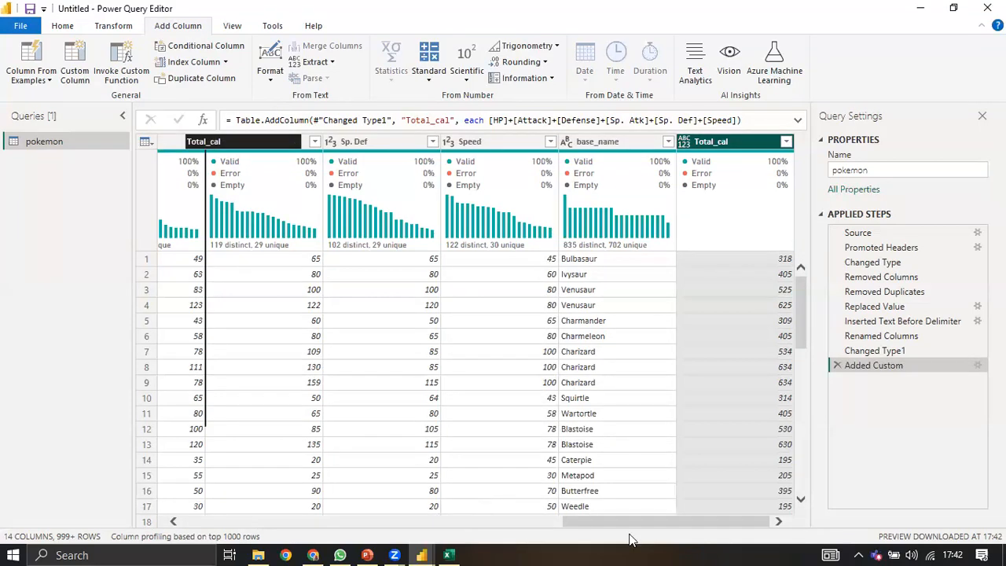
left_click(466, 519)
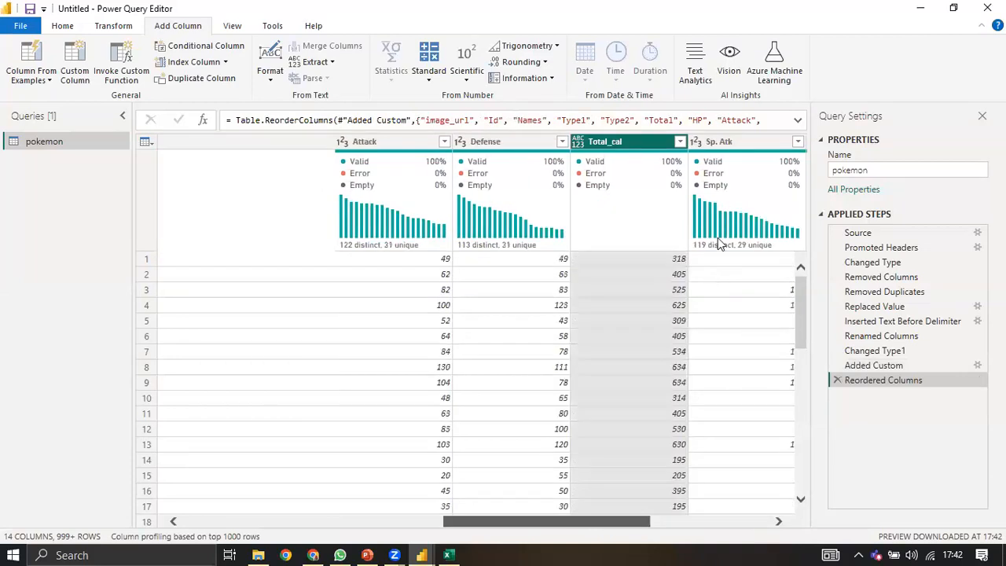
left_click_drag(529, 123, 492, 122)
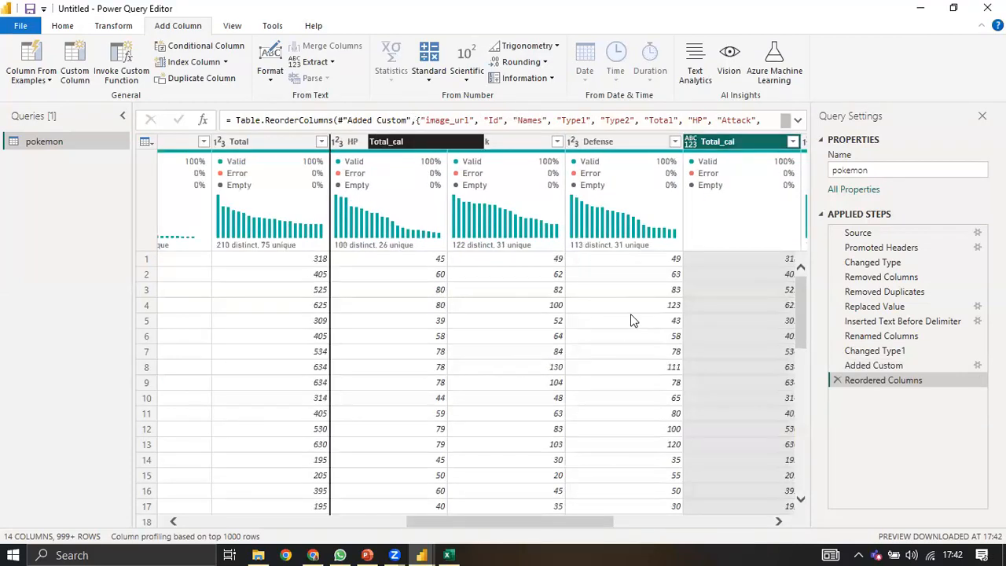
left_click_drag(524, 336, 349, 268)
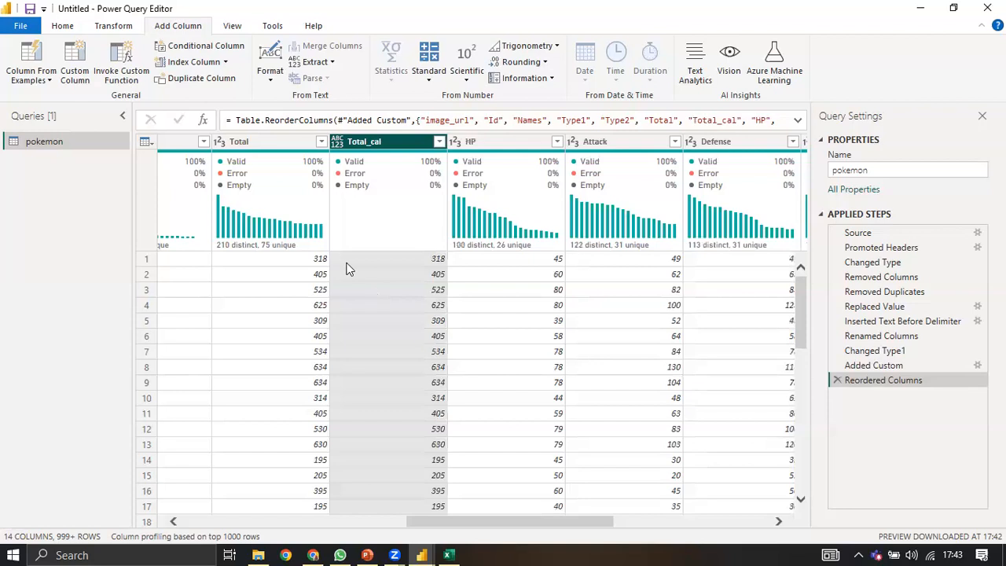
Step: Change Total_cal to Whole Number, then delete that type-change step
left_click(339, 142)
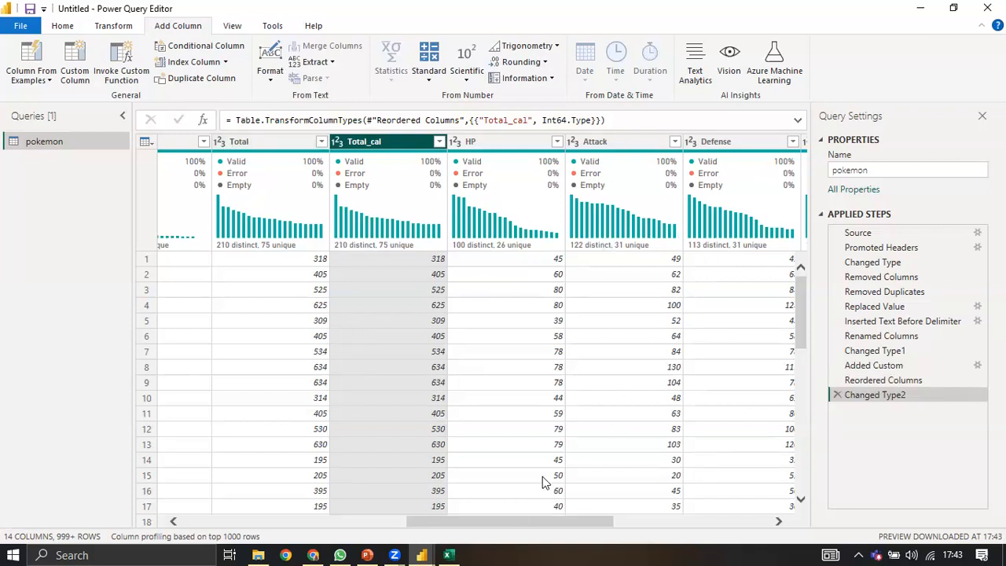
left_click_drag(443, 522, 313, 522)
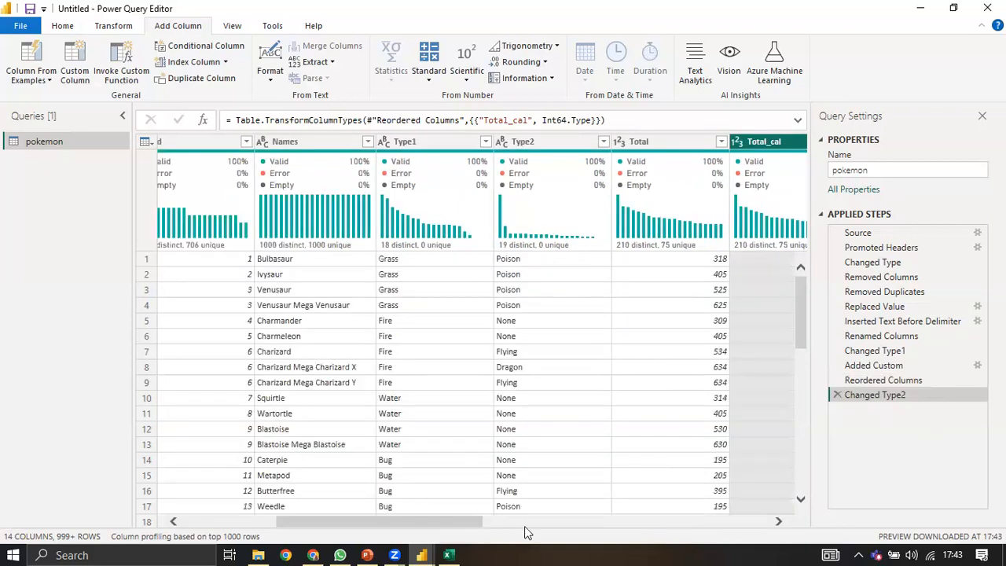
left_click(550, 523)
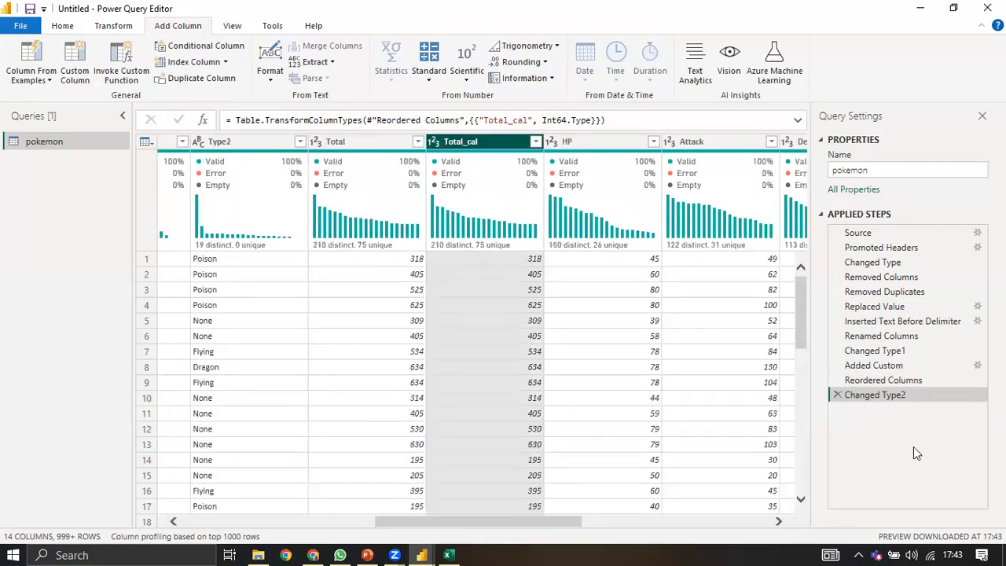
left_click(835, 394)
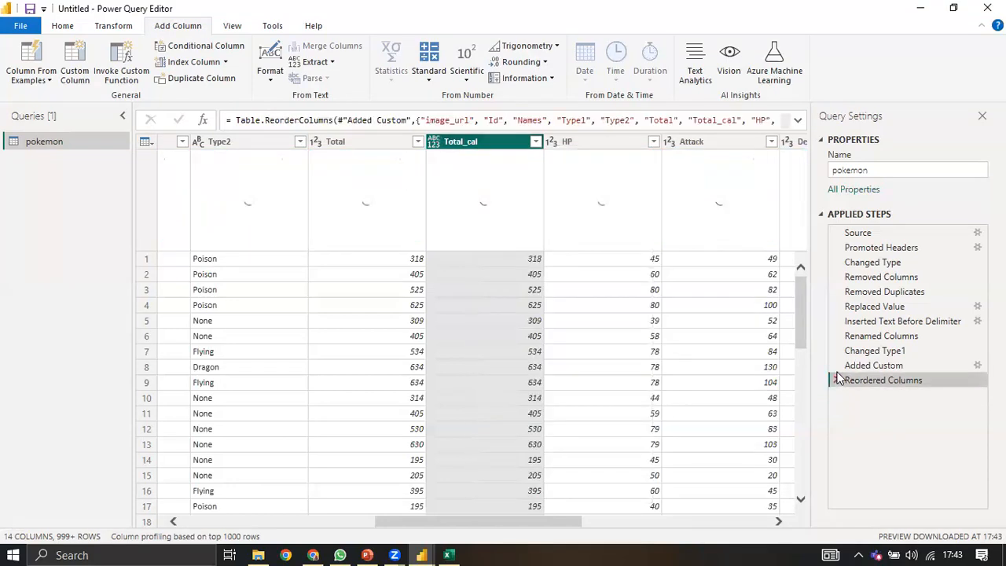
Step: Delete the Reordered Columns and Added Custom steps, then cancel the Invoke Custom Function dialog
left_click(835, 380)
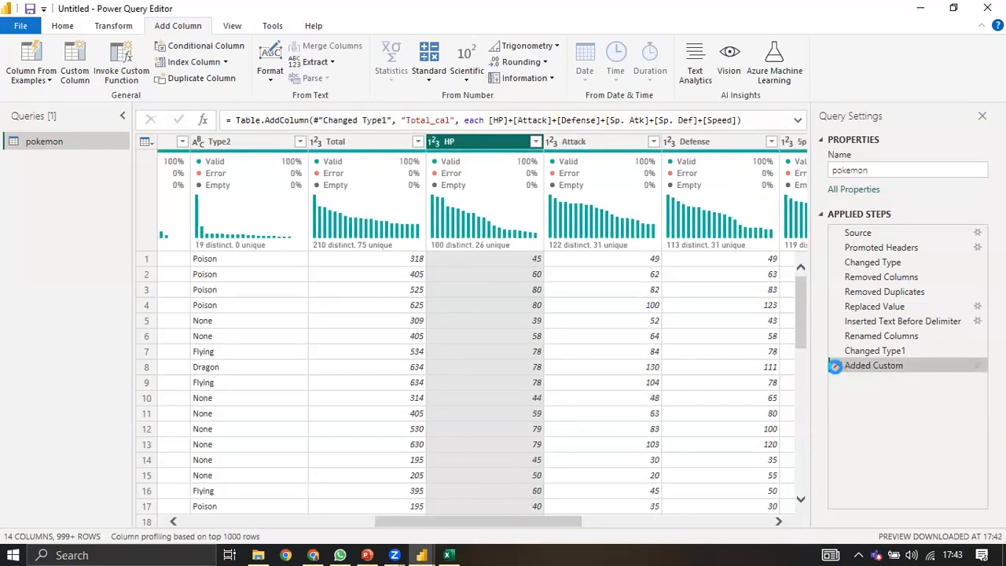
left_click(837, 365)
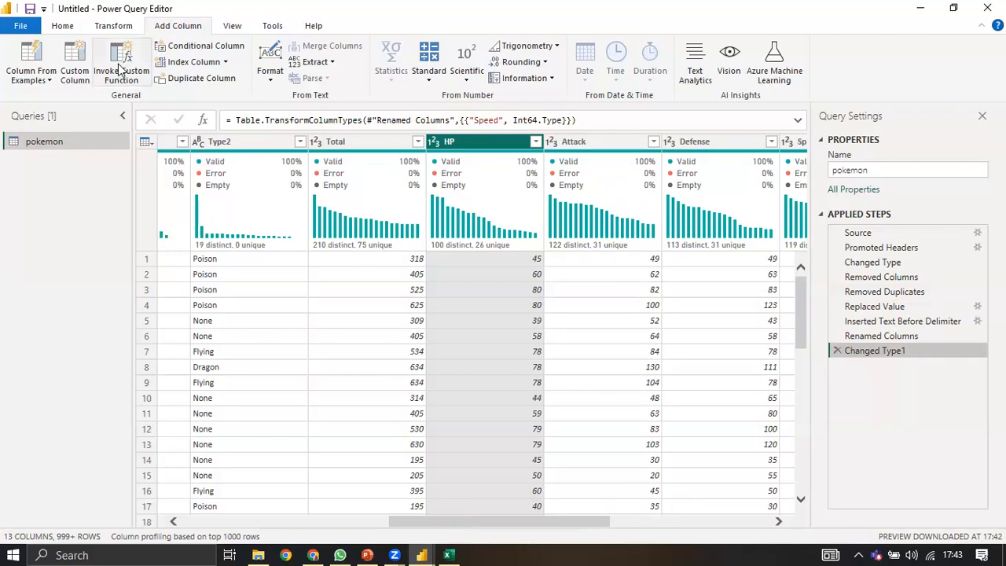
left_click(120, 71)
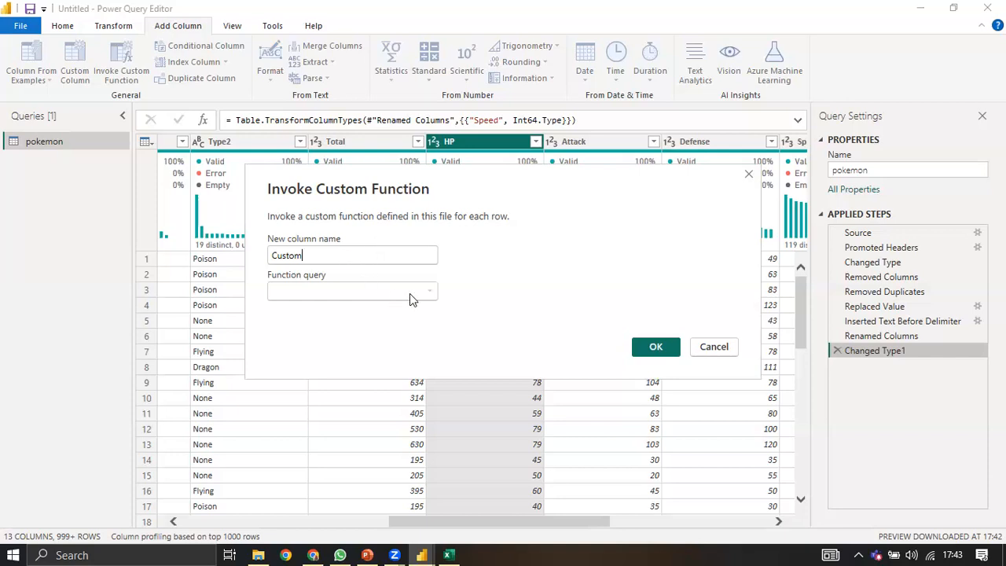
left_click(707, 348)
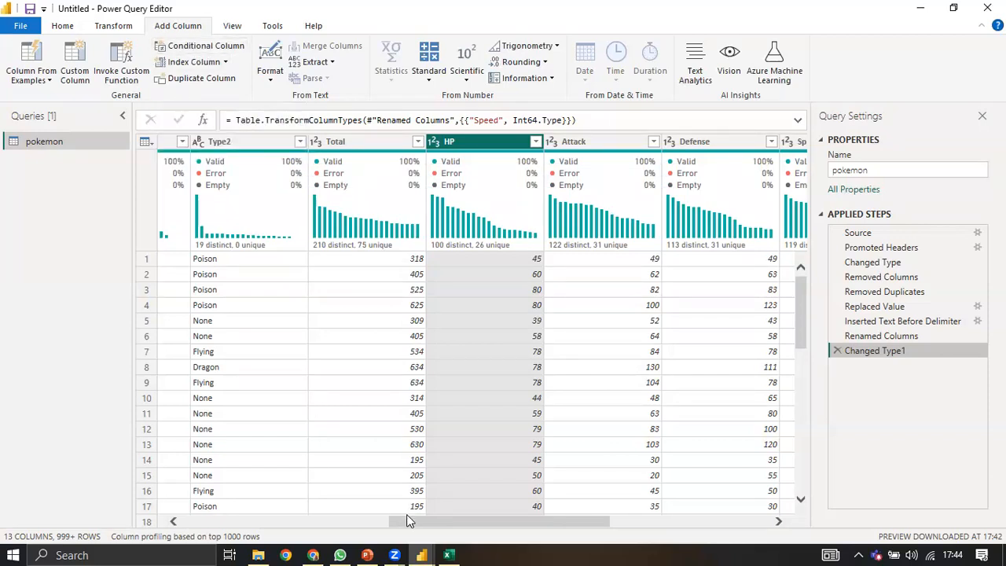
left_click_drag(402, 522, 173, 515)
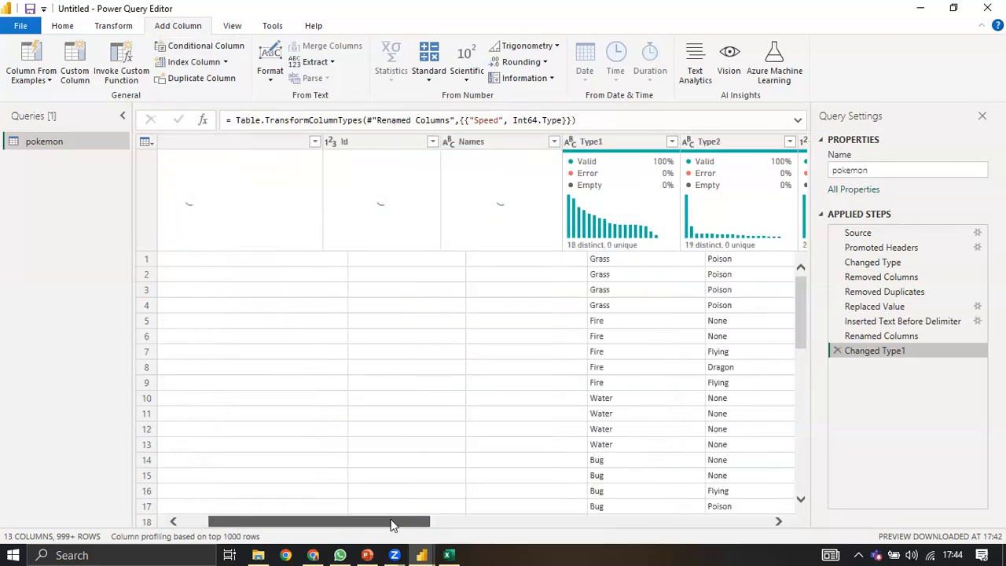
left_click(537, 522)
left_click(594, 526)
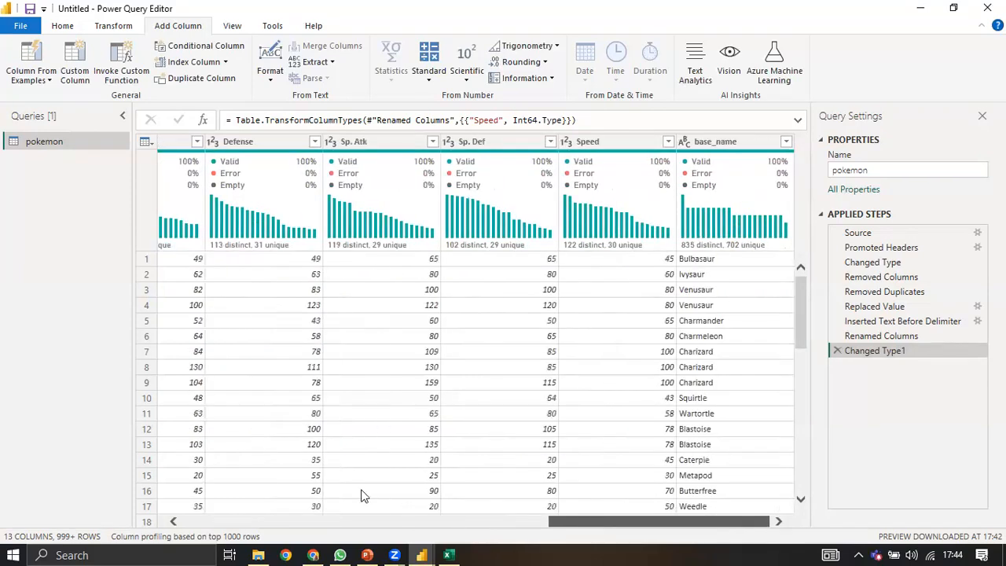
scroll(360, 495, "left", 5)
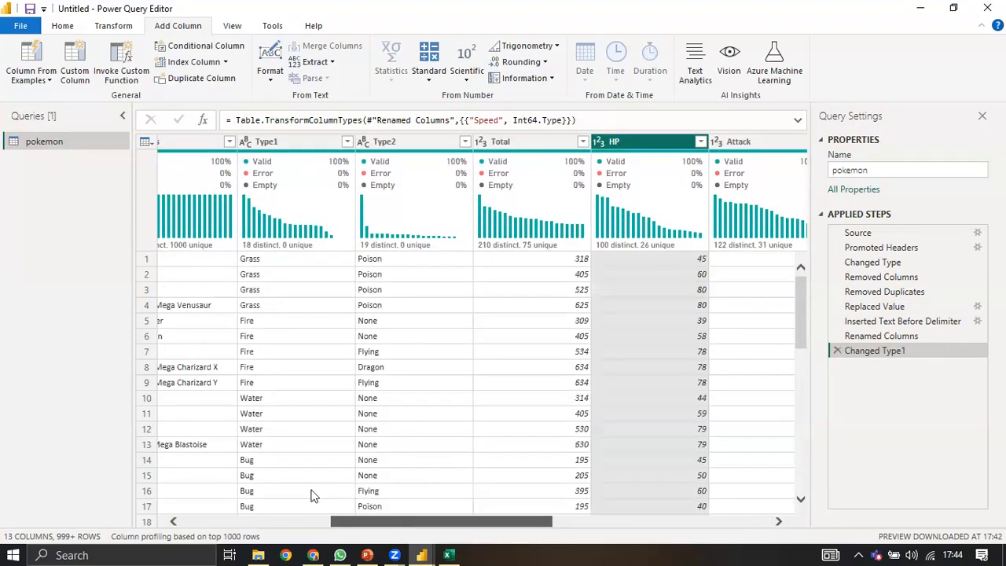
scroll(313, 494, "left", 3)
scroll(292, 493, "left", 1)
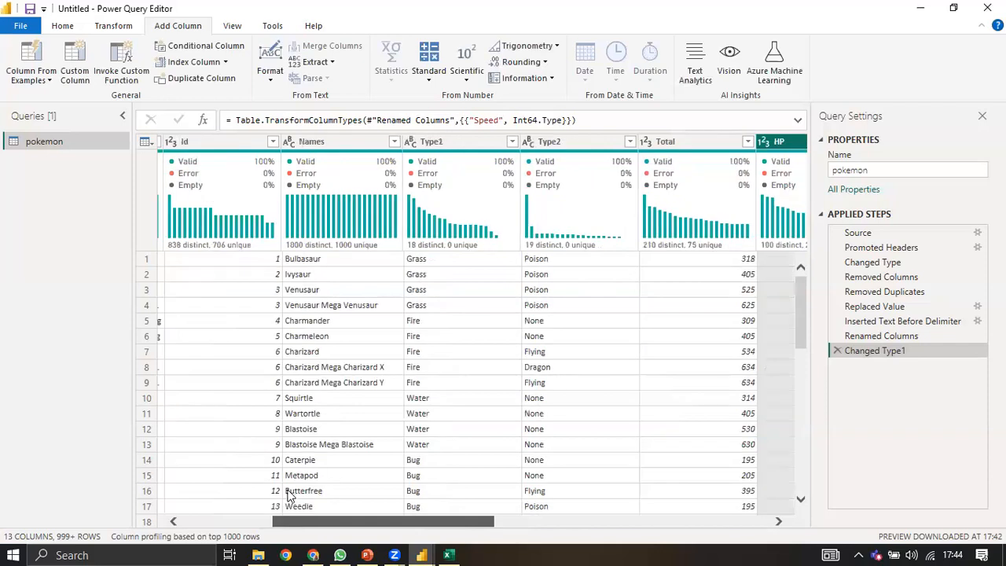
scroll(288, 495, "left", 1)
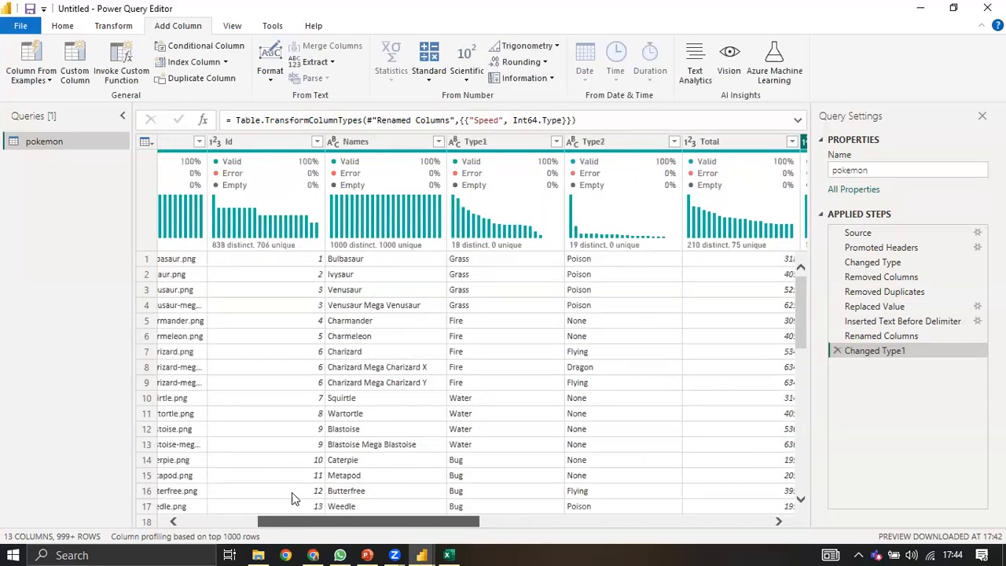
scroll(292, 493, "left", 1)
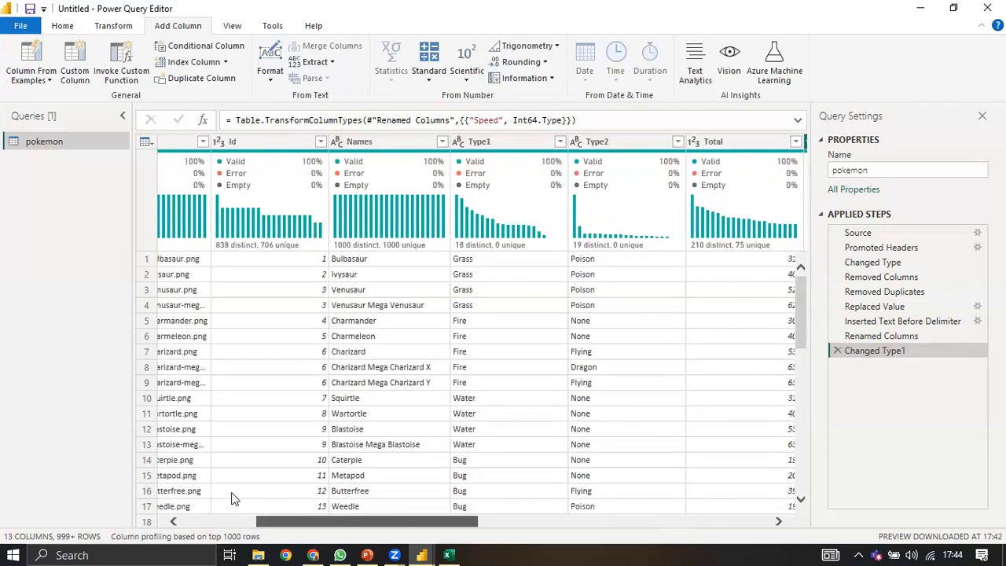
scroll(234, 498, "right", 1)
left_click_drag(289, 493, 330, 247)
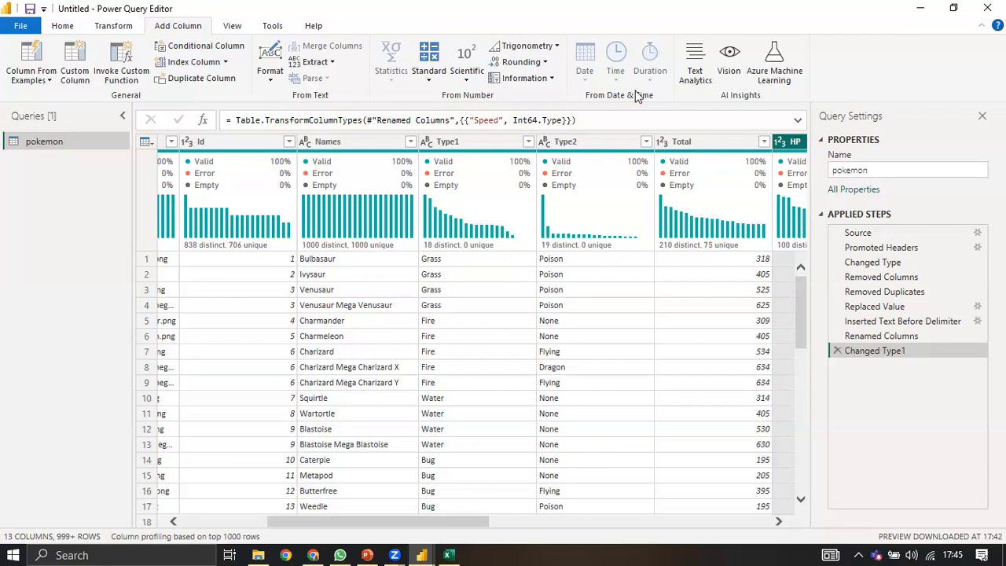
Step: Name a new conditional column 'condition' and base its test on Type1
left_click(247, 47)
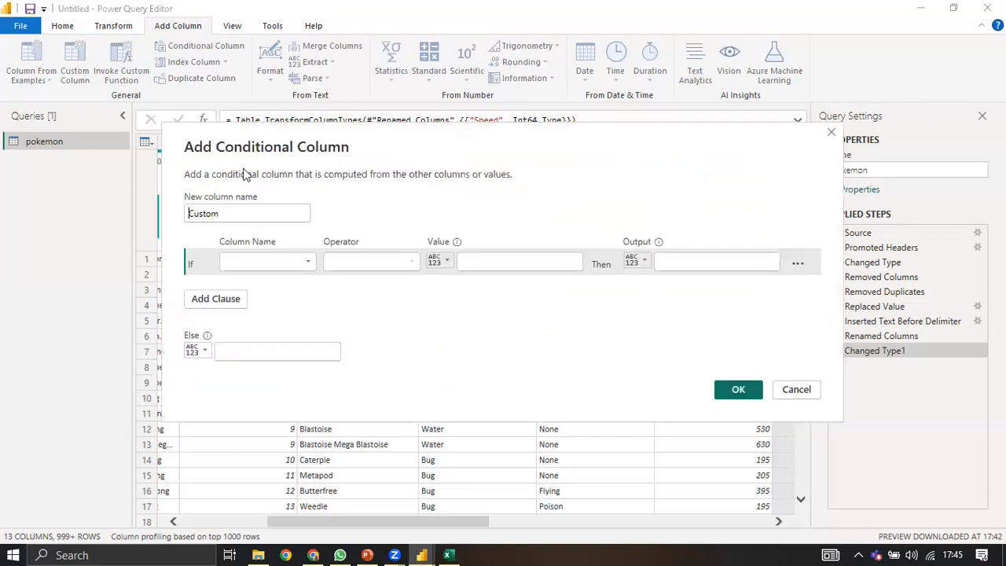
left_click_drag(177, 214, 220, 230)
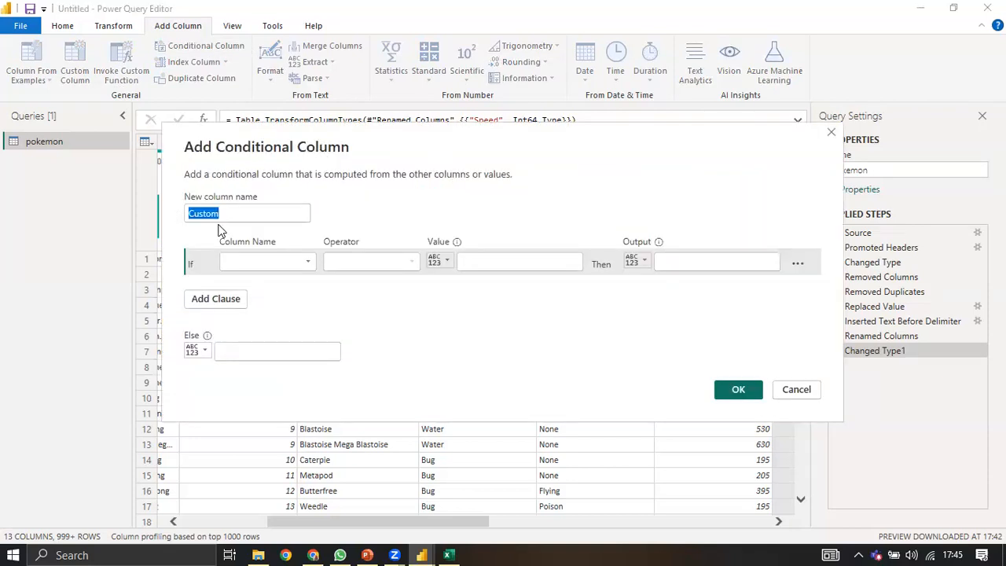
type("condis")
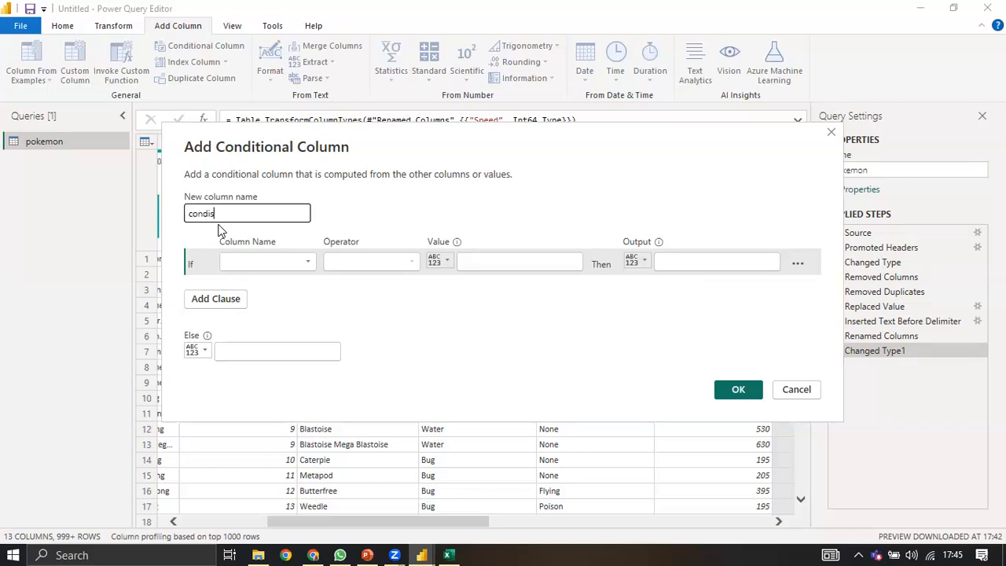
key("BackSpace")
type("tion")
left_click(260, 258)
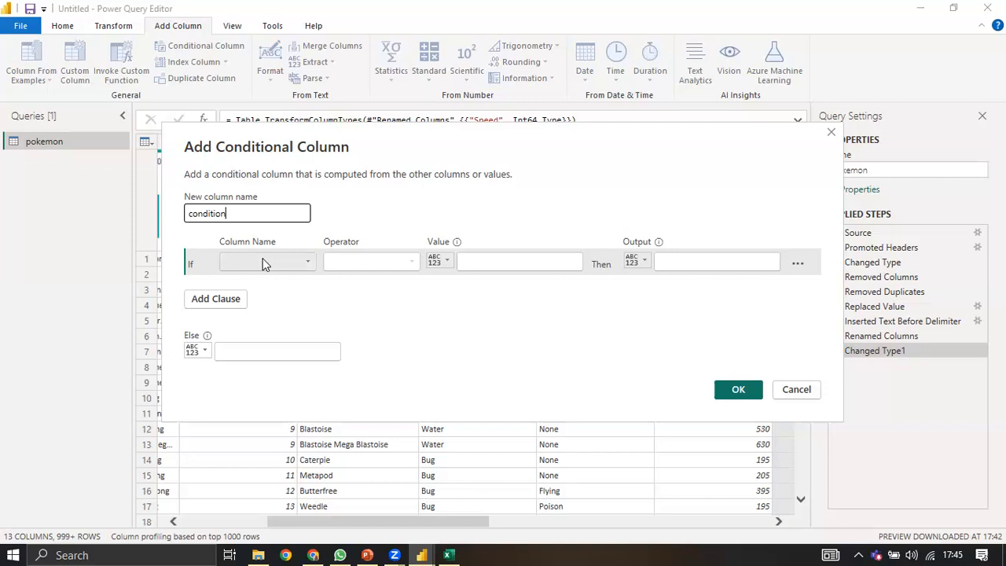
left_click(241, 323)
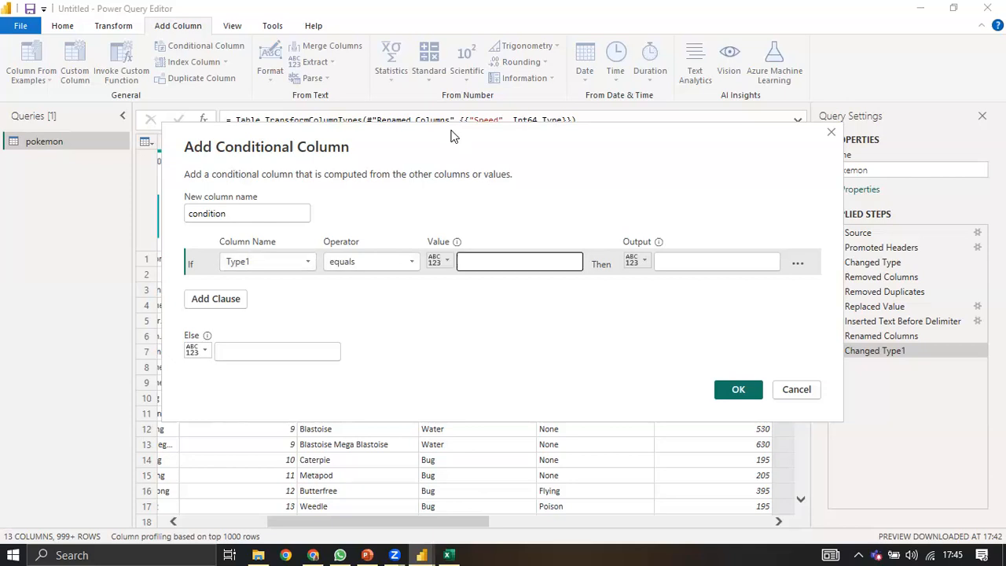
Step: Set the rule: equals Grass gives 1, otherwise 0, and create the column
type("\"grass")
key("BackSpace")
key("BackSpace")
key("BackSpace")
key("BackSpace")
key("BackSpace")
key("BackSpace")
left_click(444, 261)
left_click(464, 261)
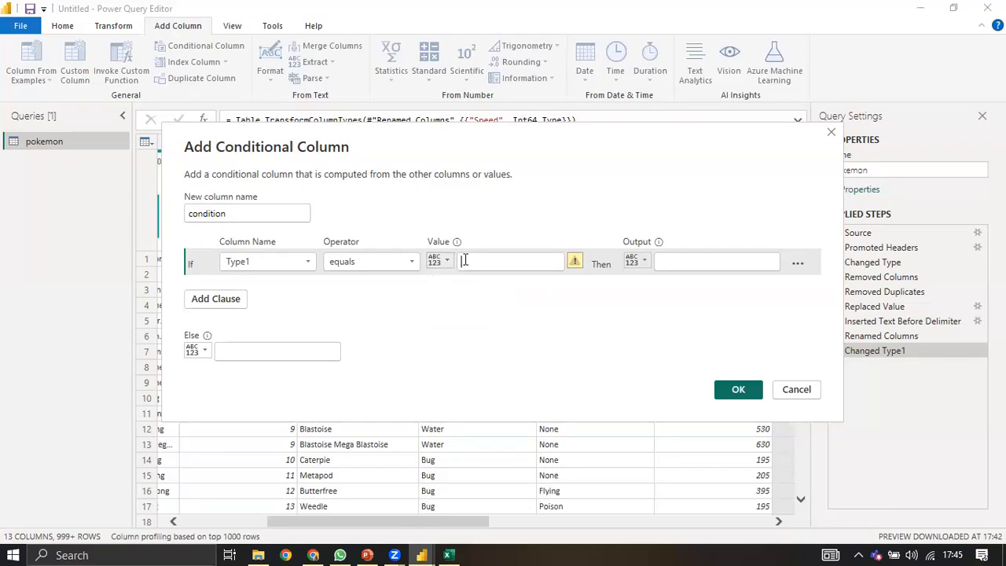
type("Grass")
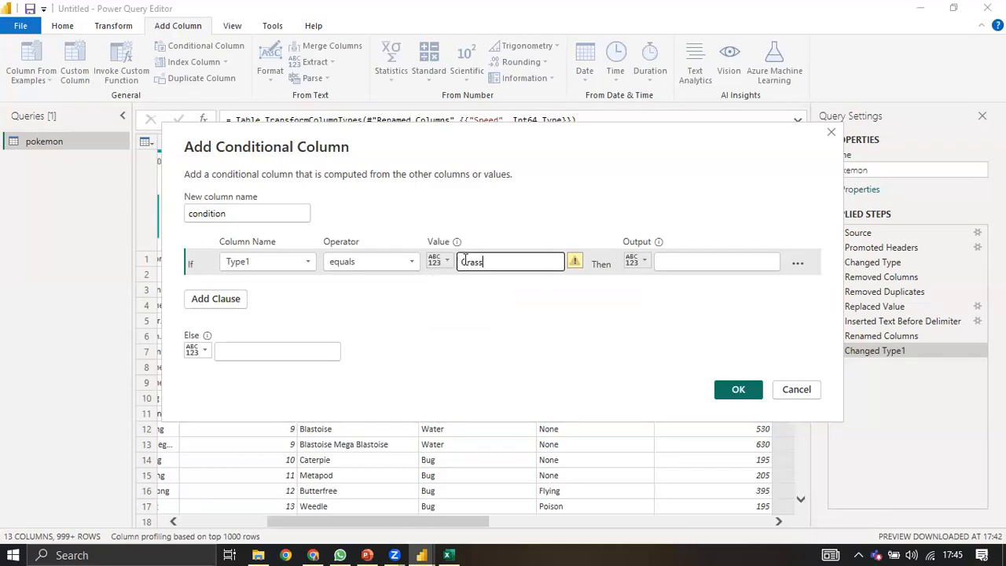
left_click(671, 260)
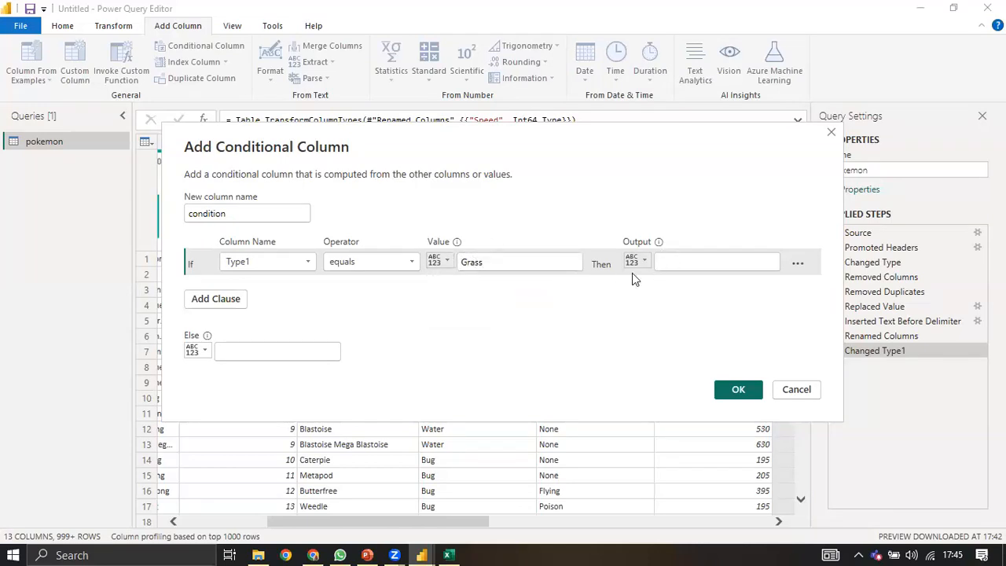
type("1")
left_click(267, 345)
type("0")
left_click(739, 394)
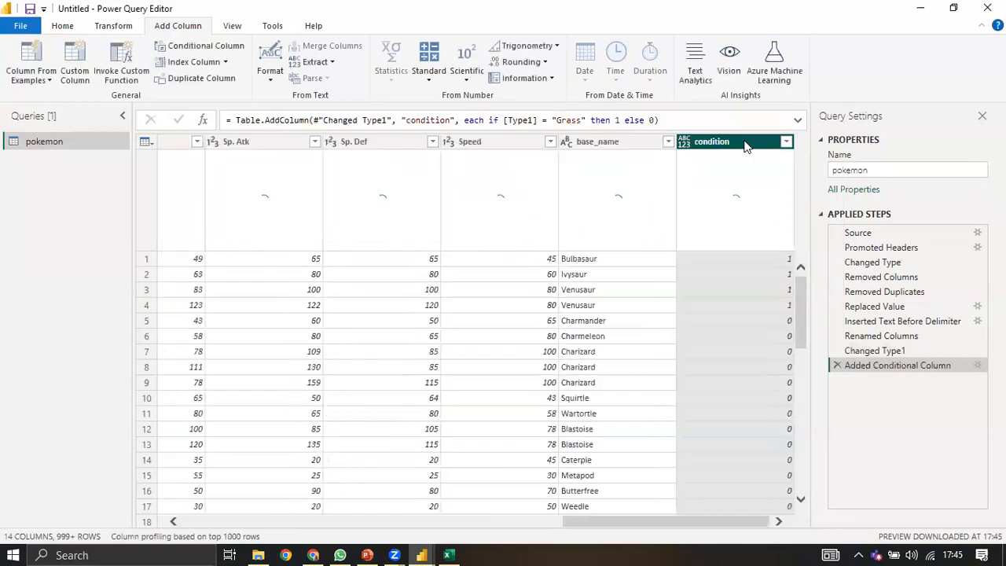
Step: Move condition beside Type1, browse the rows, then delete the reorder and conditional-column steps
left_click_drag(166, 130, 420, 270)
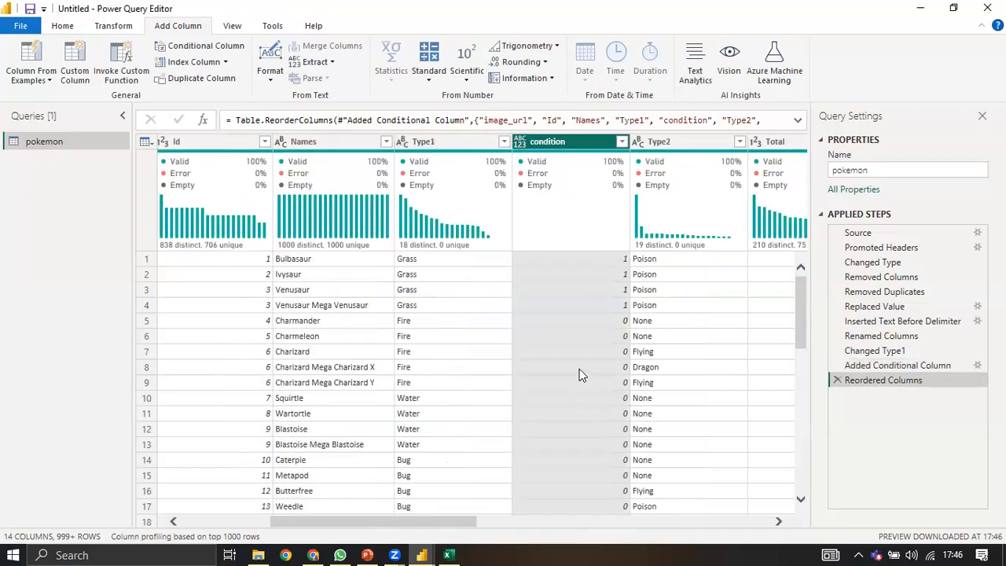
scroll(578, 381, "down", 15)
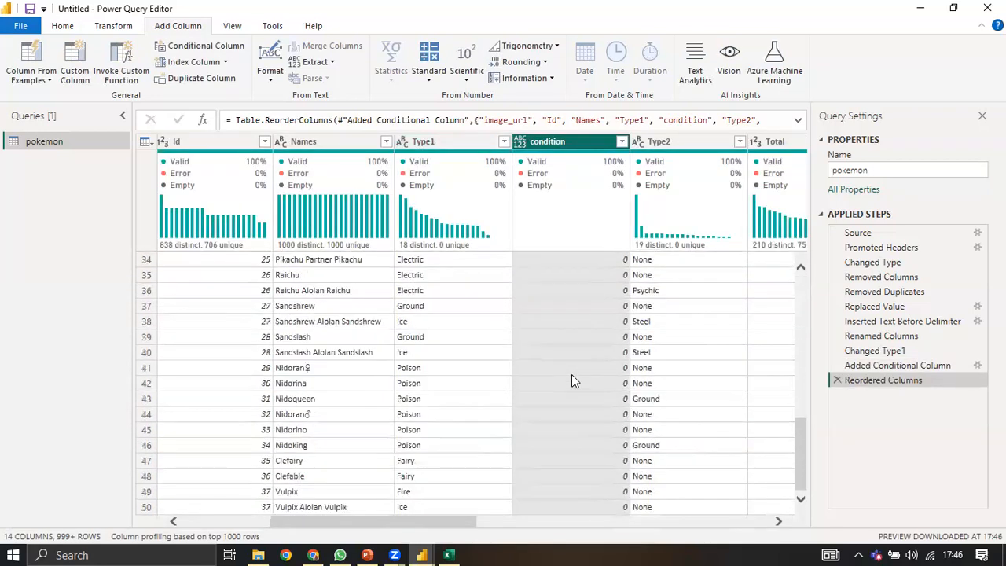
scroll(605, 311, "down", 4)
scroll(597, 323, "up", 2)
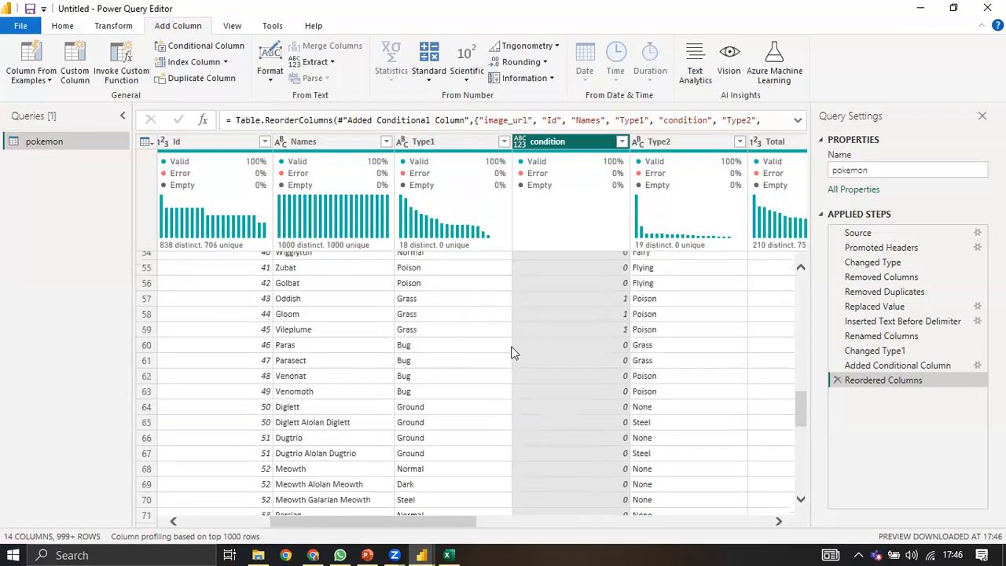
scroll(516, 349, "up", 15)
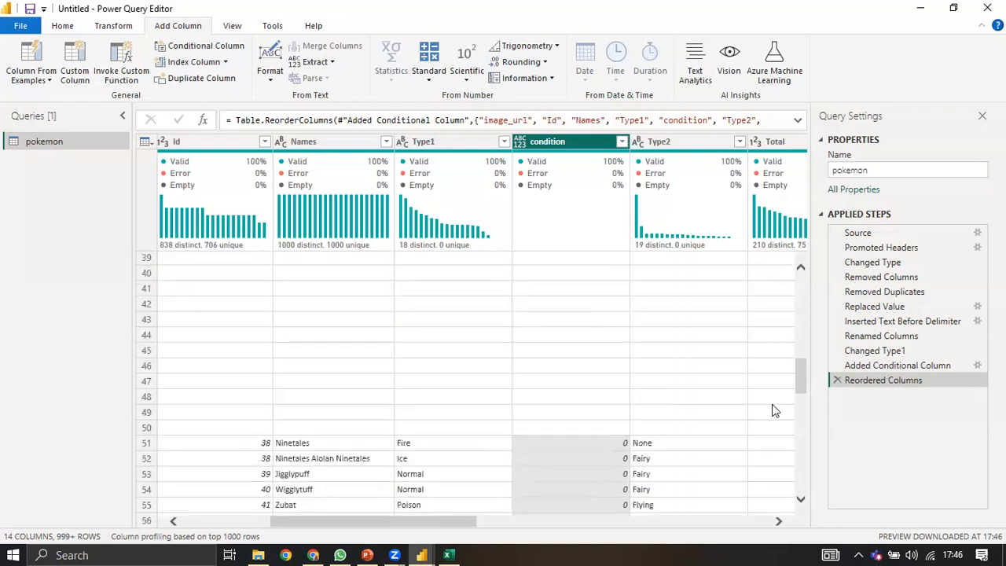
left_click(836, 380)
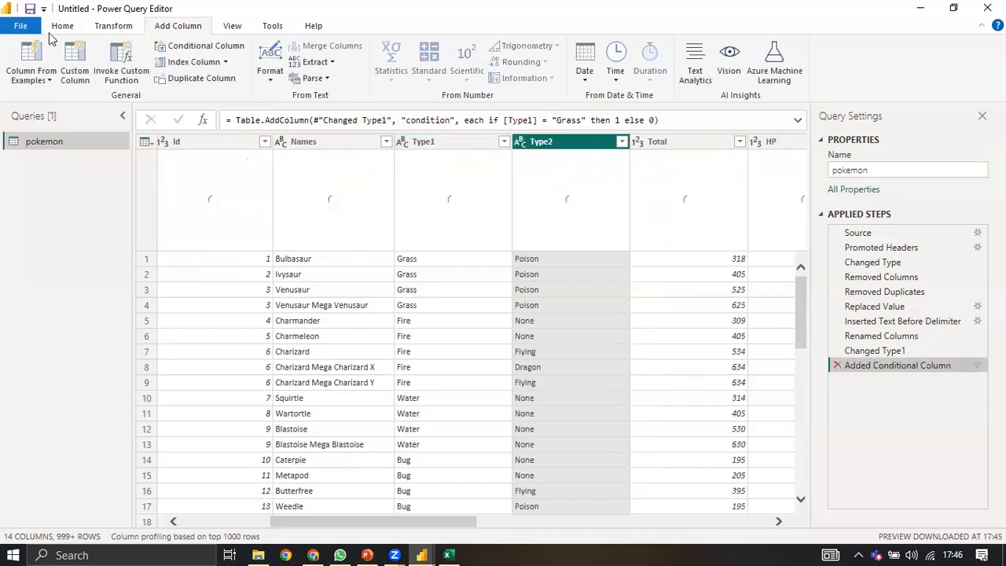
key("Delete")
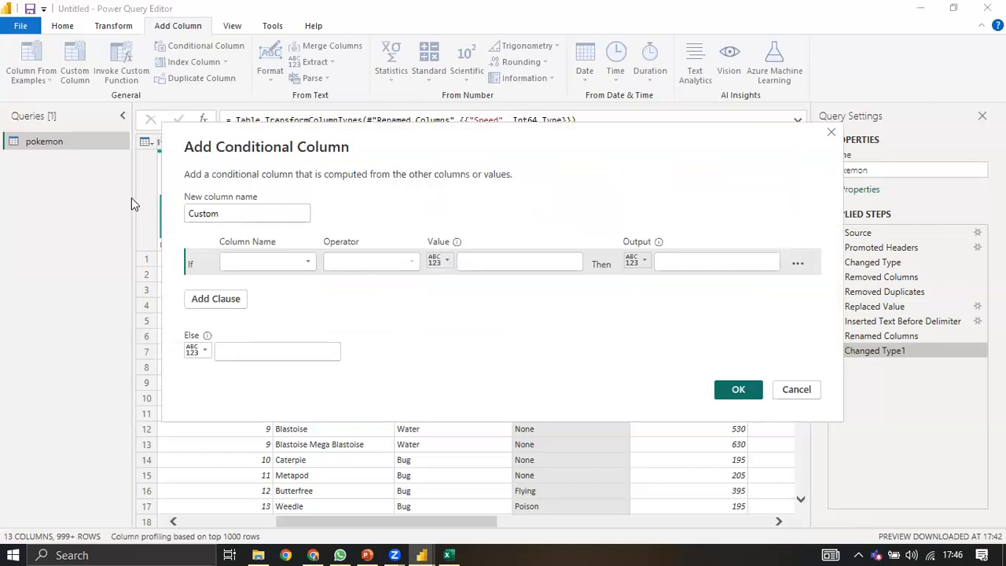
Step: Name the column Condition and add the first rule: Type1 equals Grass gives 1
type("Condition")
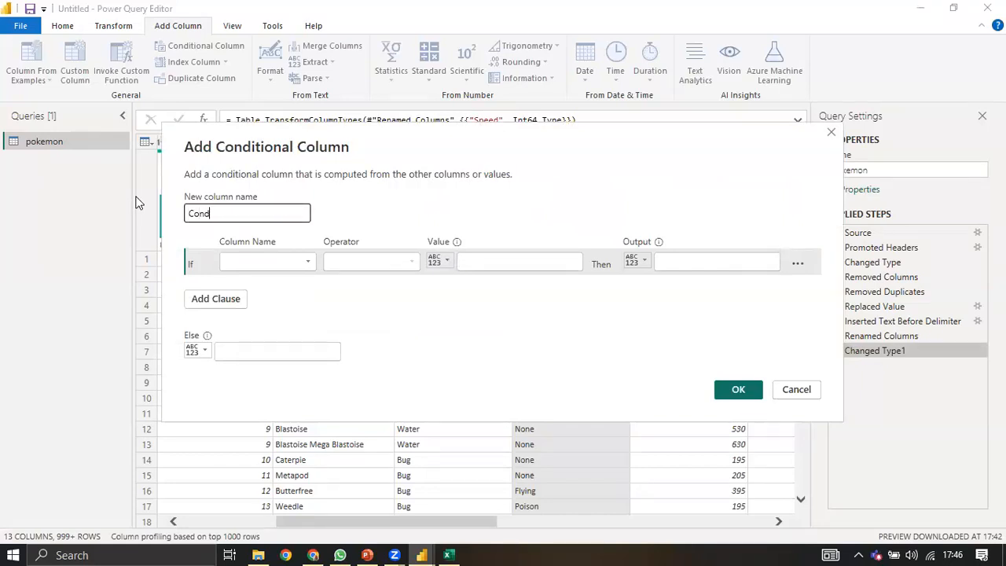
left_click(245, 264)
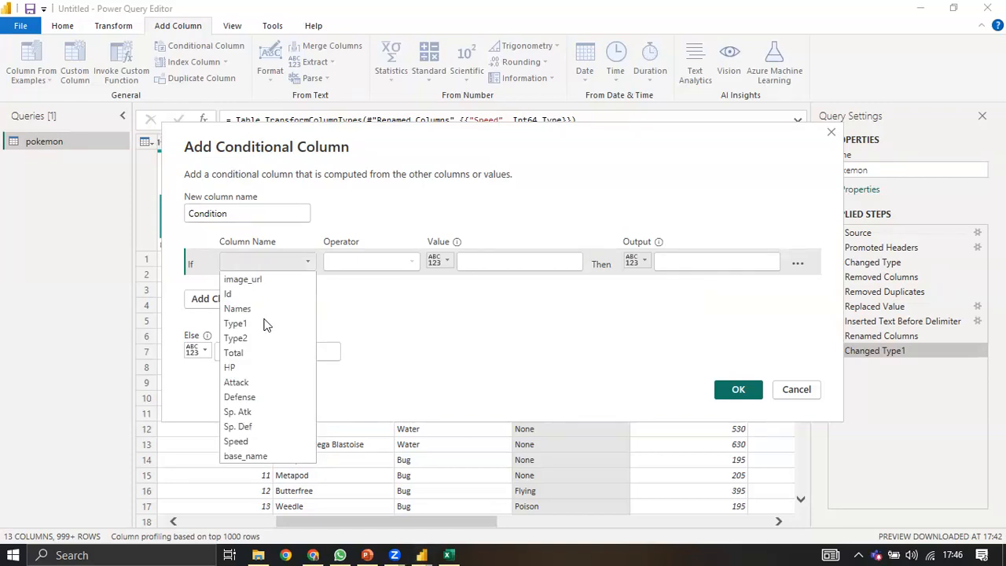
left_click(267, 325)
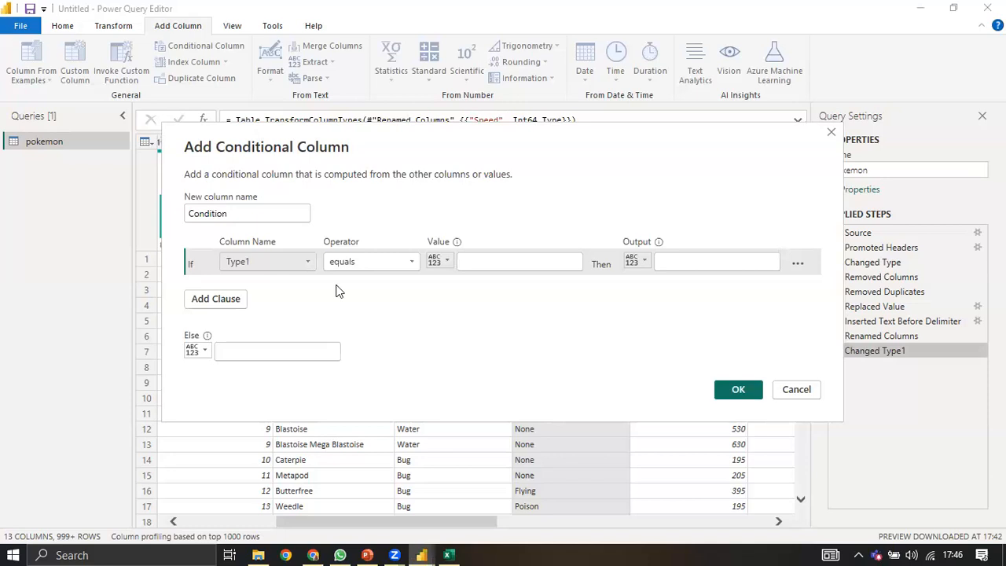
left_click(458, 261)
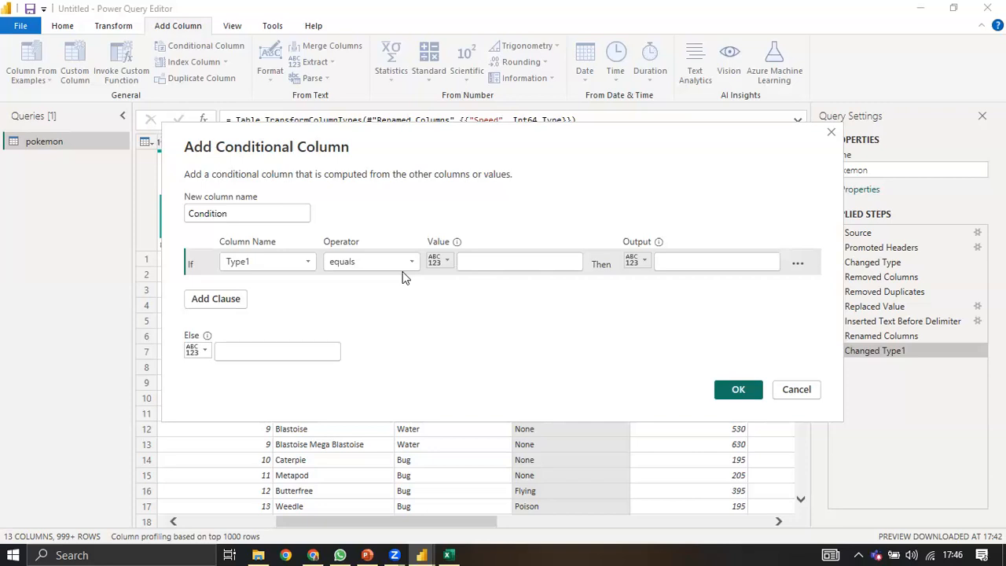
type("Grass")
left_click(696, 257)
left_click(680, 260)
type("1")
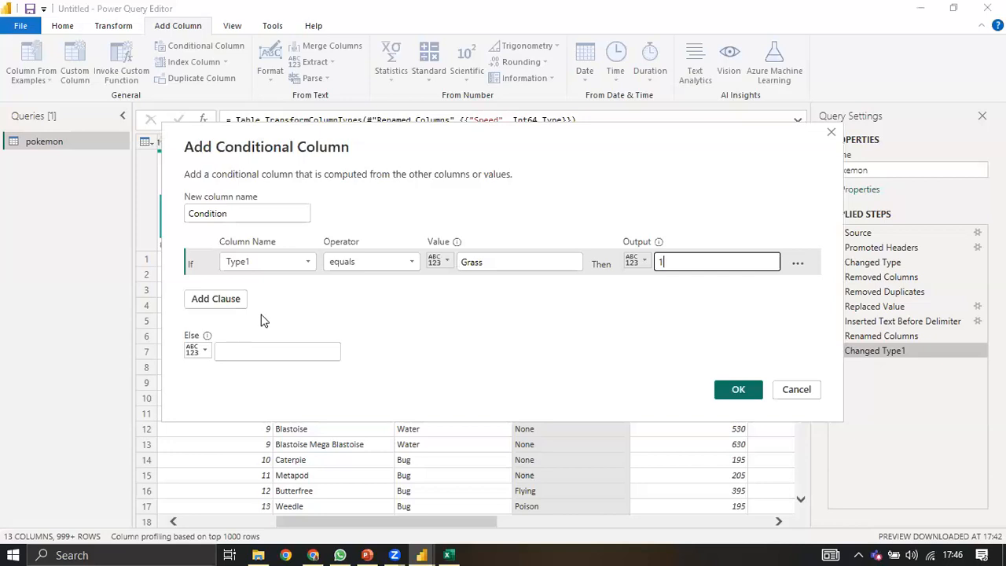
Step: Add a second rule mapping Type1 Fire to 2
left_click(241, 299)
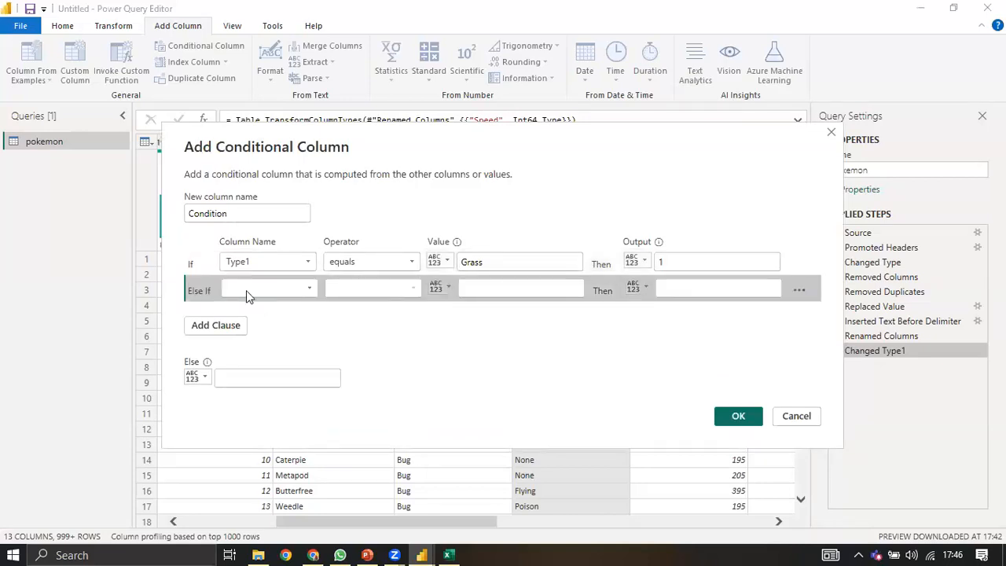
left_click(246, 290)
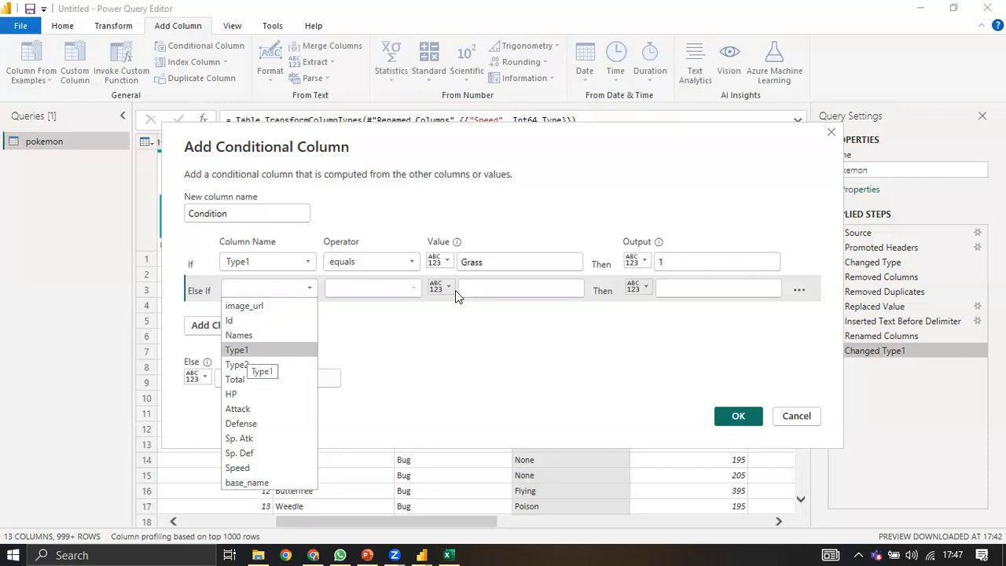
key("Return")
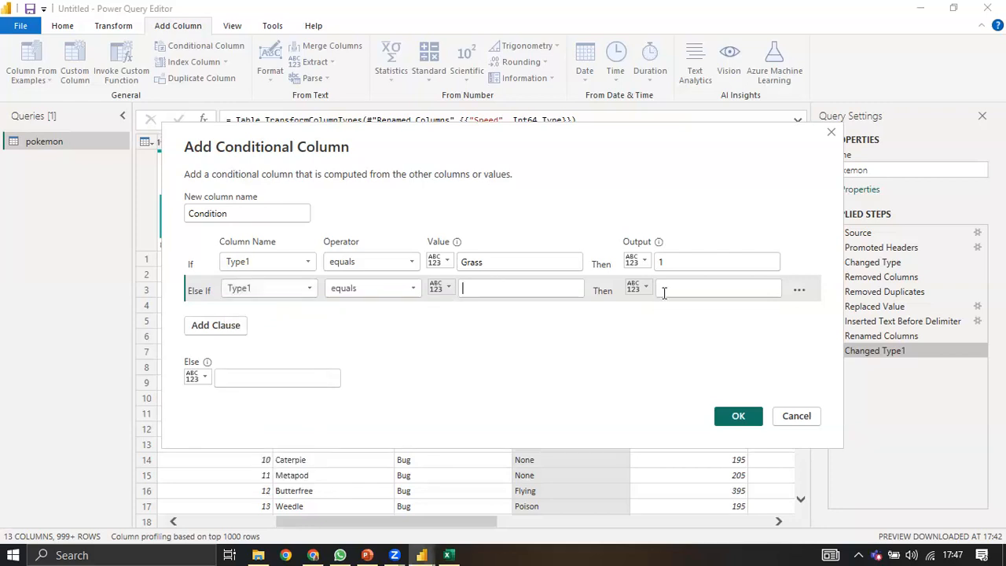
type("Fire")
key("Tab")
type("2")
Step: Add a third rule mapping Type1 Water to 4
left_click(249, 321)
left_click(303, 311)
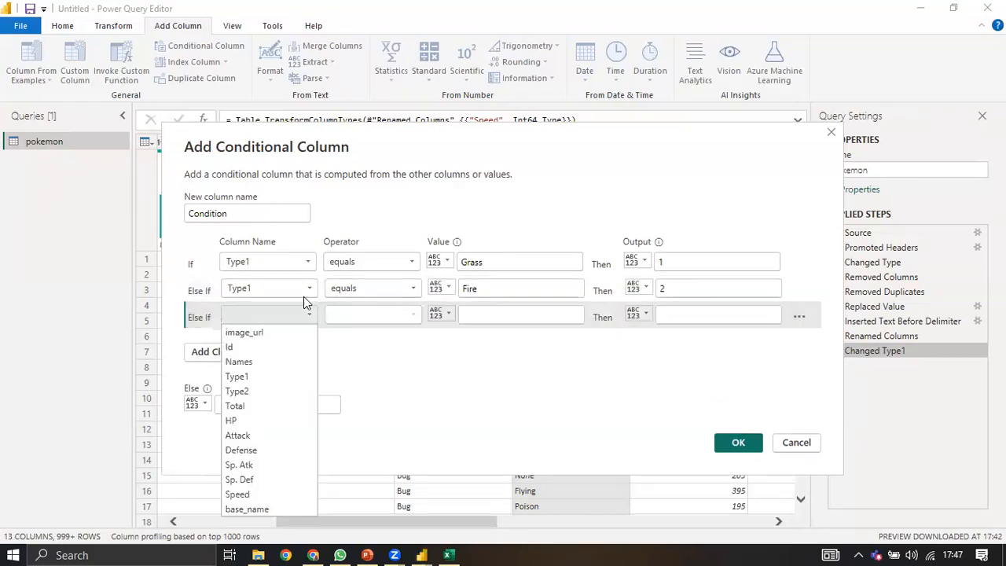
left_click(236, 377)
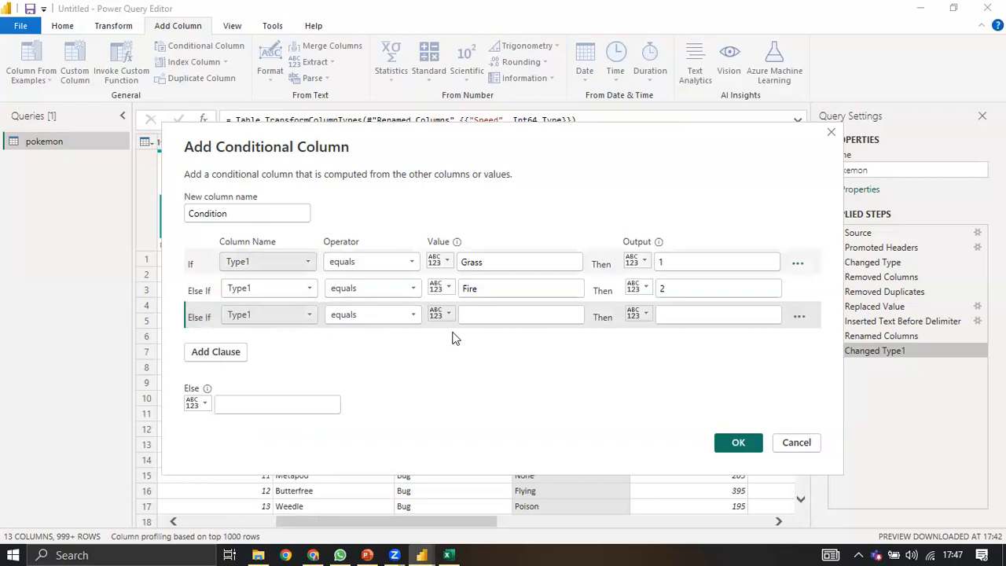
left_click(380, 311)
left_click(380, 312)
left_click(376, 318)
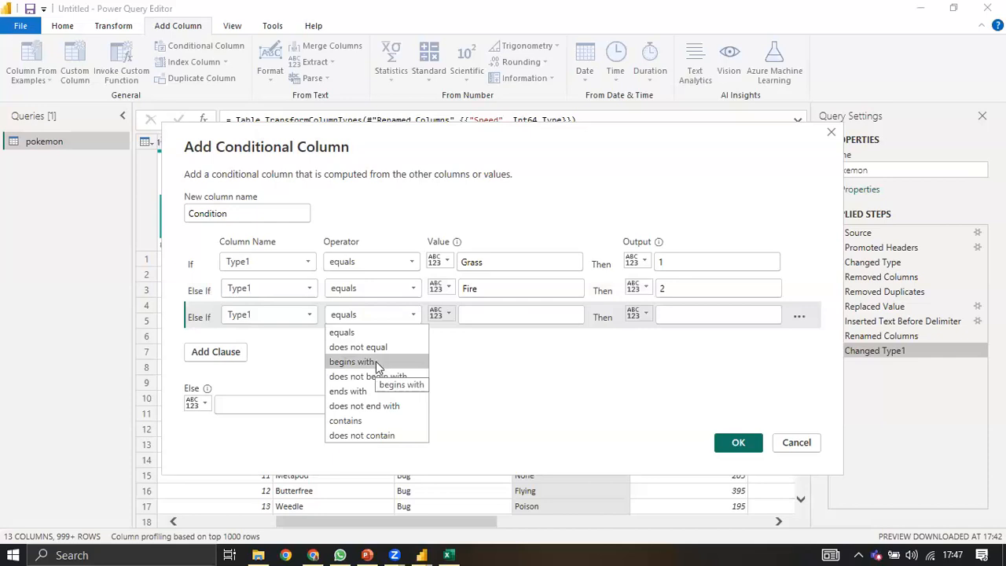
left_click(468, 317)
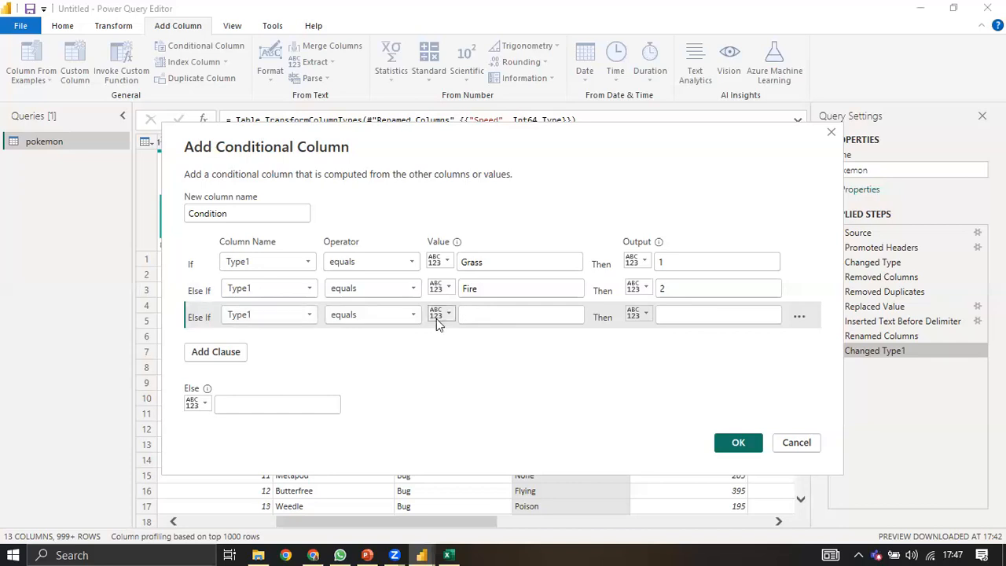
type("Water")
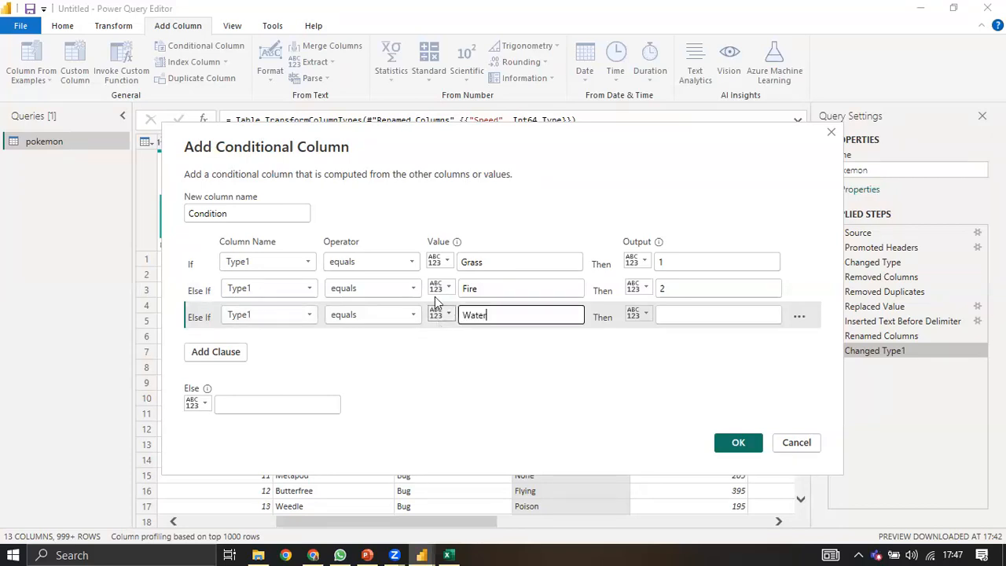
left_click(676, 322)
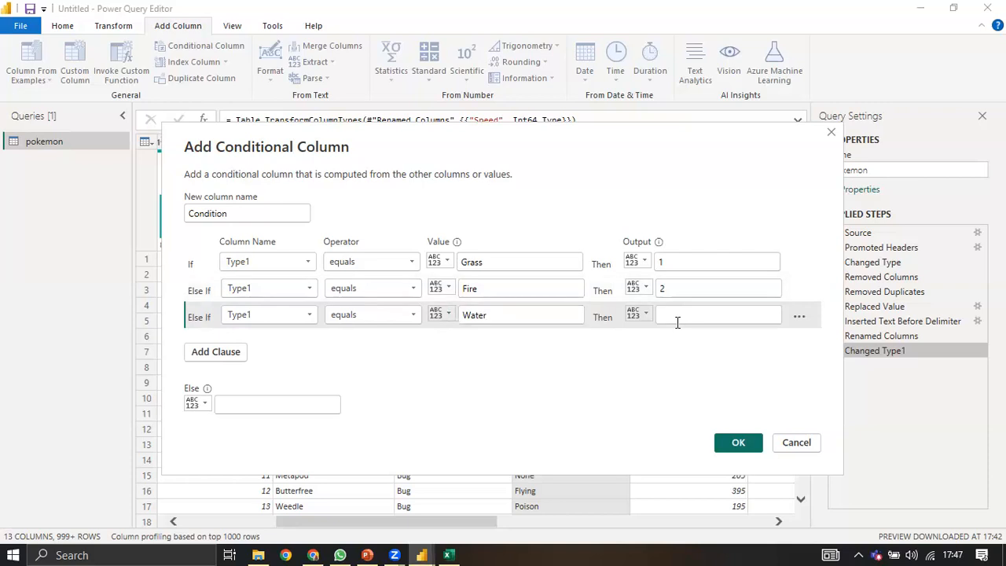
type("4")
Step: Add a fourth rule mapping Type1 Bug to 3, set Else to 0, and confirm
left_click(238, 351)
left_click(479, 343)
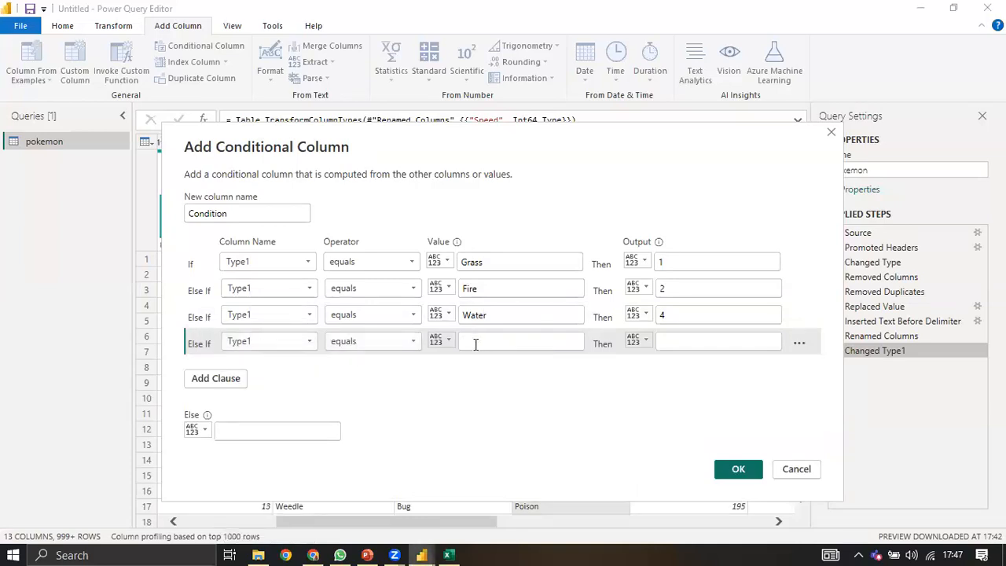
type("Bug")
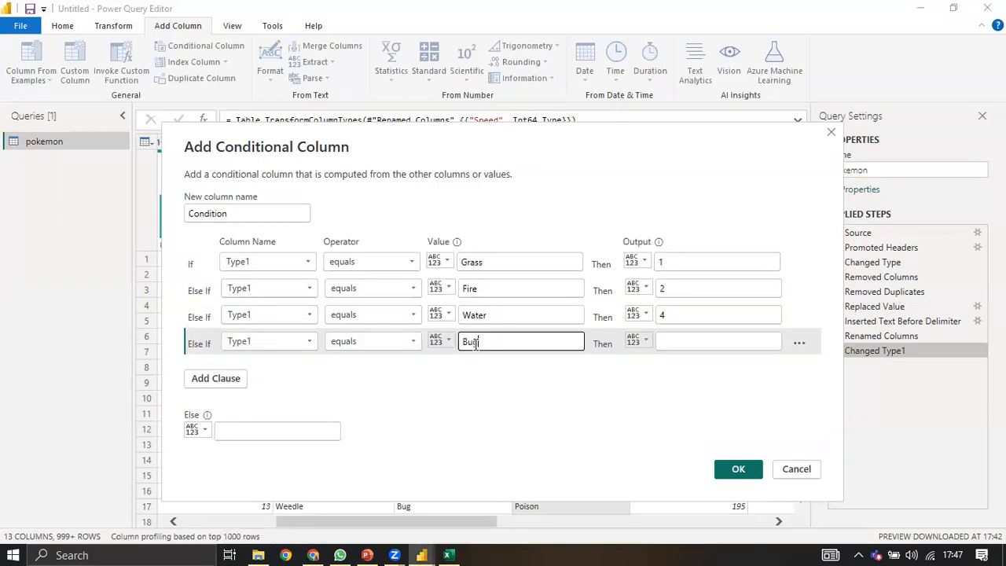
left_click(701, 342)
type("3")
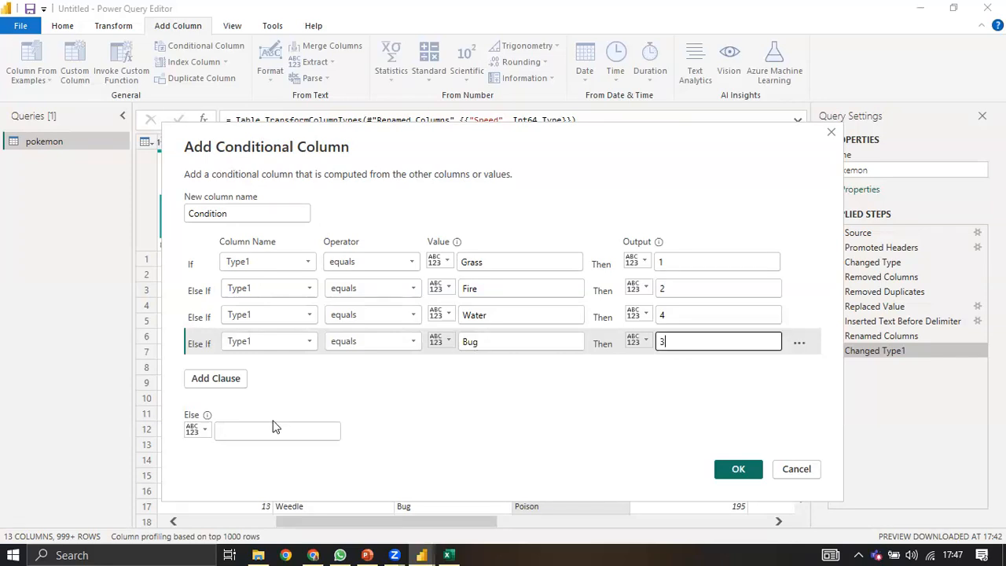
left_click(235, 432)
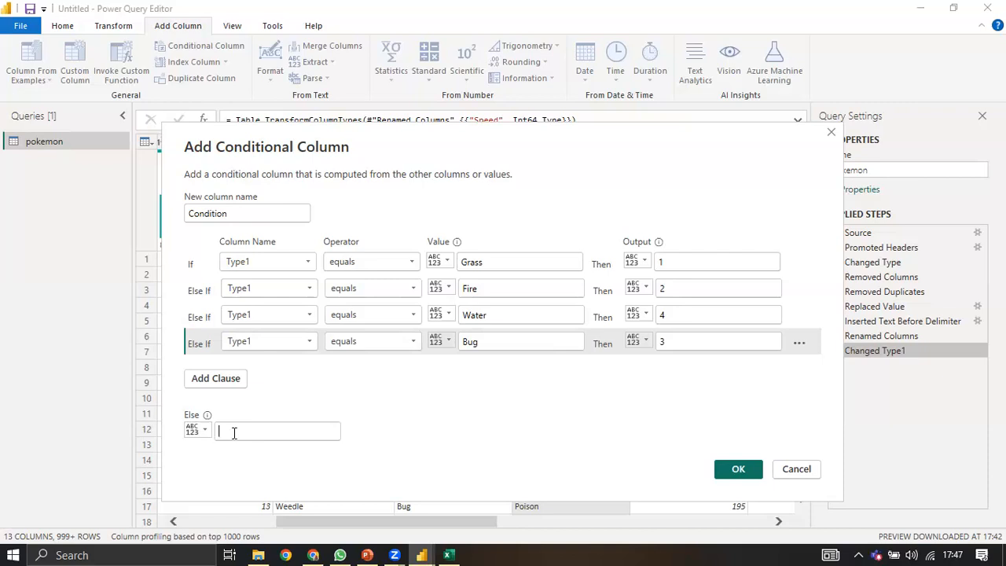
type("0")
left_click(732, 471)
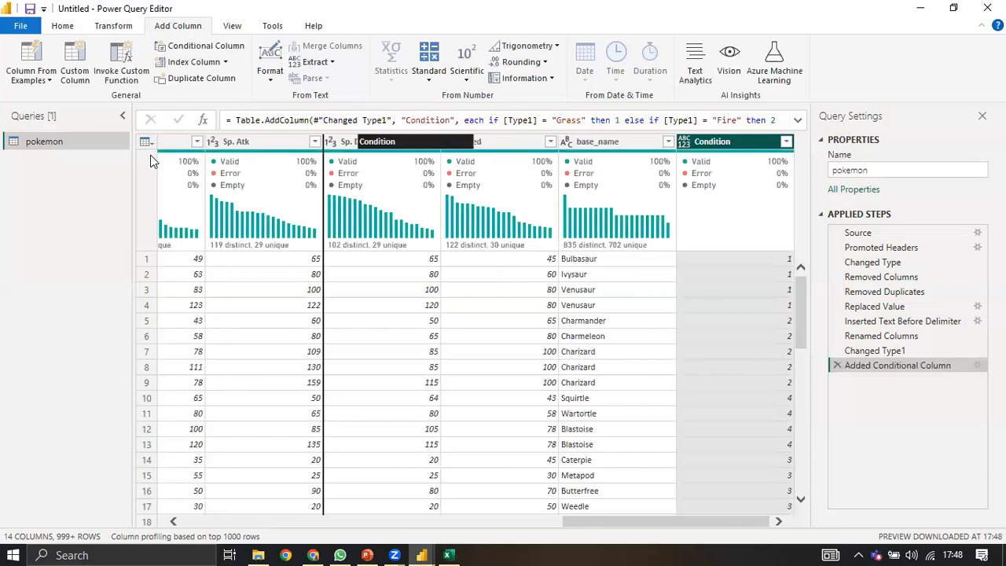
Step: Drag the Condition column so it sits between Type1 and Type2
left_click_drag(151, 160, 152, 160)
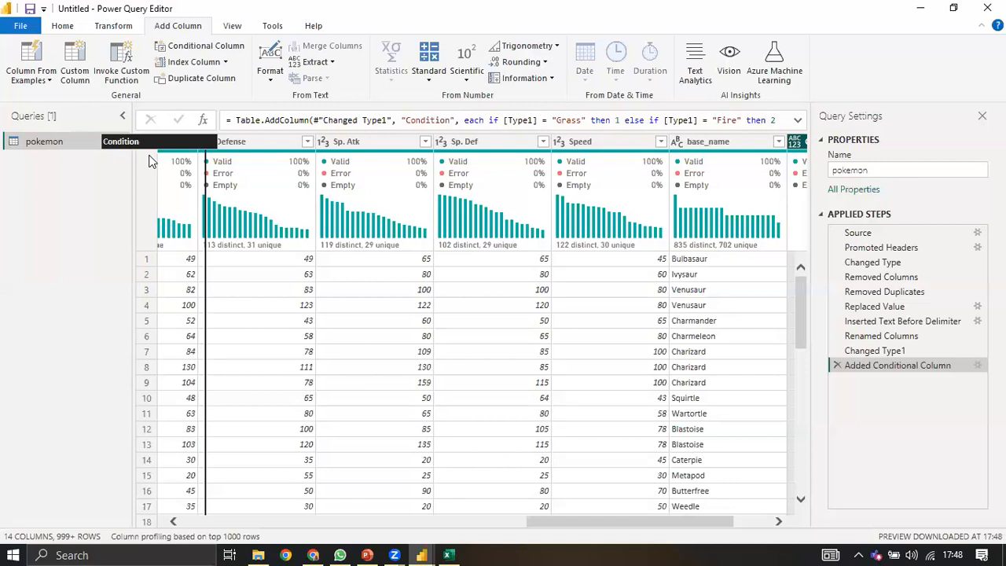
left_click_drag(152, 160, 504, 204)
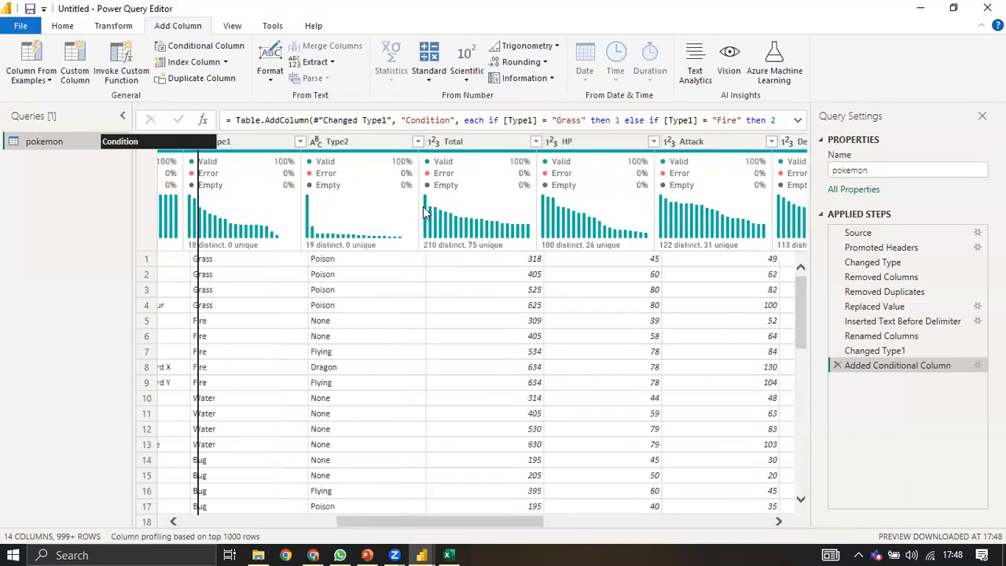
left_click_drag(424, 207, 421, 209)
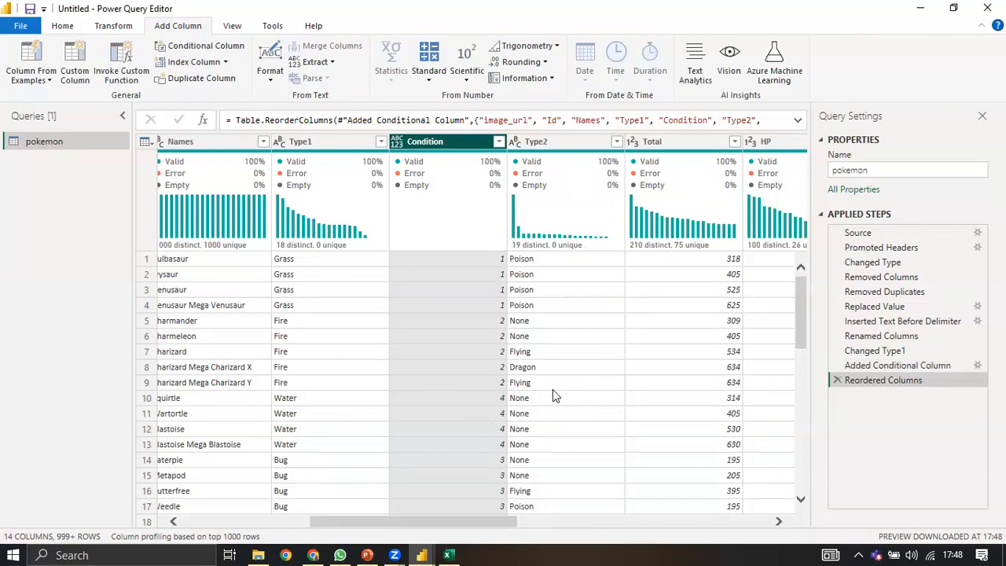
left_click(225, 62)
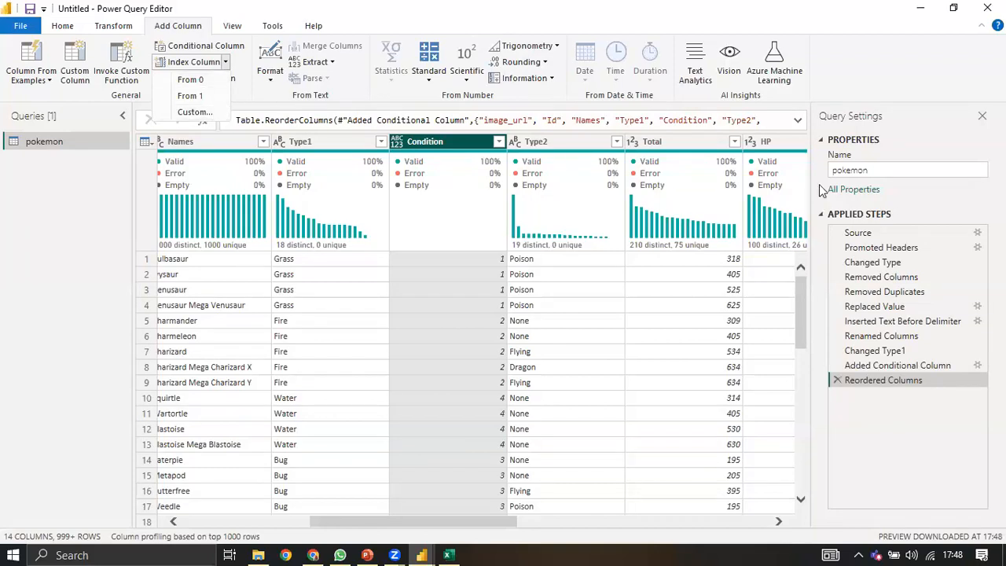
Step: Delete the Condition helper column
left_click(459, 178)
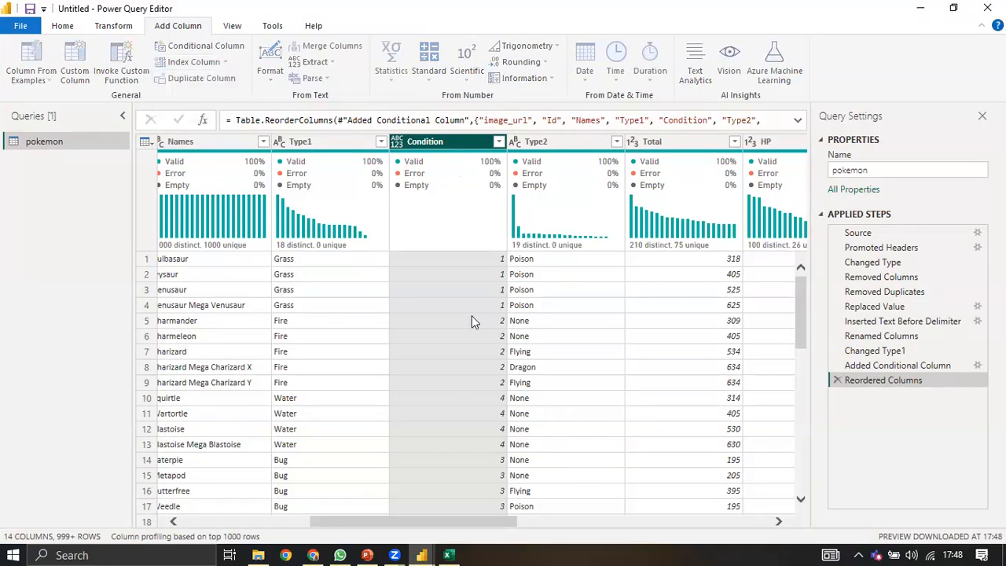
key("Delete")
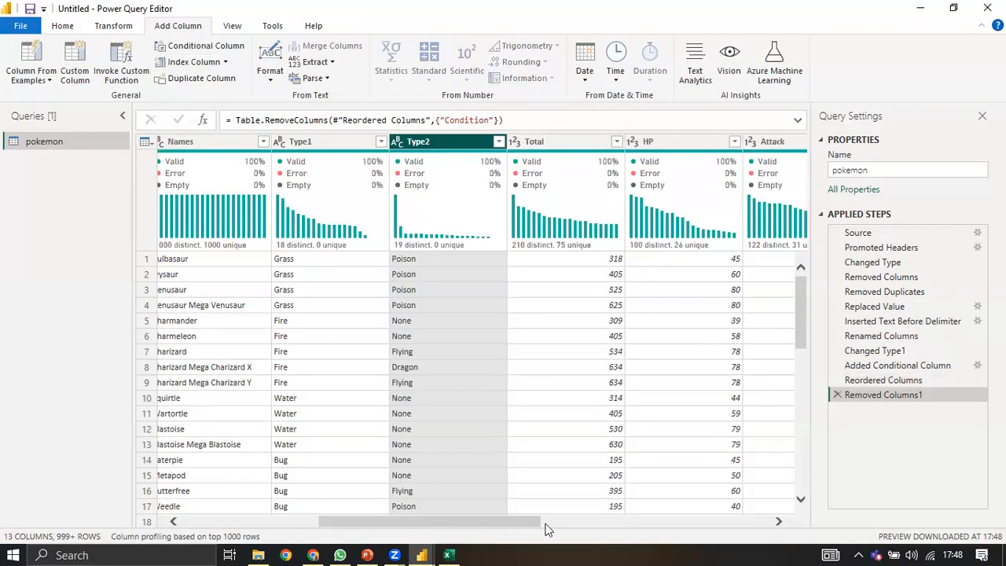
left_click(691, 525)
left_click_drag(648, 525, 695, 535)
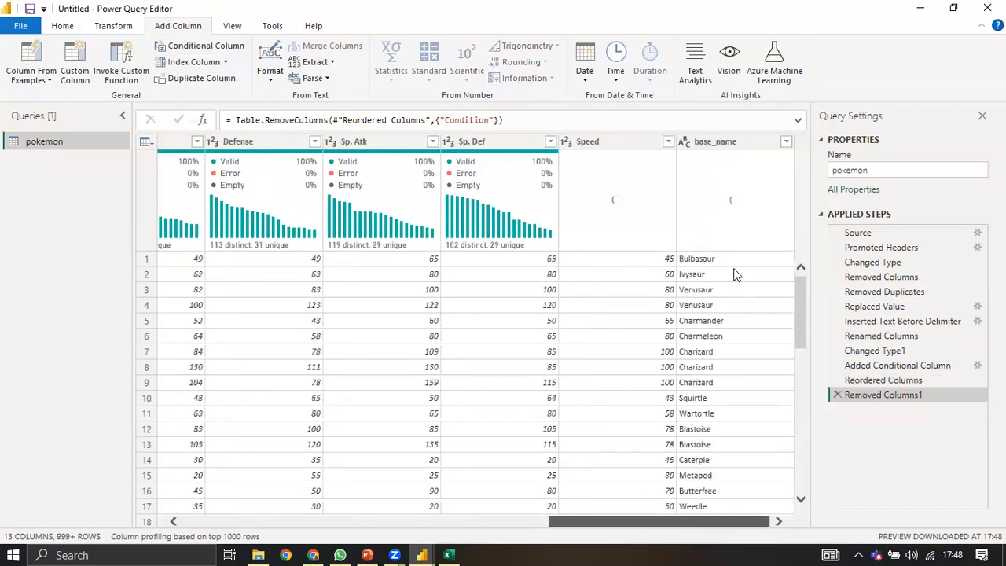
Step: Remove the base_name helper column via its header menu
left_click(709, 144)
right_click(710, 146)
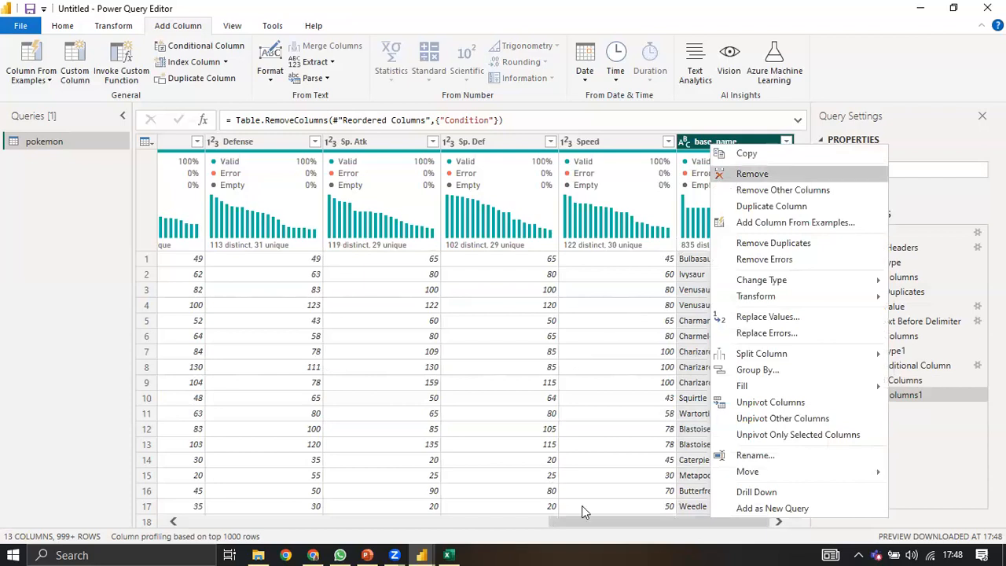
left_click_drag(584, 520, 201, 508)
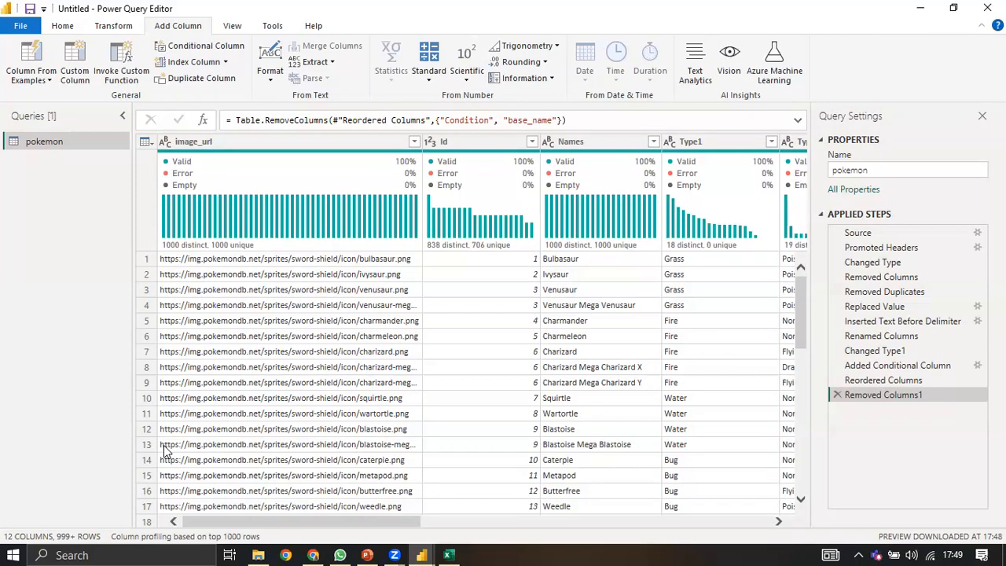
left_click(254, 520)
left_click_drag(328, 523, 434, 532)
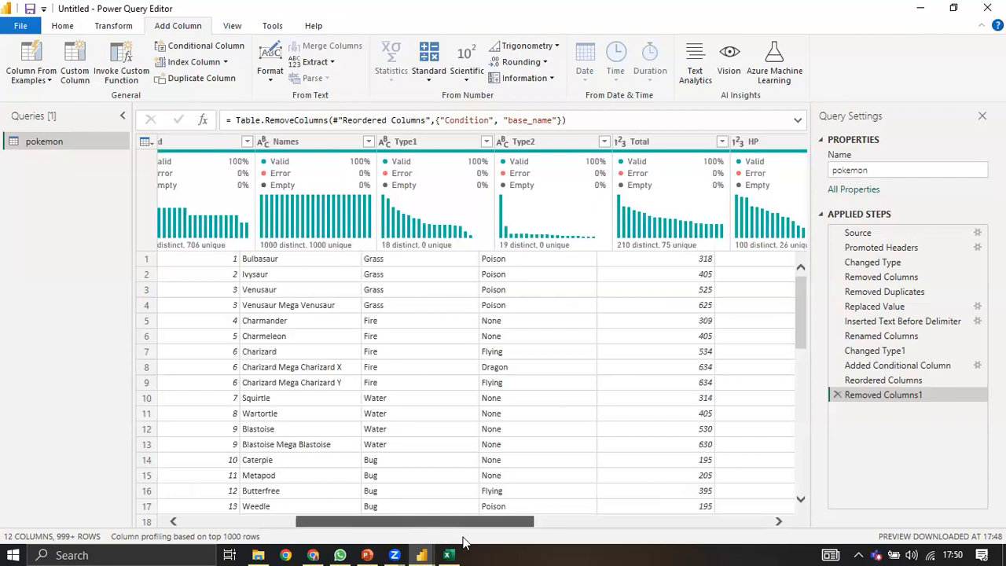
left_click_drag(530, 544, 582, 548)
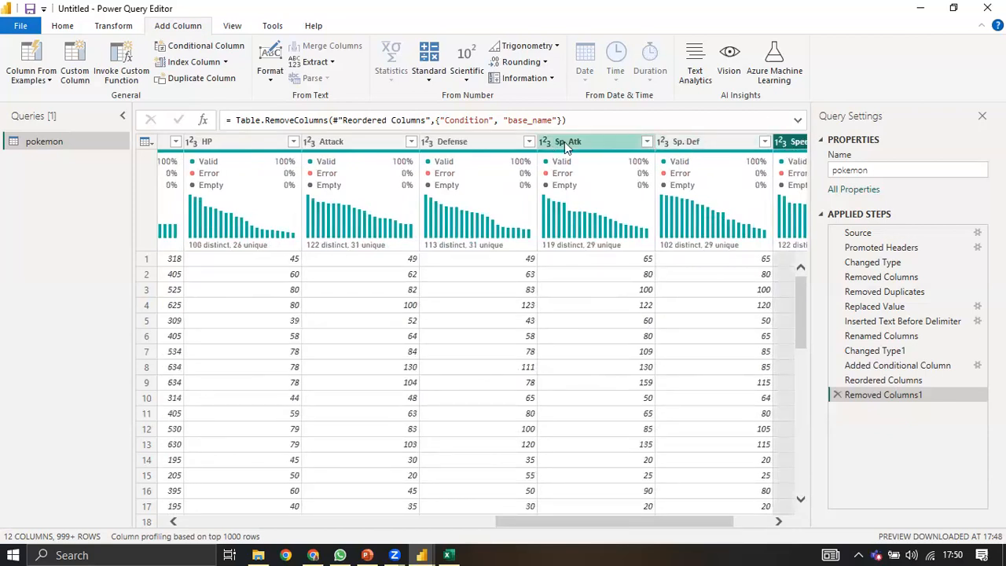
left_click_drag(563, 522, 468, 531)
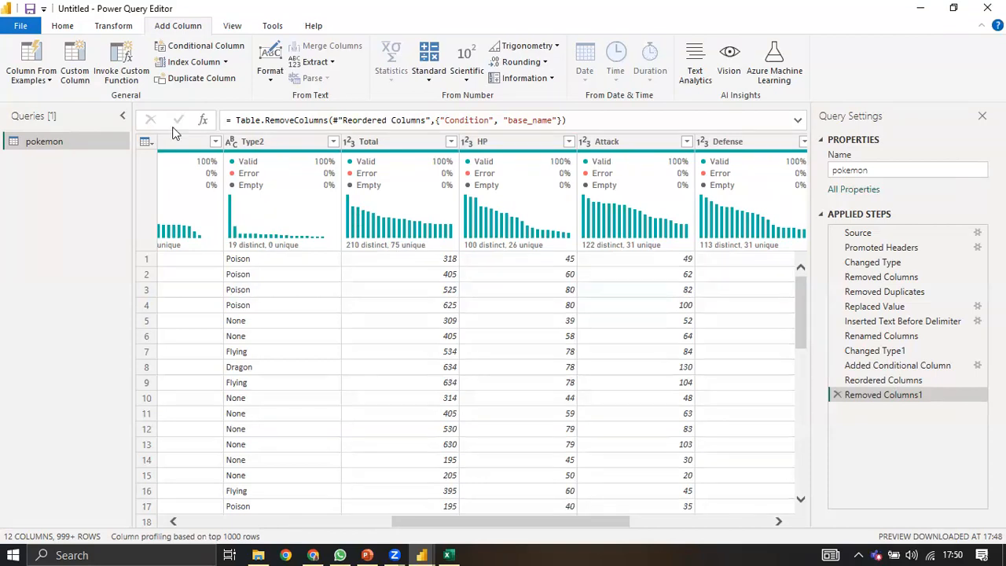
left_click(191, 140)
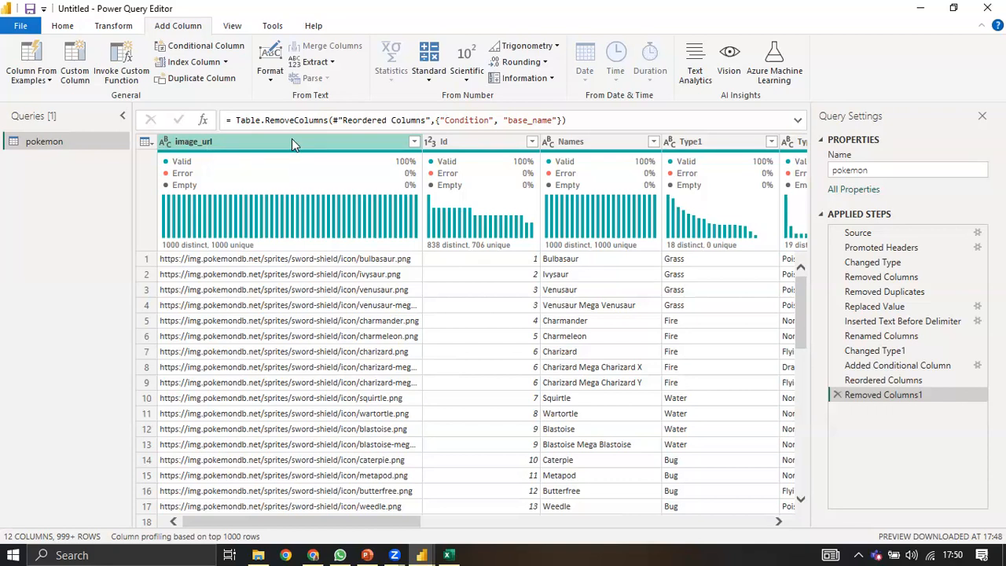
Step: Select image_url through Total and apply Unpivot Other Columns to the six stat columns
left_click(271, 138)
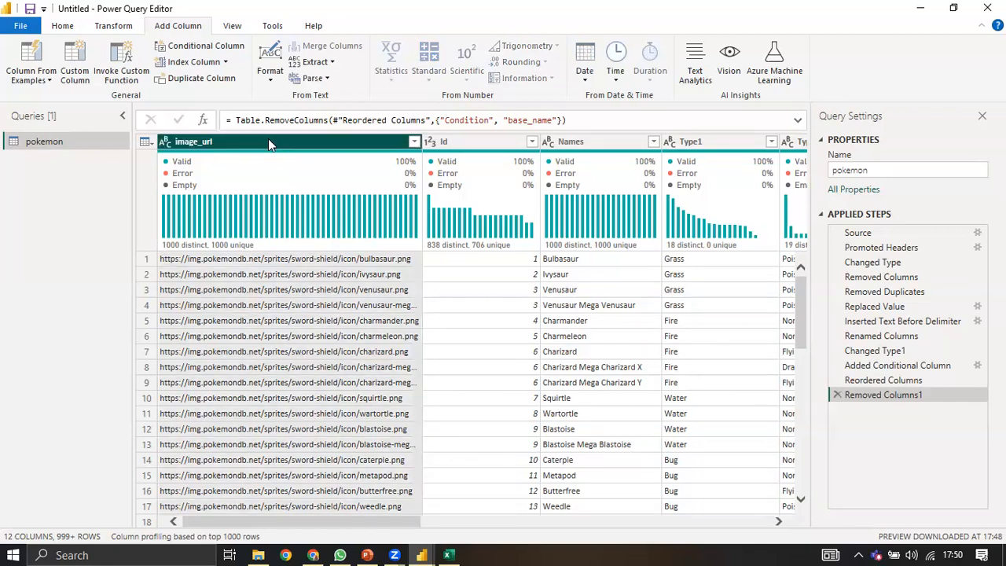
key("shift+Right")
key("shift+Right")
key("shift+Right")
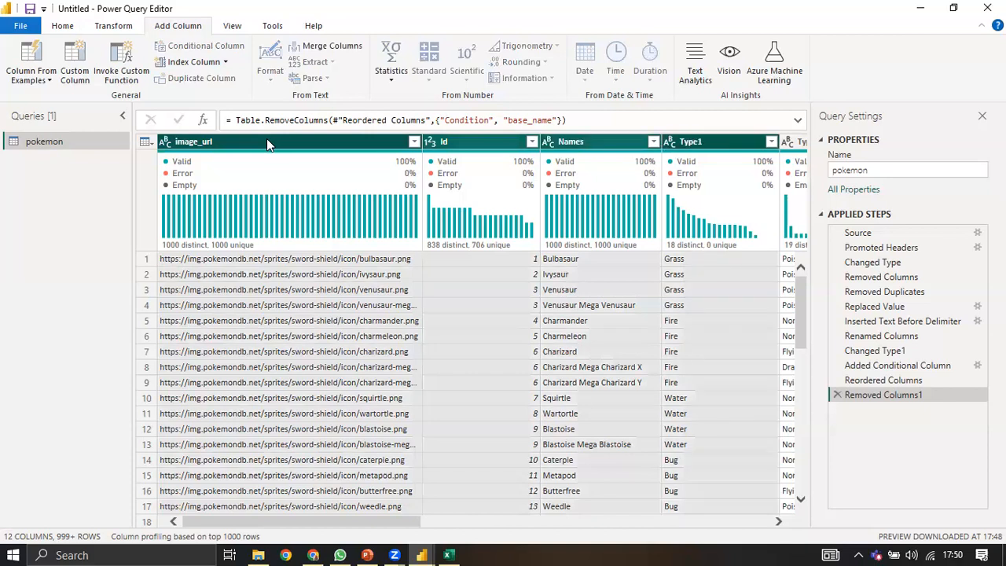
key("shift+Right")
key("shift+Right")
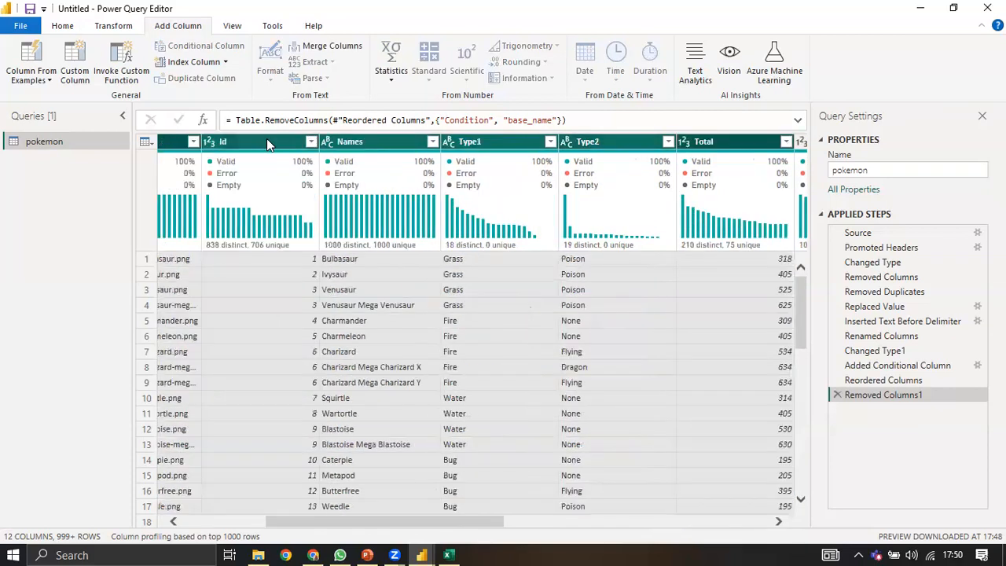
key("shift+Right")
key("shift+Left")
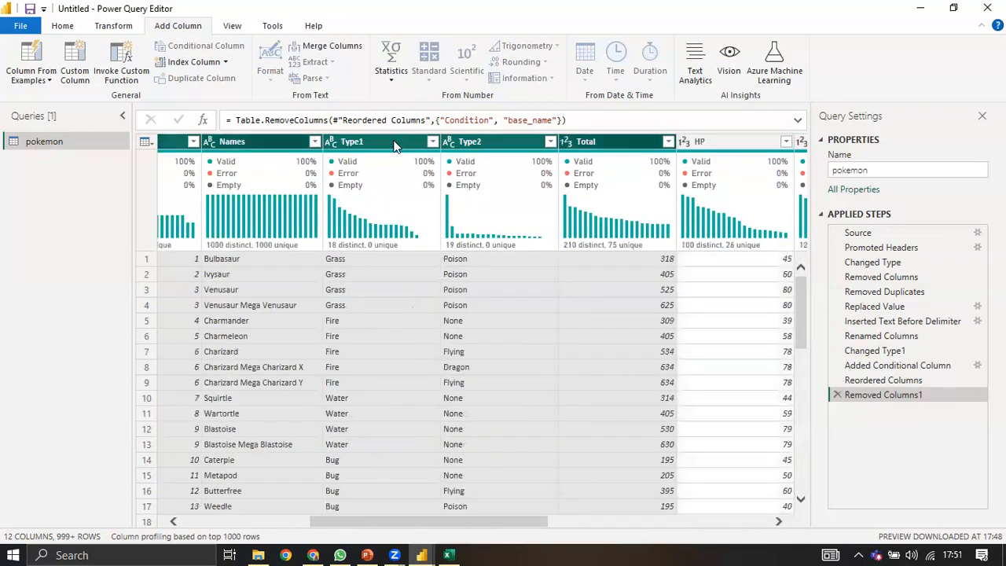
right_click(389, 142)
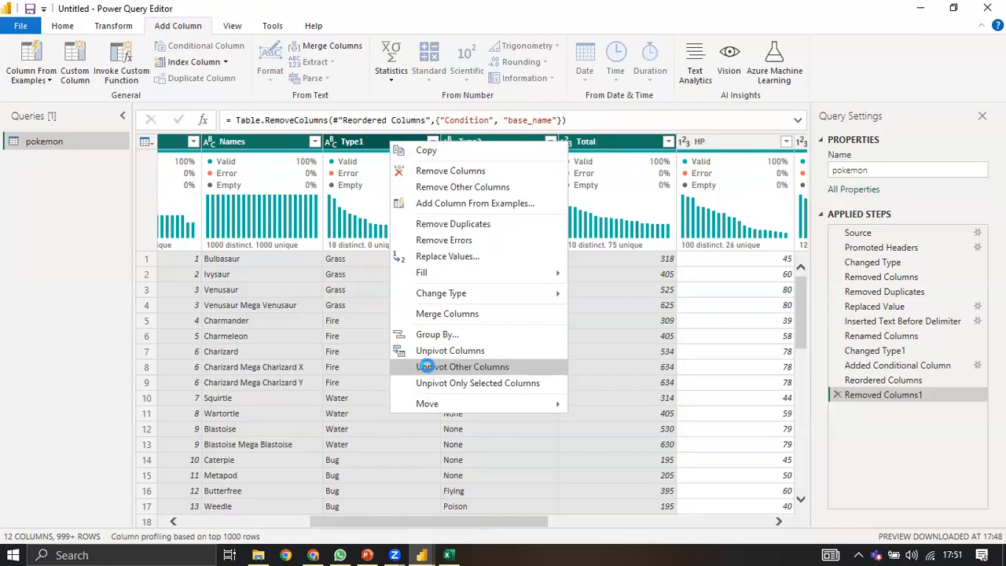
left_click(428, 367)
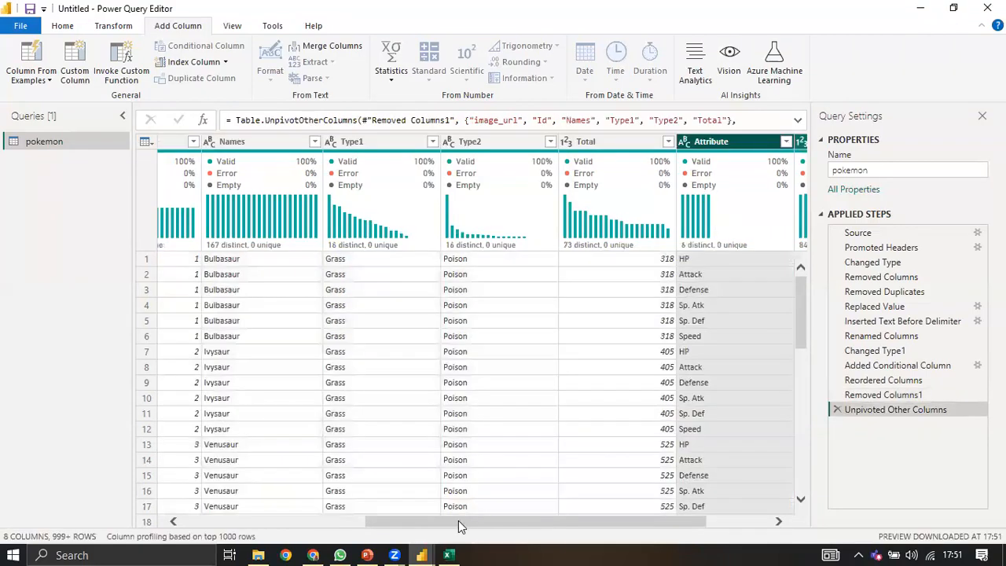
left_click_drag(458, 520, 609, 521)
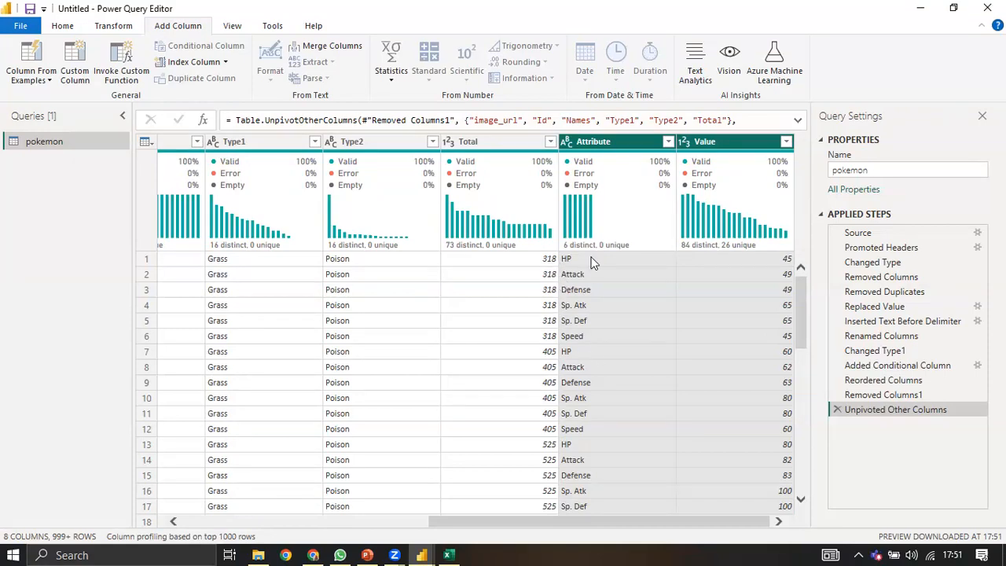
left_click(619, 142)
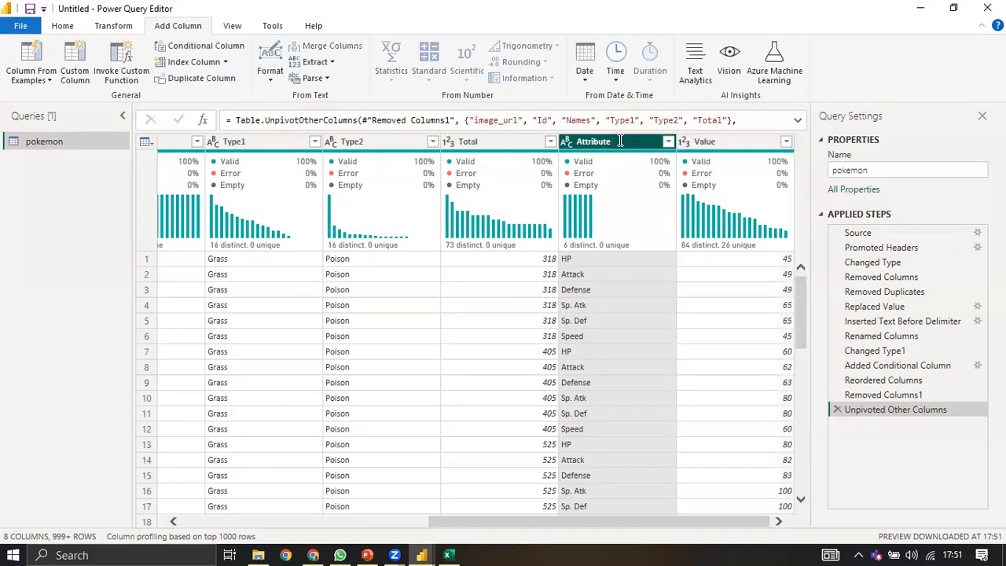
Step: Rename the Attribute column header to Battle_metric
key("F2")
key("BackSpace")
key("BackSpace")
key("BackSpace")
key("BackSpace")
key("BackSpace")
key("BackSpace")
key("BackSpace")
key("BackSpace")
key("BackSpace")
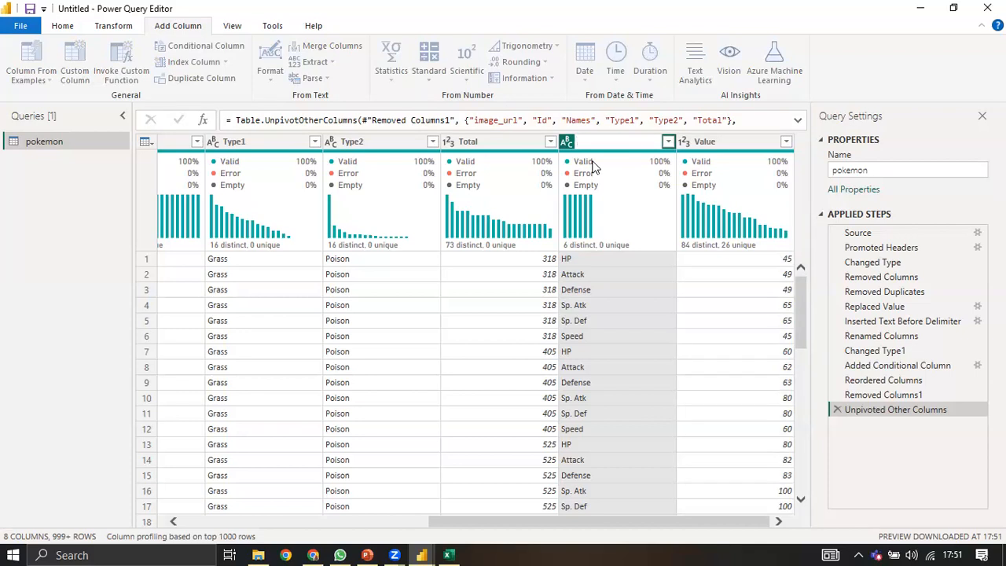
type("Battle_metric")
key("Return")
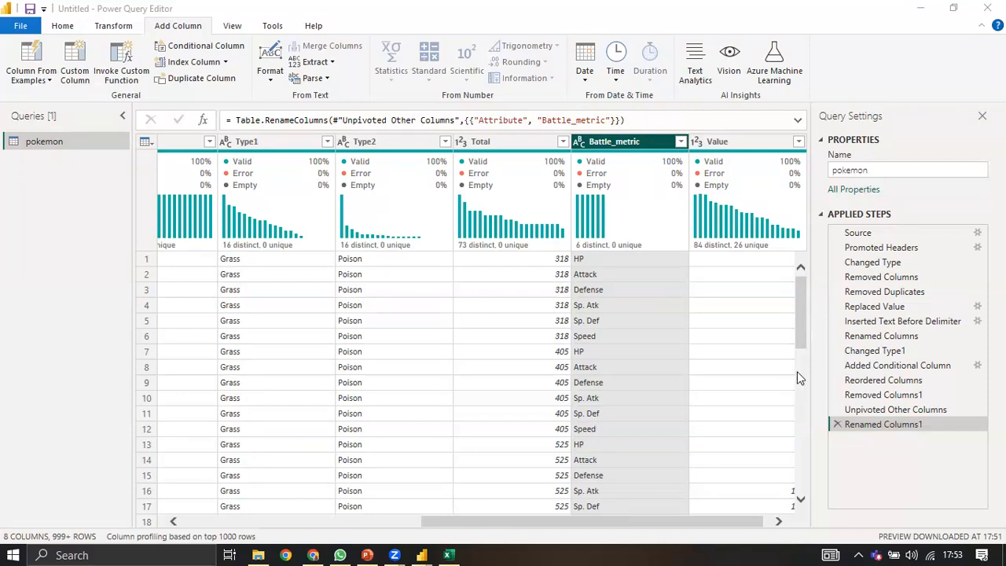
scroll(754, 298, "down", 5)
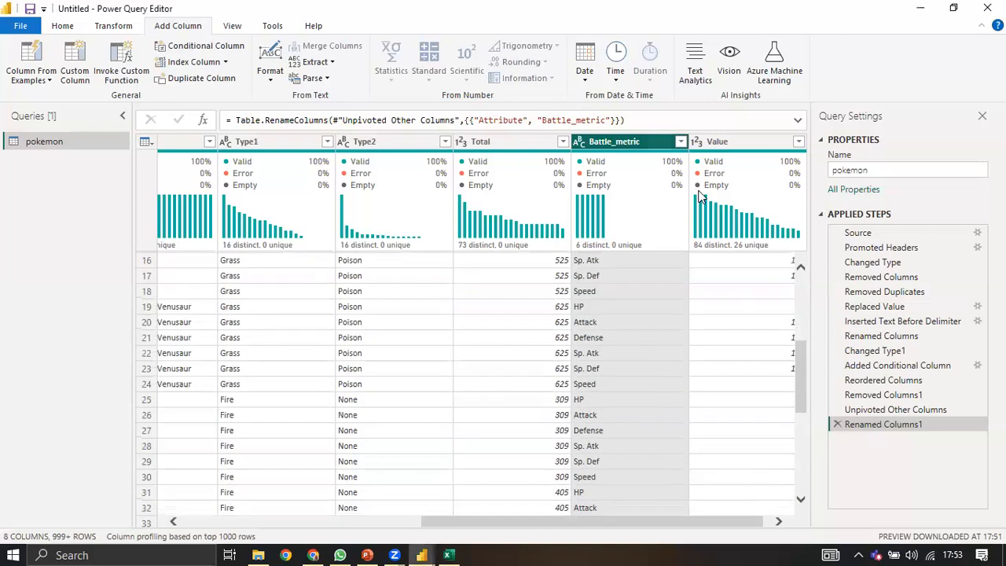
left_click(838, 425)
left_click(837, 410)
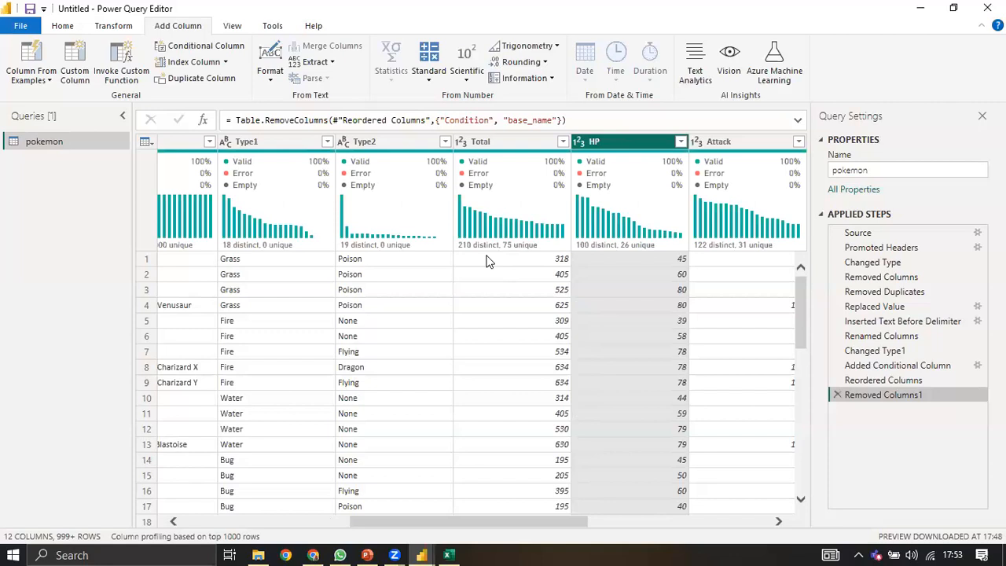
key("Home")
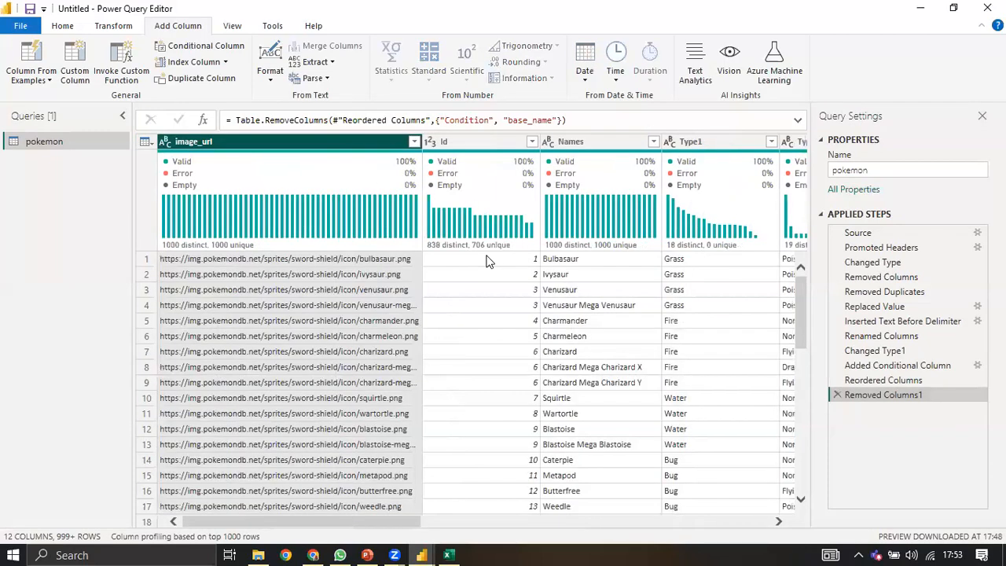
mouse_move(488, 257)
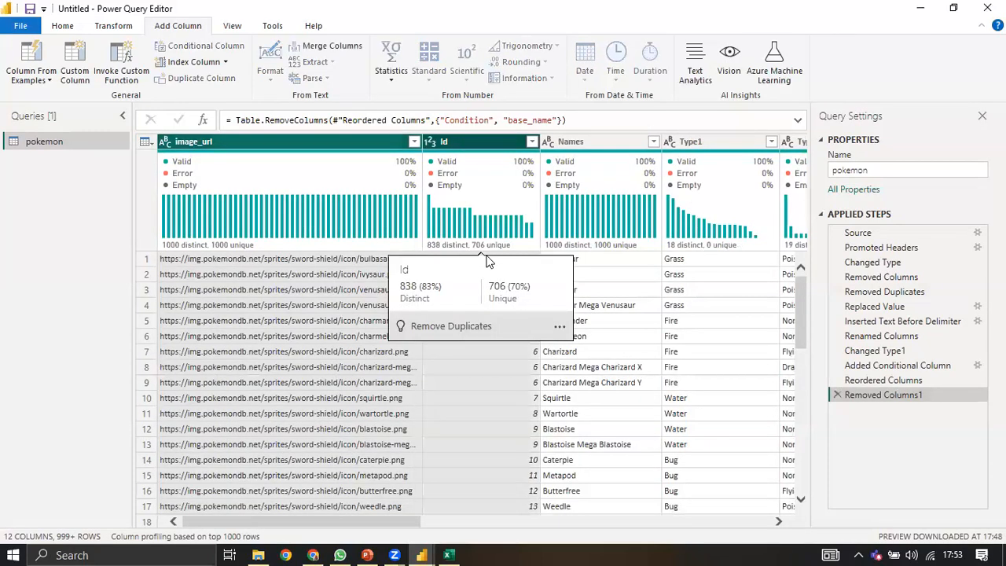
Step: Extend the column selection through Total and dismiss the column actions without changes
key("shift+Right")
key("shift+Right")
key("shift+Right")
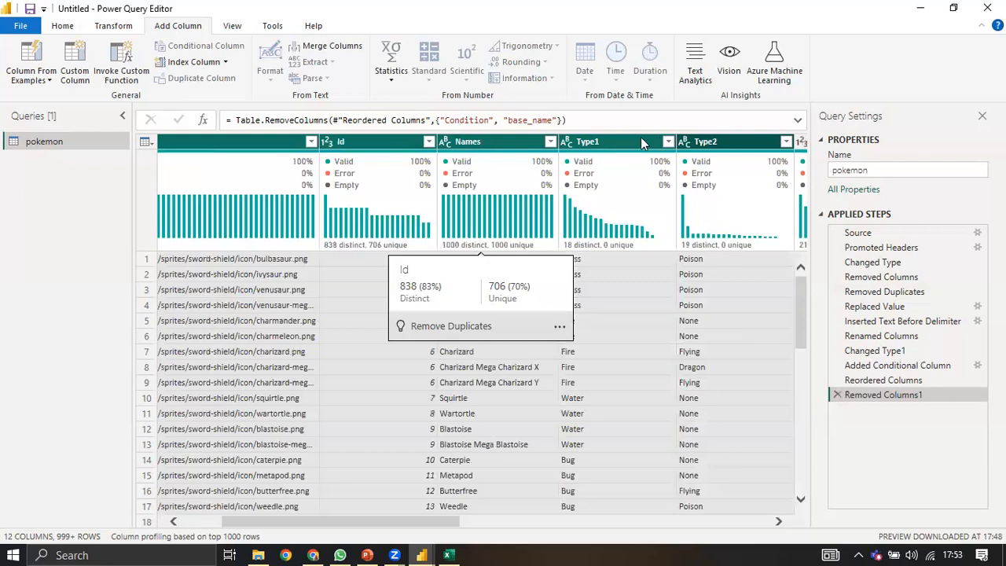
key("shift+Right")
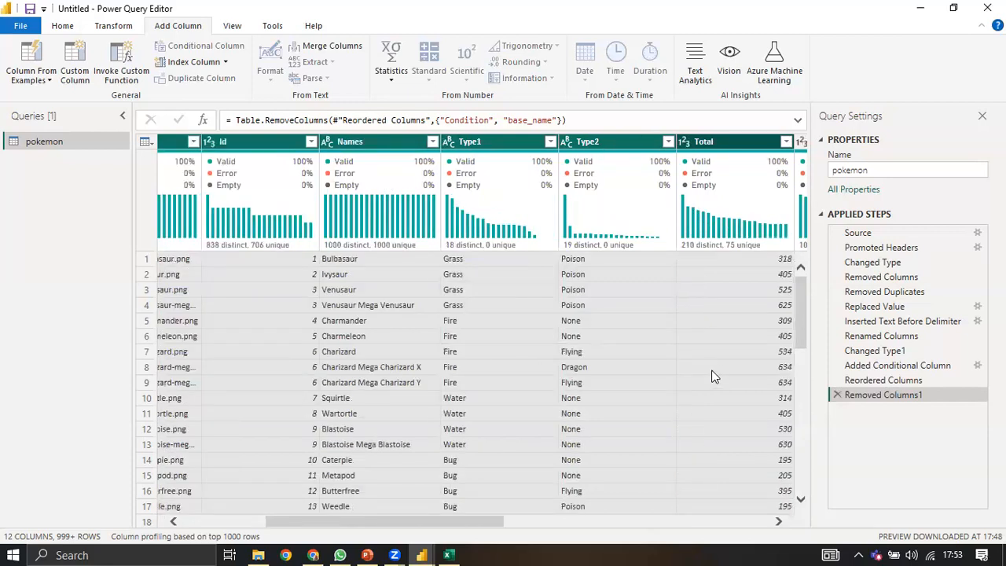
key("shift+F10")
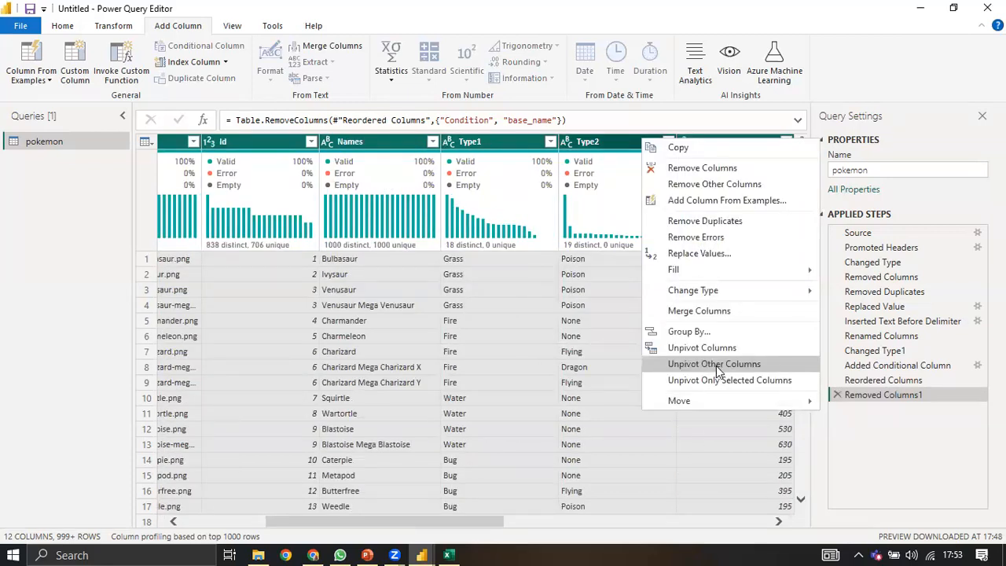
left_click(778, 521)
left_click(778, 522)
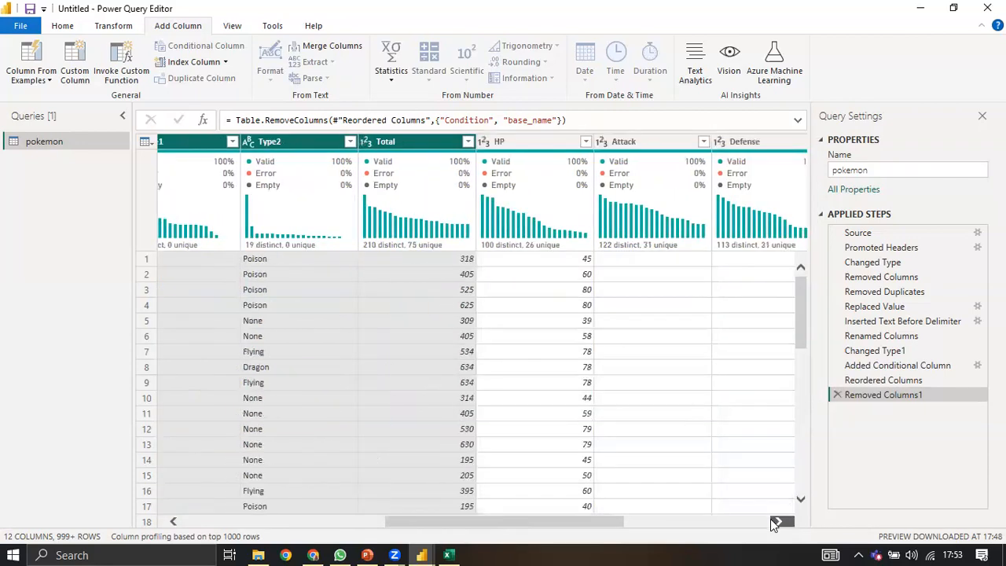
left_click(669, 528)
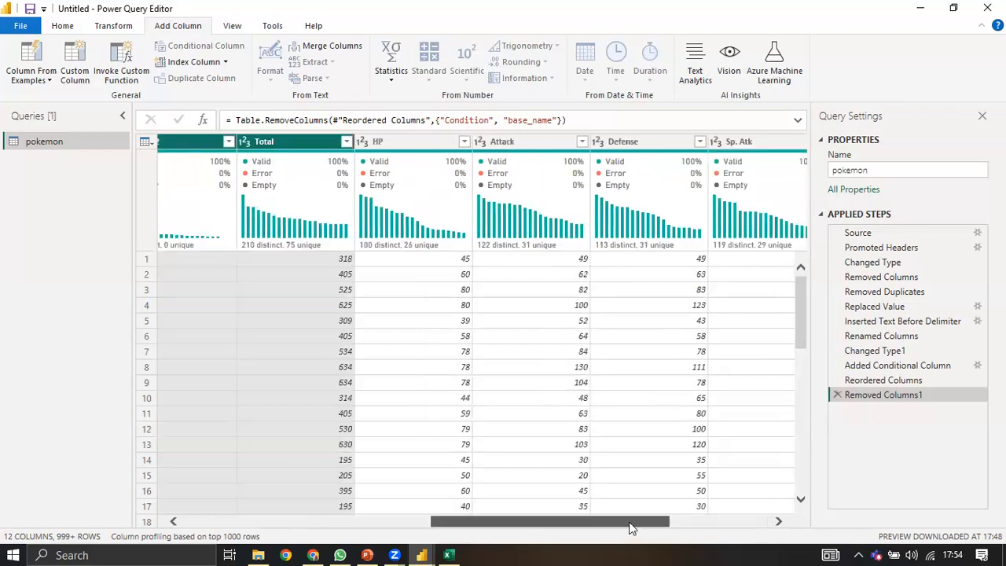
Step: Select the HP through Speed stat columns and unpivot them into Attribute and Value
key("Right")
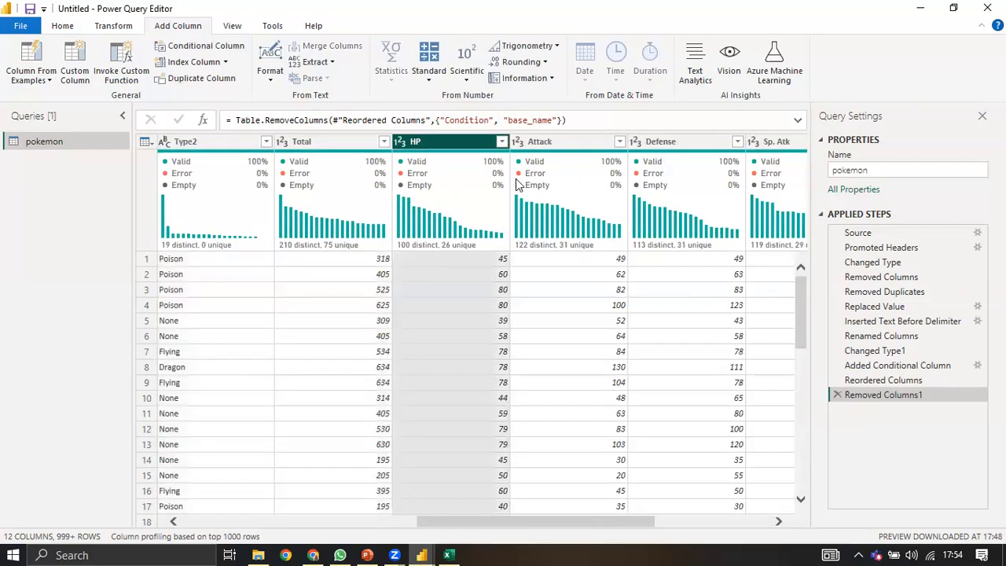
mouse_move(517, 183)
left_click_drag(486, 521, 168, 543)
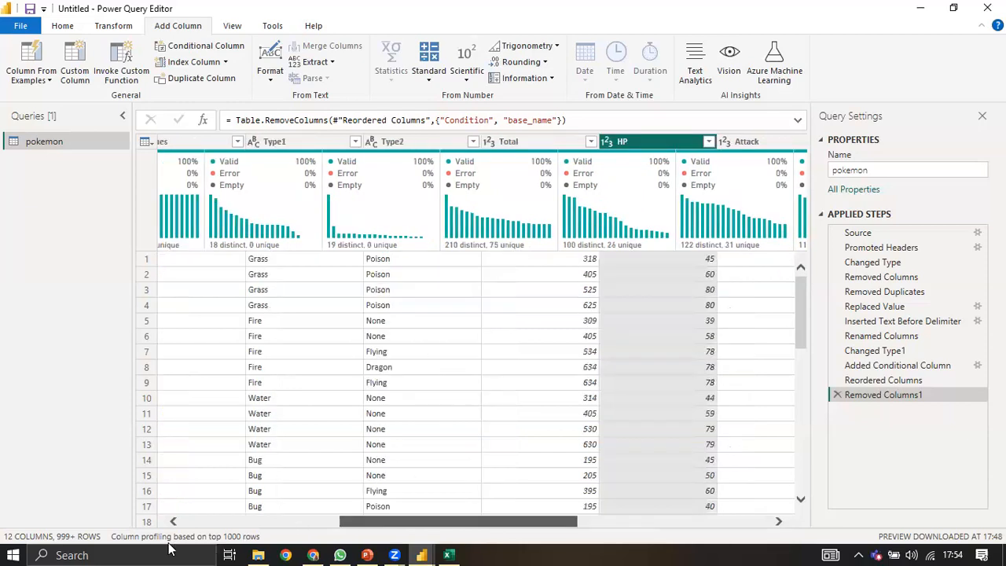
left_click_drag(460, 550, 541, 545)
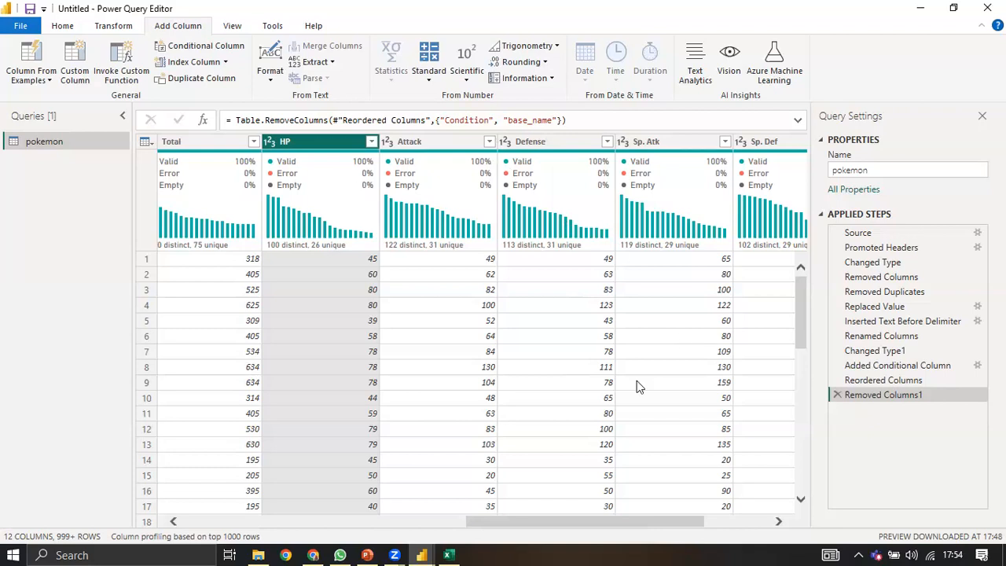
key("shift+Right")
key("shift+Right")
key("shift+Right")
key("shift+Right")
key("shift+Right")
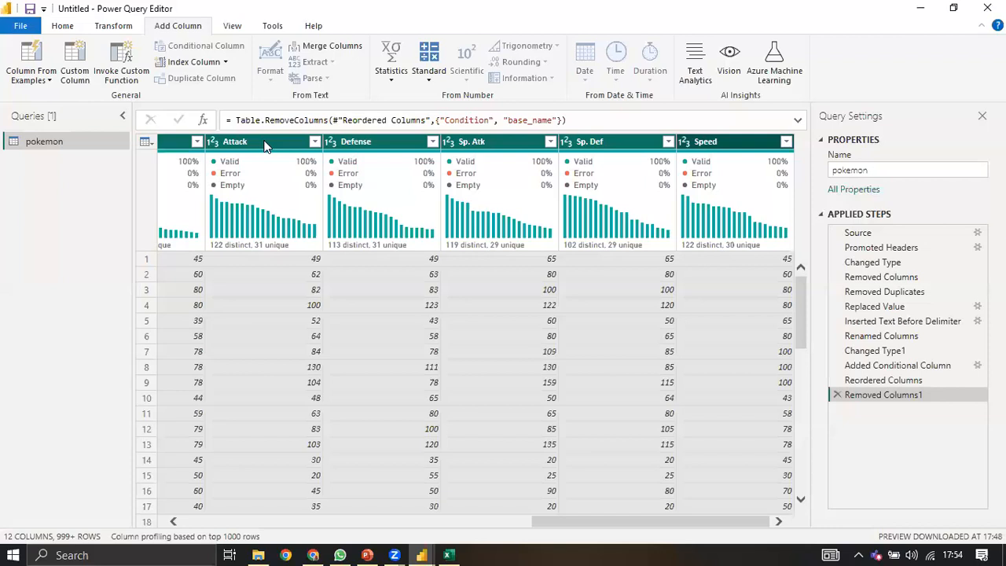
scroll(264, 146, "left", 1)
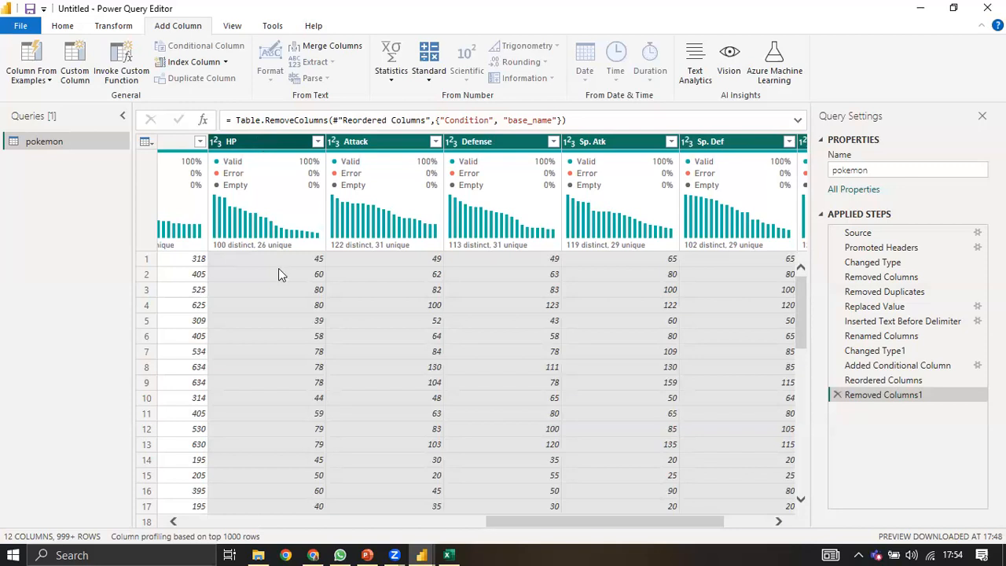
right_click(257, 143)
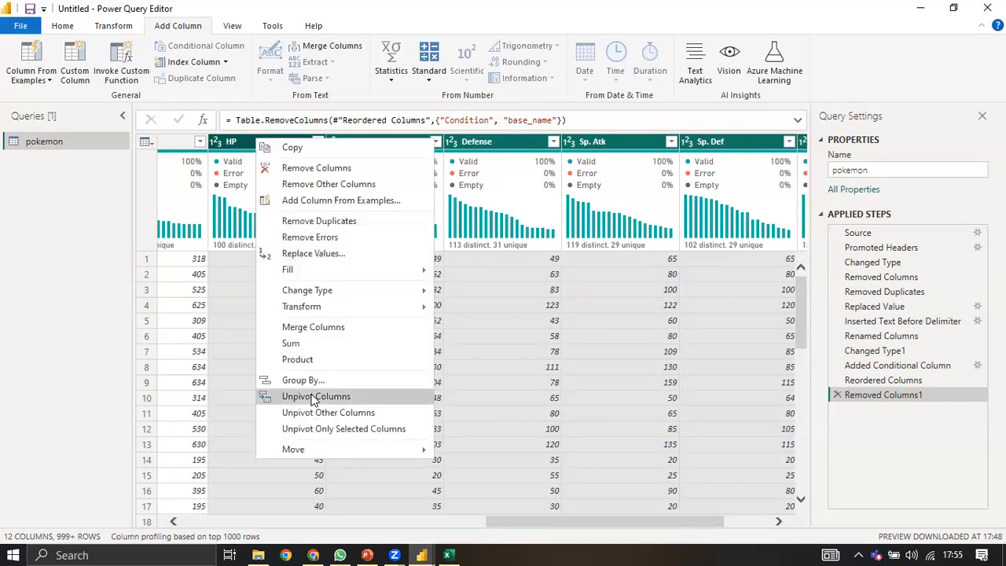
key("Escape")
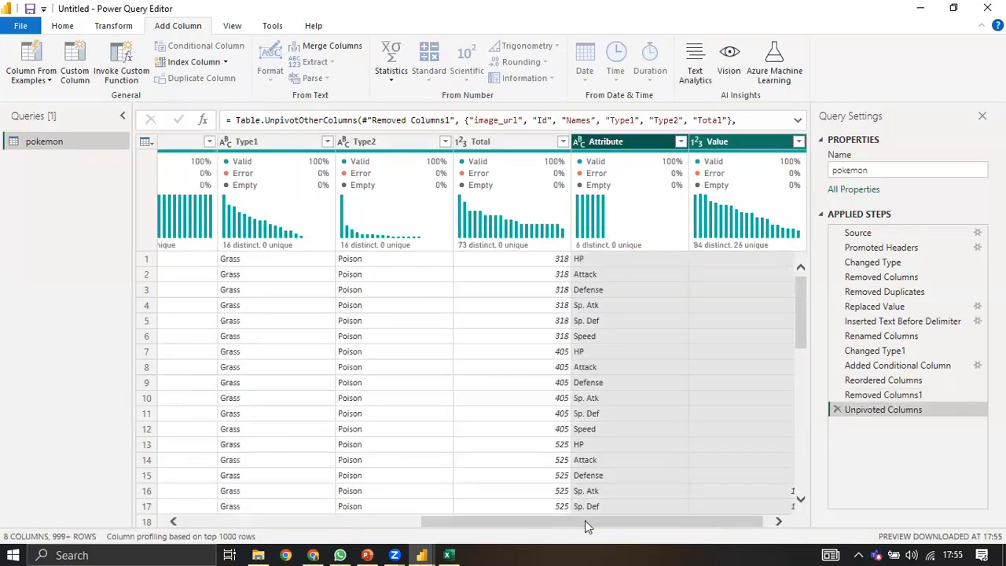
Step: Scroll through the unpivoted table and open the table actions menu at the grid's corner
left_click_drag(585, 520, 588, 512)
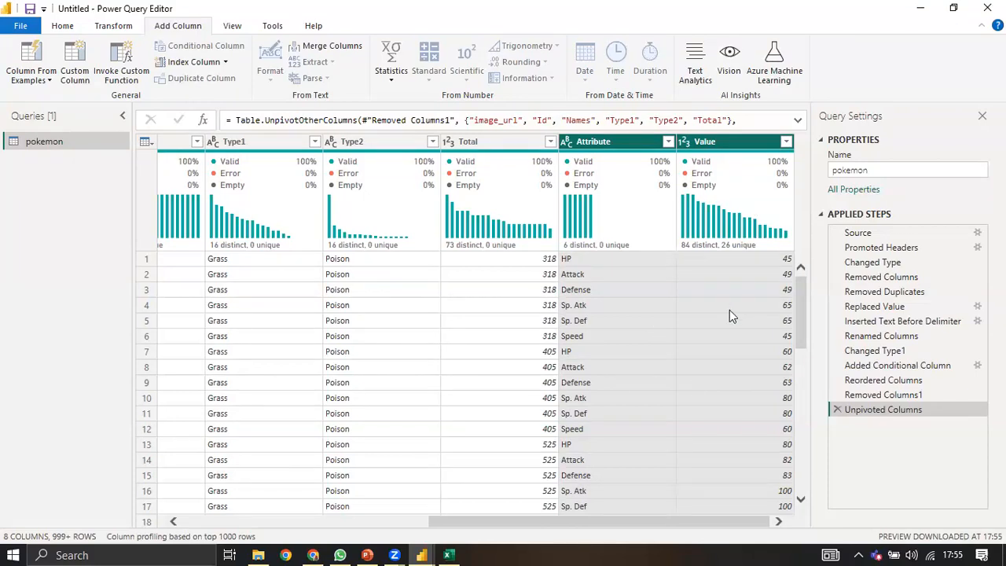
left_click_drag(595, 522, 480, 540)
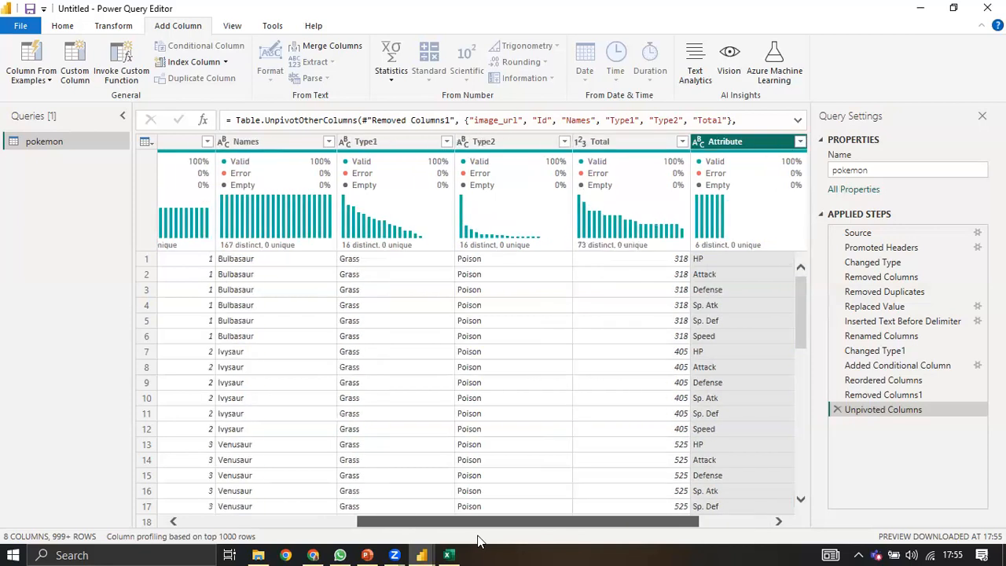
scroll(320, 264, "left", 2)
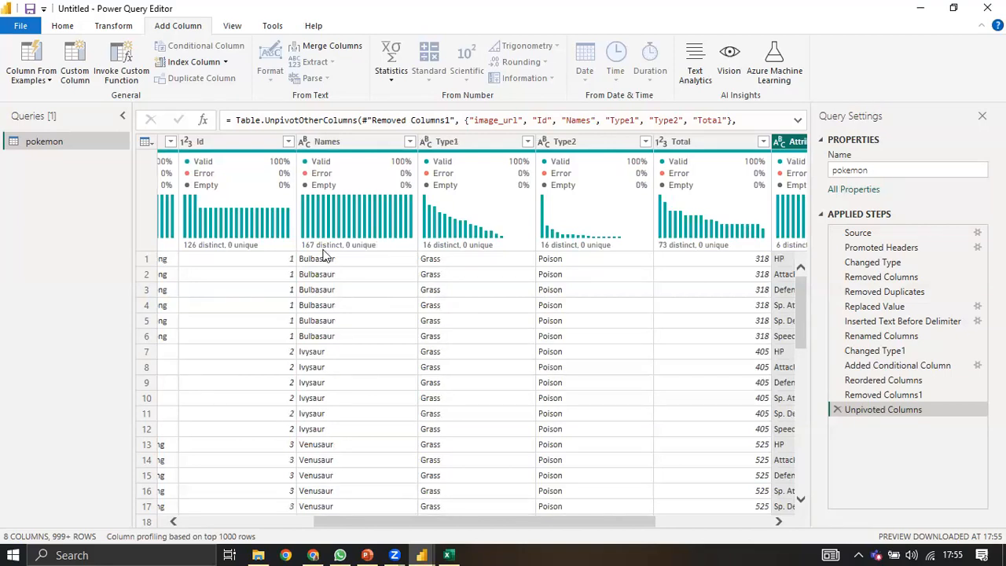
mouse_move(325, 255)
left_click_drag(472, 517, 611, 525)
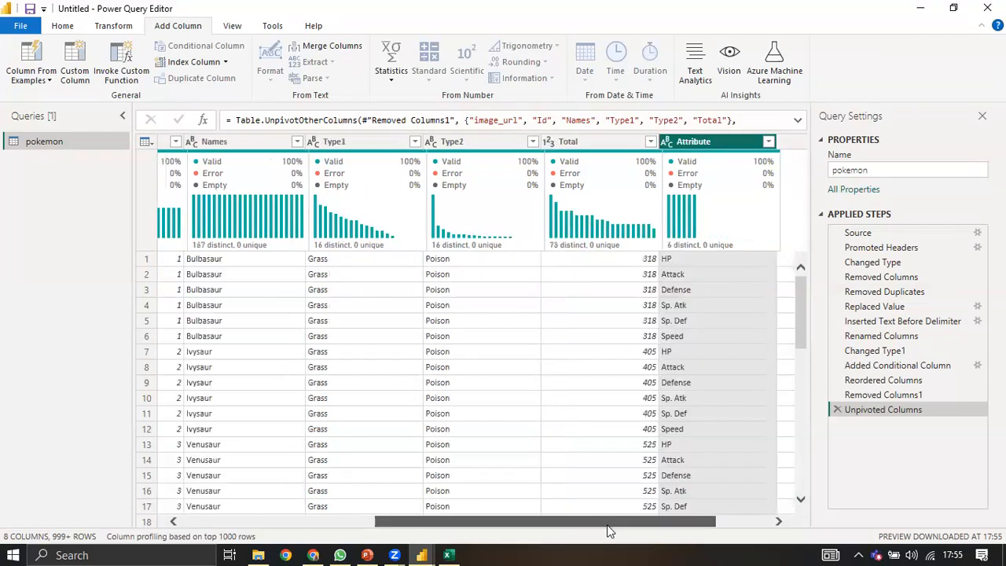
scroll(595, 304, "right", 3)
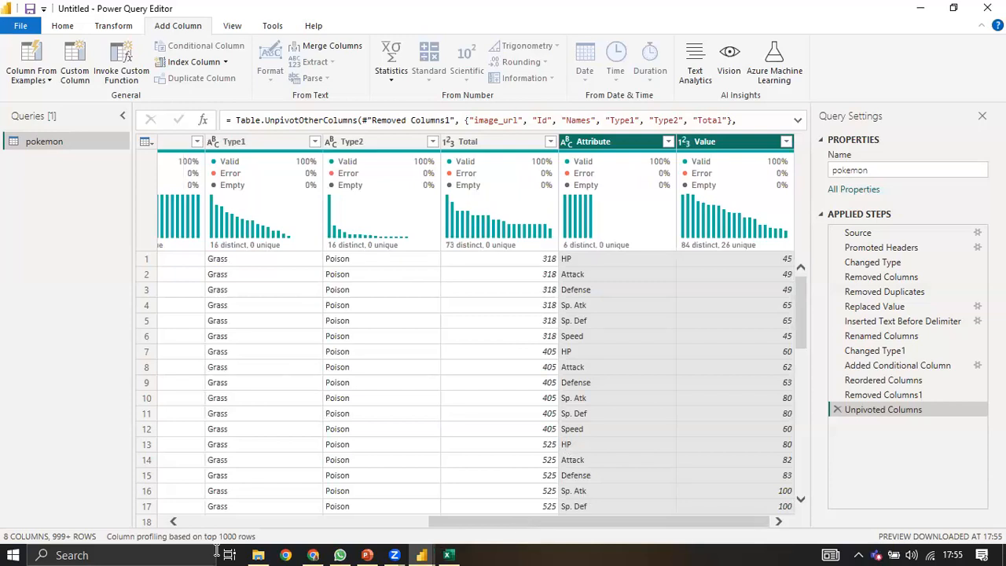
left_click(233, 523)
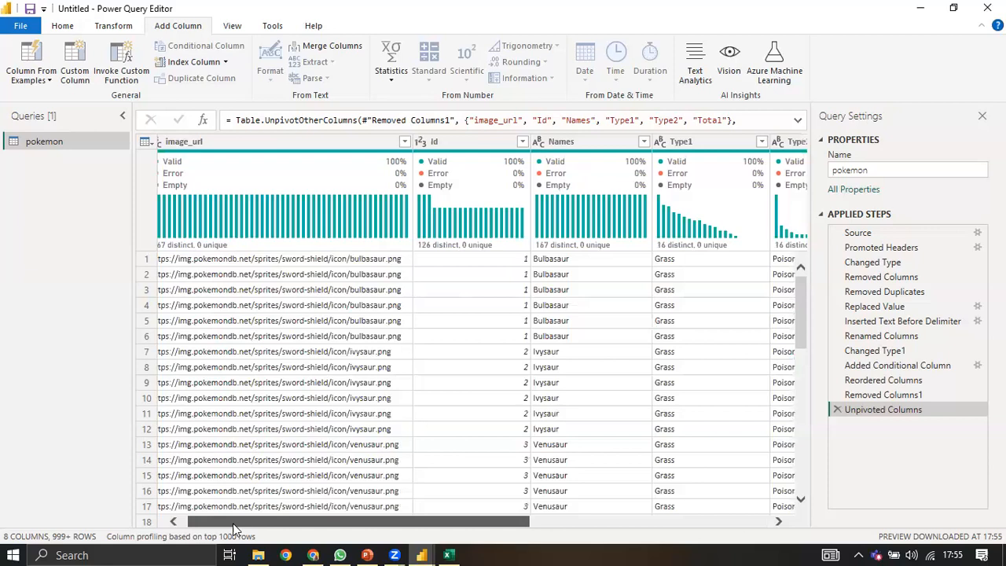
left_click_drag(234, 524, 232, 524)
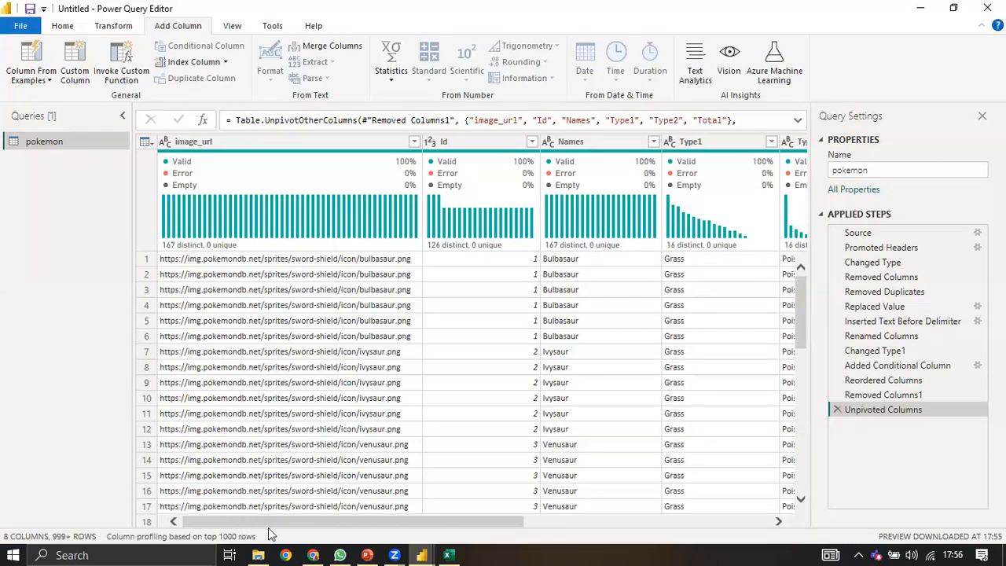
left_click(144, 143)
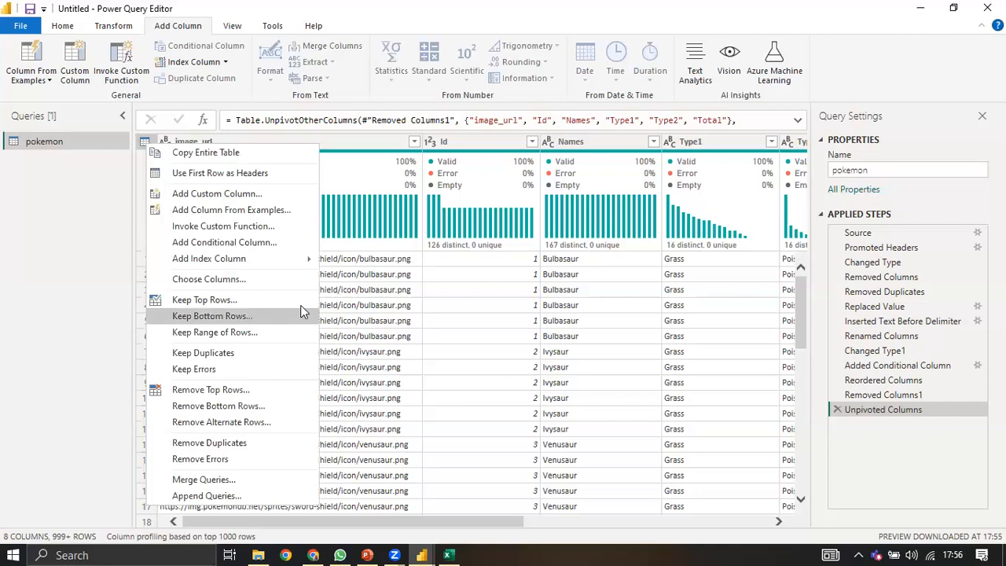
Step: Remove the top 6 rows of the unpivoted table with Remove Top Rows
left_click(422, 306)
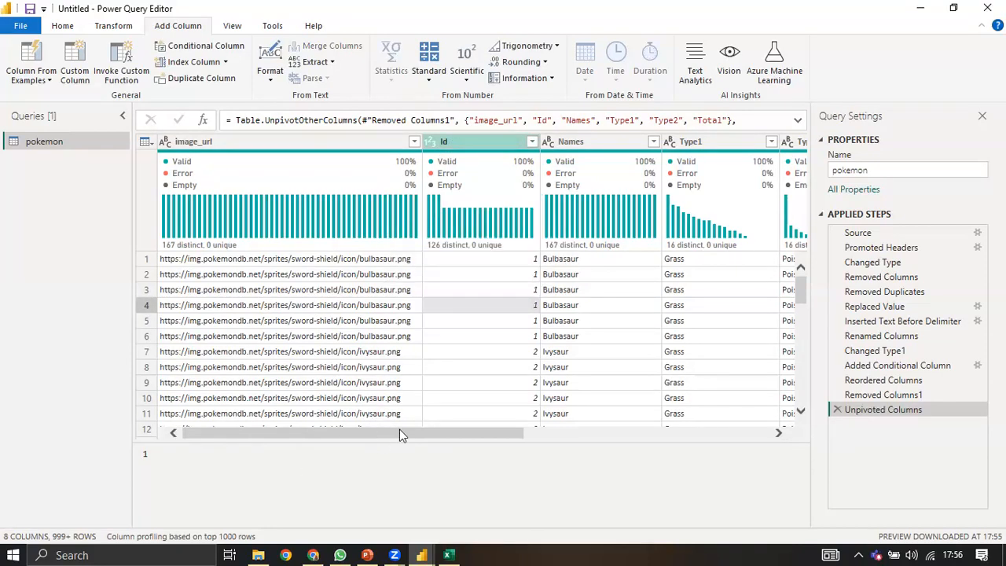
left_click(684, 431)
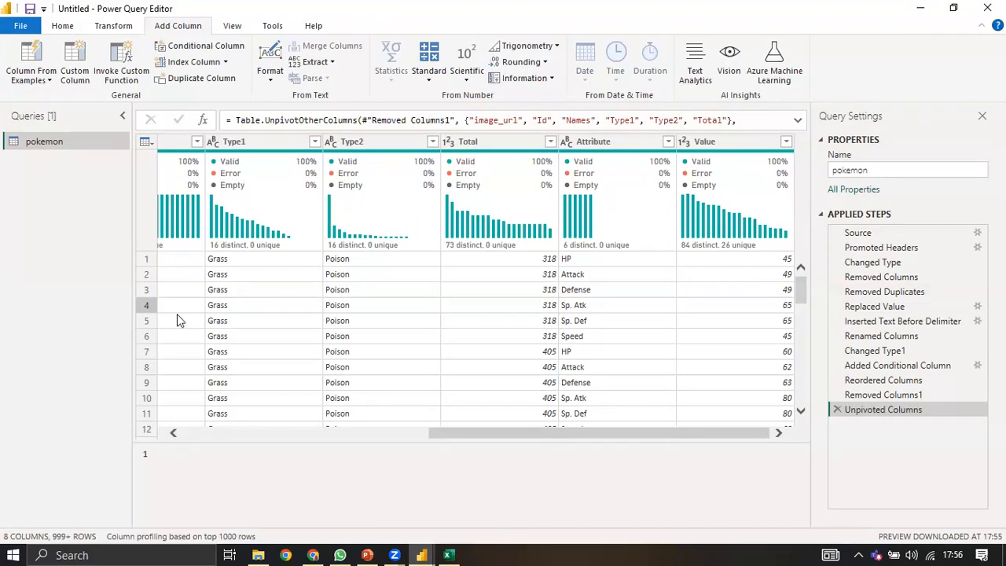
left_click(63, 26)
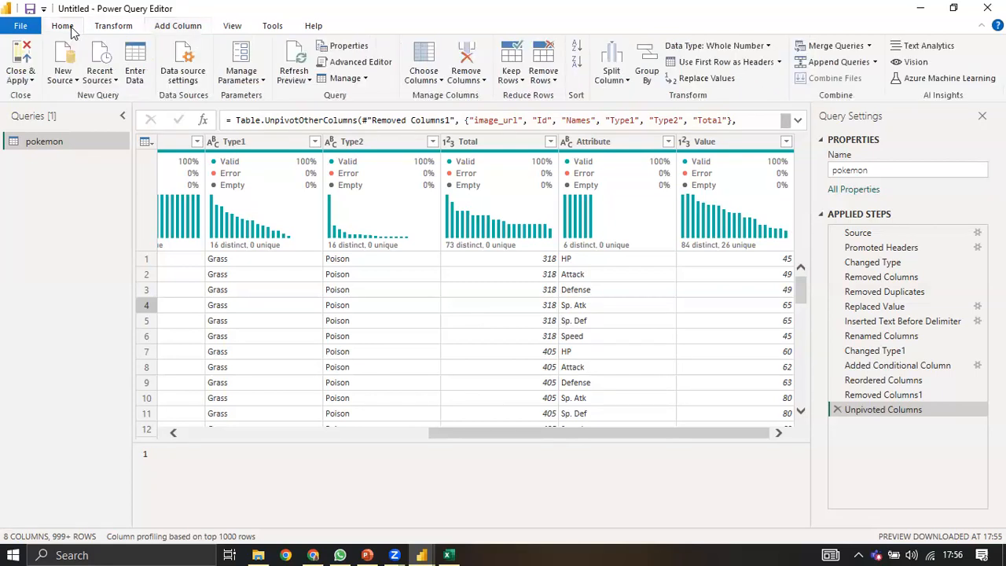
left_click(554, 82)
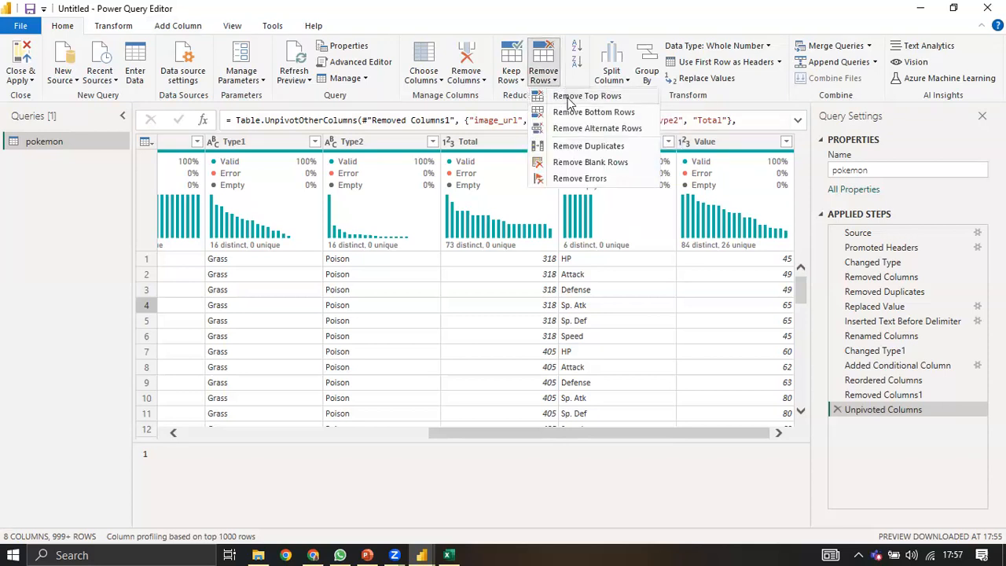
left_click(570, 99)
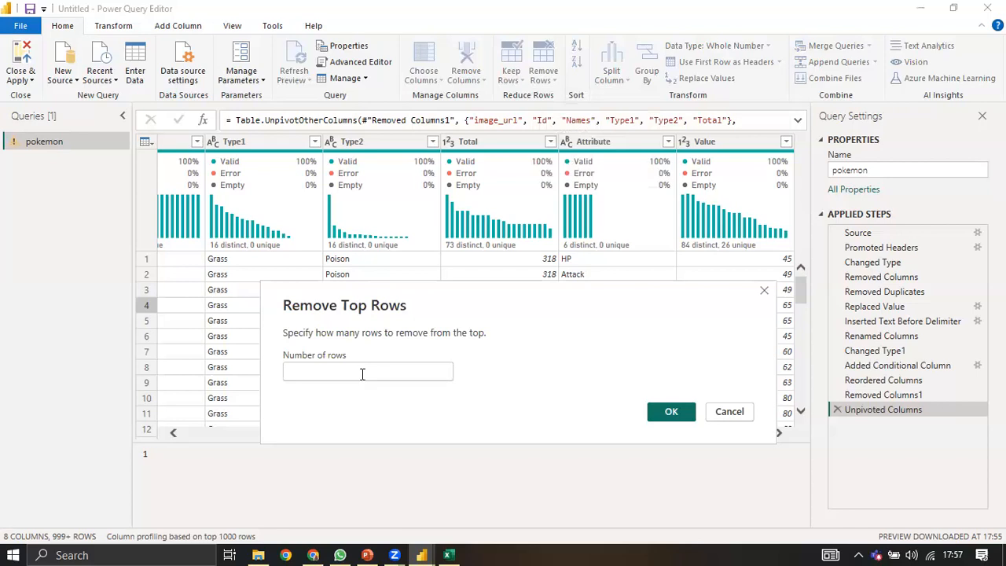
left_click(671, 412)
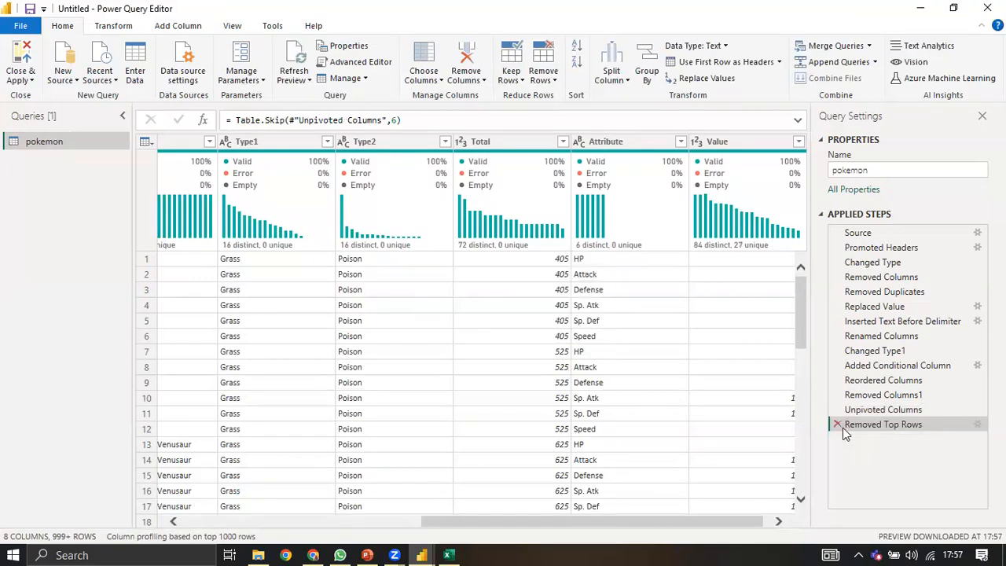
left_click(547, 81)
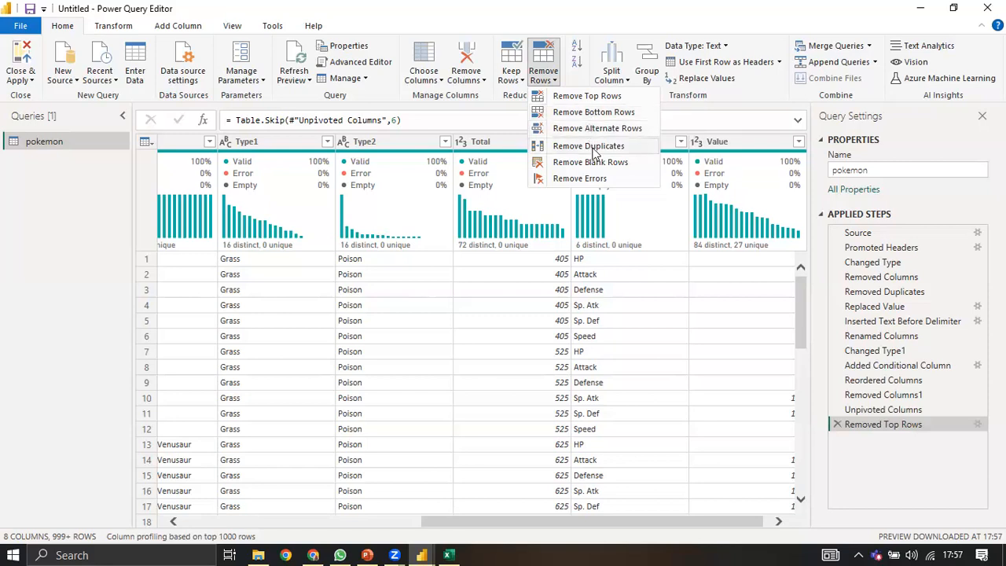
left_click(483, 82)
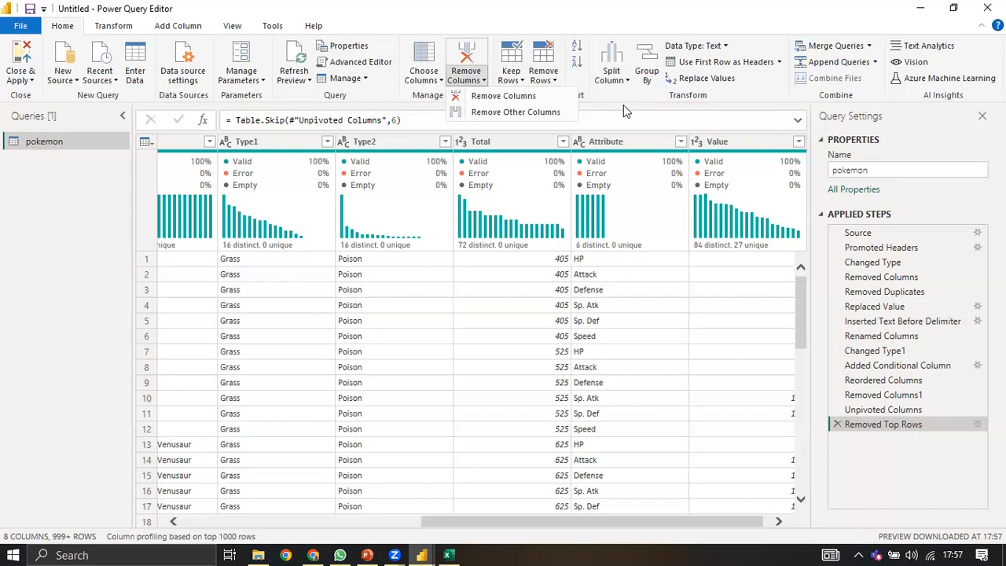
left_click(616, 75)
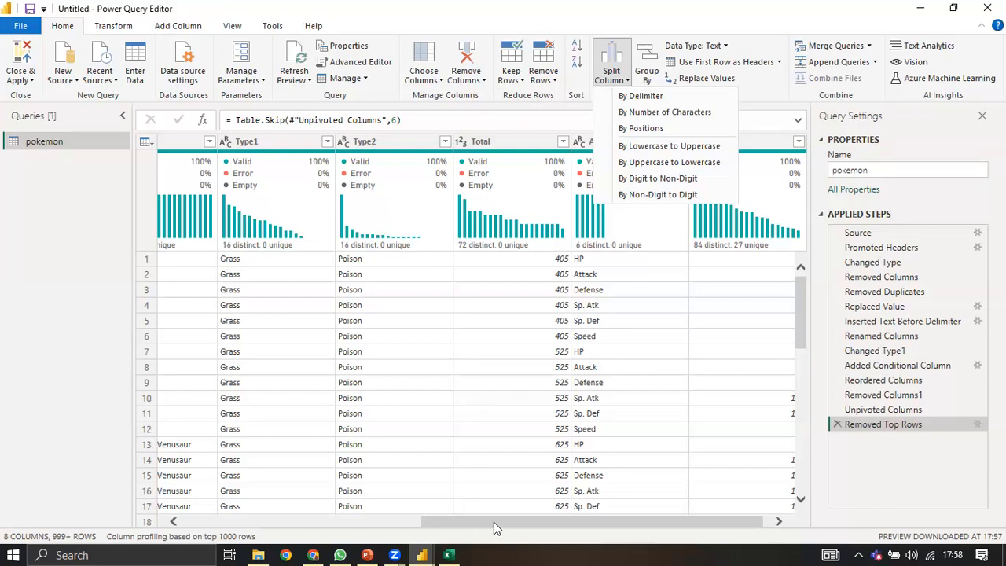
left_click(461, 526)
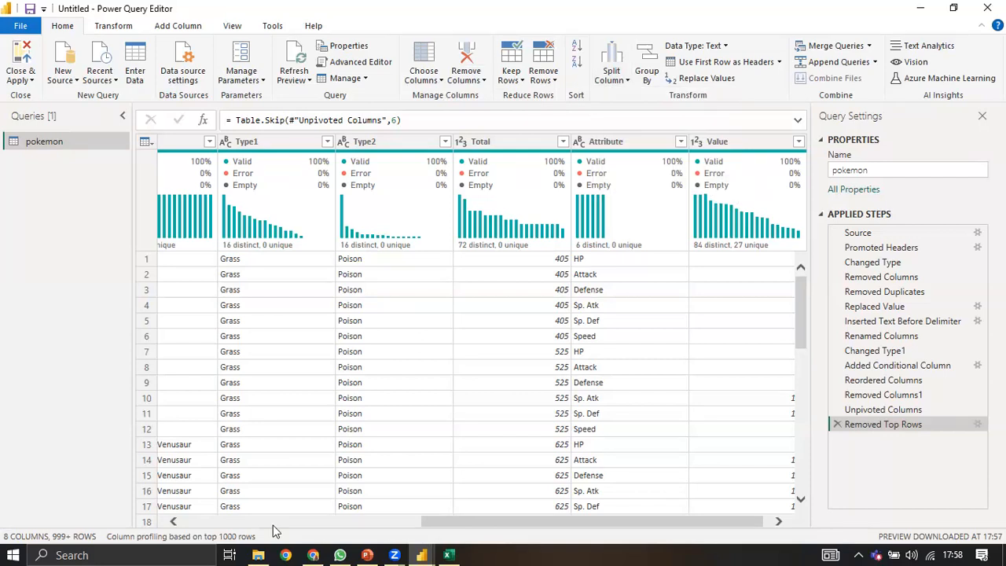
left_click_drag(235, 525, 347, 526)
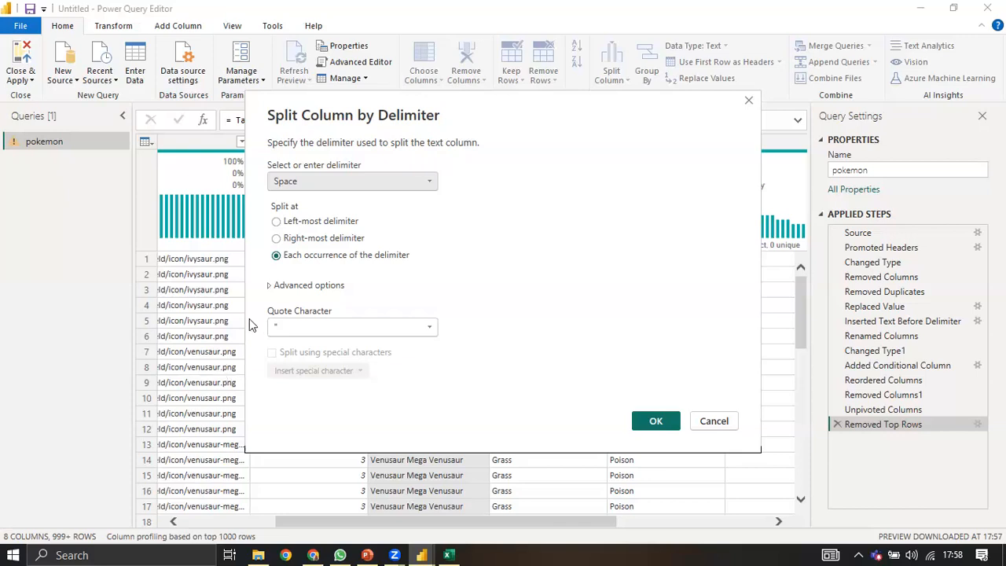
Step: Split Names on each Space delimiter into Names.1 through Names.4
left_click(306, 184)
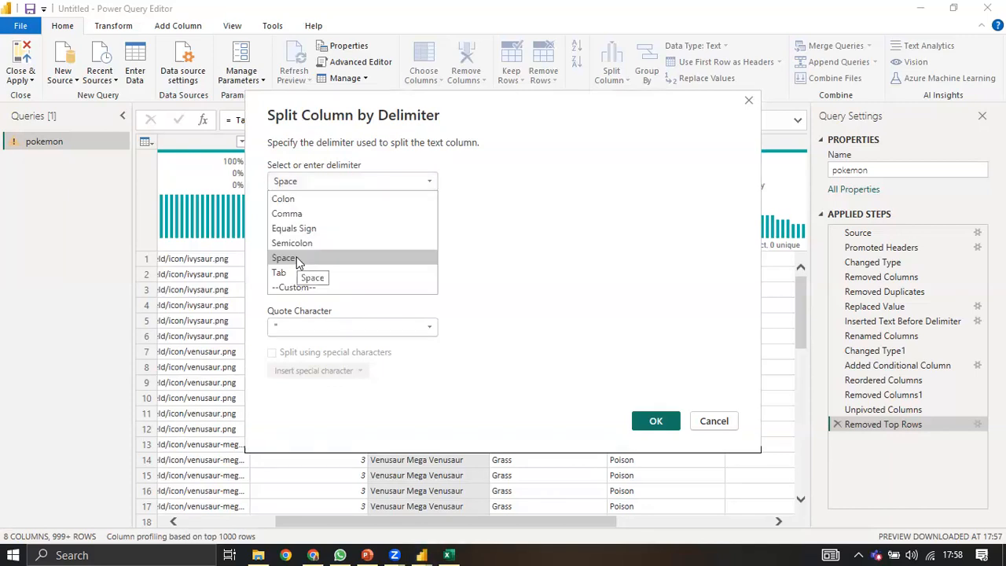
left_click(348, 259)
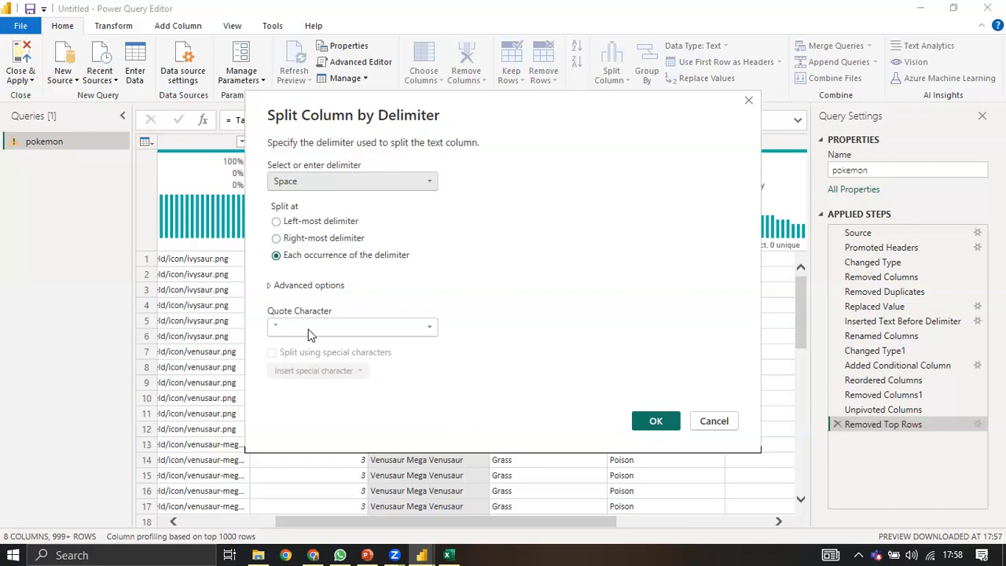
left_click(656, 422)
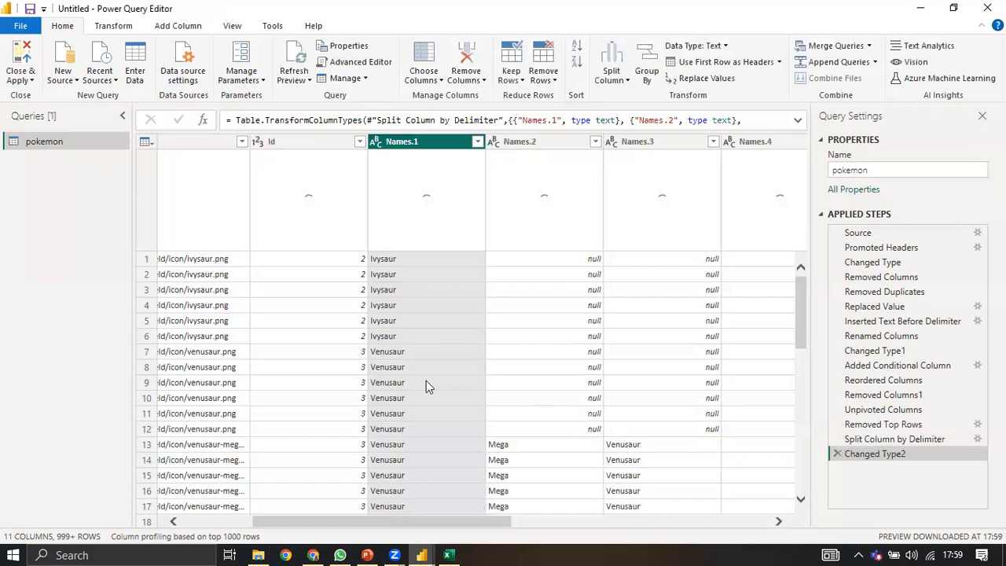
Step: Delete the Changed Type2 and every-space Split Column steps
scroll(472, 378, "down", 2)
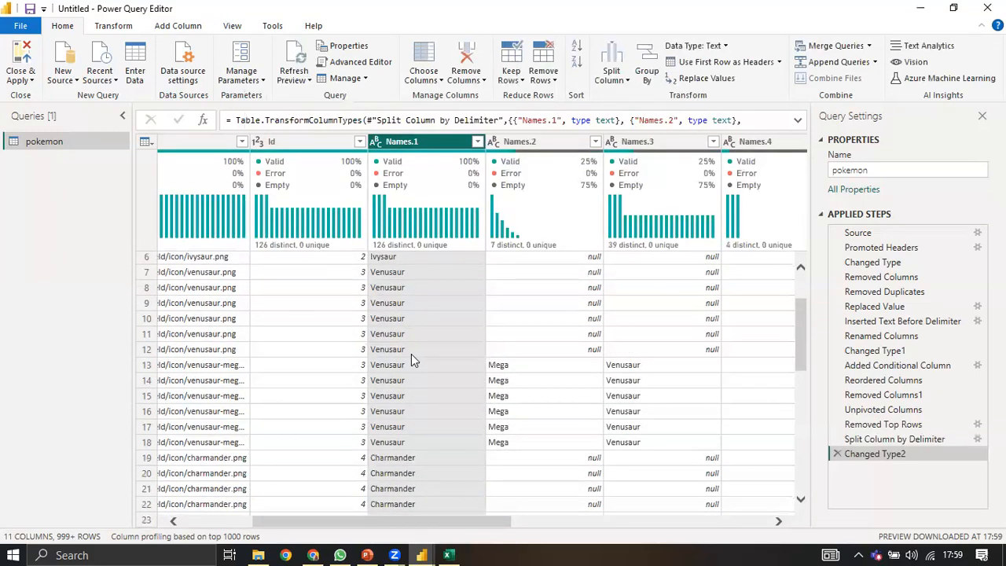
scroll(392, 299, "down", 6)
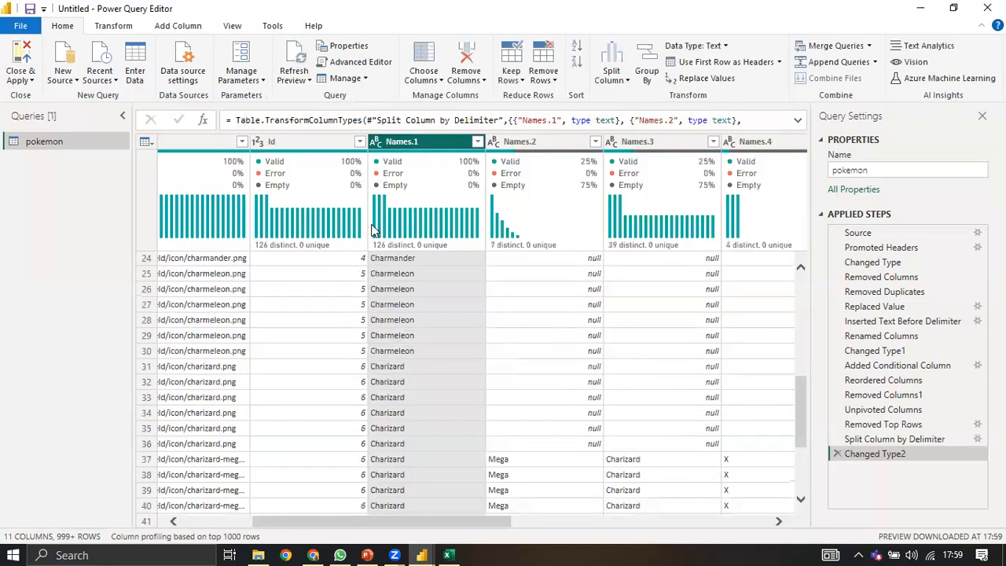
scroll(373, 229, "up", 8)
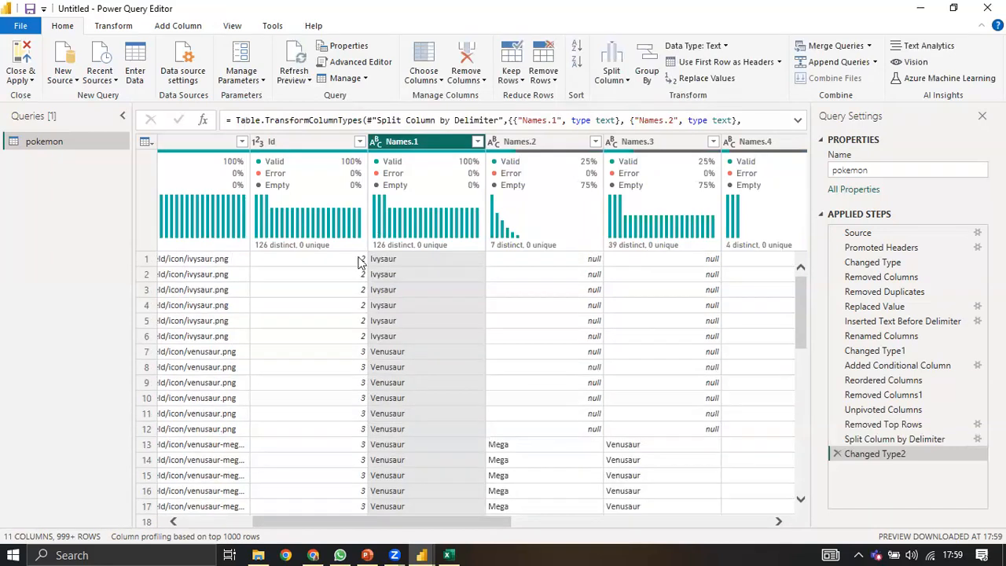
left_click(838, 454)
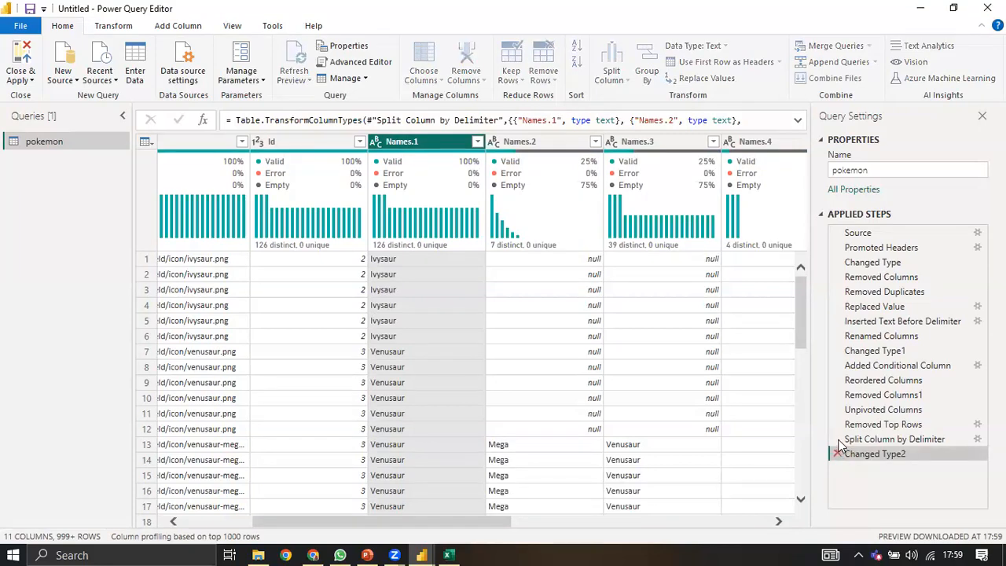
left_click(838, 440)
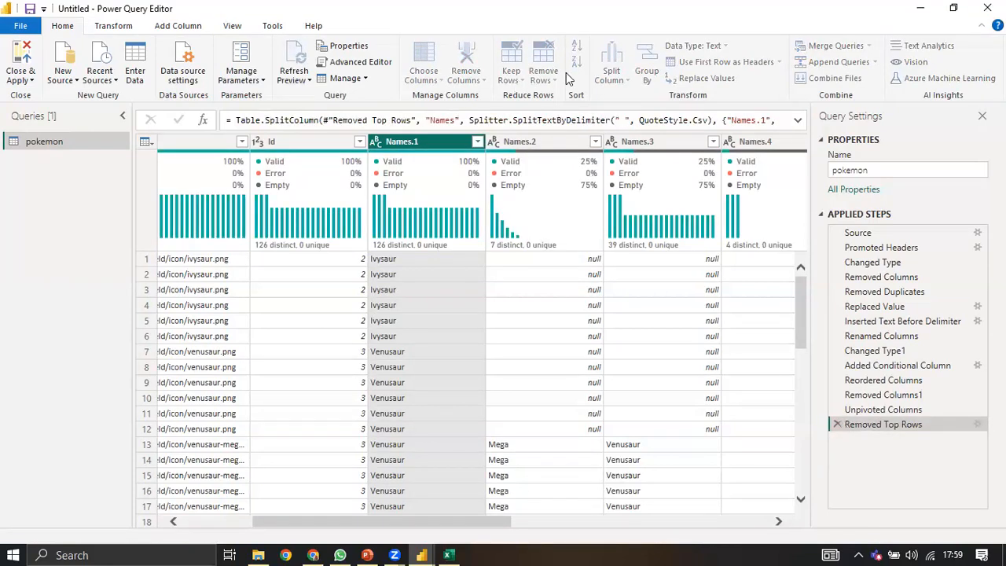
Step: Split Names at the right-most space, then delete that split and its type change
left_click(613, 75)
left_click(643, 97)
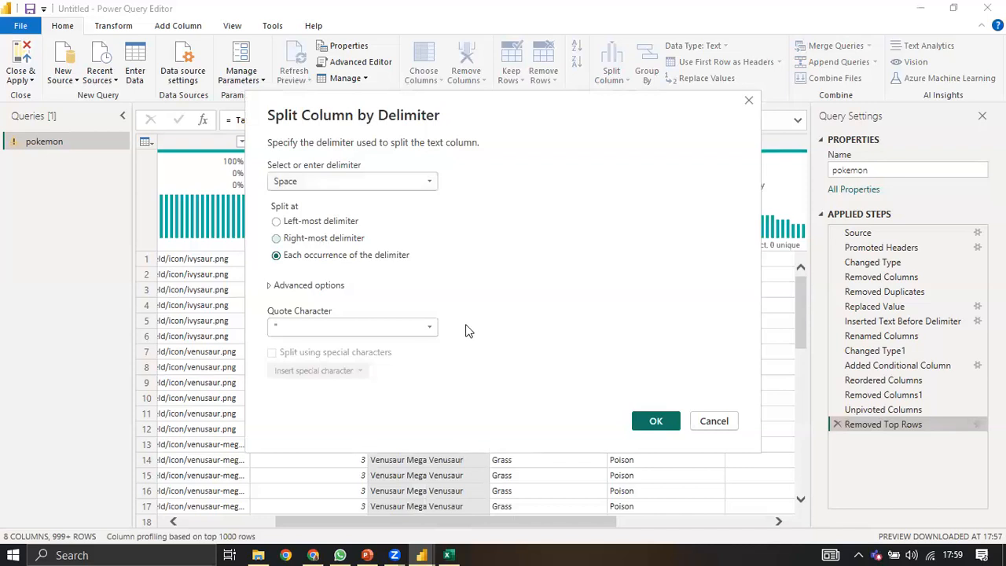
left_click(645, 422)
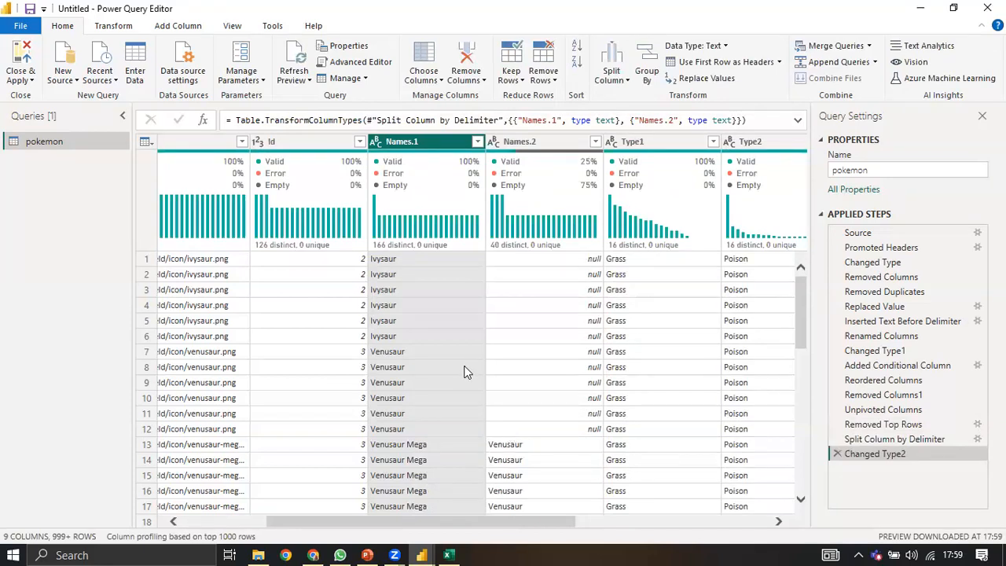
scroll(463, 372, "down", 2)
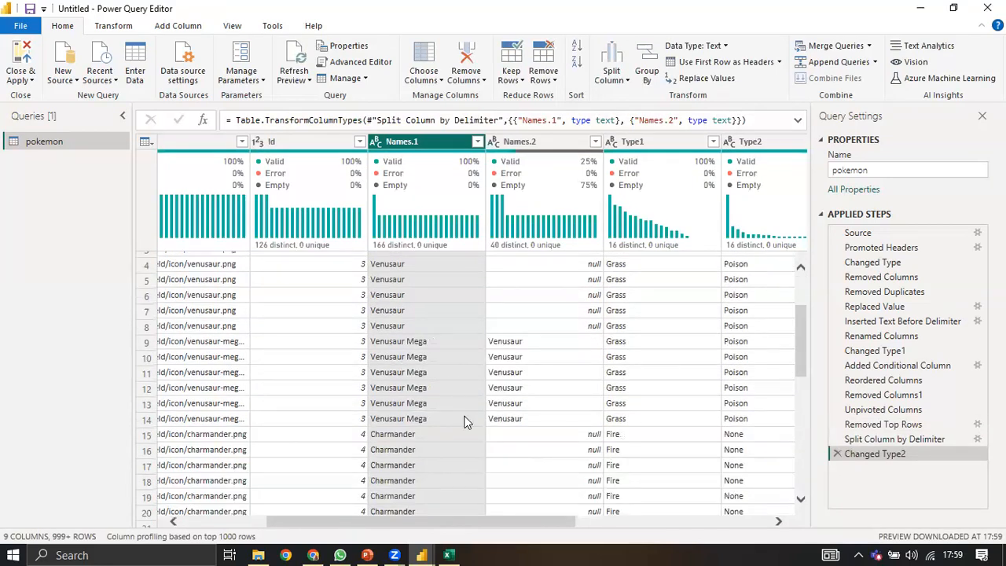
scroll(467, 421, "up", 2)
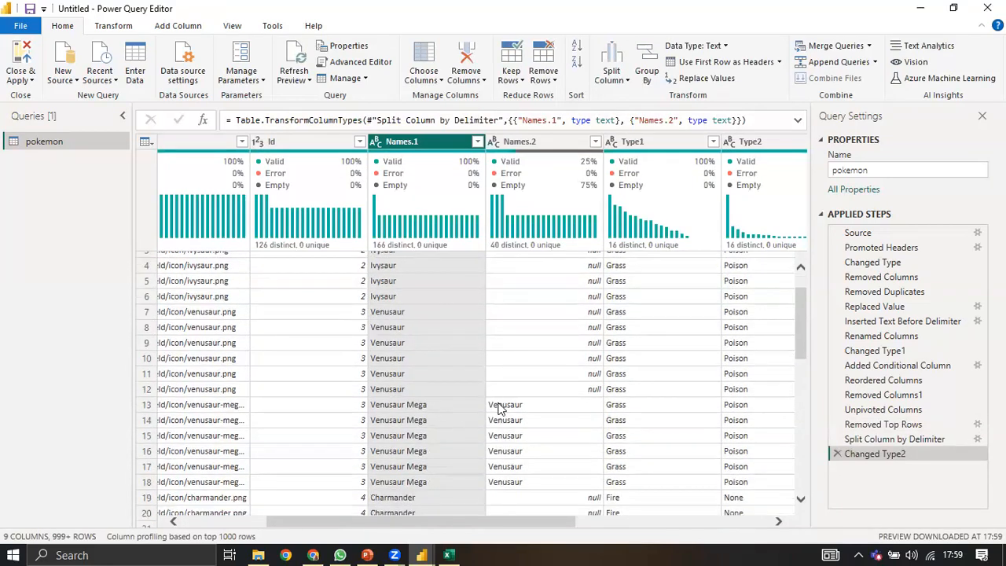
left_click(836, 453)
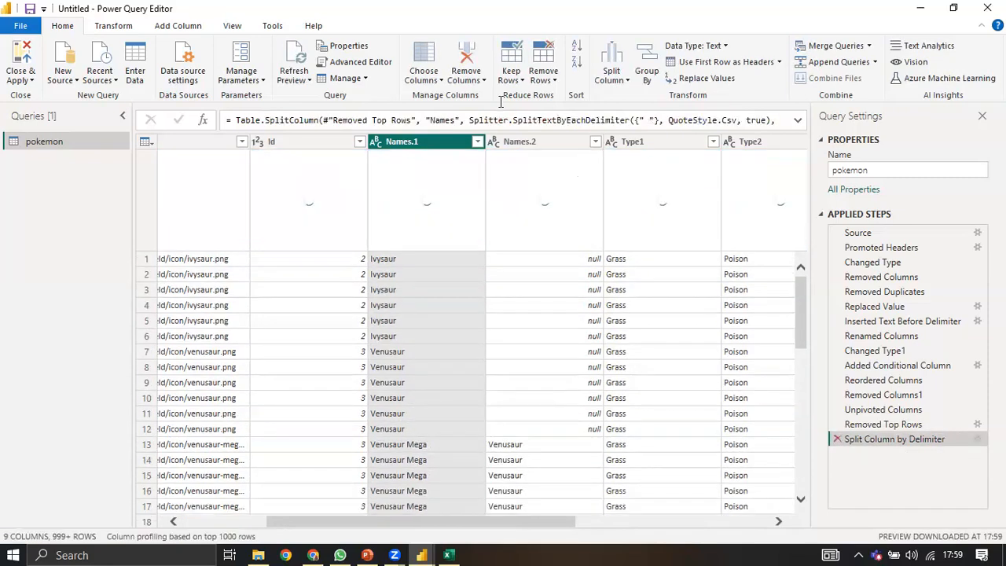
key("Delete")
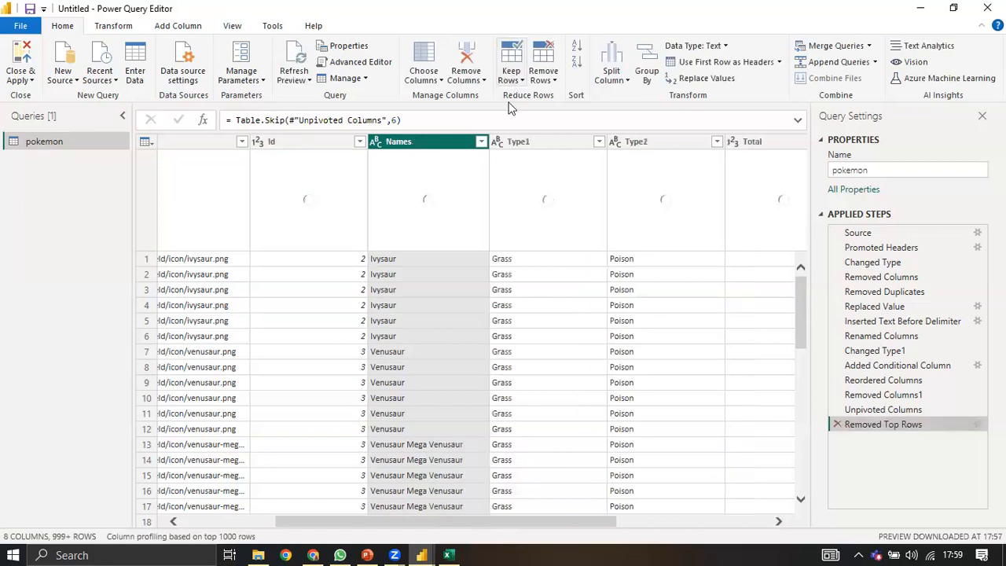
Step: Delete the left-most space split, its type change, and the Removed Top Rows step
left_click(510, 74)
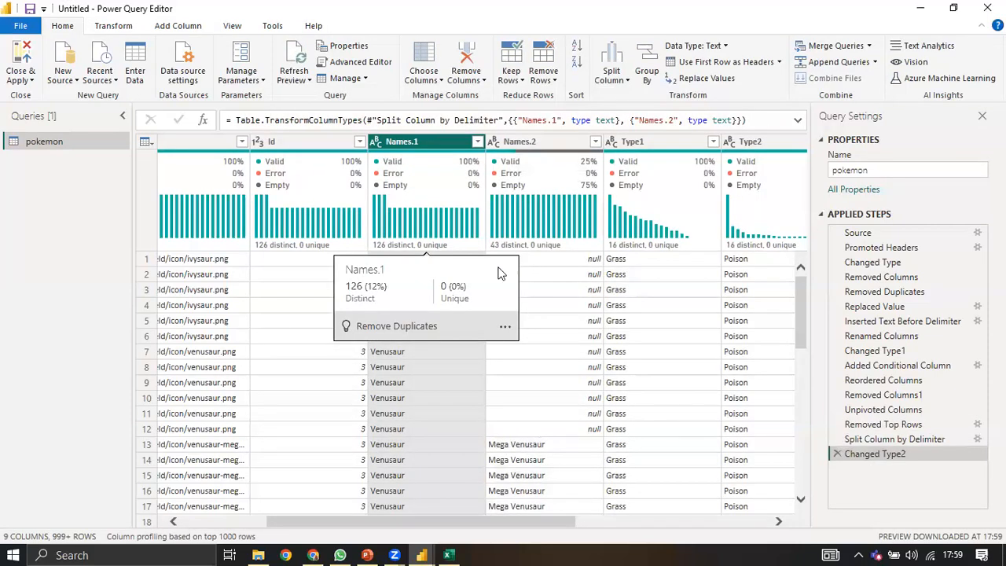
scroll(512, 314, "down", 3)
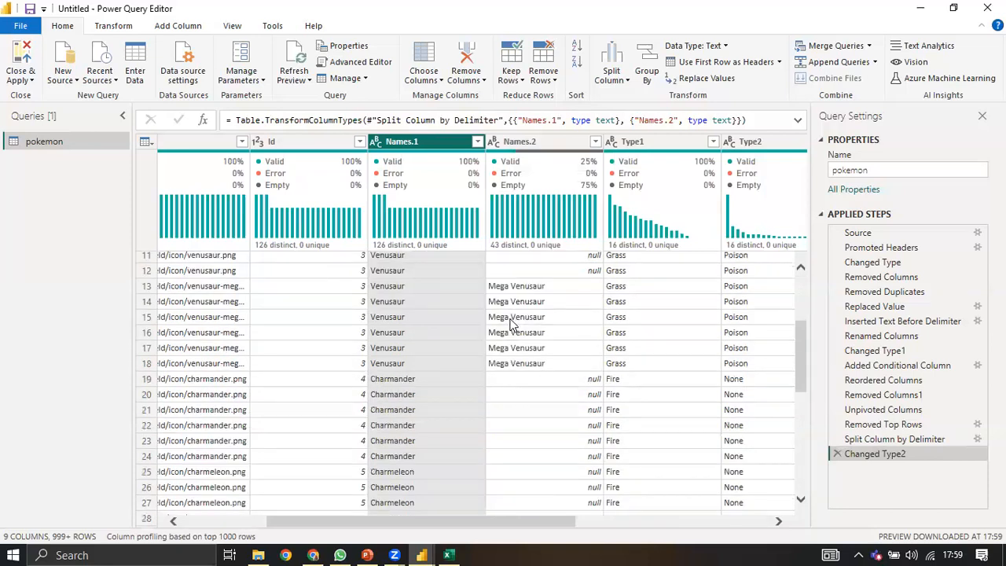
scroll(512, 323, "down", 2)
scroll(518, 326, "down", 10)
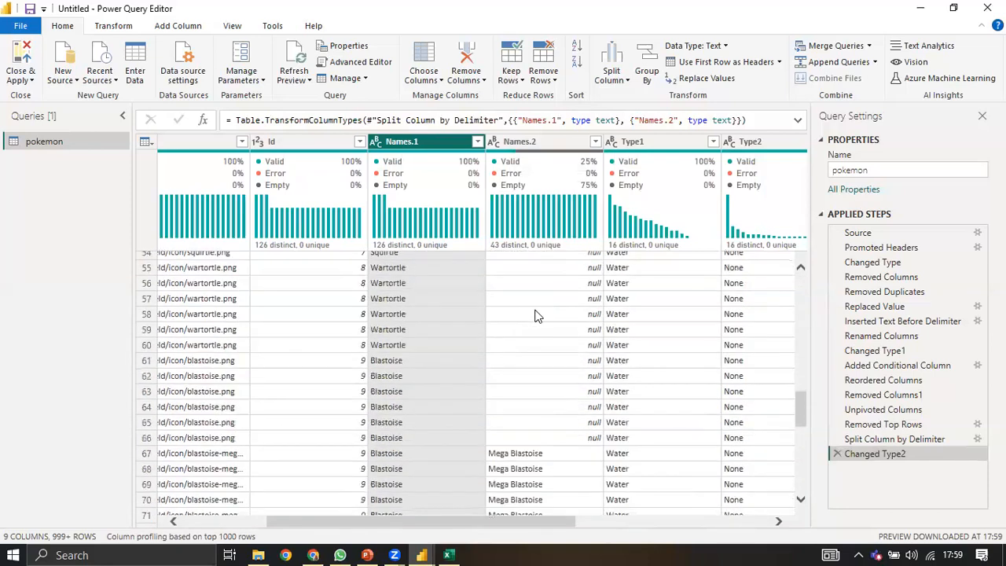
scroll(517, 310, "down", 12)
scroll(471, 285, "up", 5)
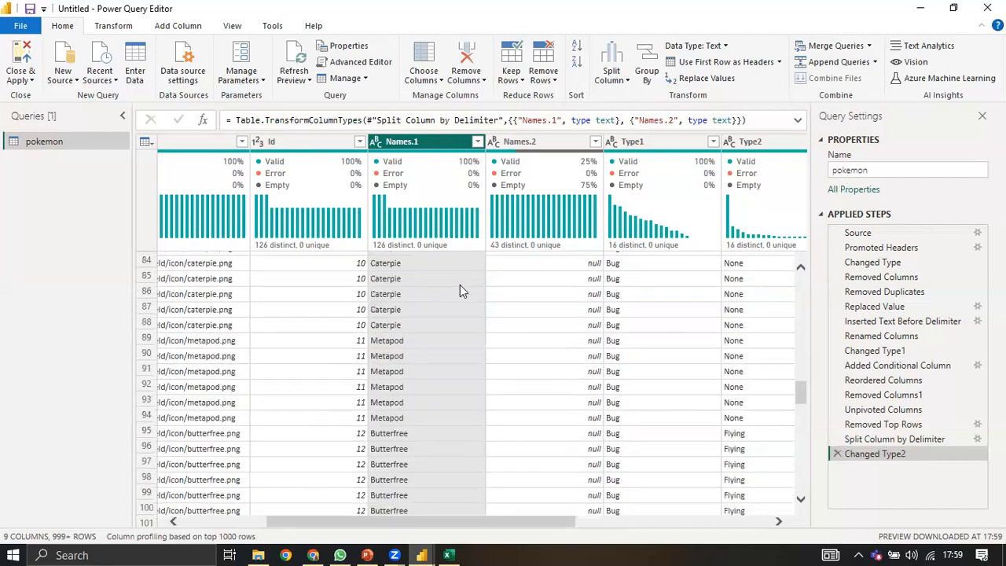
left_click(838, 454)
left_click(839, 454)
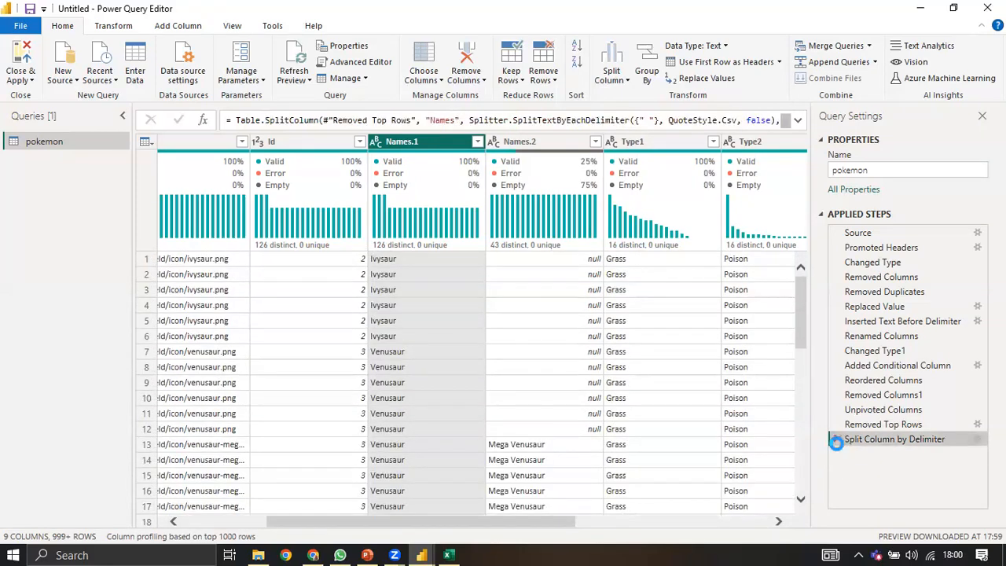
left_click(837, 439)
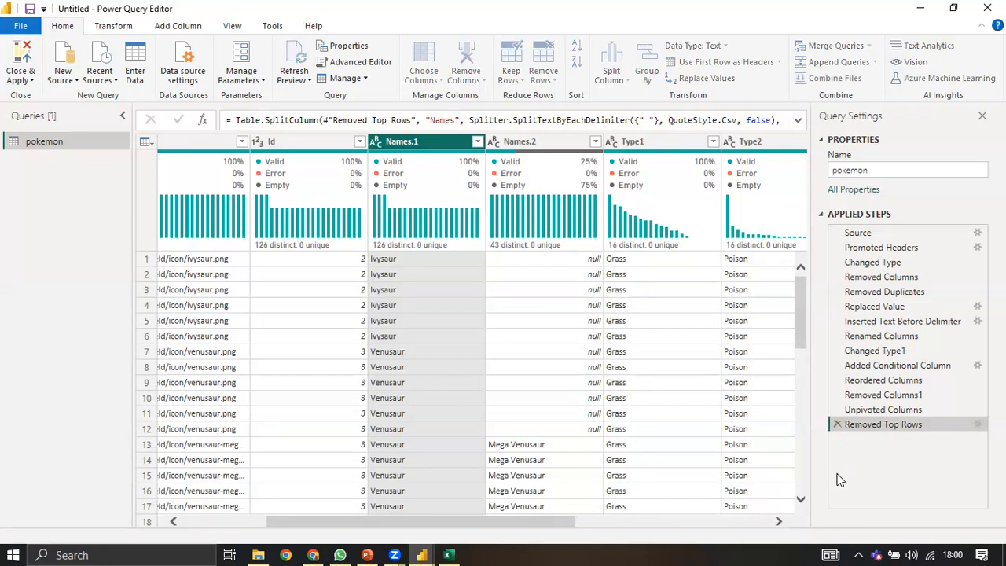
left_click(836, 424)
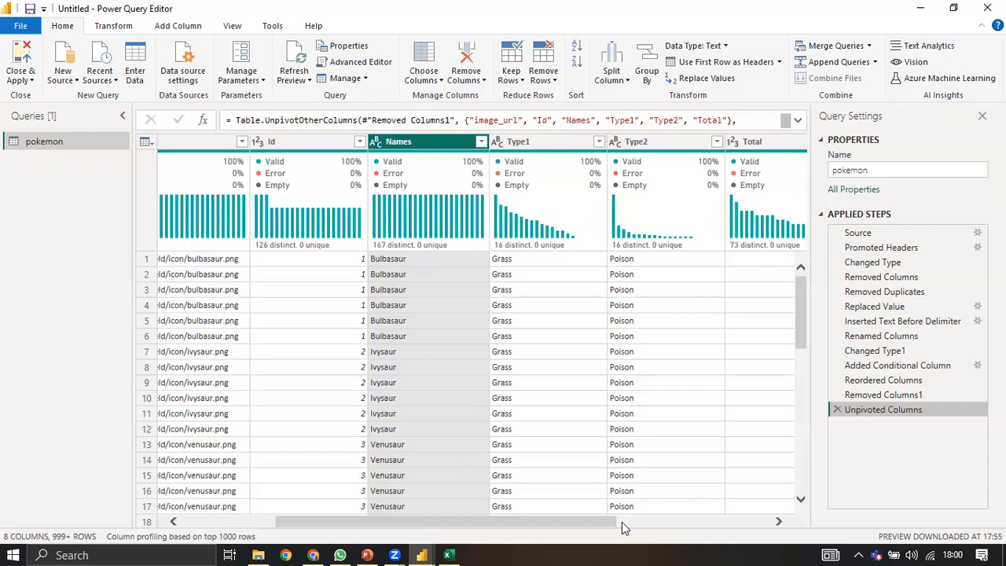
Step: Delete the Unpivoted Columns step so the query ends at Removed Columns1, and select the Names column
scroll(734, 231, "right", 2)
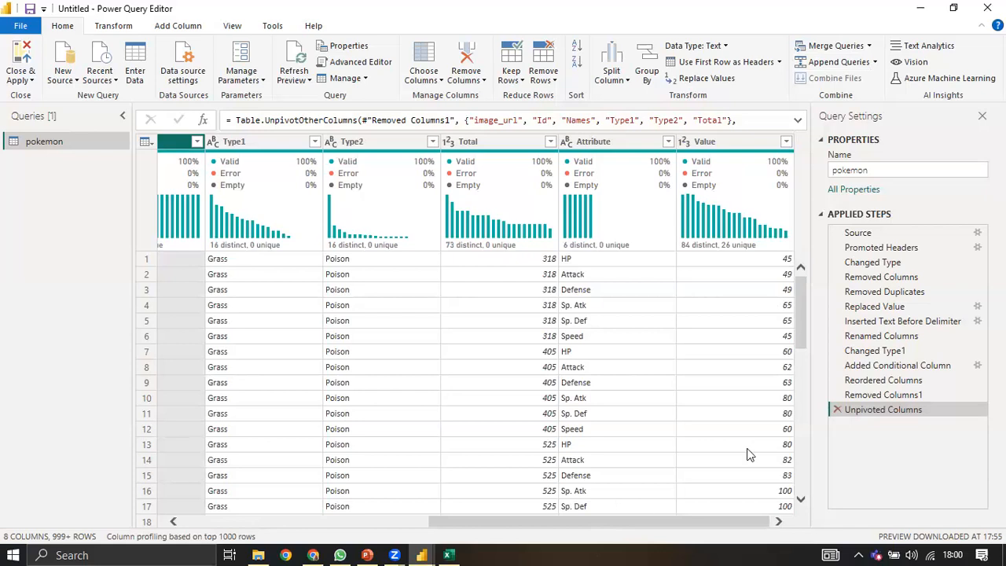
left_click(836, 409)
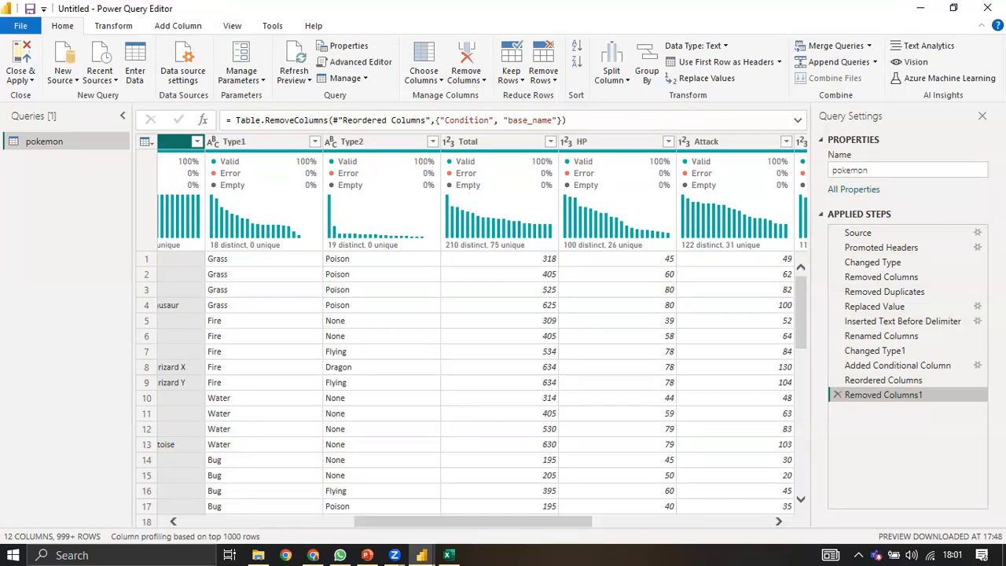
left_click_drag(524, 518, 424, 517)
left_click(406, 244)
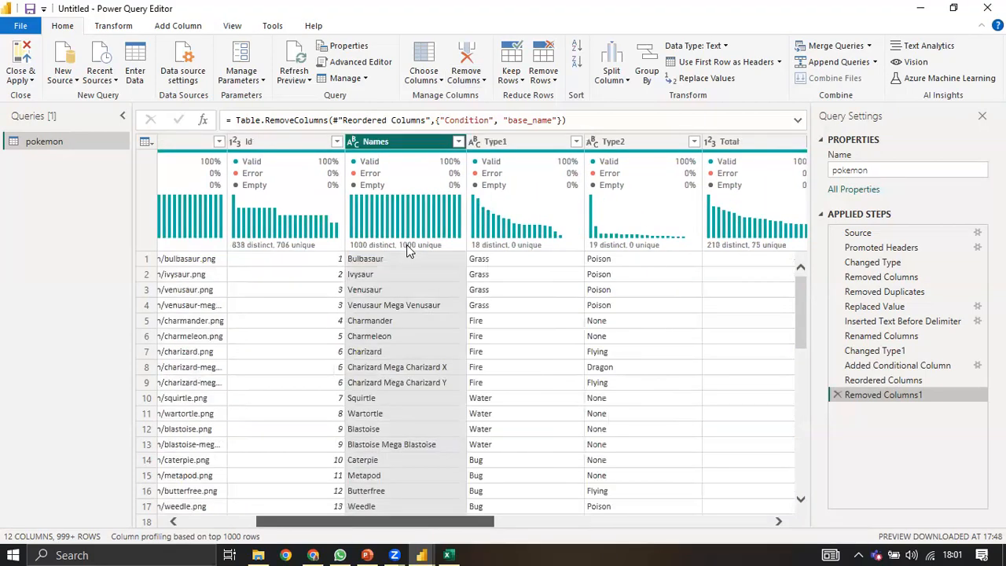
scroll(406, 337, "left", 1)
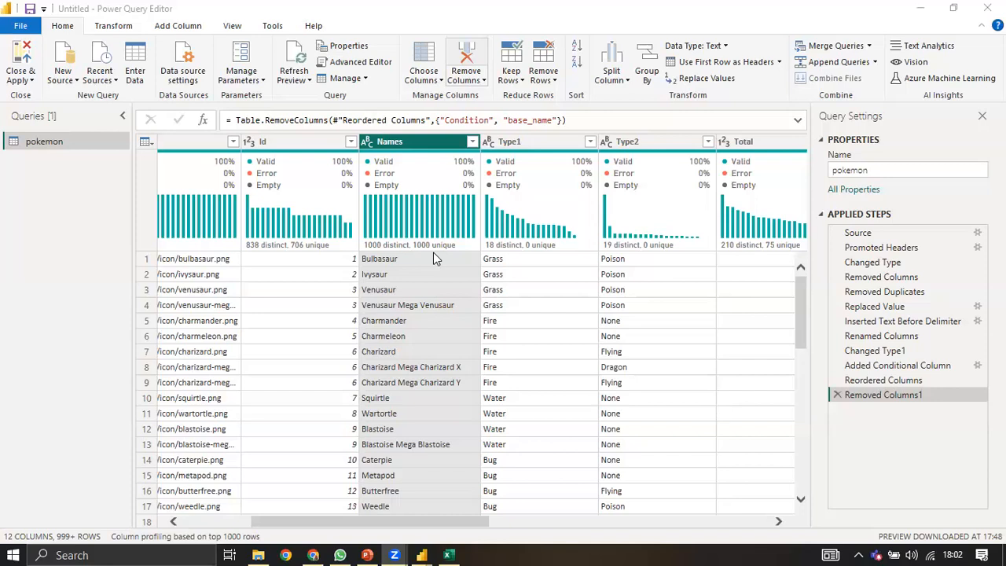
left_click(618, 79)
left_click(640, 97)
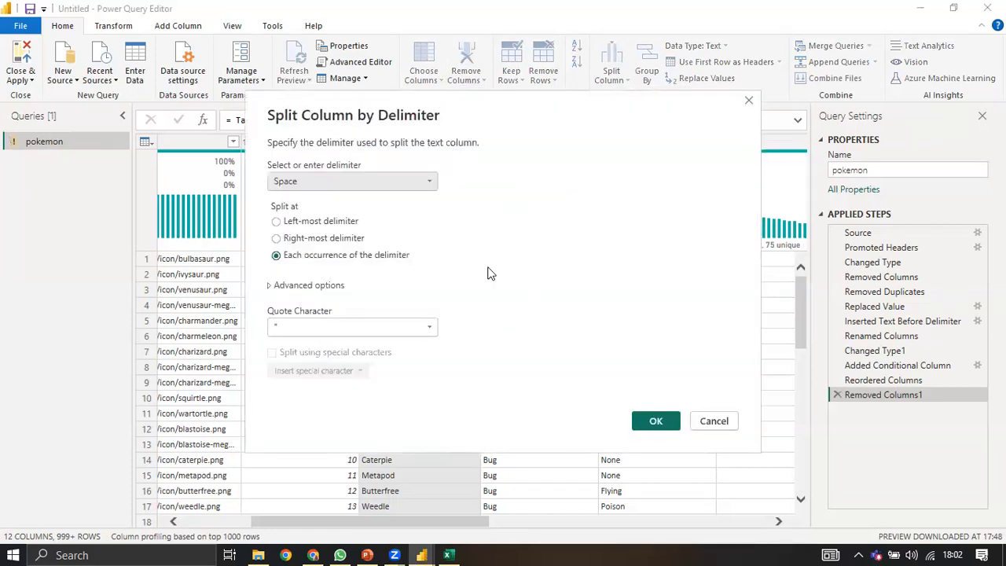
key("Return")
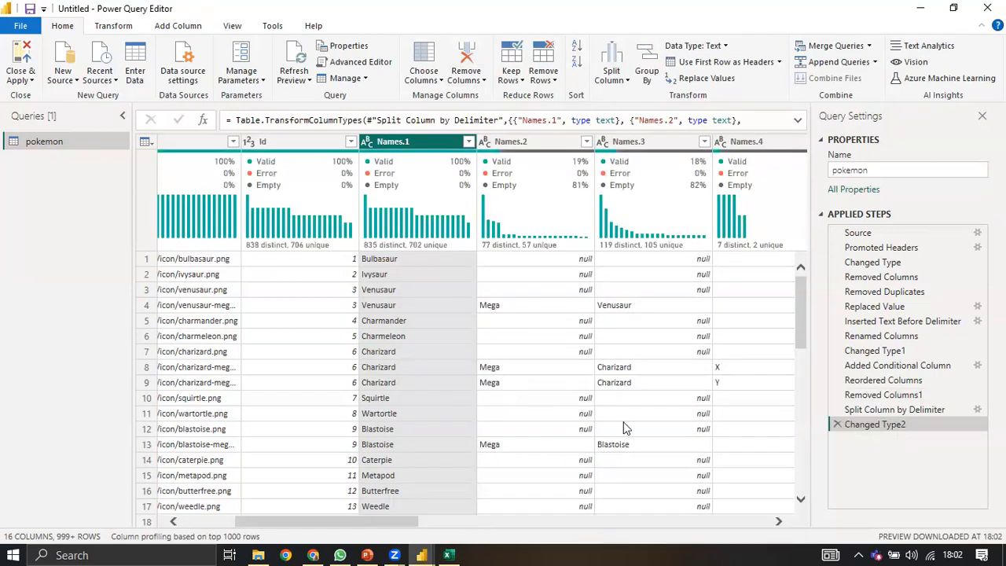
scroll(580, 393, "down", 5)
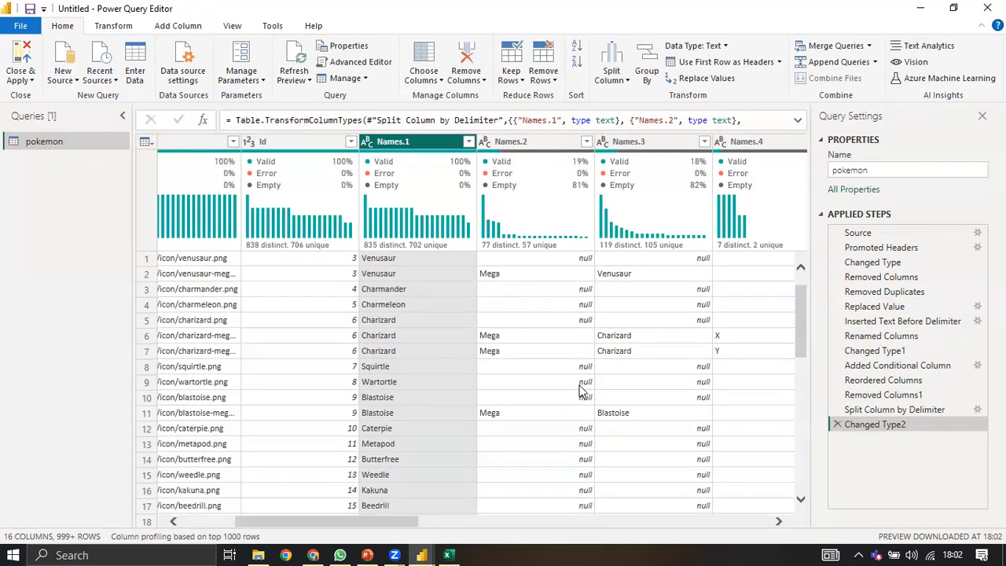
scroll(580, 391, "down", 6)
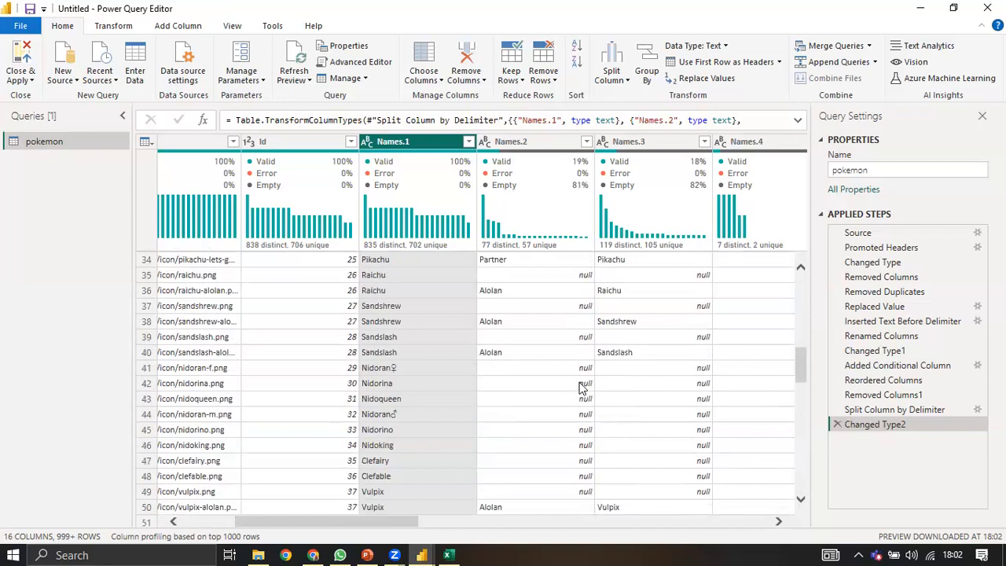
scroll(669, 404, "up", 3)
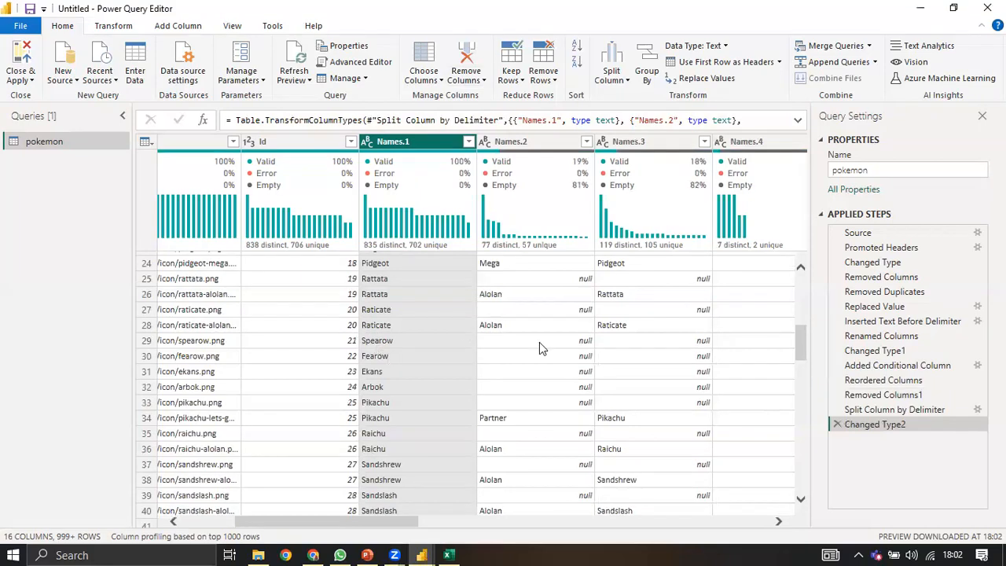
scroll(539, 341, "up", 3)
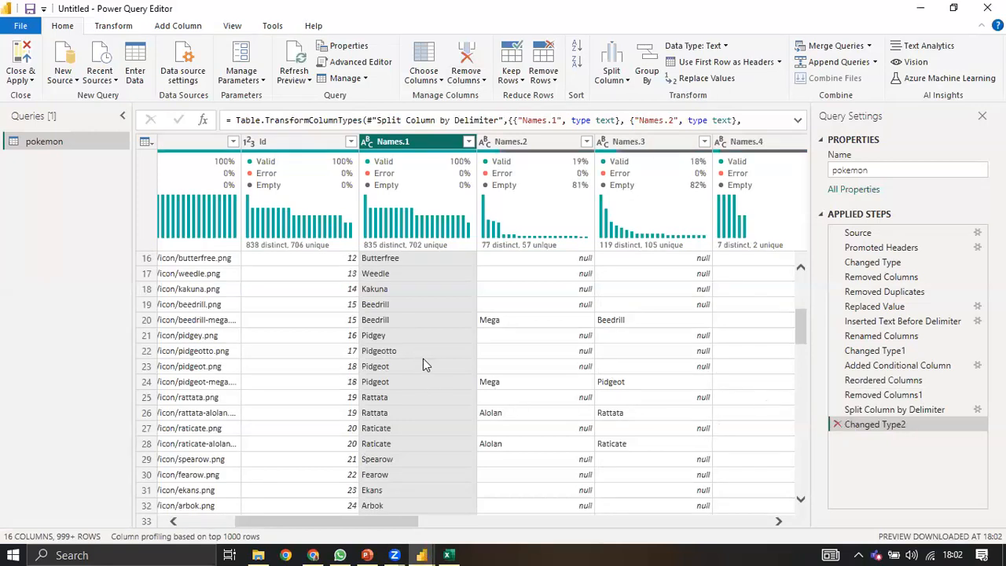
scroll(421, 308, "up", 5)
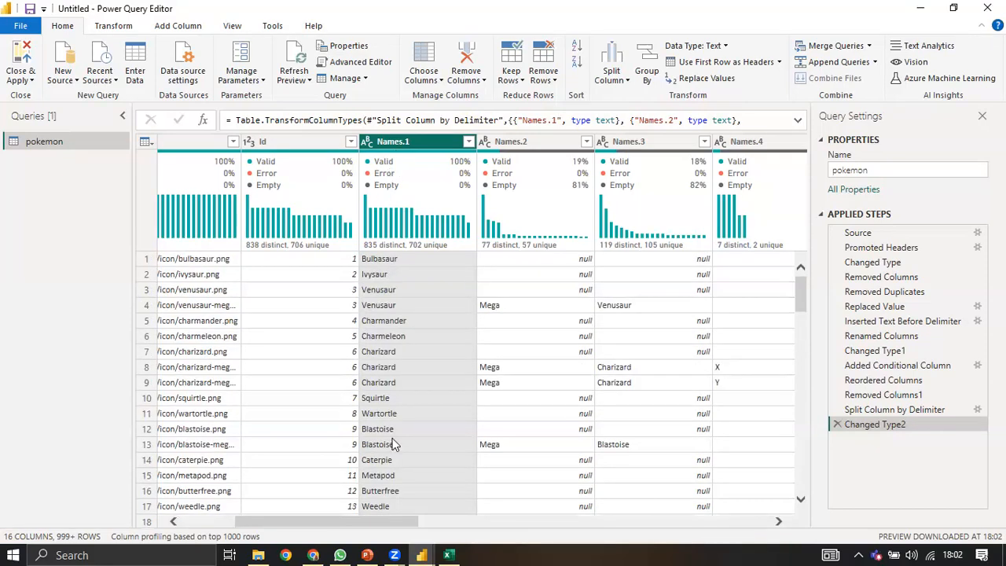
scroll(395, 445, "down", 2)
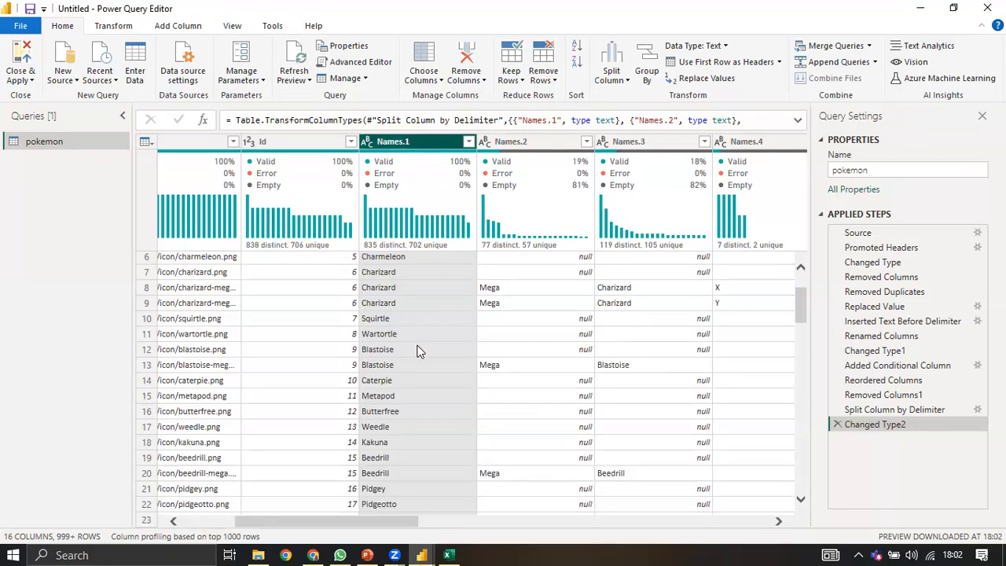
scroll(418, 349, "up", 2)
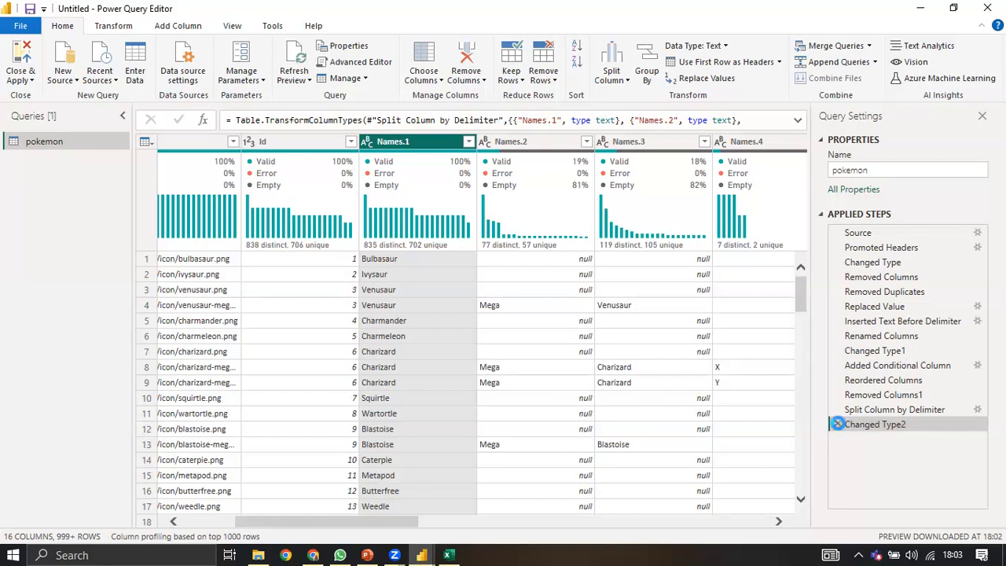
left_click(837, 423)
left_click(836, 408)
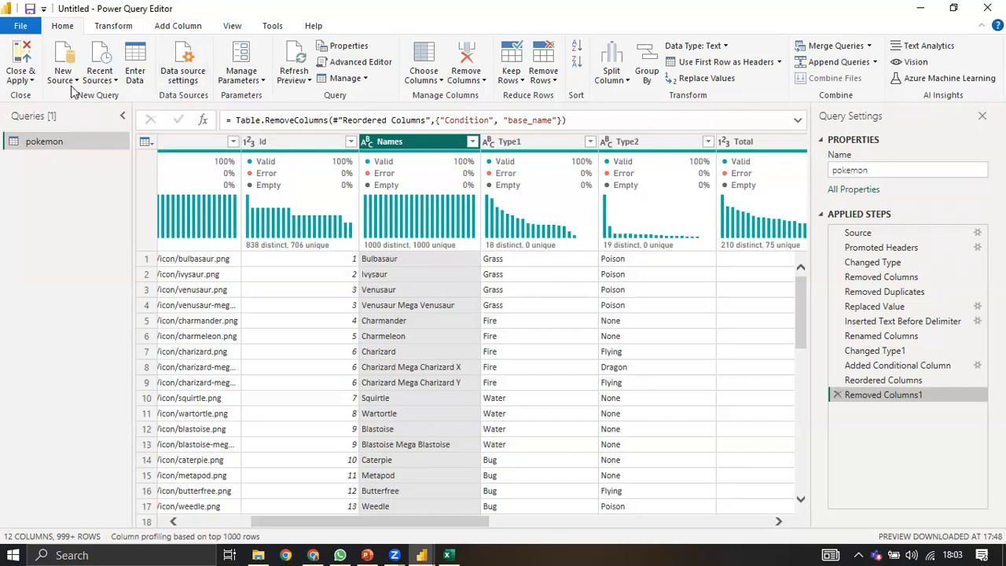
scroll(71, 93, "down", 2)
Step: Build a column from examples using Bulbasaur, Mega Venusaur and Mega Charizard in rows 1, 4 and 8
left_click(36, 74)
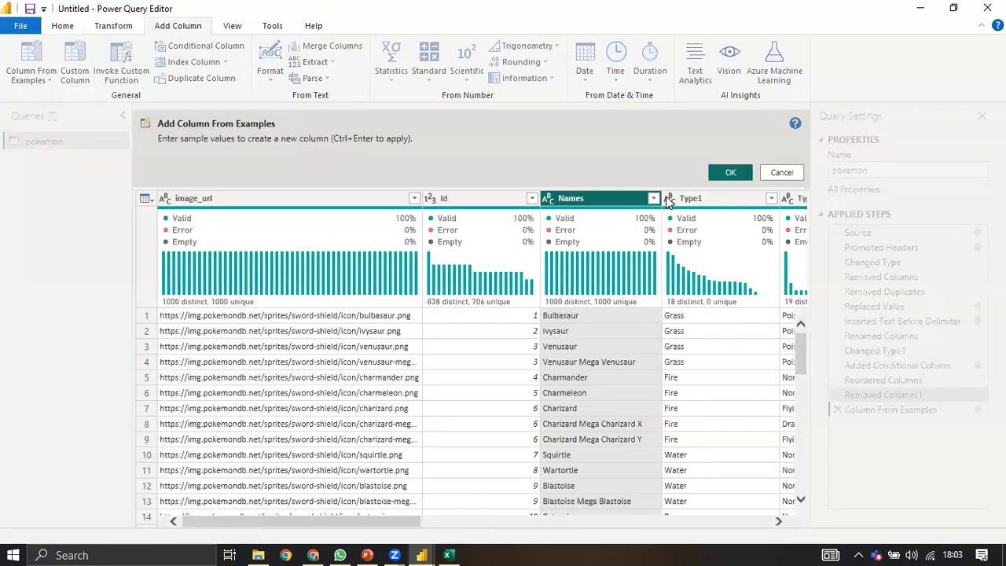
type("Bulbasaur")
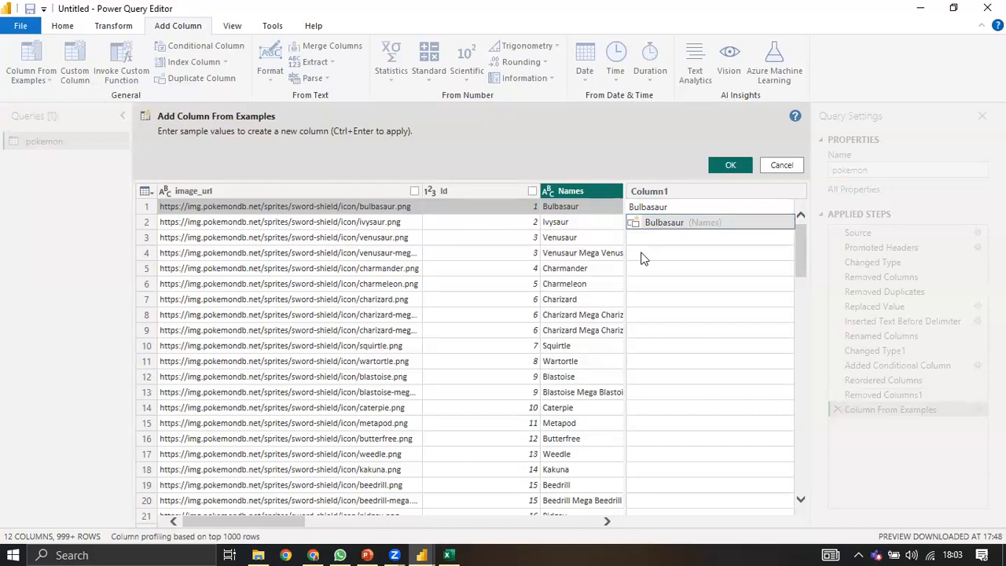
key("Return")
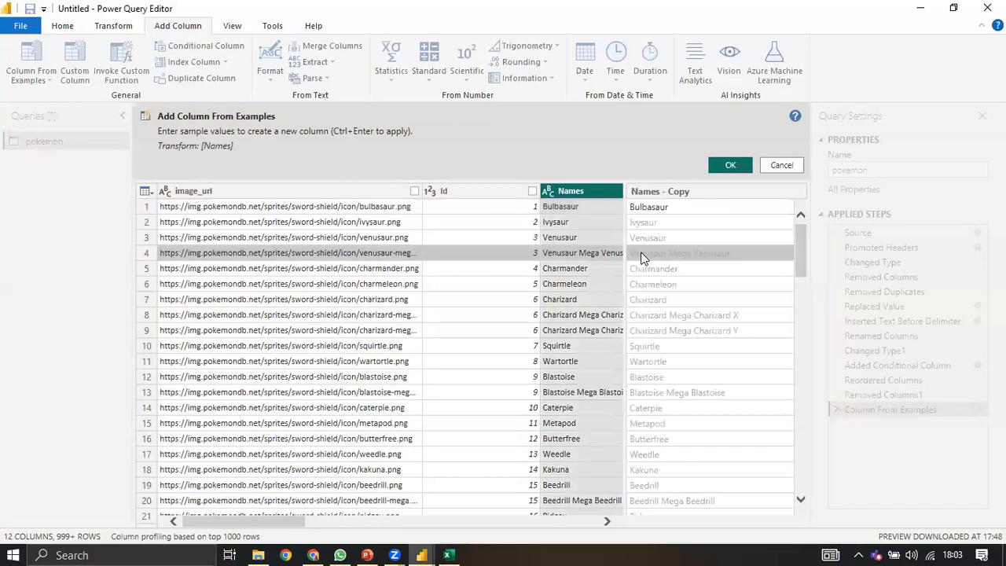
left_click(641, 258)
type("Mega Ve")
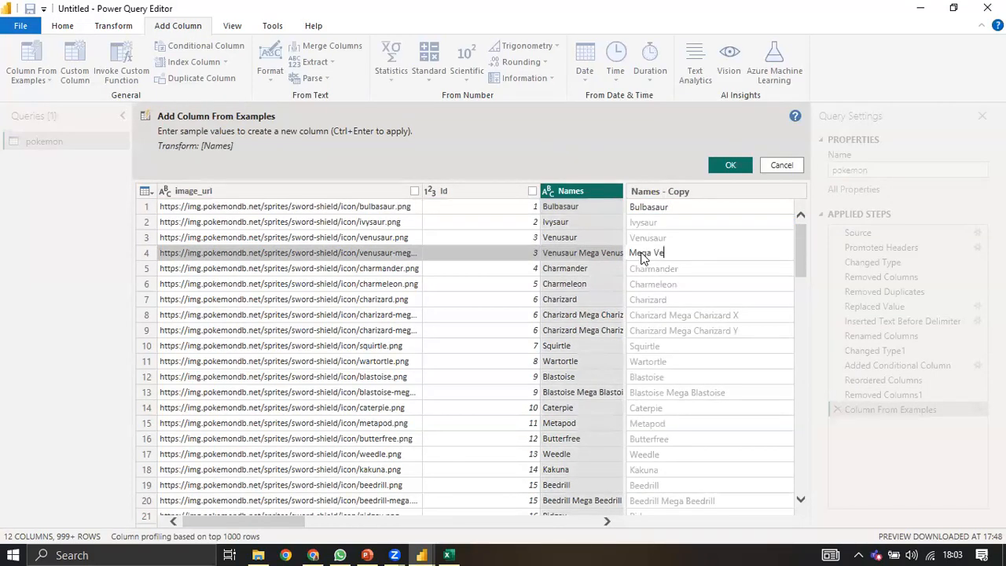
type("nusaur")
key("Return")
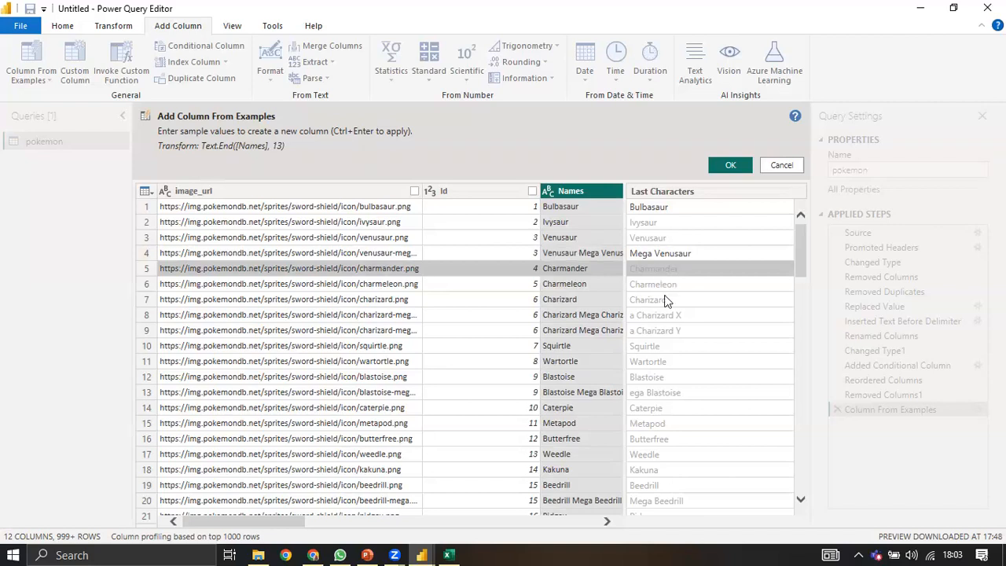
left_click(666, 314)
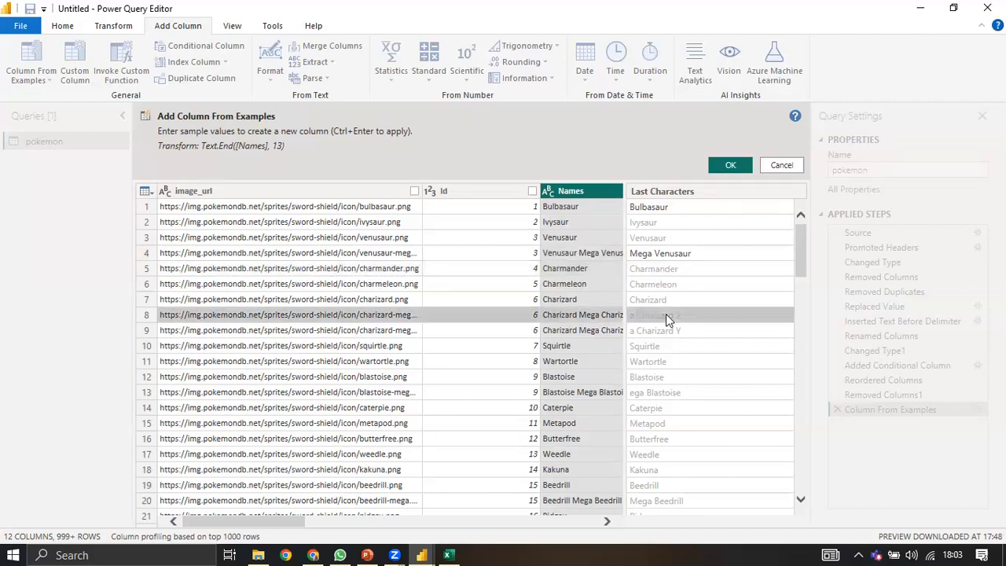
type("Mega Charizar")
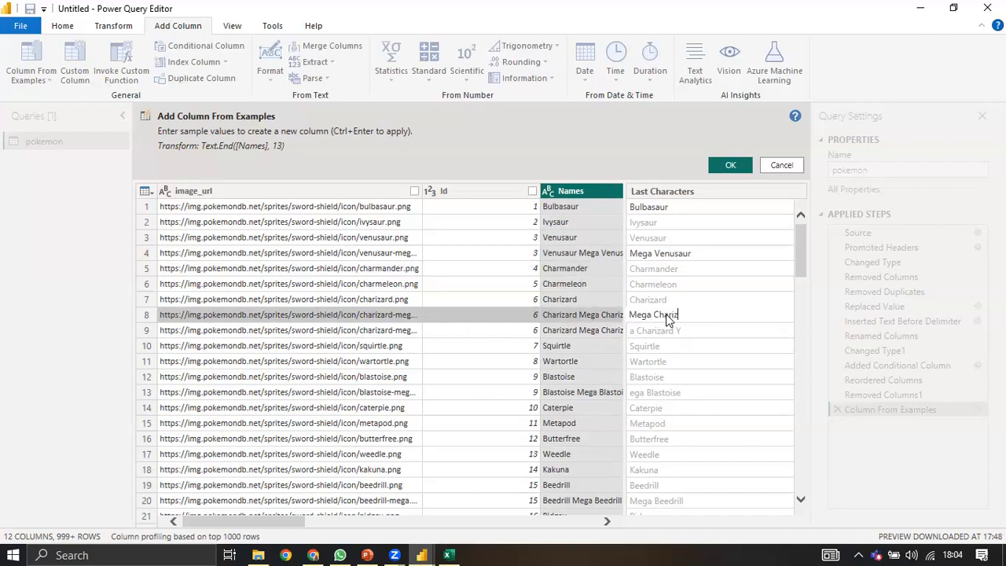
type("d")
key("Return")
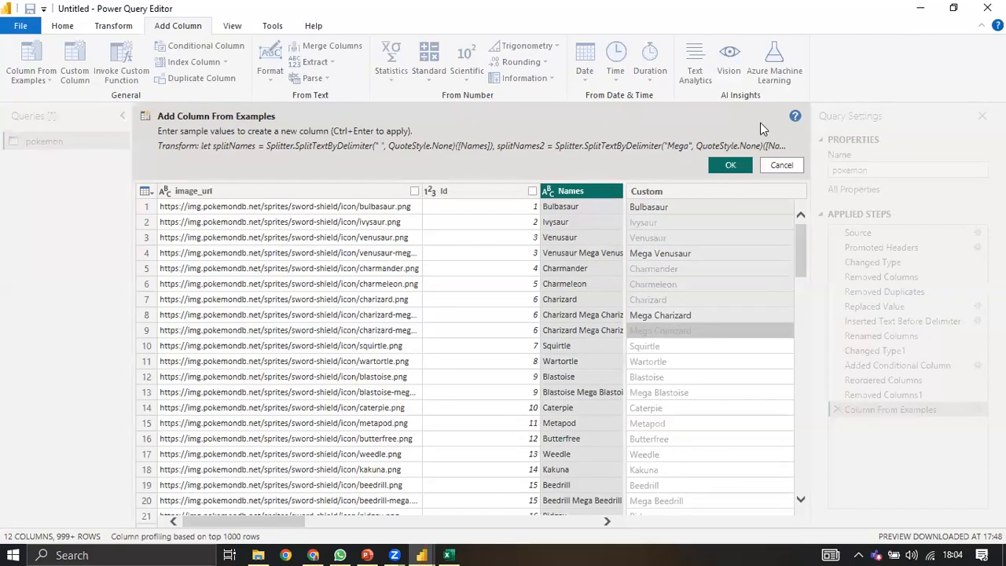
Step: Accept the example-based Custom column, then delete its Added Custom Column step
left_click(732, 165)
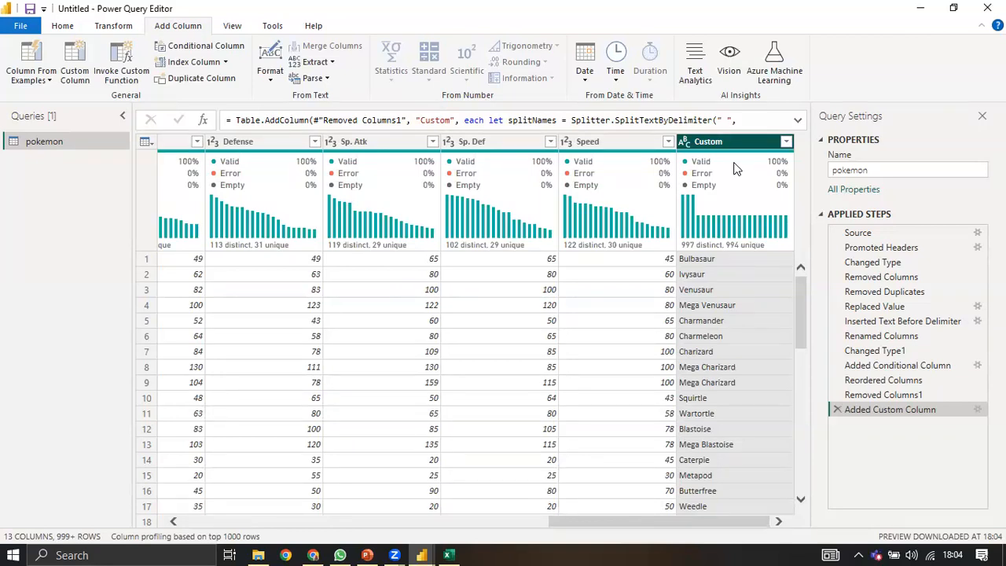
left_click(838, 411)
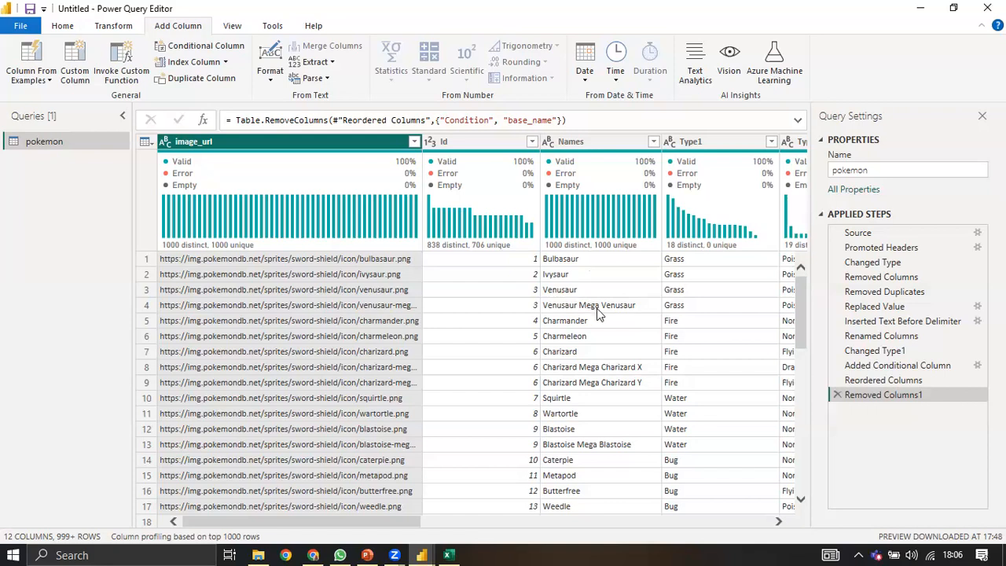
scroll(595, 315, "down", 11)
scroll(585, 336, "down", 4)
scroll(576, 334, "up", 2)
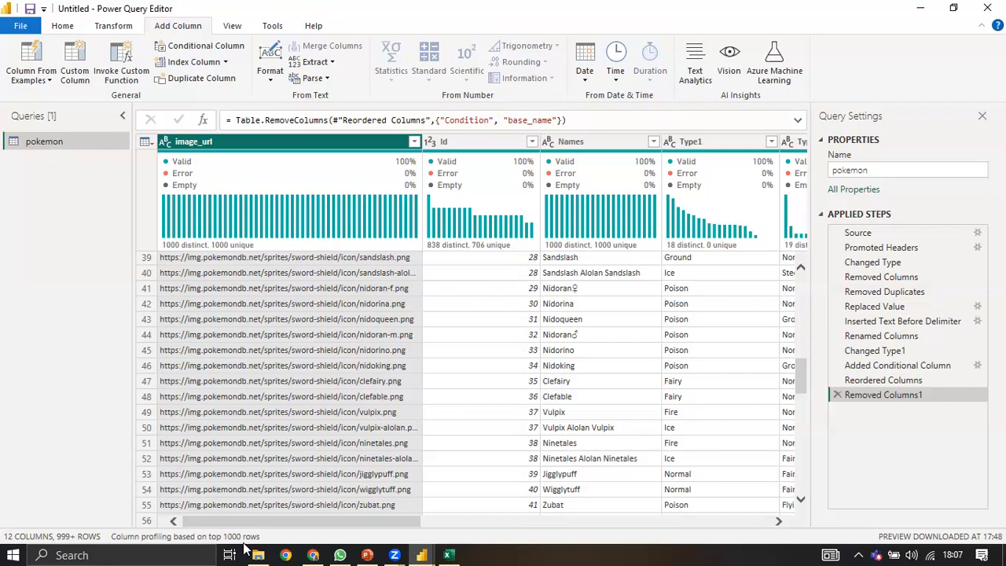
Step: Glance at the New Source list, then switch to the main Power BI Desktop report window
left_click(62, 25)
left_click(62, 74)
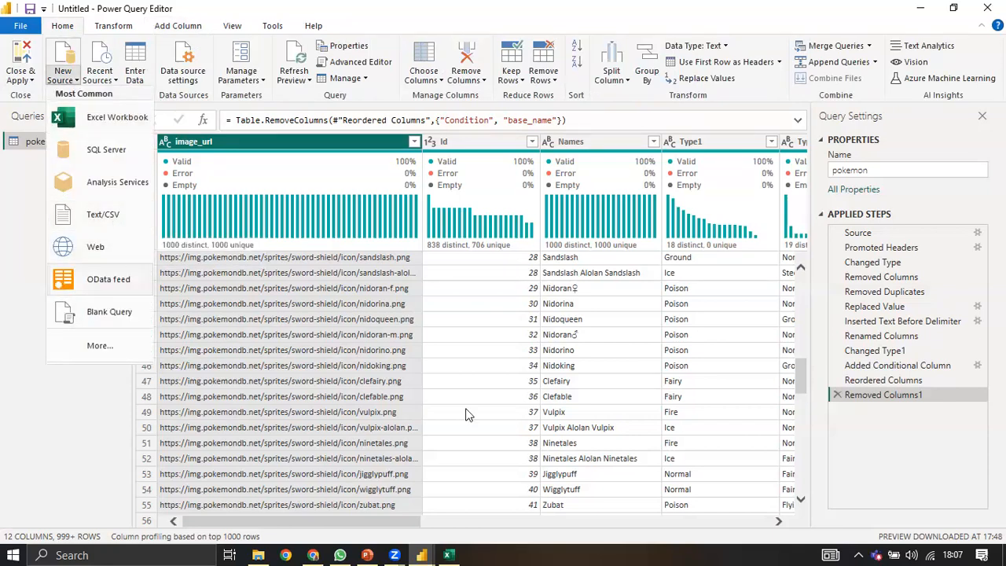
left_click(422, 555)
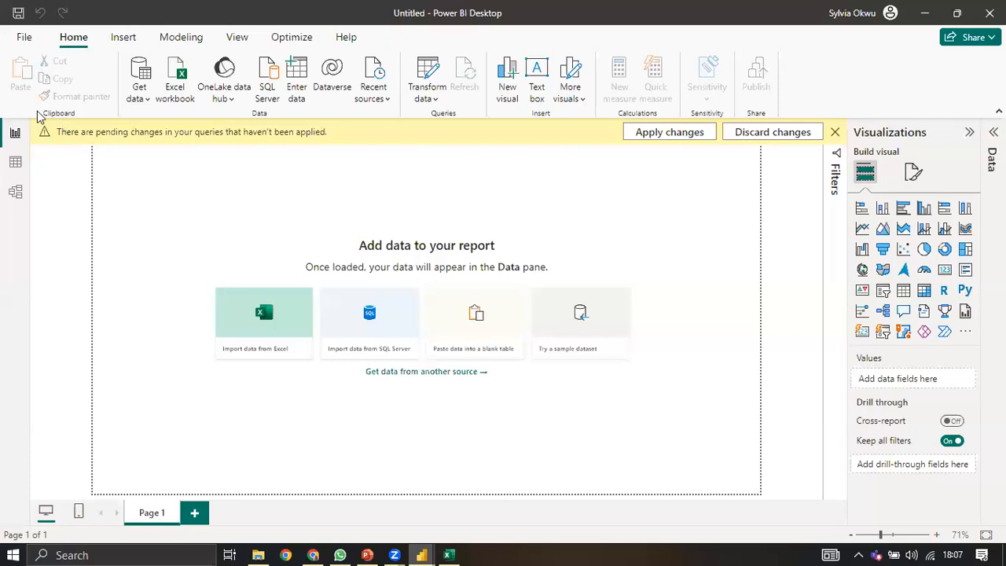
Step: Reopen Pokemon_analysis.pbix from recent files and show the pokemon query from its first rows
left_click(33, 90)
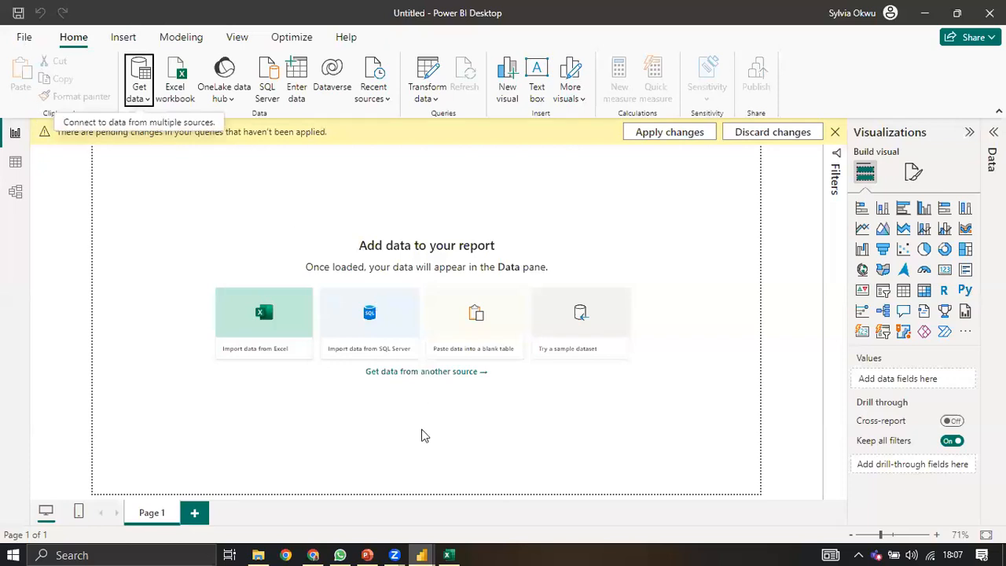
key("ctrl+o")
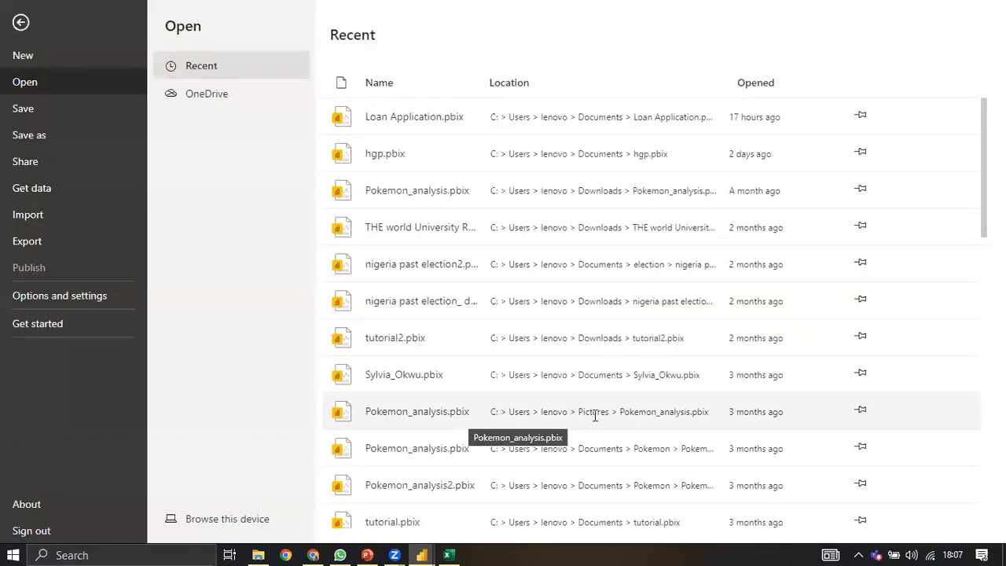
left_click(431, 408)
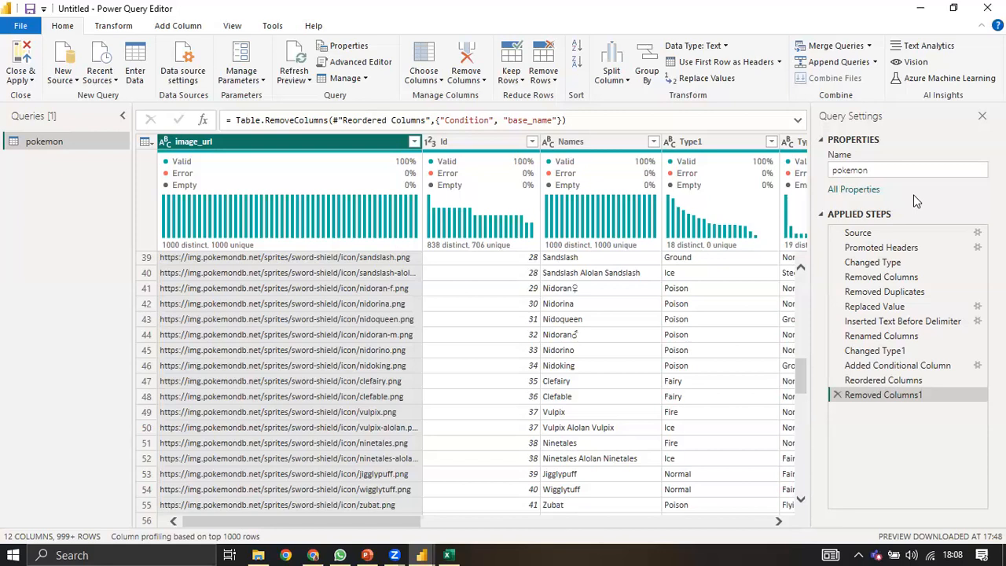
scroll(889, 202, "up", 12)
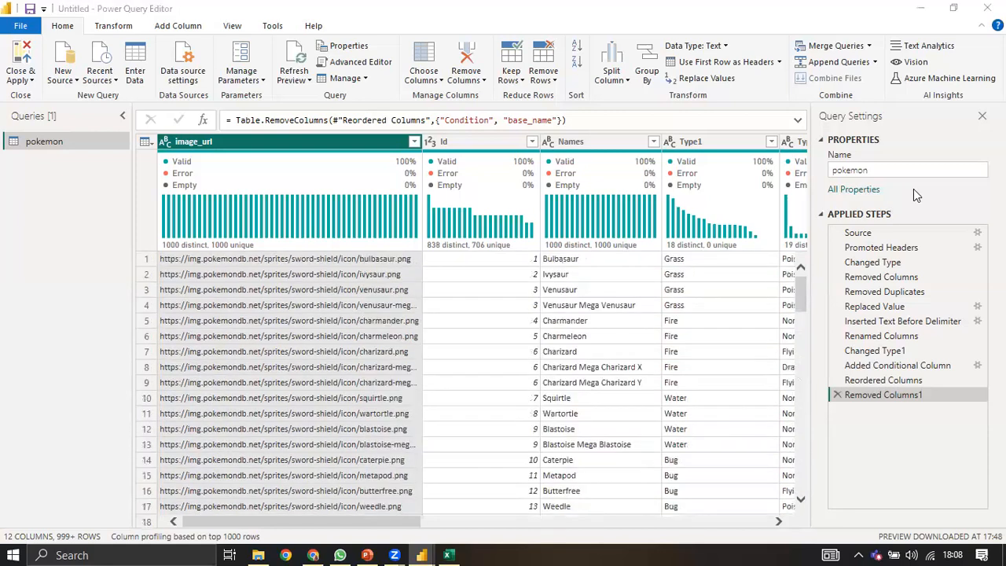
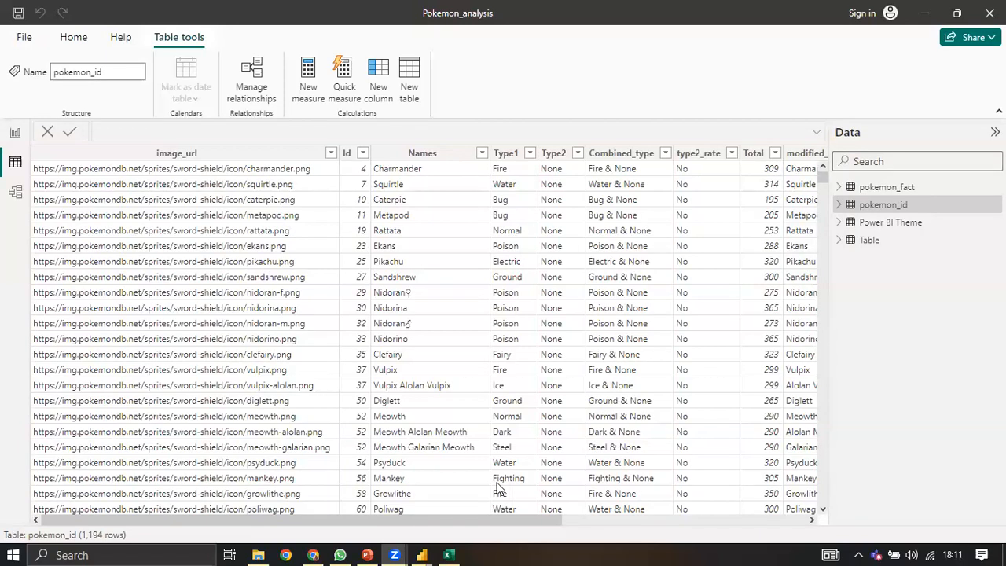
left_click_drag(373, 517, 695, 522)
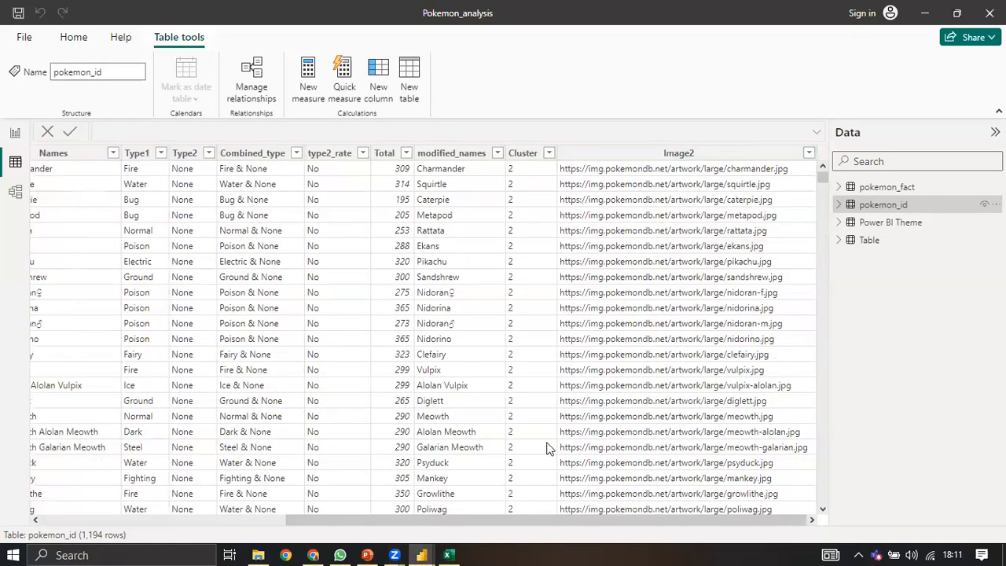
left_click_drag(460, 517, 202, 517)
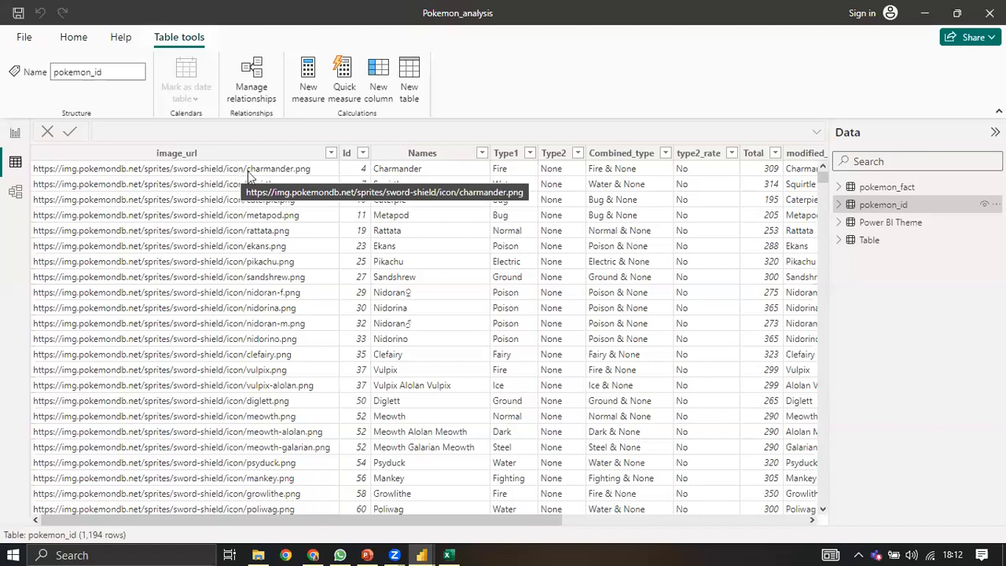
left_click_drag(268, 517, 423, 516)
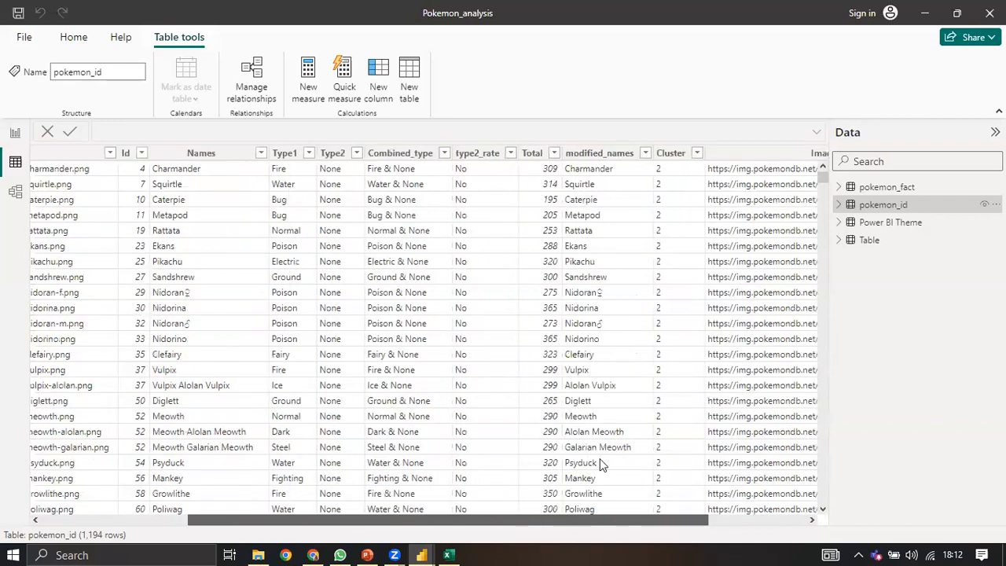
scroll(599, 464, "right", 3)
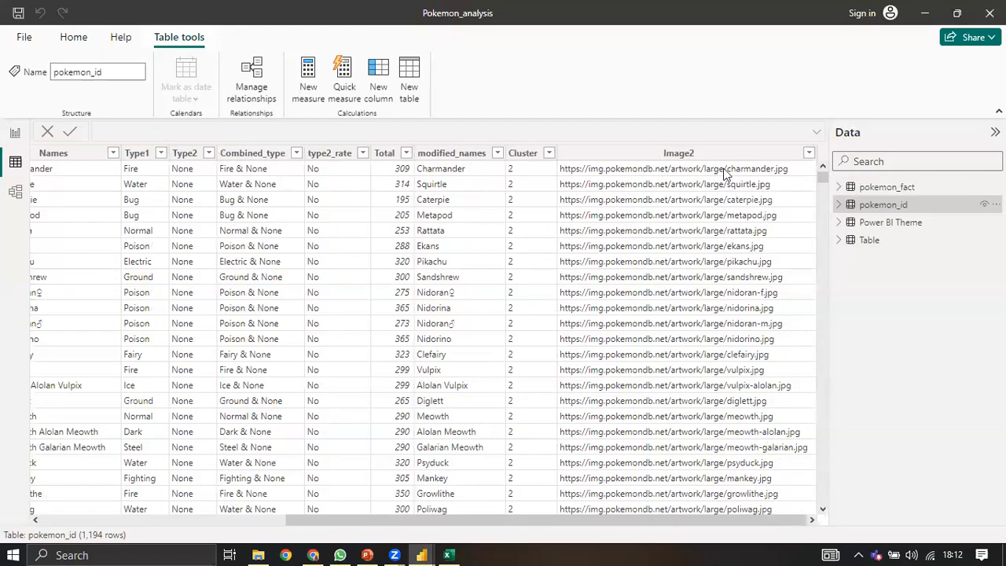
left_click_drag(524, 520, 212, 507)
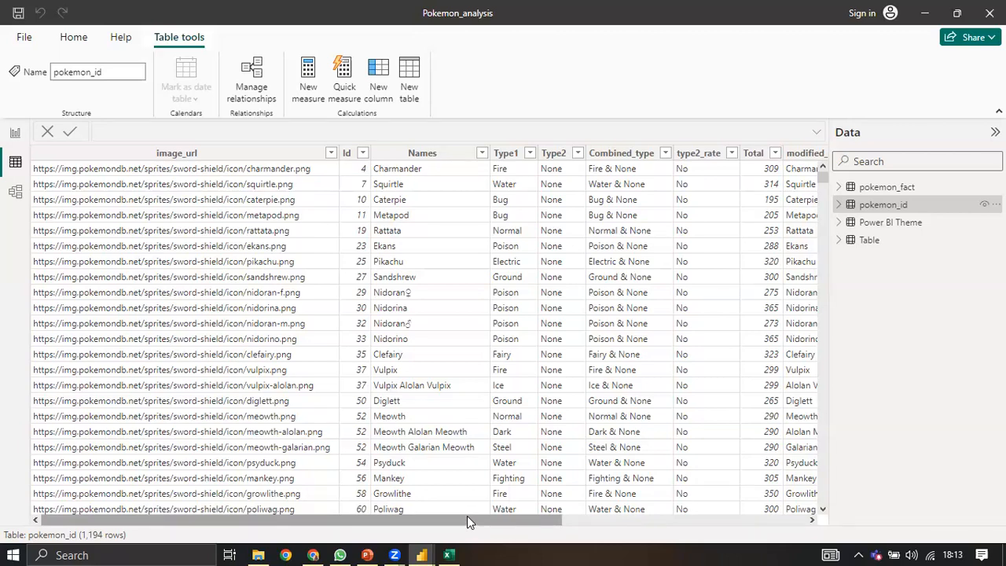
left_click_drag(466, 520, 523, 520)
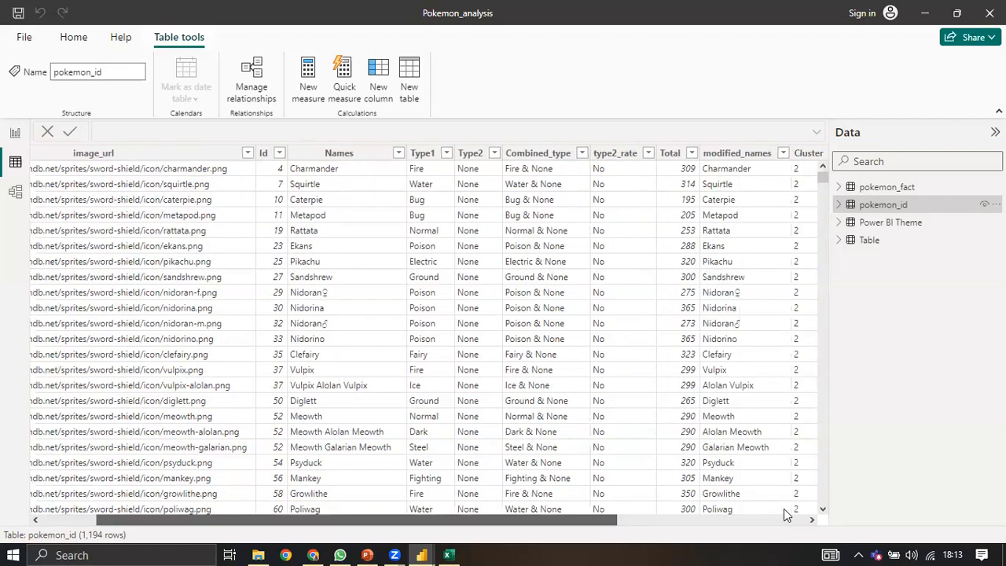
scroll(783, 508, "right", 5)
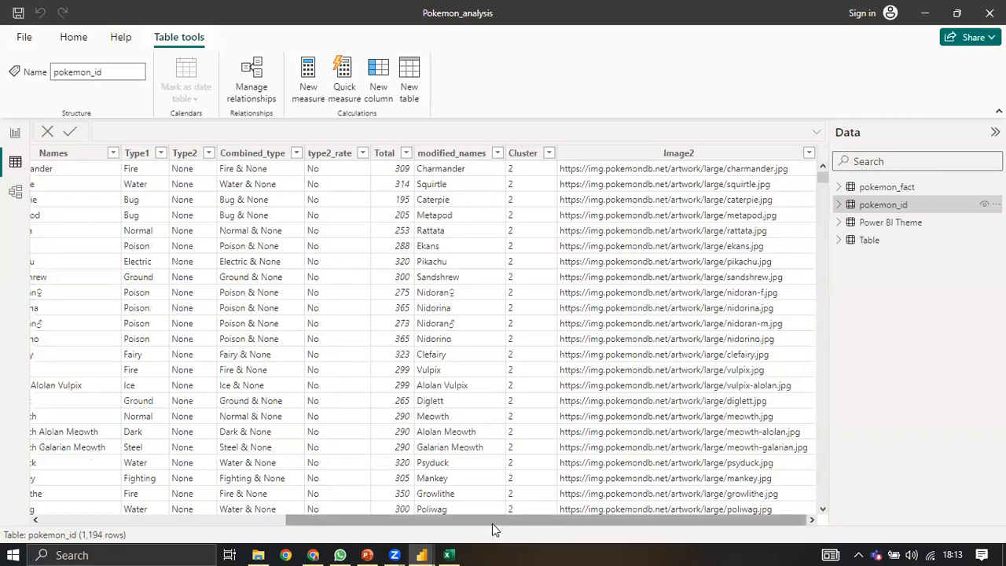
left_click_drag(489, 516, 402, 519)
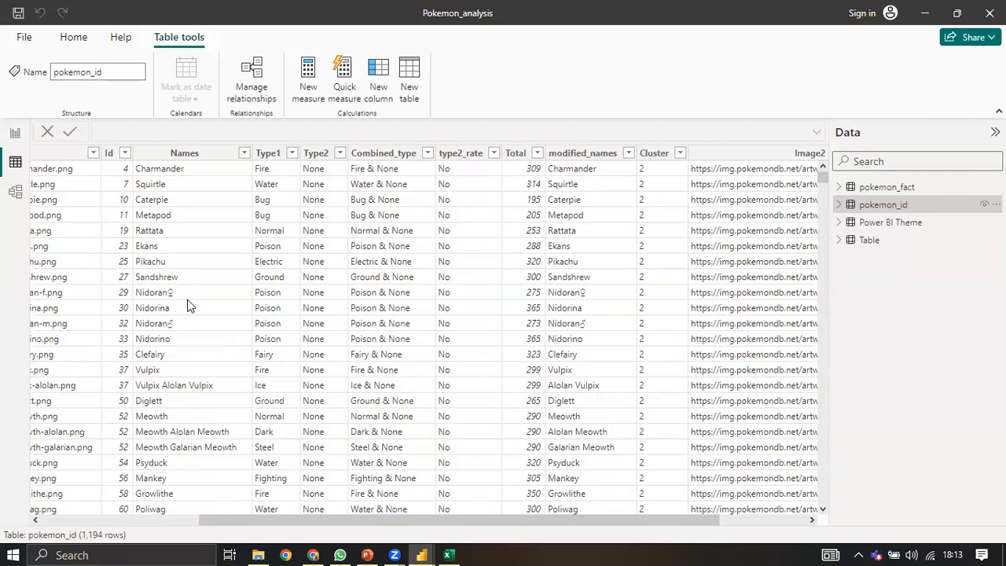
scroll(202, 290, "down", 15)
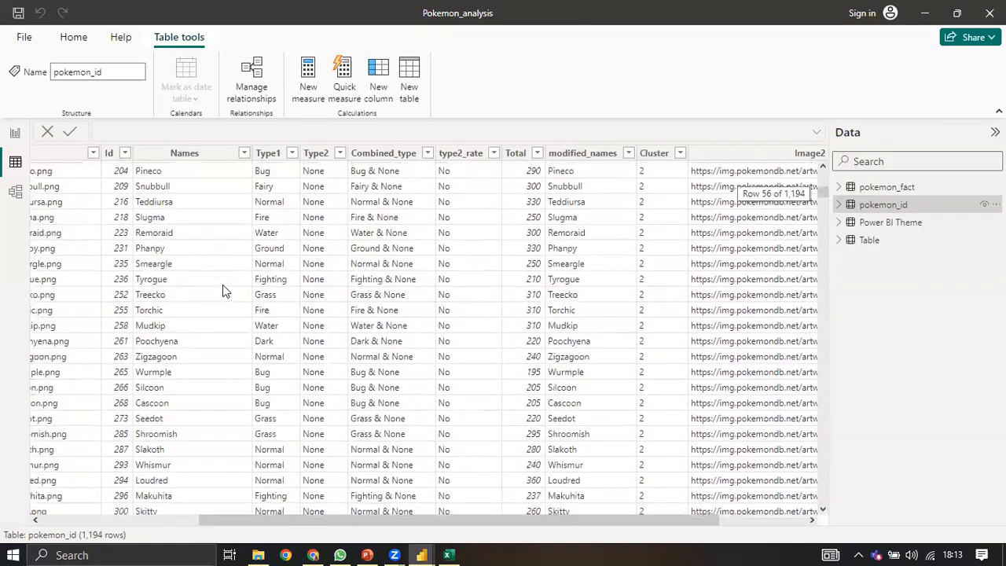
scroll(286, 238, "up", 11)
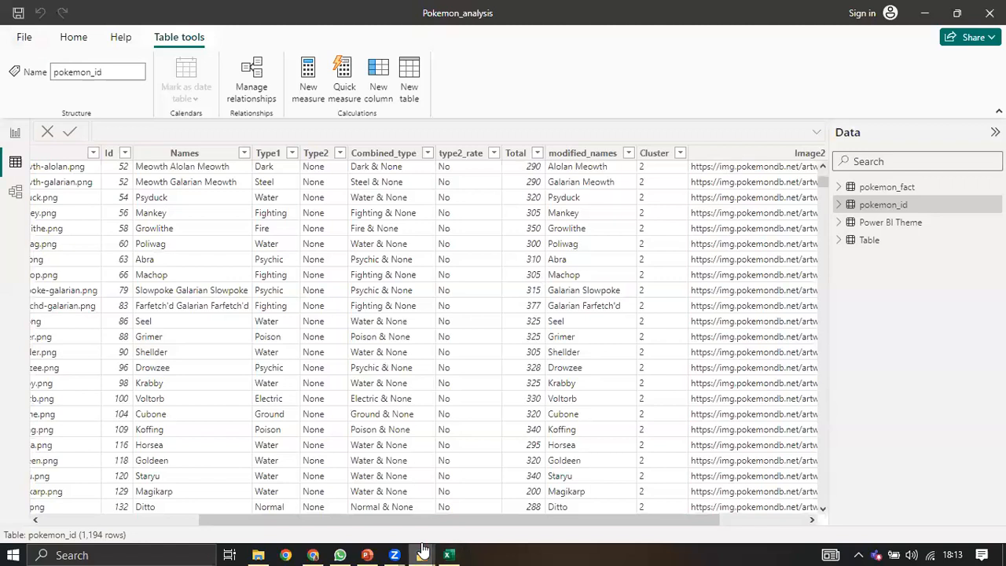
mouse_move(423, 551)
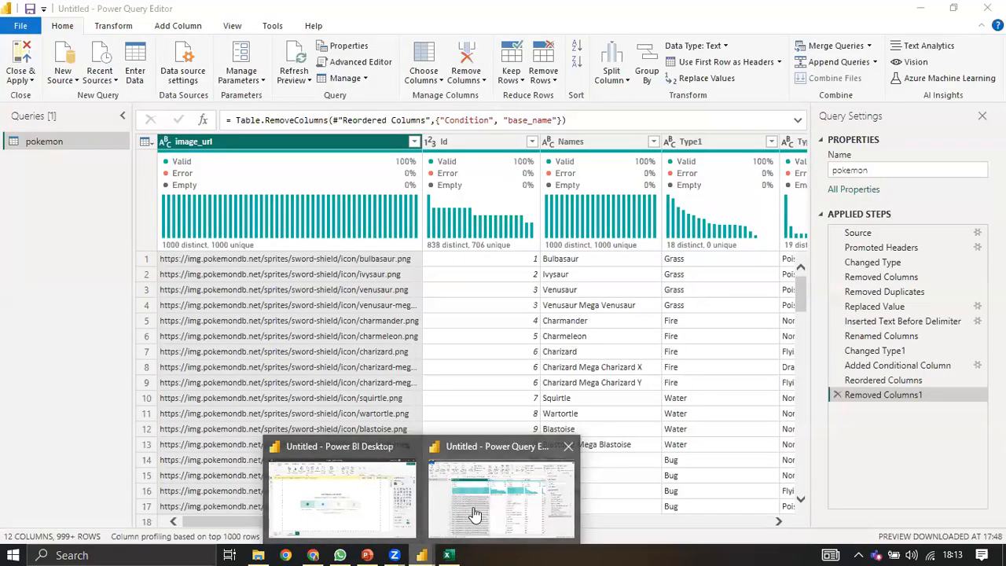
Step: Bring the Power Query Editor forward and scroll the pokemon preview without the Condition and base_name columns
left_click(474, 514)
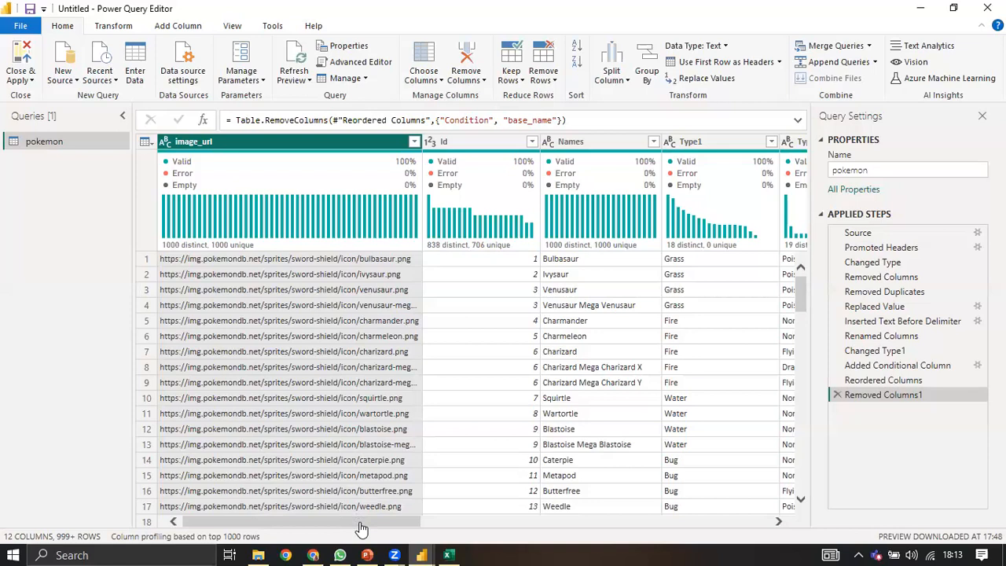
mouse_move(362, 526)
left_mouse_down()
mouse_move(449, 545)
mouse_move(814, 548)
mouse_move(348, 552)
mouse_move(358, 533)
left_mouse_up()
scroll(589, 319, "down", 7)
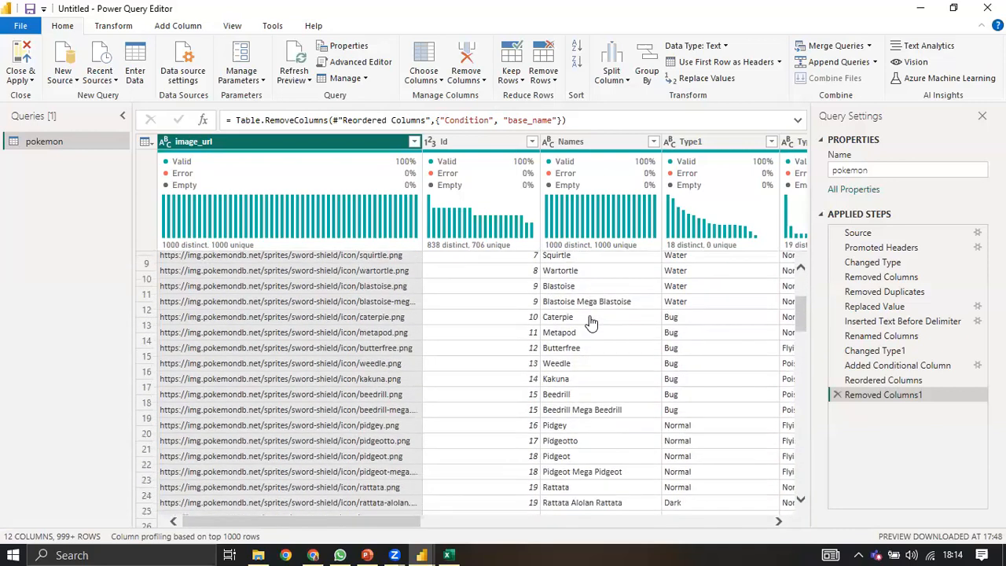
scroll(584, 317, "down", 2)
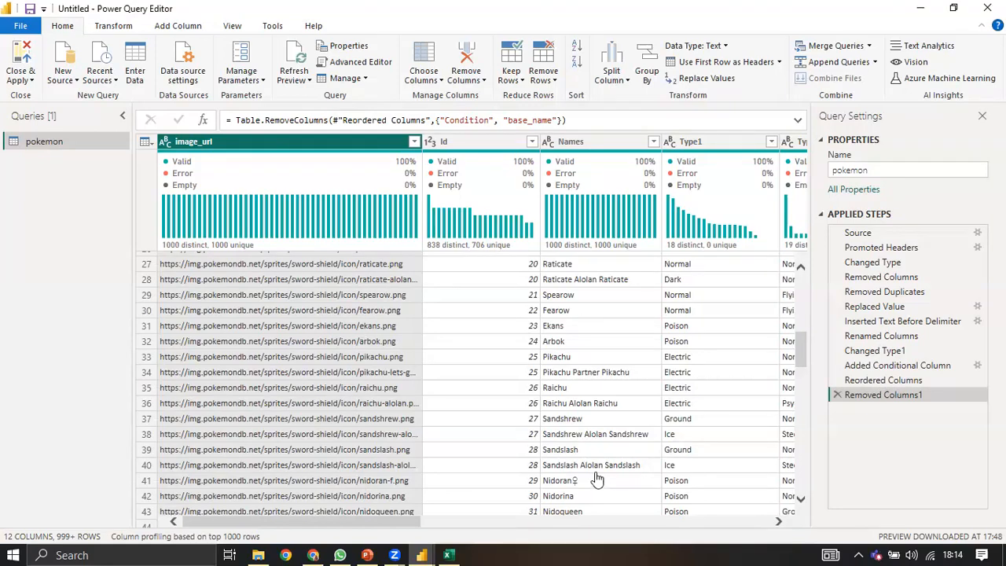
scroll(595, 478, "up", 9)
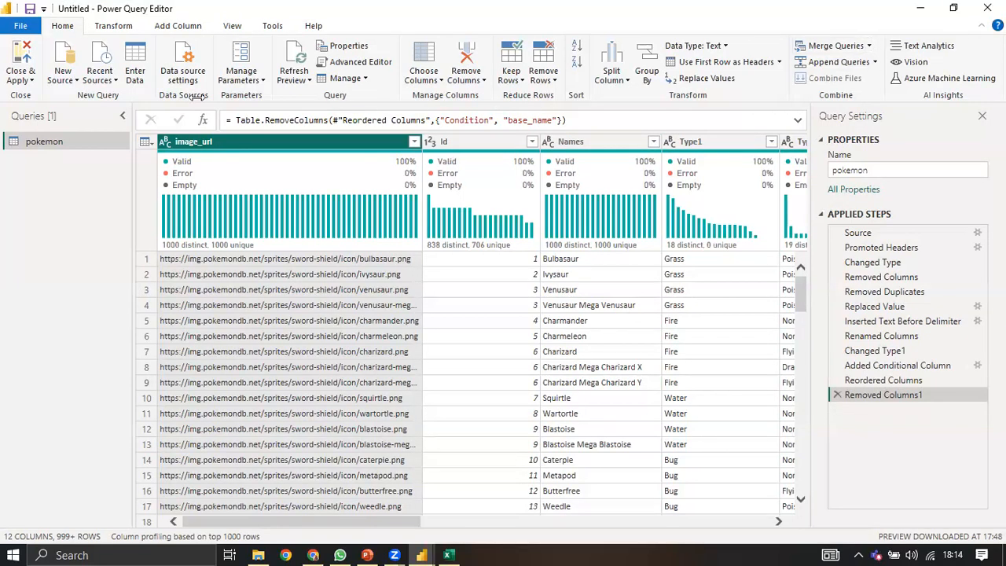
Step: Import poke.csv from Downloads as a new Text/CSV query named poke
left_click(70, 81)
left_click(105, 222)
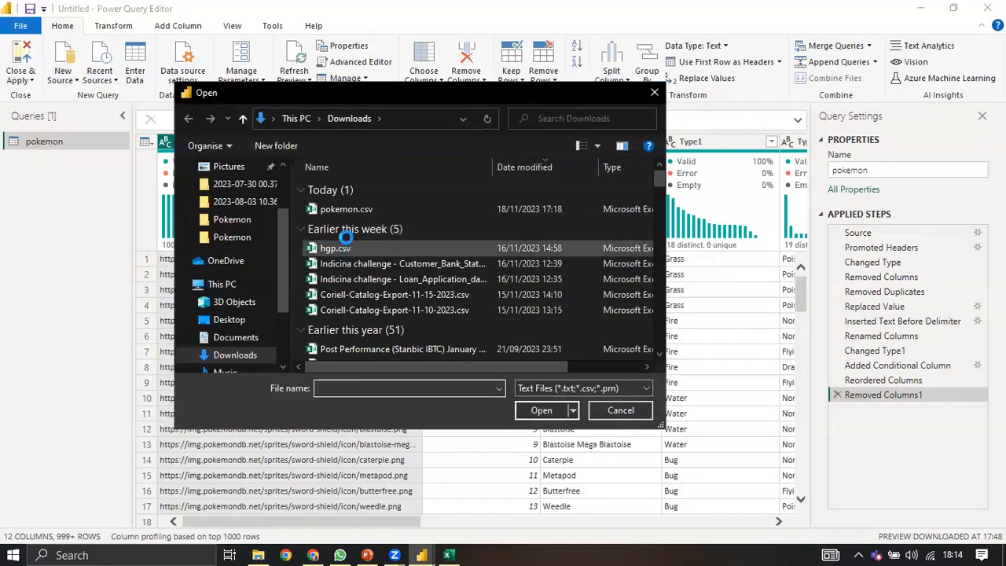
left_click(347, 213)
key("p")
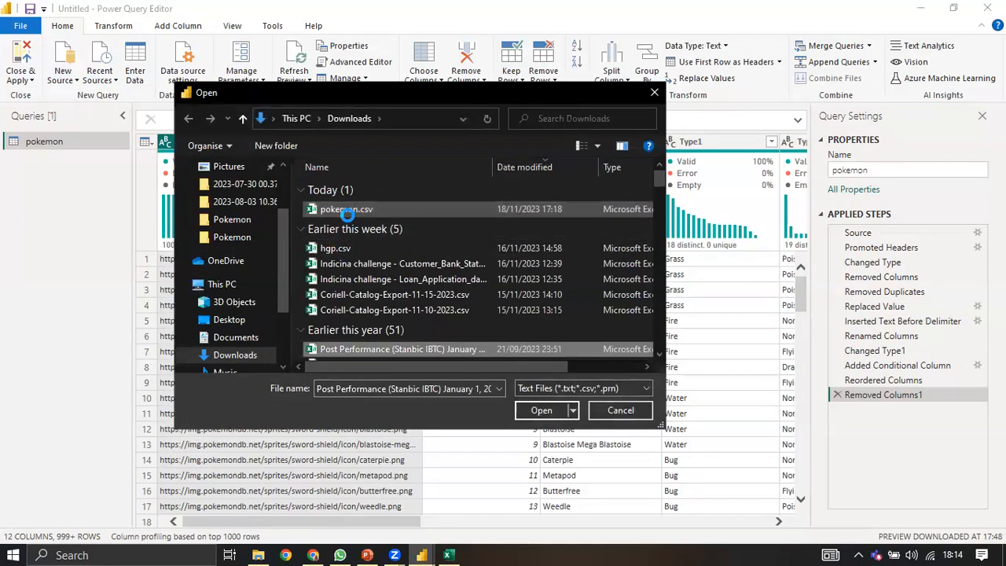
key("p")
key("p")
key("p")
key("p")
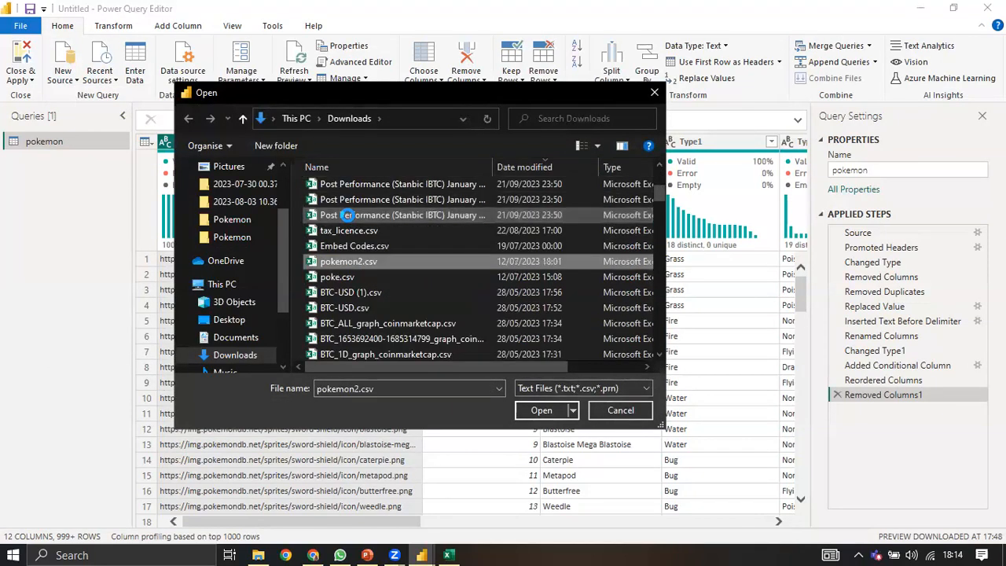
left_click(362, 277)
left_click(541, 410)
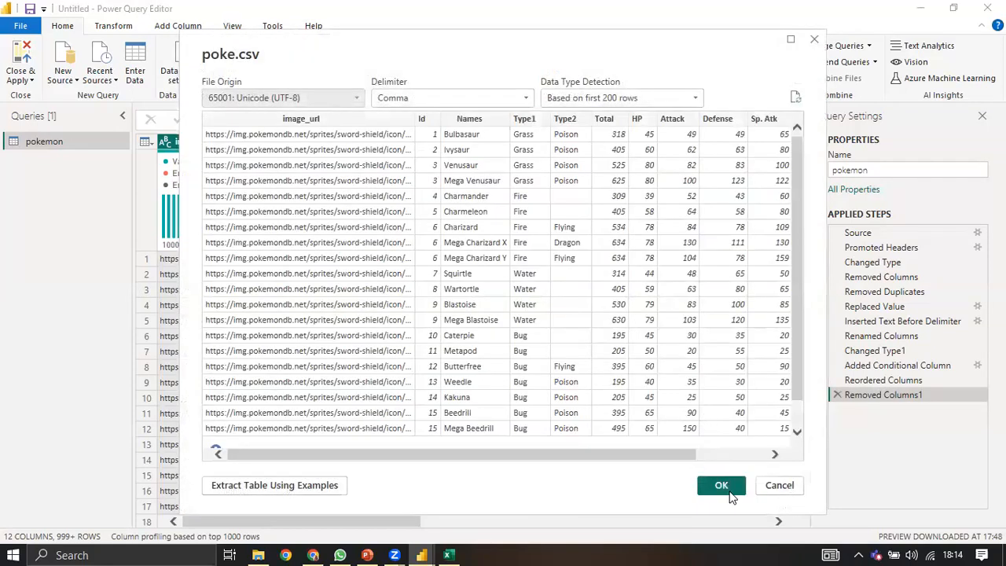
left_click(729, 492)
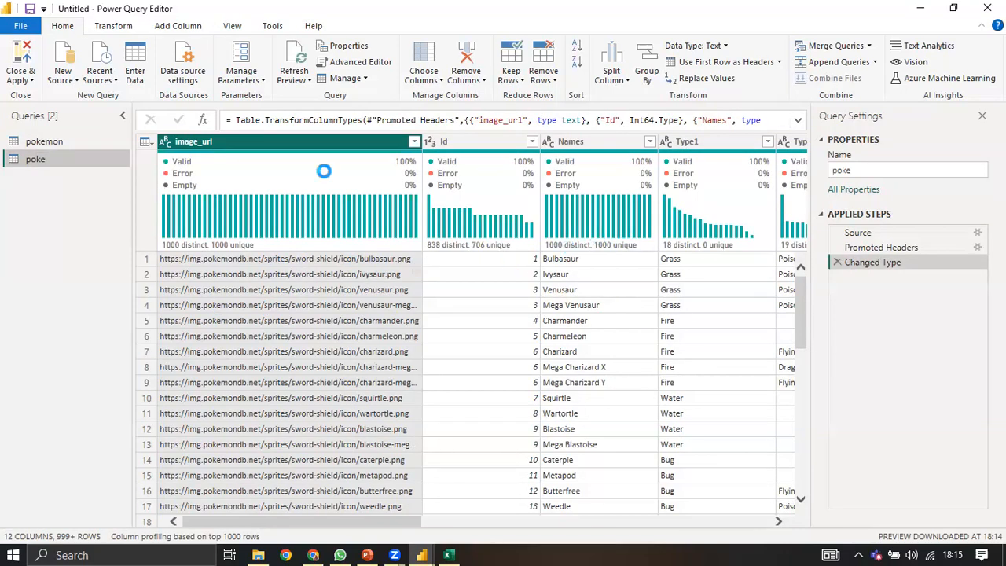
Step: Compare the poke query with the pokemon query, then return to pokemon's 12 columns
left_click(54, 141)
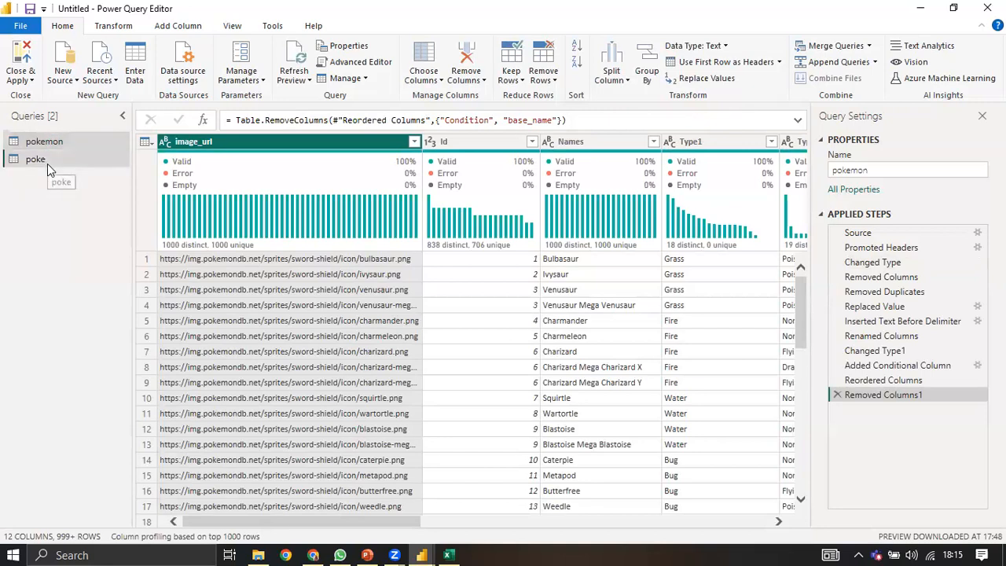
left_click(47, 164)
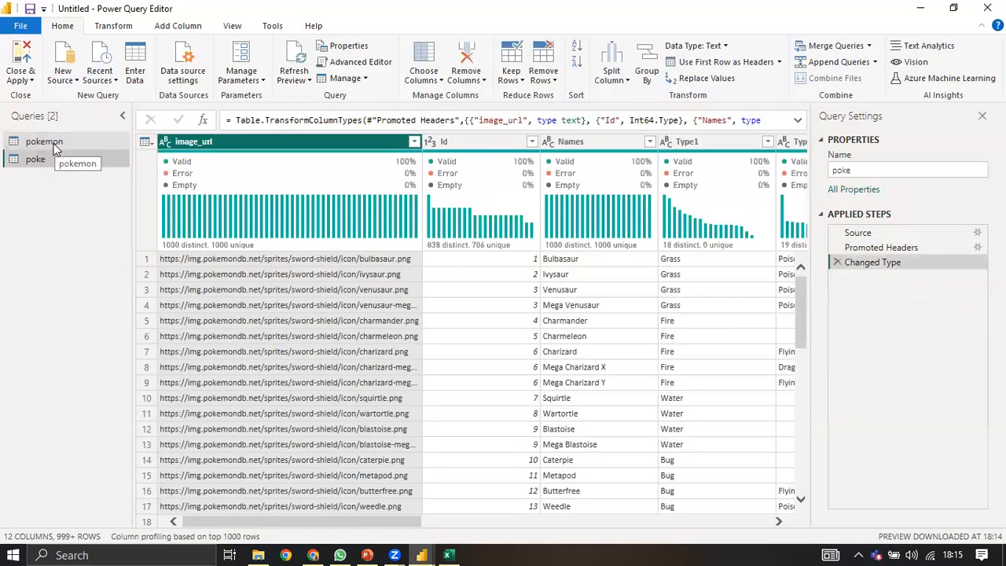
left_click(52, 145)
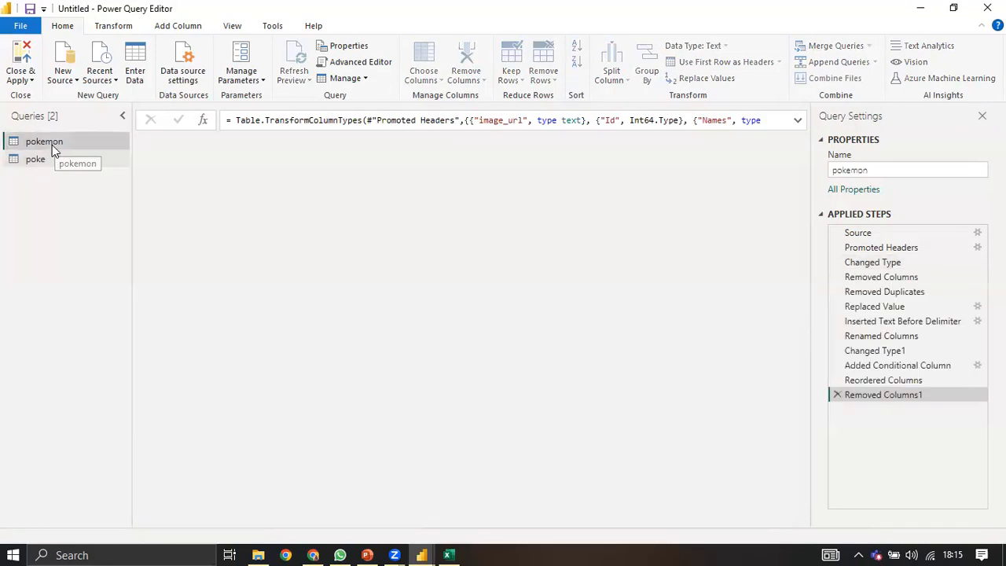
left_click_drag(283, 517, 764, 498)
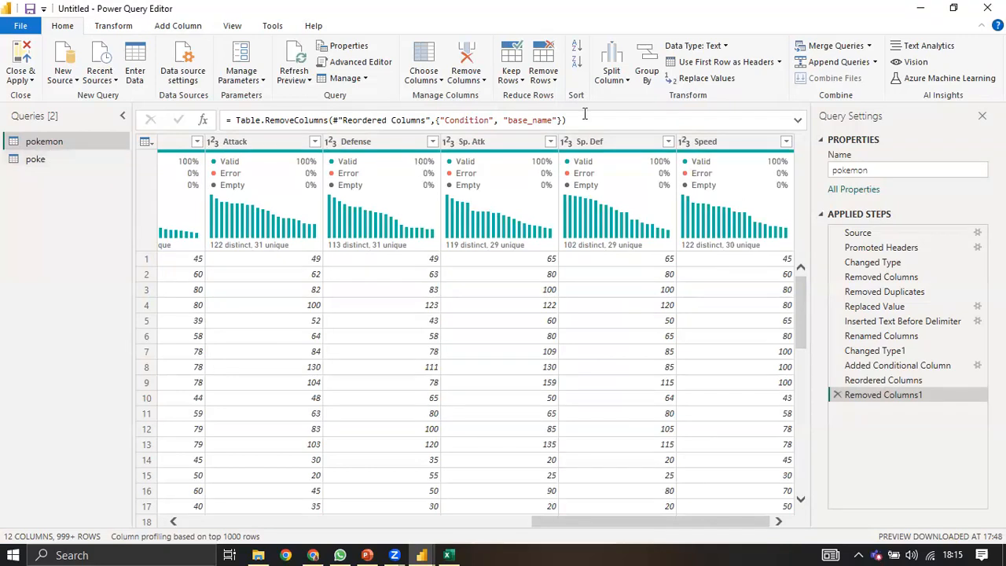
Step: Merge poke into pokemon as a Left Outer join, matching image_url in both tables
left_click(869, 49)
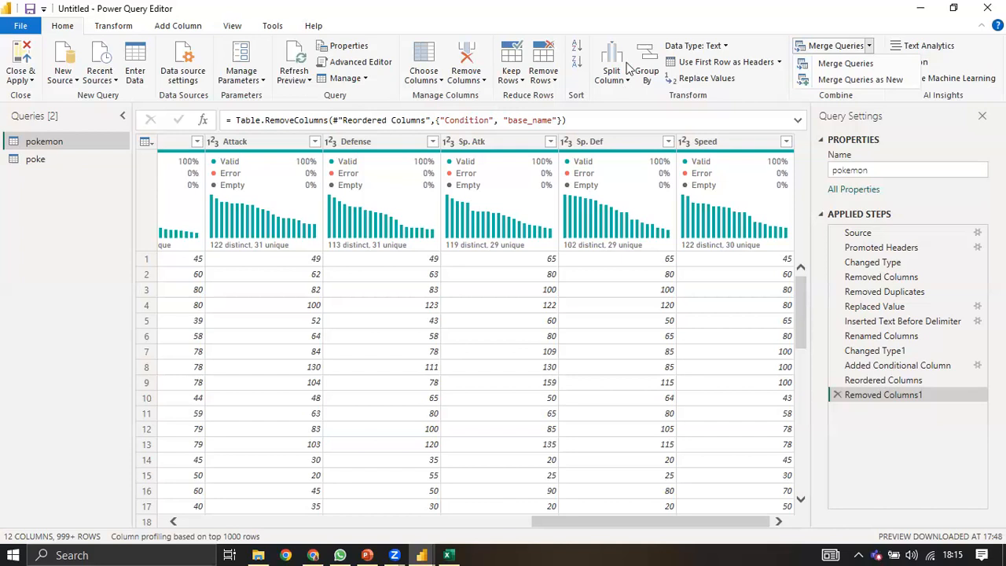
left_click(813, 79)
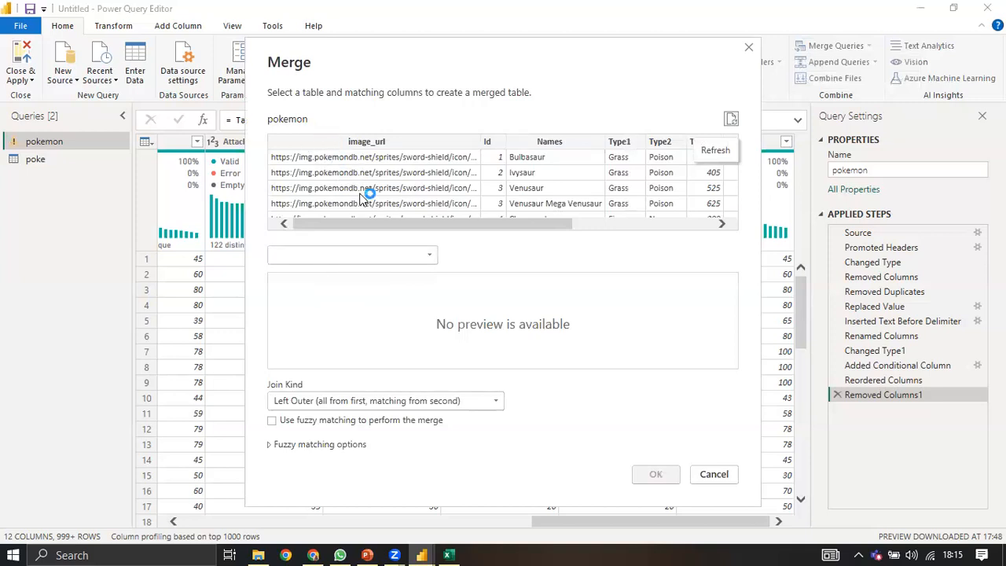
left_click(338, 249)
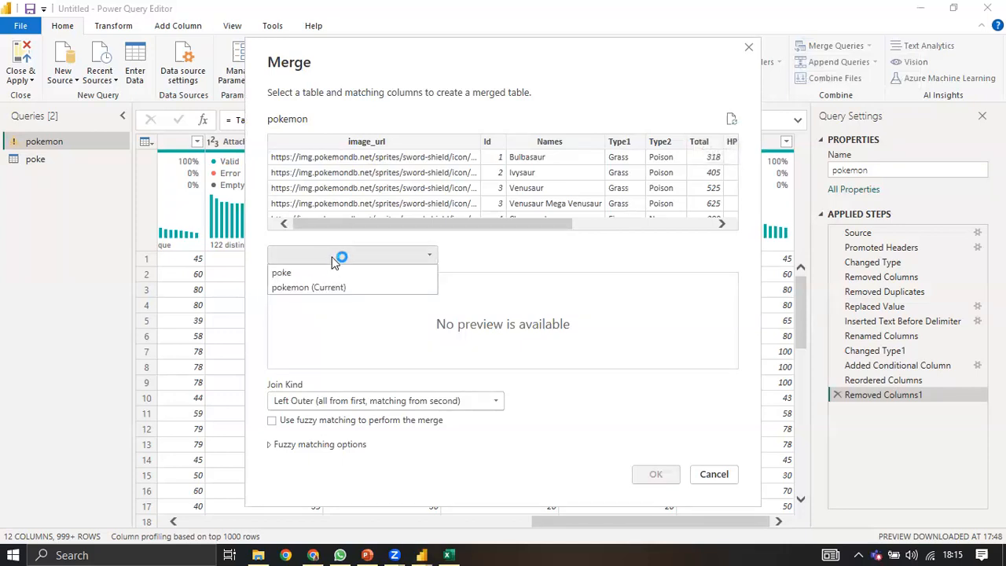
left_click(294, 276)
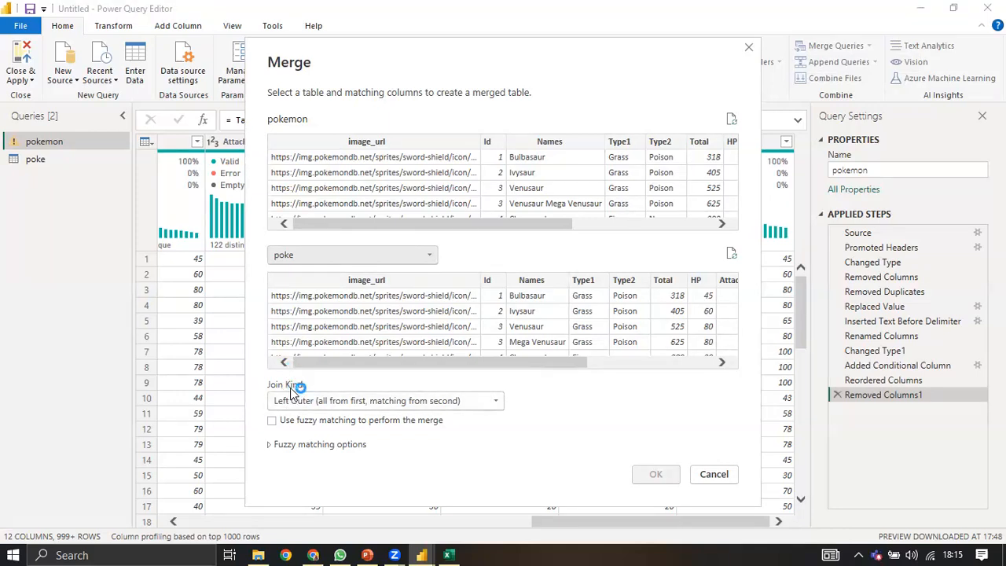
left_click(353, 400)
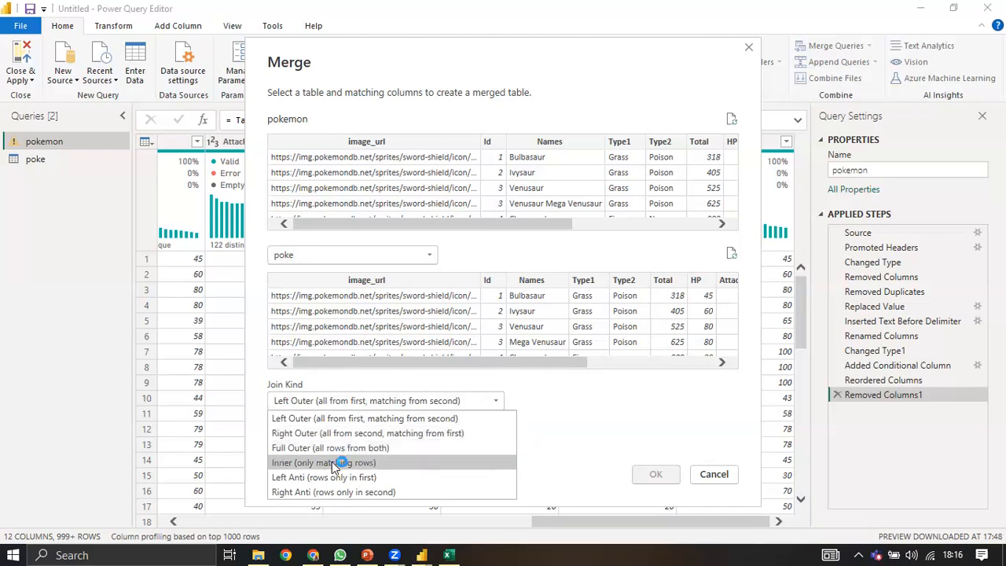
left_click(550, 401)
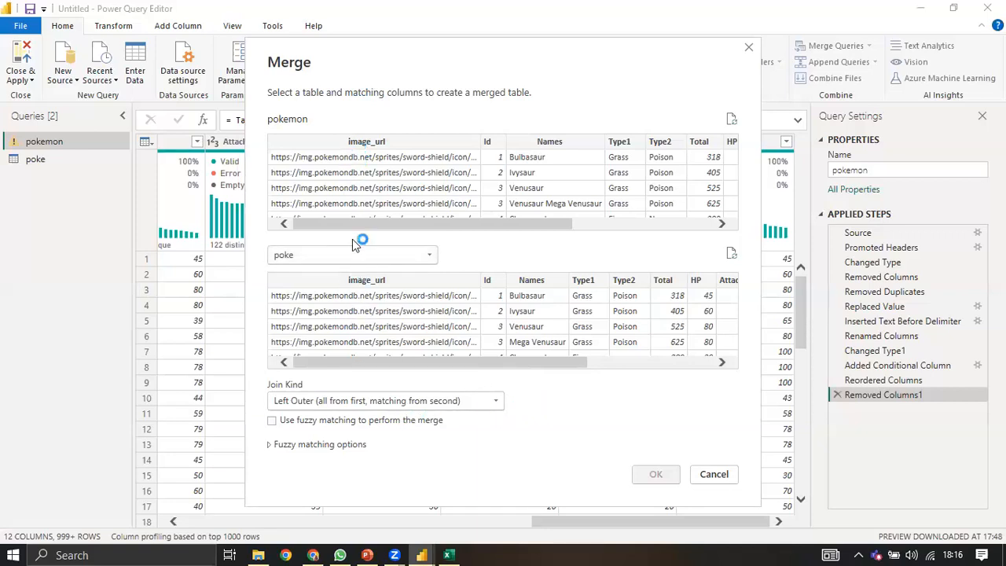
left_click(375, 145)
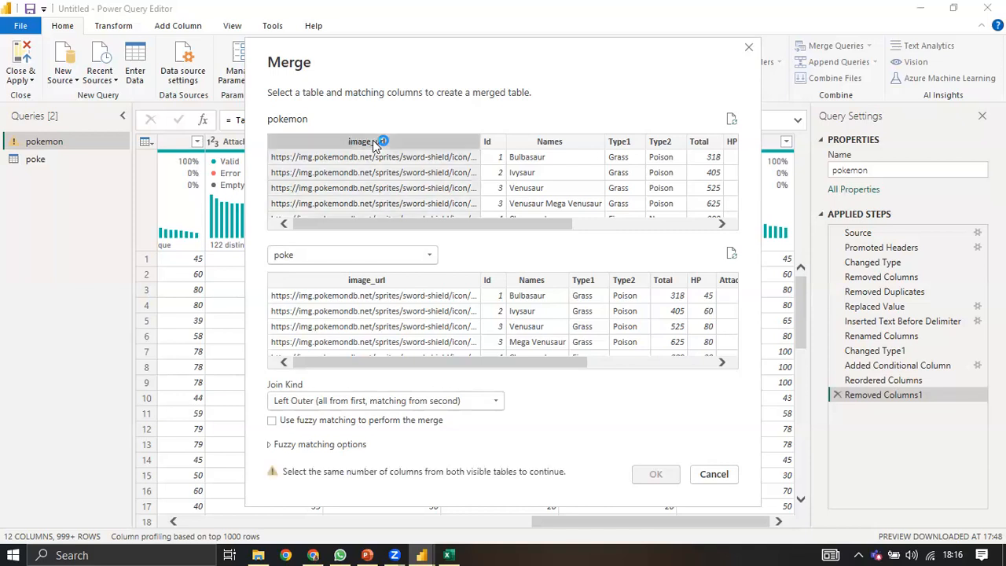
left_click(364, 281)
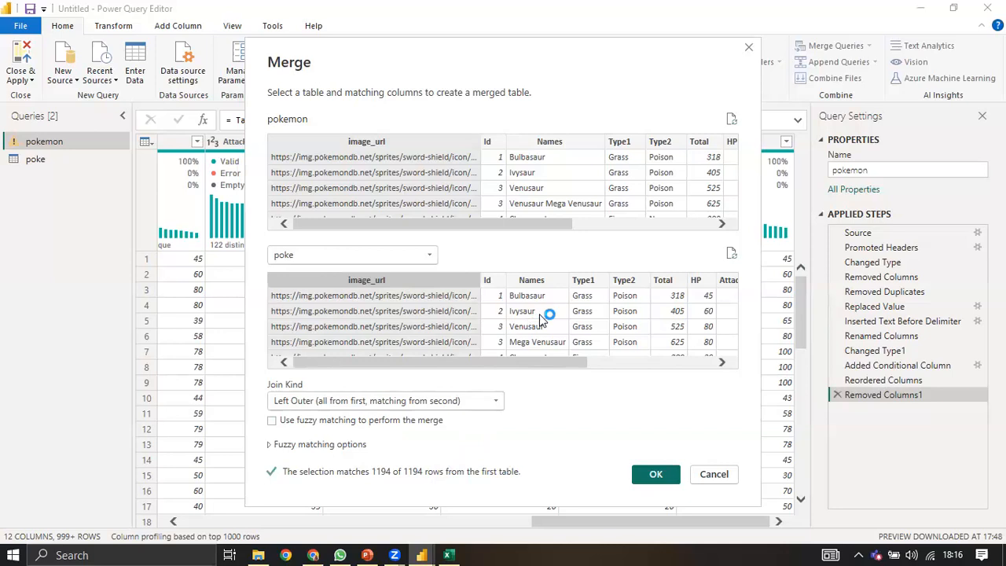
left_click(657, 475)
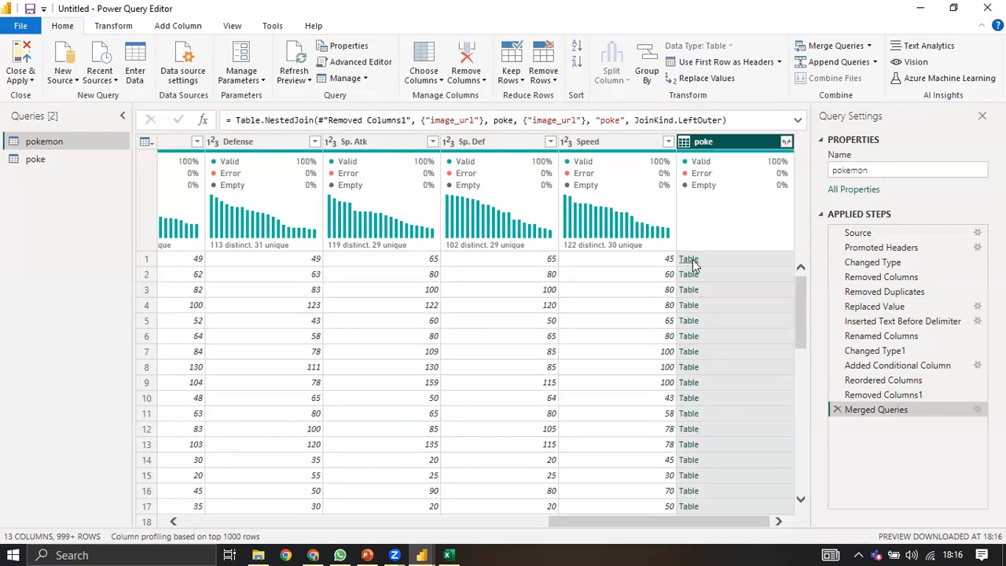
left_click(785, 142)
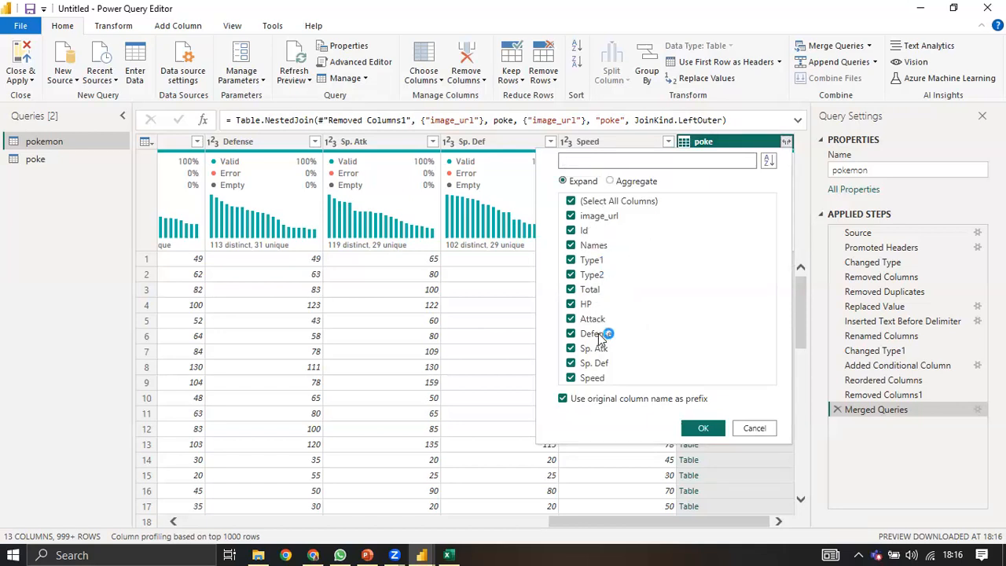
left_click(572, 202)
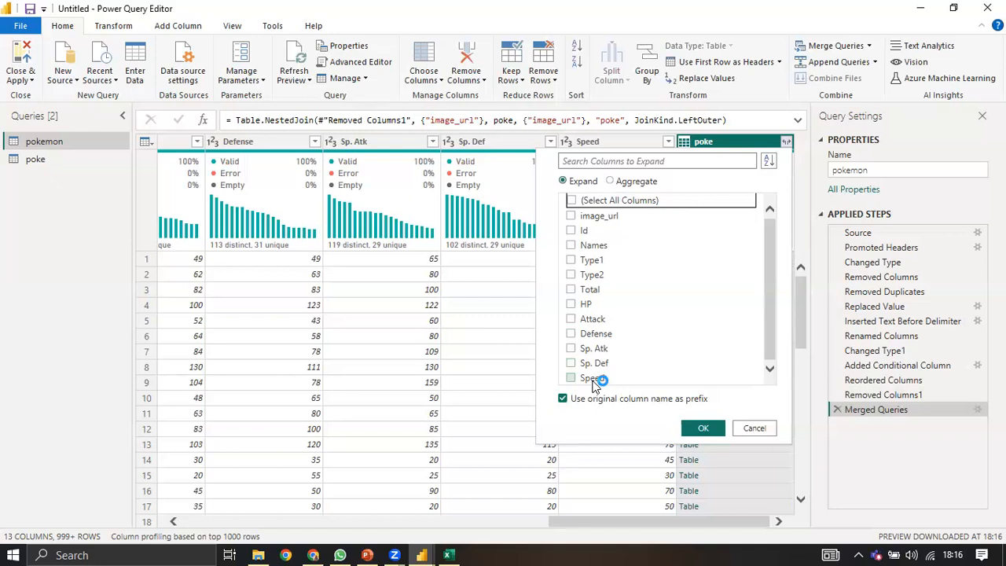
left_click(594, 380)
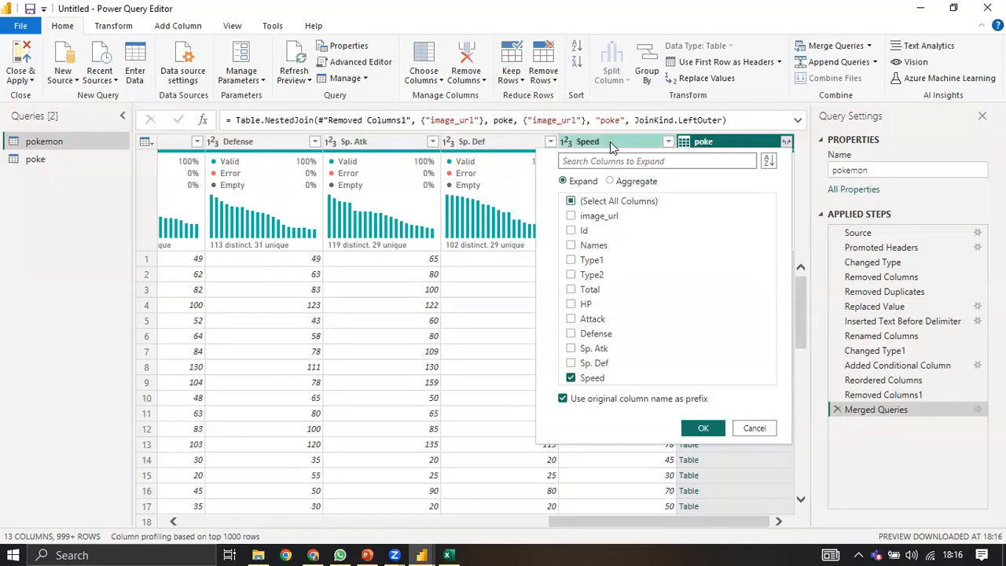
left_click(701, 429)
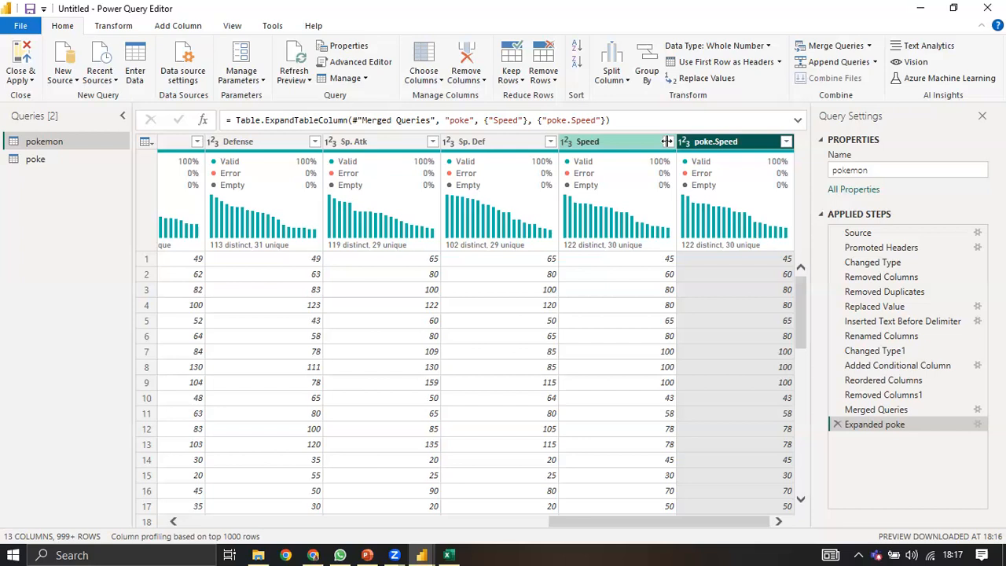
left_click(836, 424)
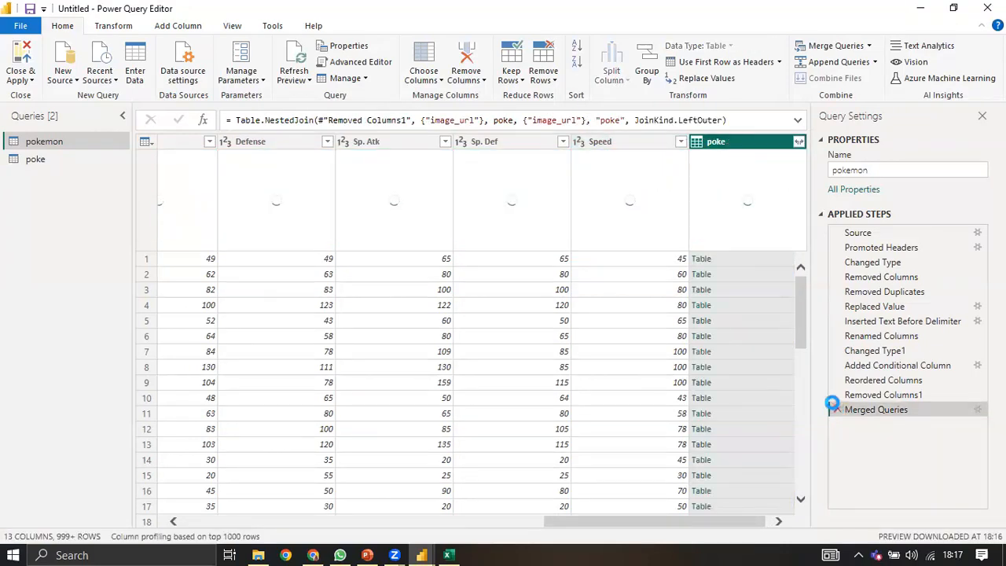
Step: Delete the Merged Queries step so pokemon ends at Removed Columns1 again
left_click(837, 410)
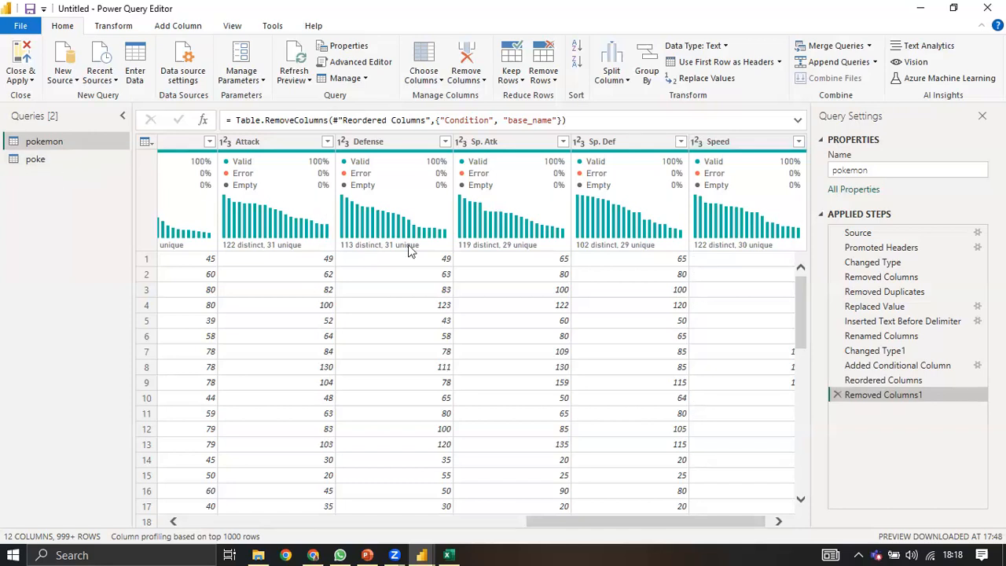
left_click(873, 63)
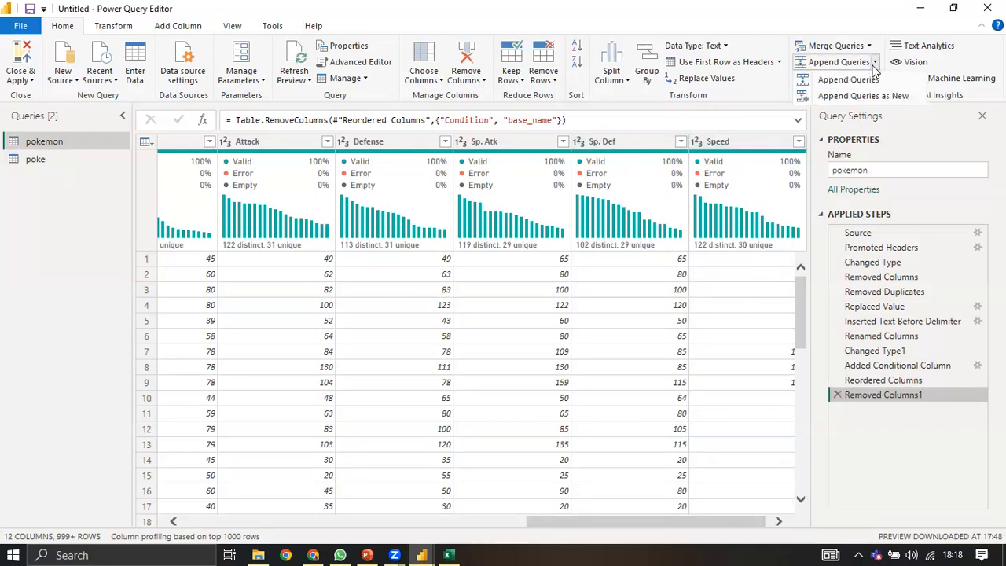
Step: Append the poke table to pokemon using the Two tables option
left_click(874, 80)
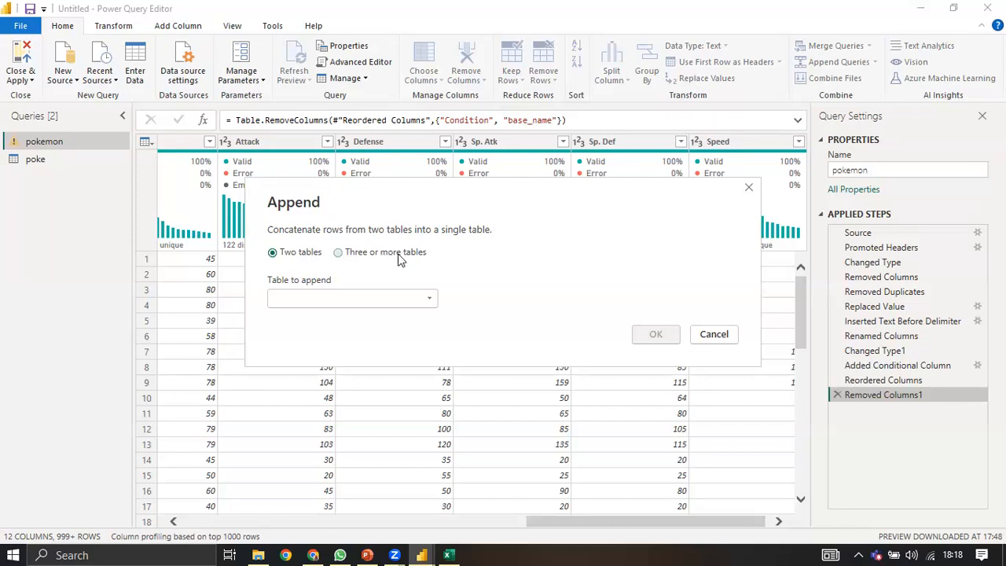
left_click(332, 299)
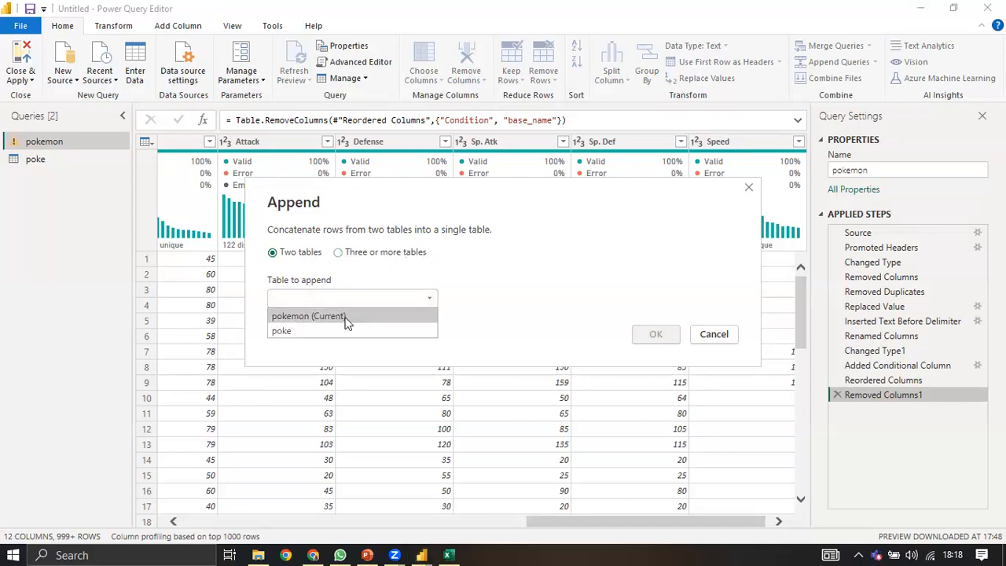
left_click(290, 330)
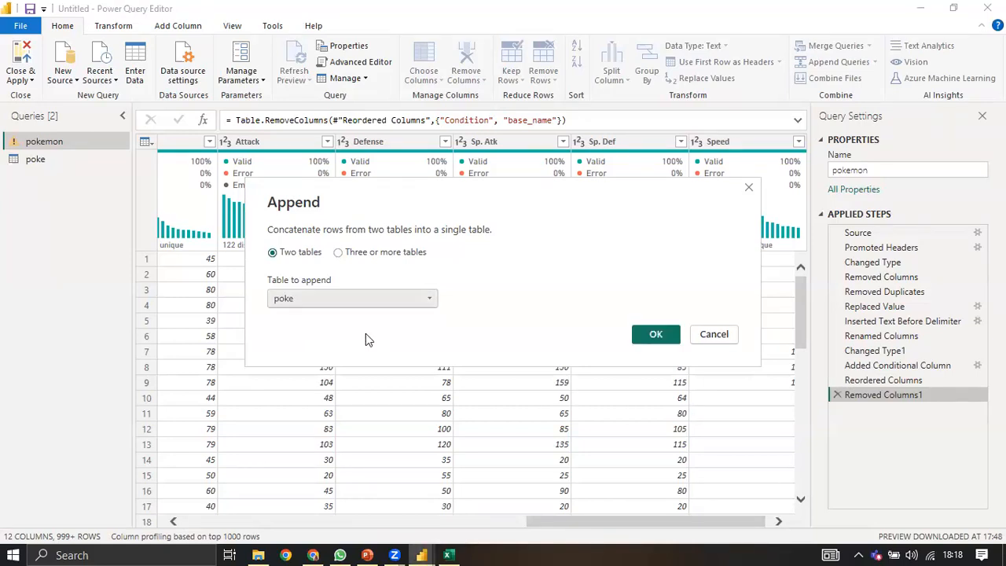
left_click(652, 336)
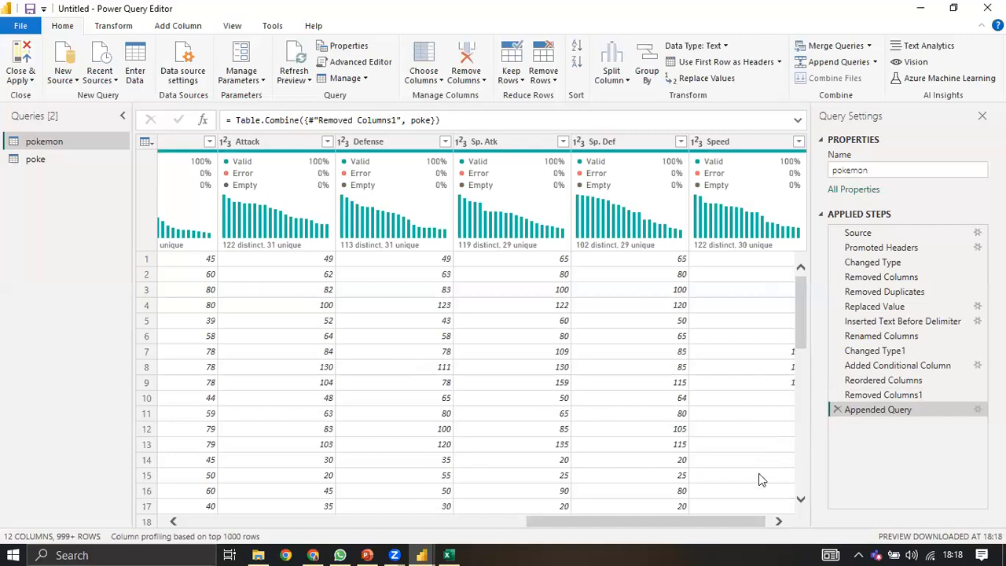
Step: Scroll through the appended 999+ rows and 12 columns, then open the whole-table actions menu
left_click_drag(803, 314, 761, 416)
scroll(761, 416, "down", 10)
left_click_drag(717, 525, 241, 527)
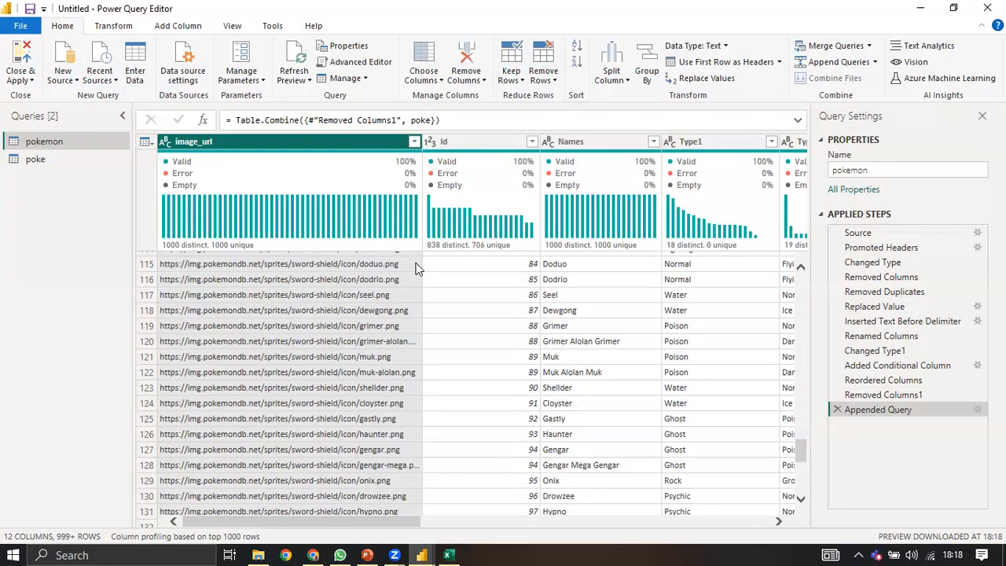
scroll(620, 344, "down", 14)
scroll(617, 346, "down", 20)
scroll(614, 379, "down", 11)
scroll(804, 509, "down", 20)
left_click_drag(804, 521, 820, 264)
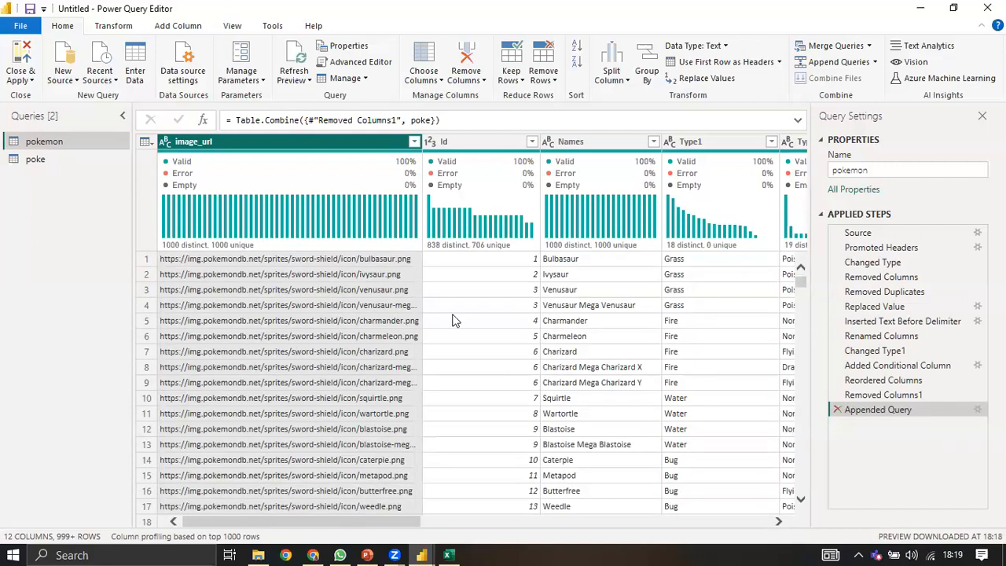
left_click(146, 141)
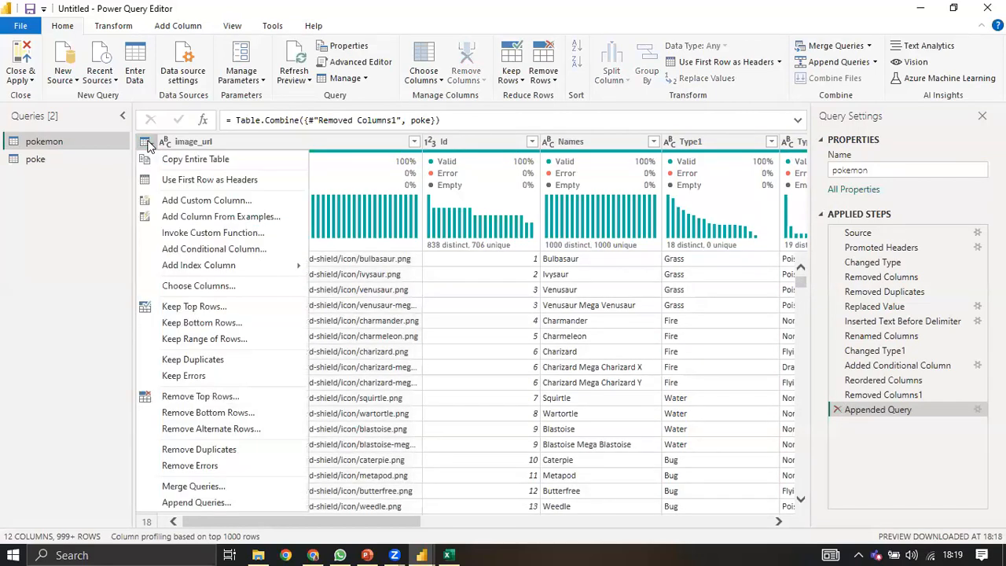
left_click(201, 451)
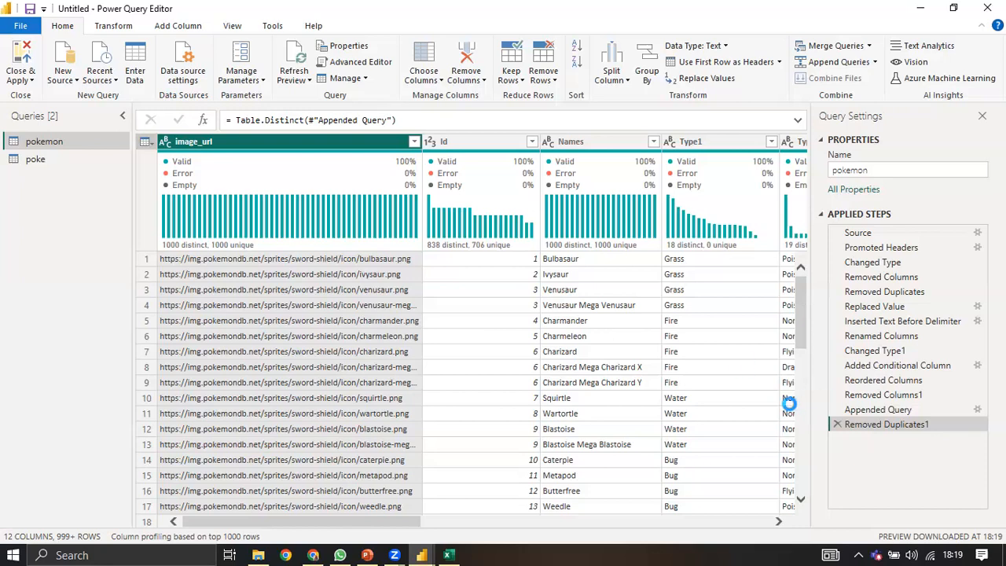
left_click(839, 423)
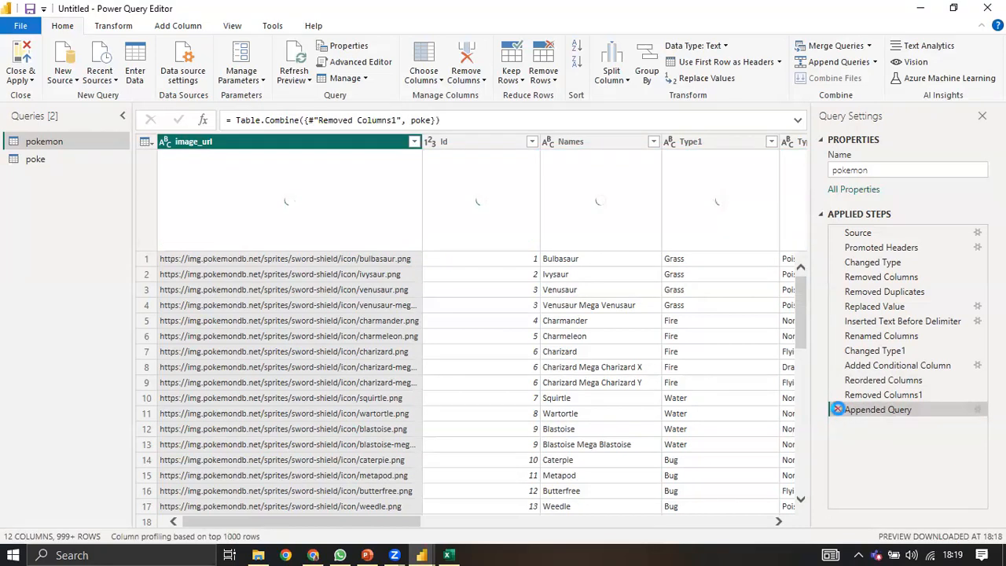
Step: Delete the Appended Query step to return to Removed Columns1, then show the Transform commands
left_click(836, 409)
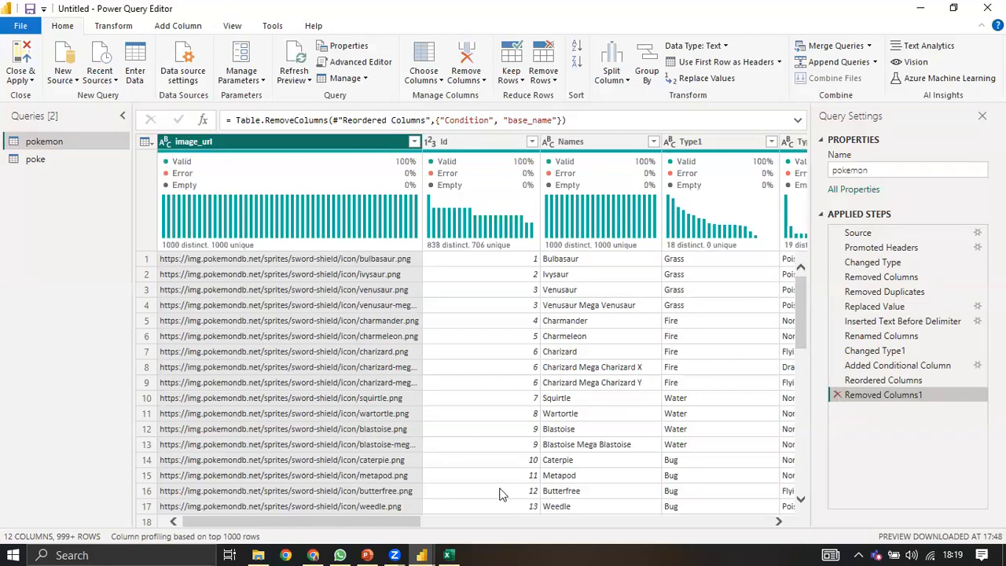
left_click(145, 141)
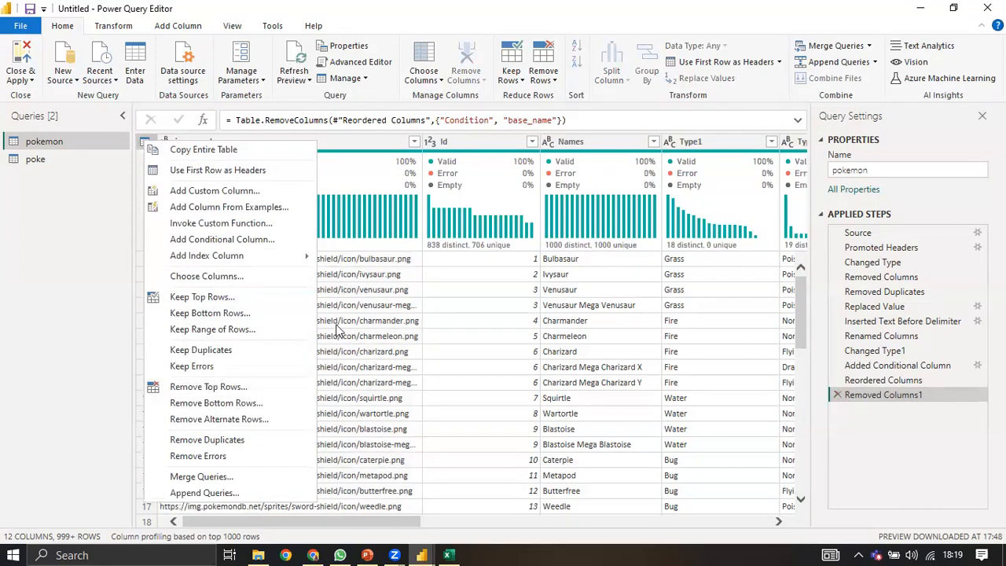
left_click(118, 27)
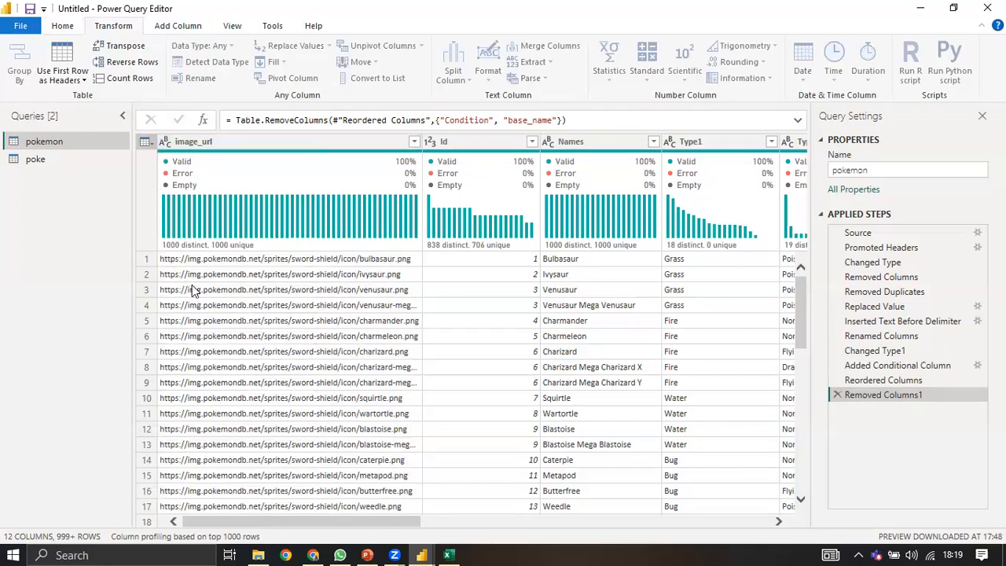
Step: Select the image_url column and show the Add Column ribbon commands
left_click(187, 146)
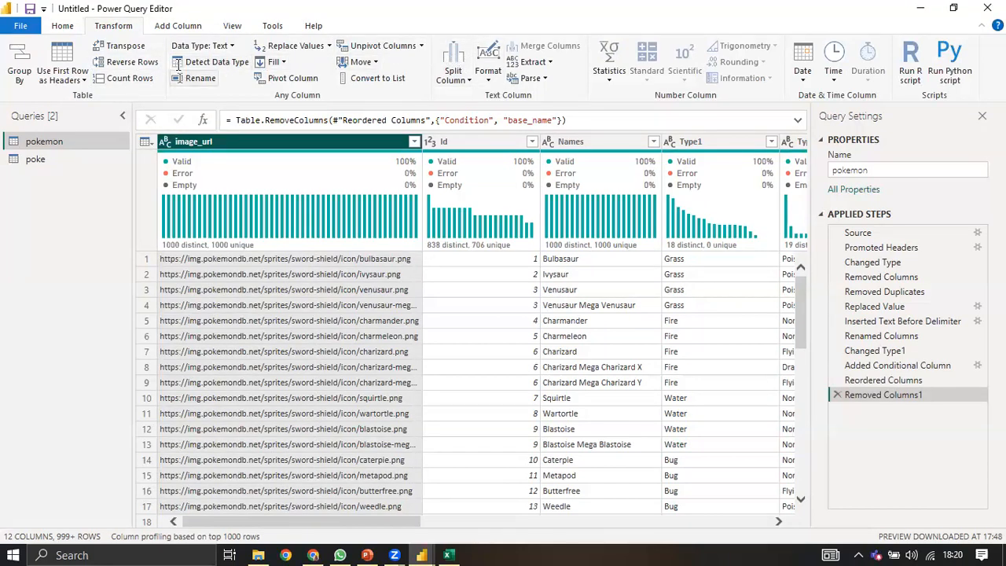
left_click(182, 27)
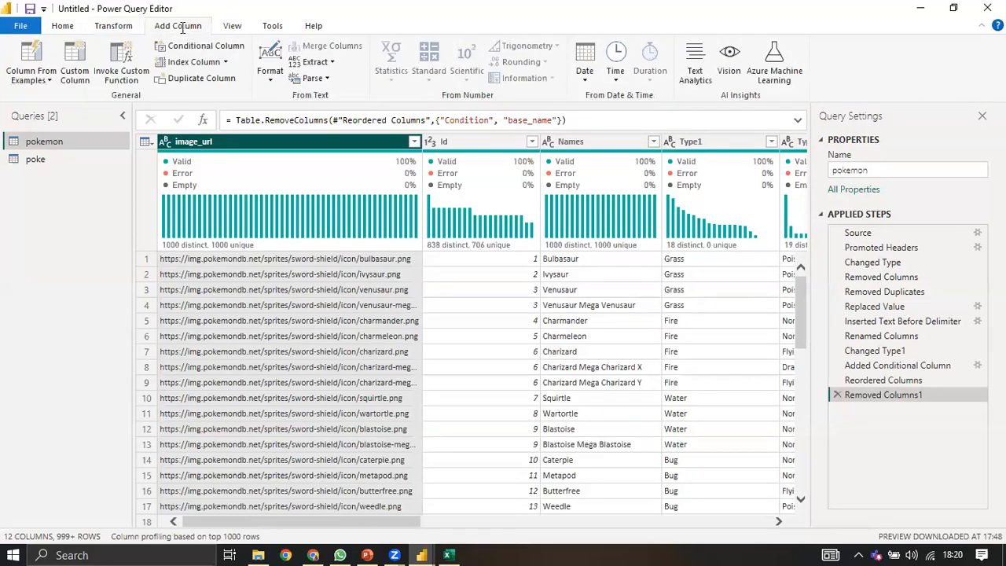
Step: Show the View ribbon options, with column profiling showing 1000 distinct image_url values
left_click(241, 32)
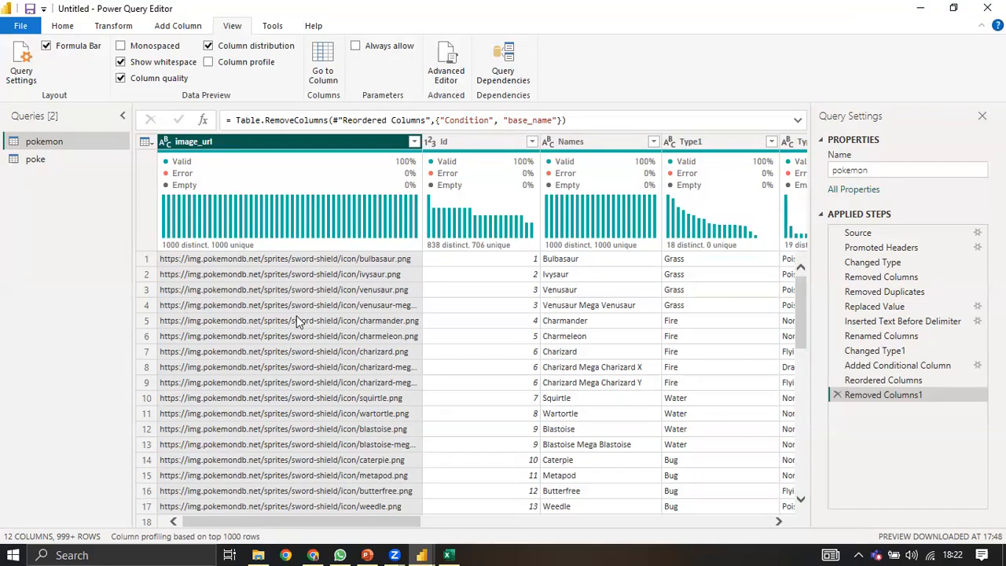
Step: Select the Id value 2 in row 2 and browse its Number Filters options
left_click(521, 276)
right_click(521, 276)
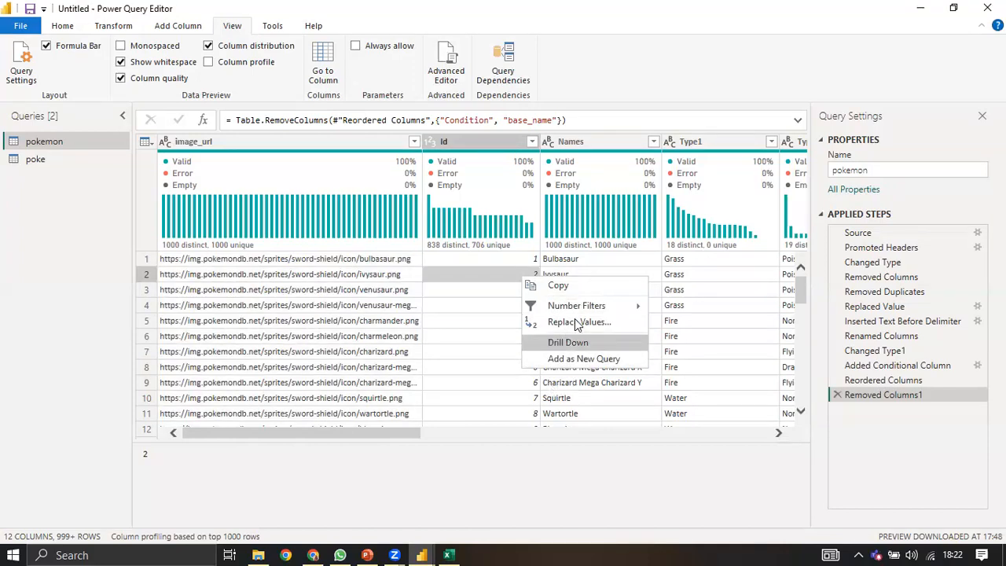
mouse_move(590, 311)
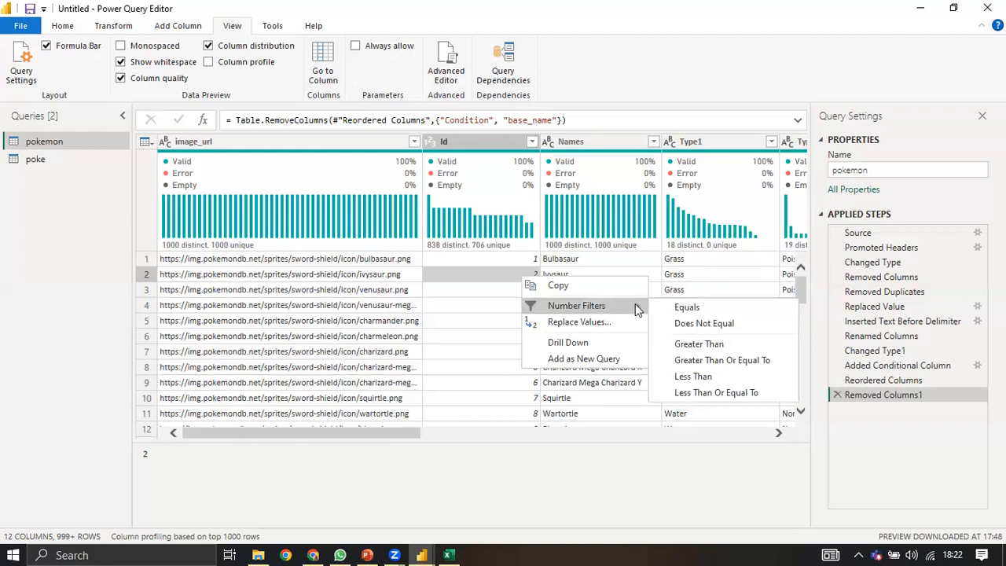
left_click(414, 144)
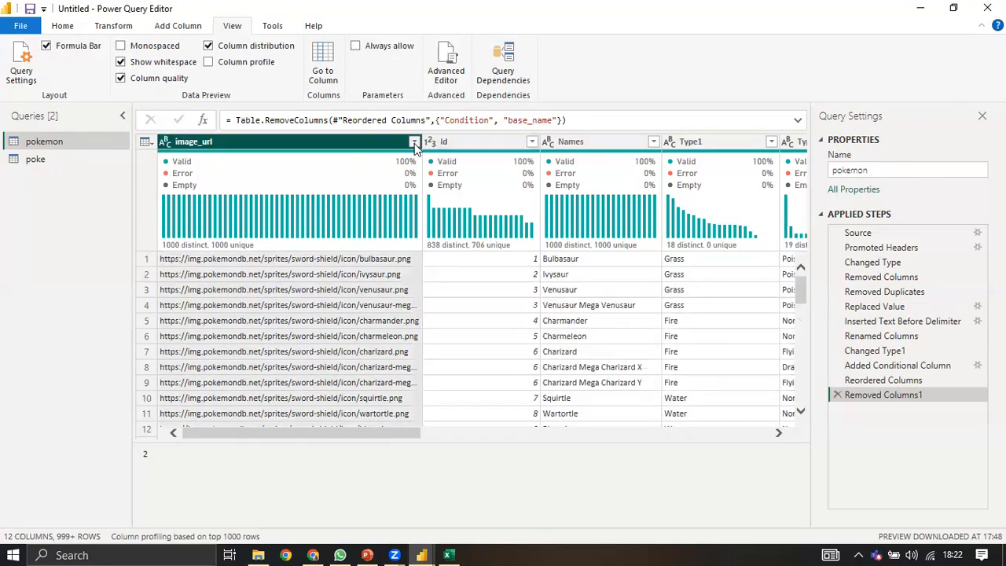
Step: Look through the image_url and Id sorting and filtering dropdowns
left_click(414, 143)
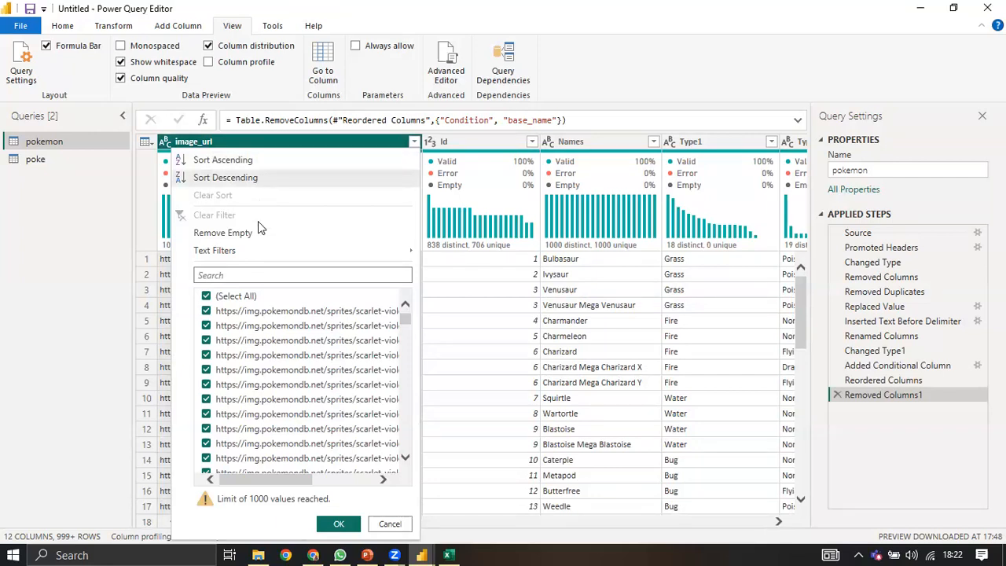
mouse_move(277, 250)
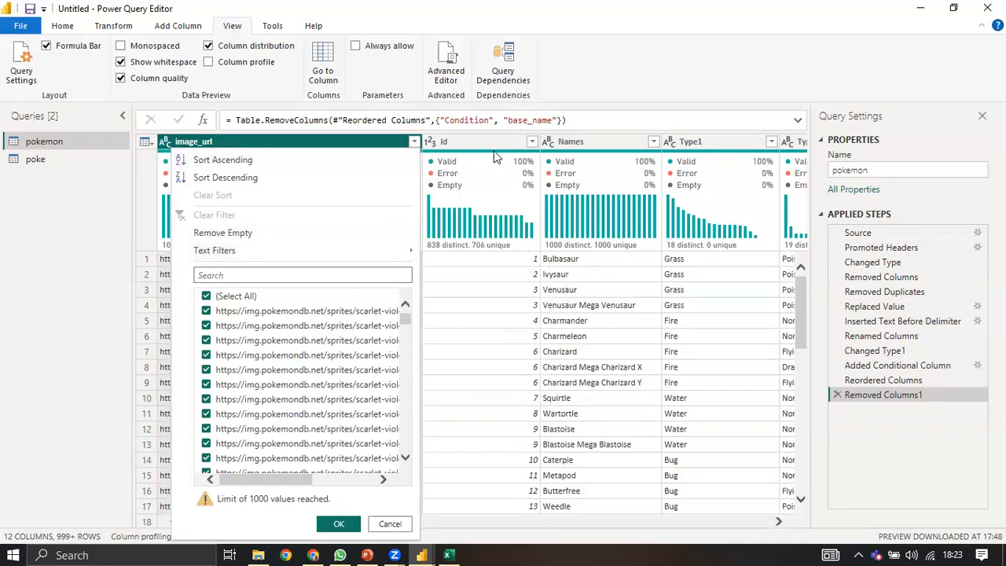
left_click(532, 143)
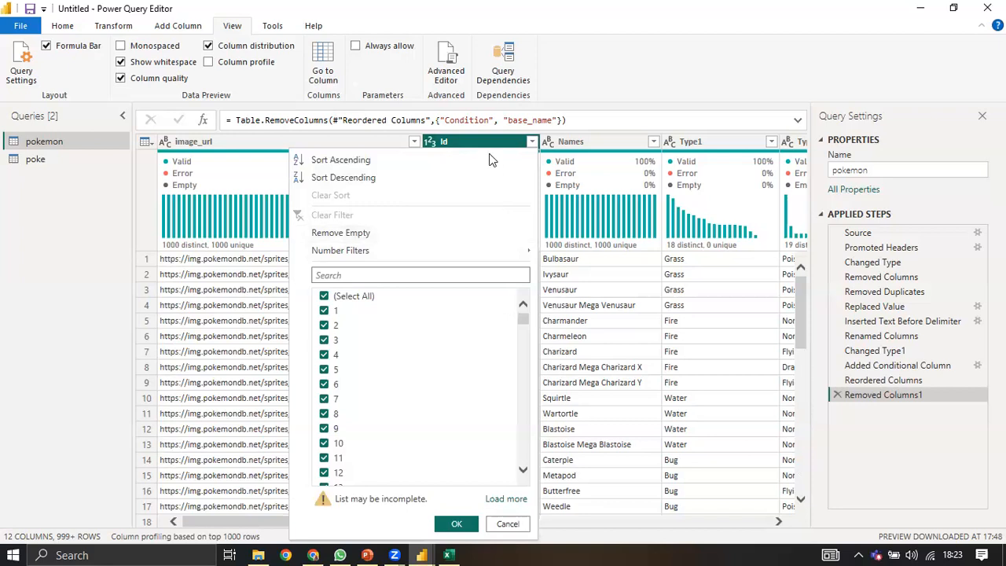
left_click(444, 147)
Step: Browse the Id column's right-click menu, then dismiss it
right_click(444, 146)
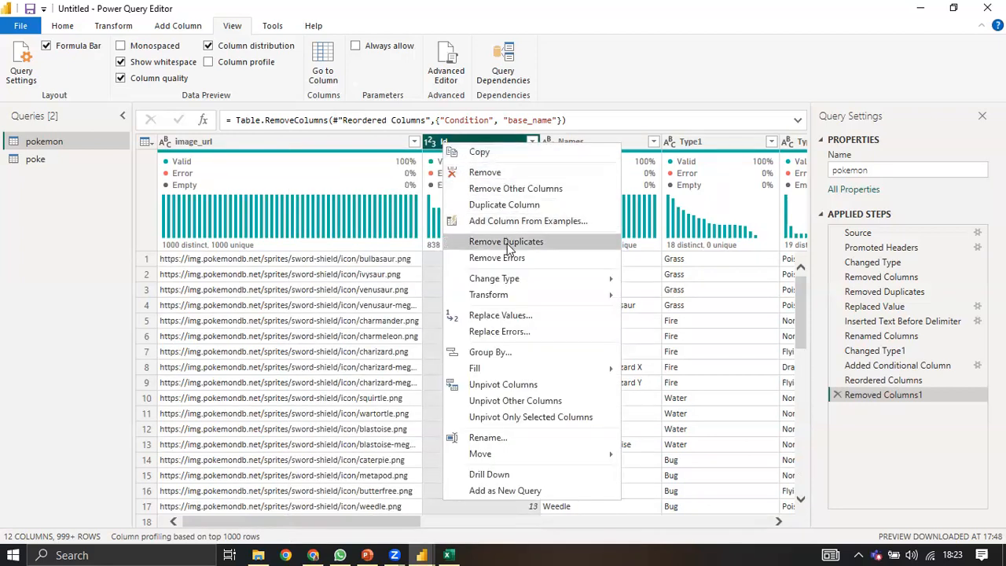
mouse_move(512, 286)
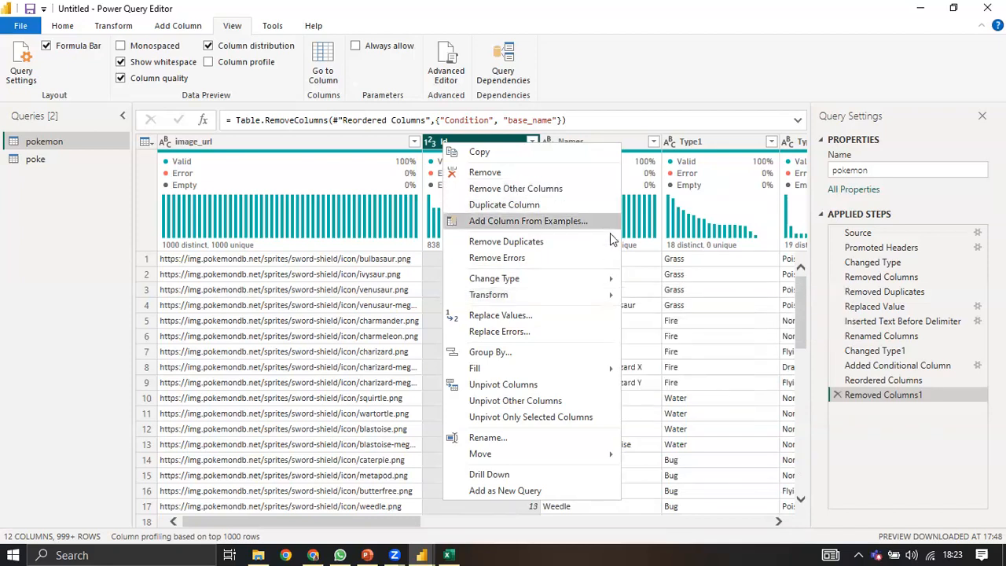
mouse_move(597, 302)
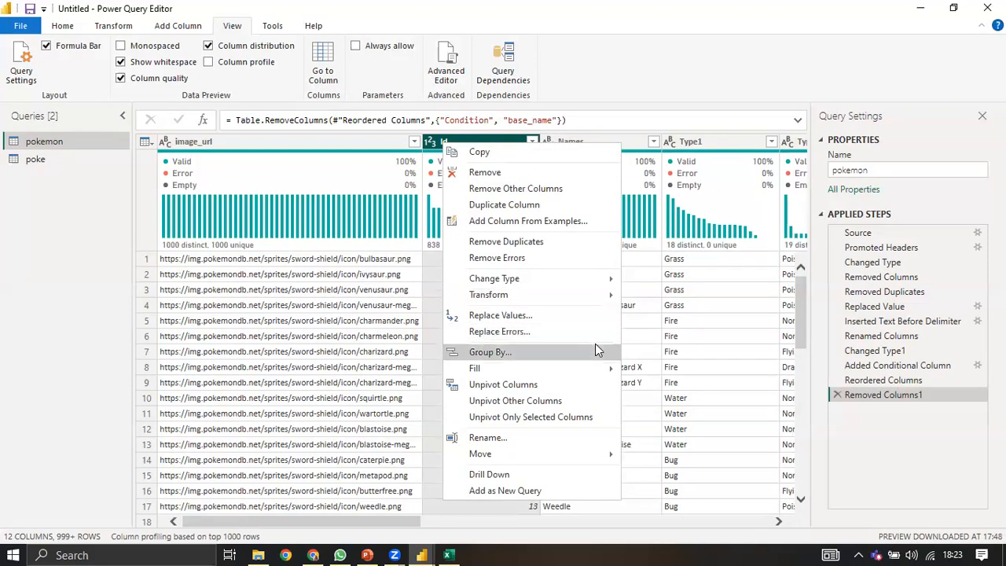
mouse_move(594, 367)
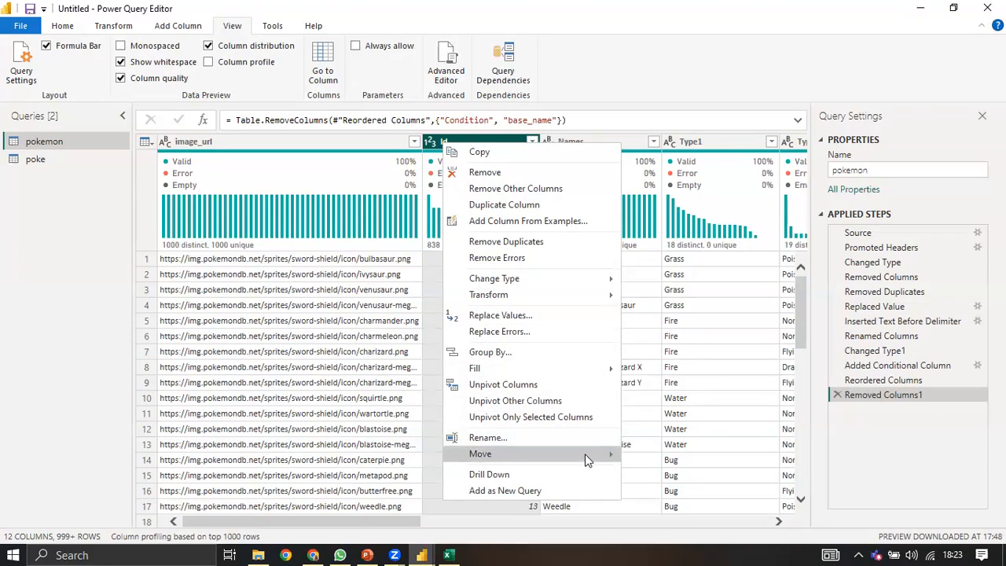
mouse_move(585, 459)
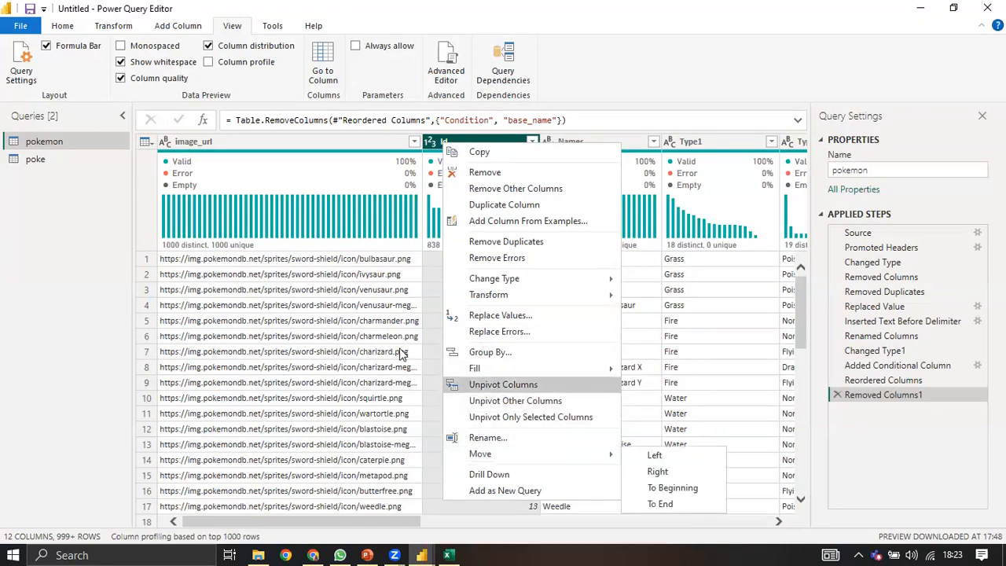
left_click(436, 274)
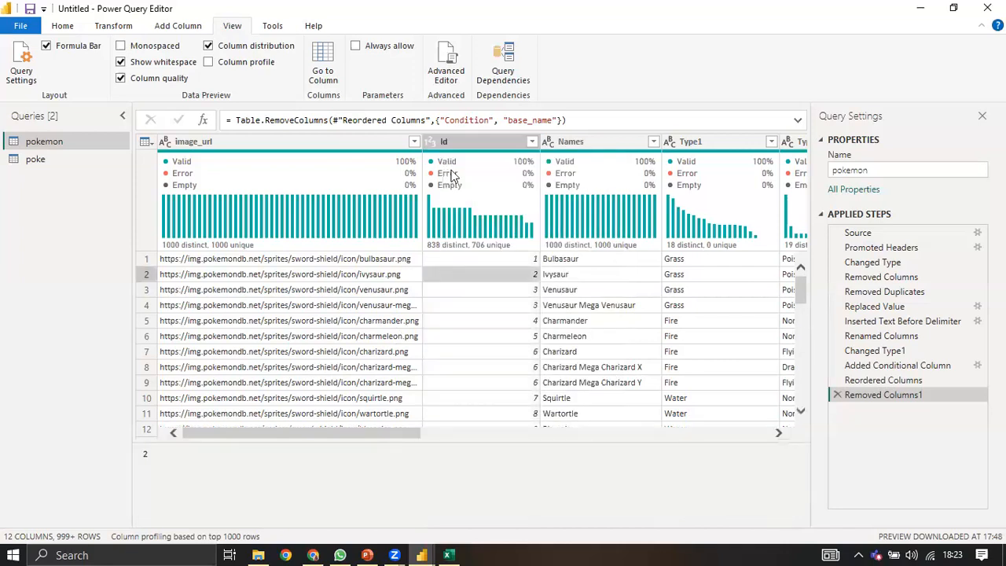
Step: Select the Names column and browse its Transform and Move options without applying any
left_click(576, 259)
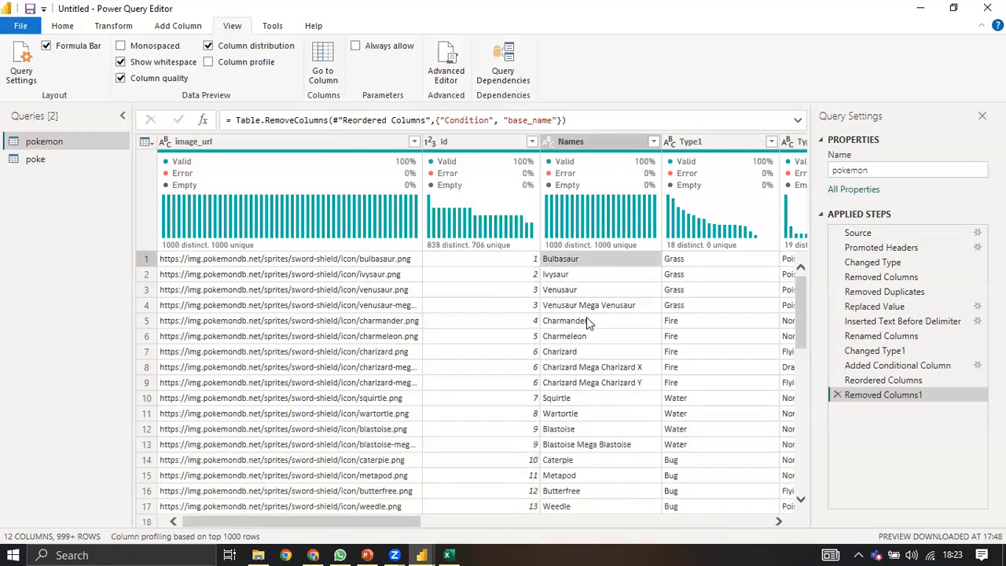
left_click(583, 141)
right_click(582, 140)
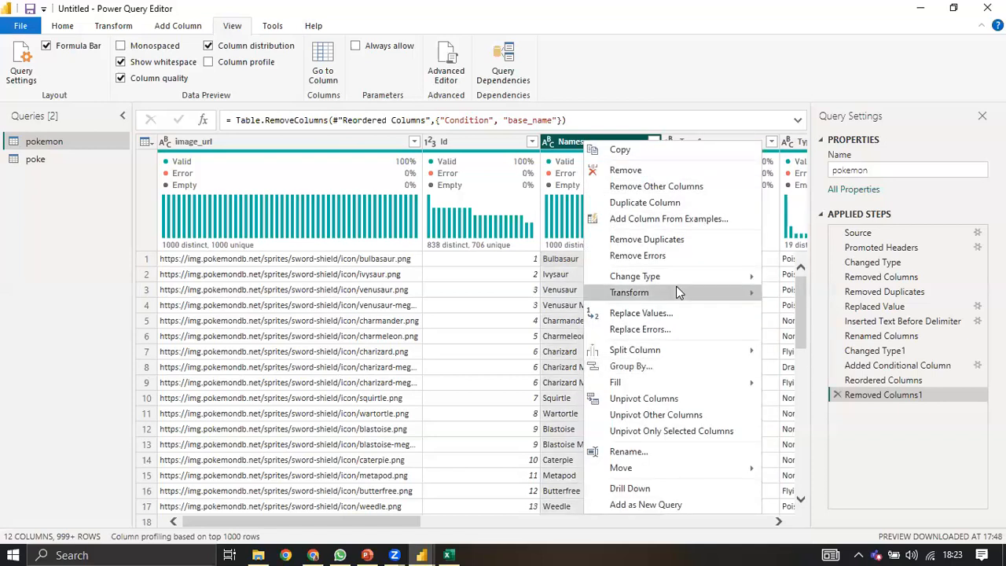
mouse_move(678, 292)
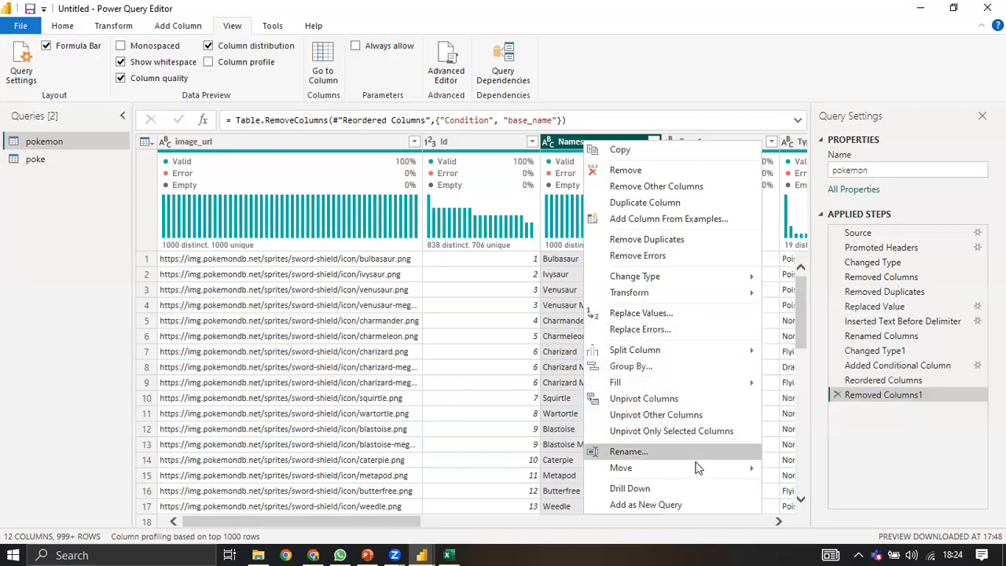
mouse_move(696, 471)
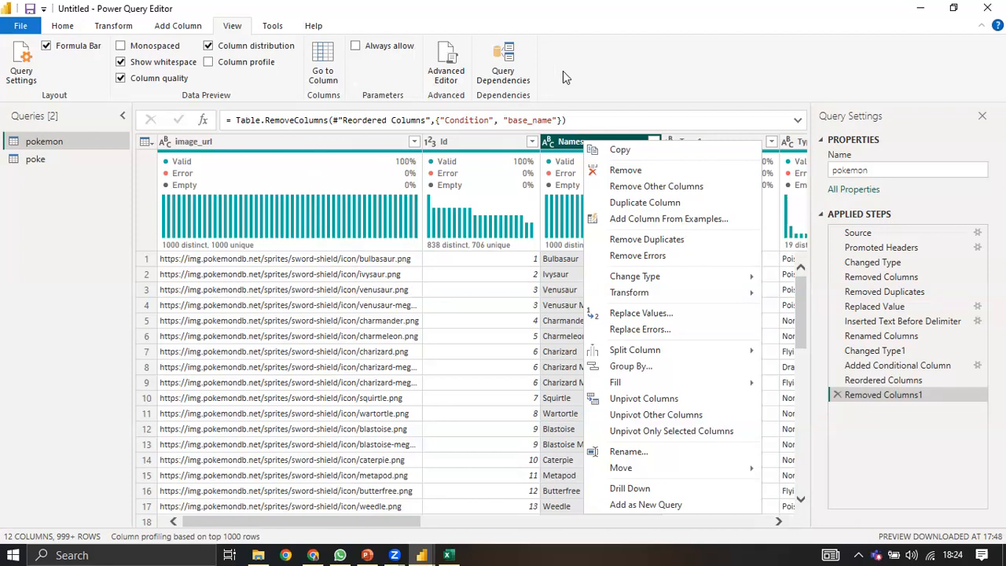
left_click(573, 74)
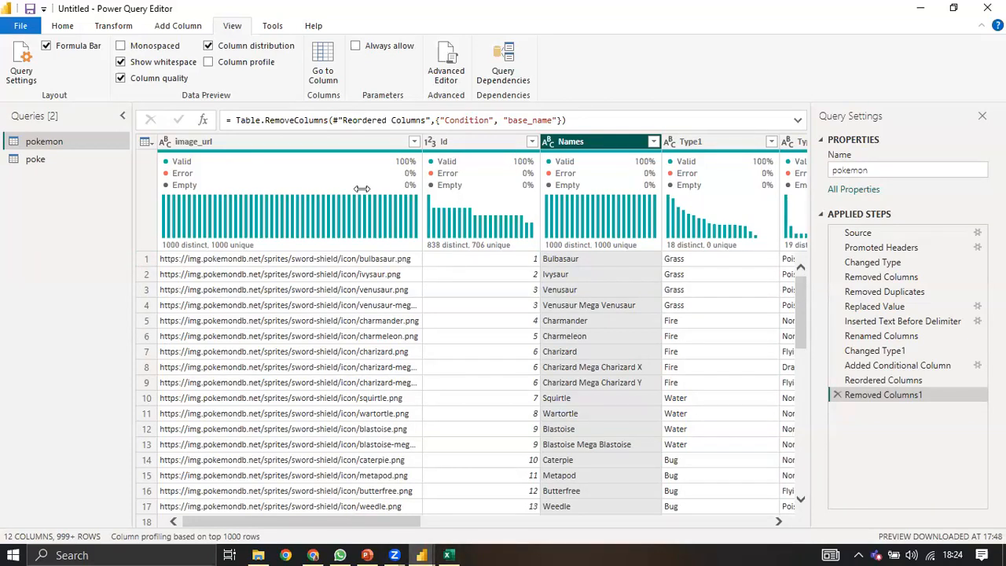
left_click(208, 45)
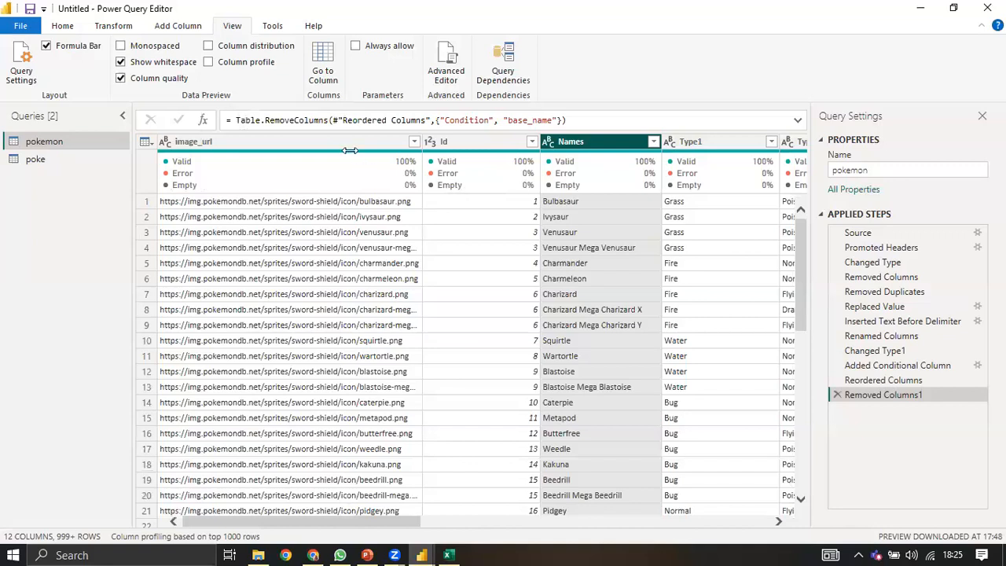
left_click(209, 47)
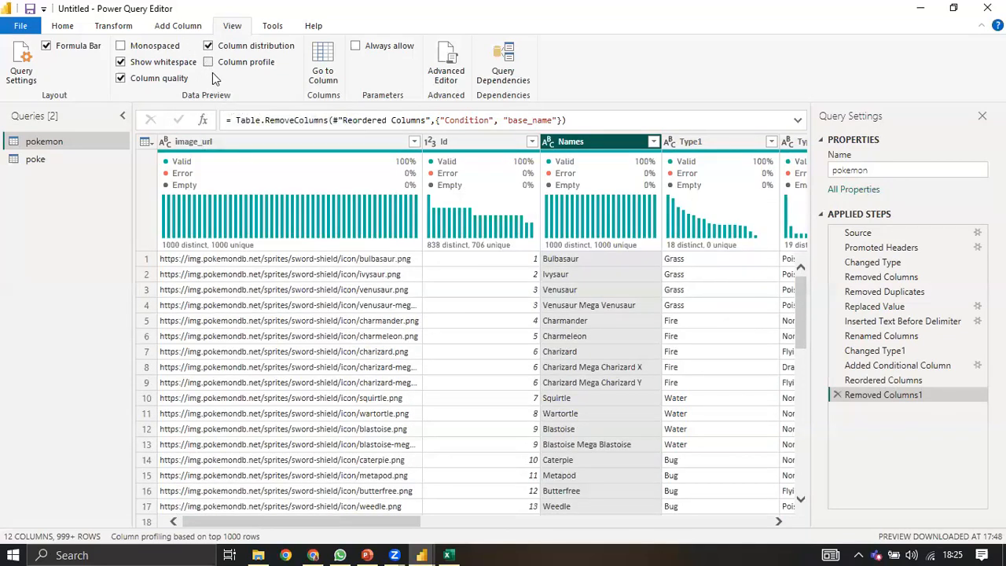
left_click(209, 62)
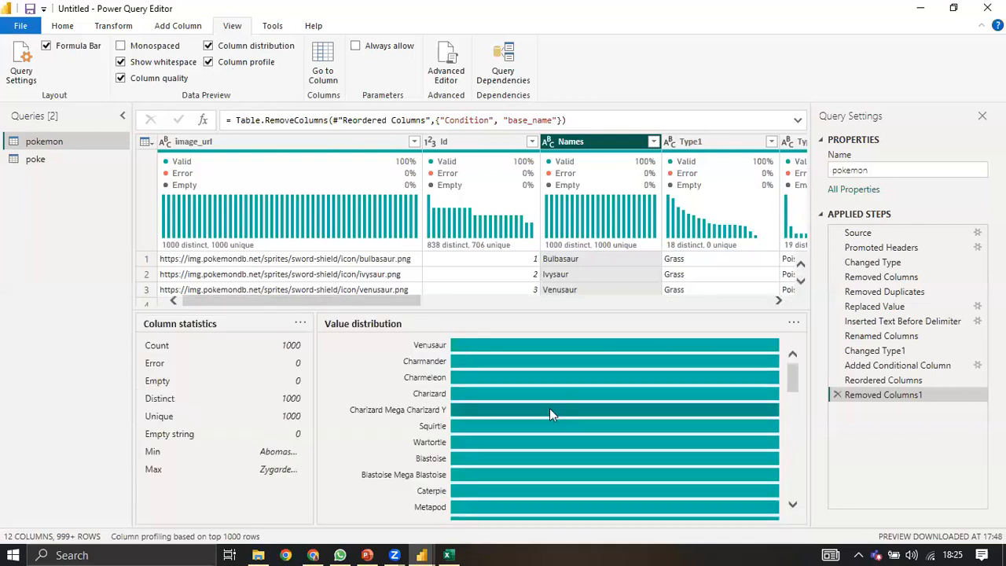
scroll(542, 414, "down", 3)
scroll(542, 414, "up", 3)
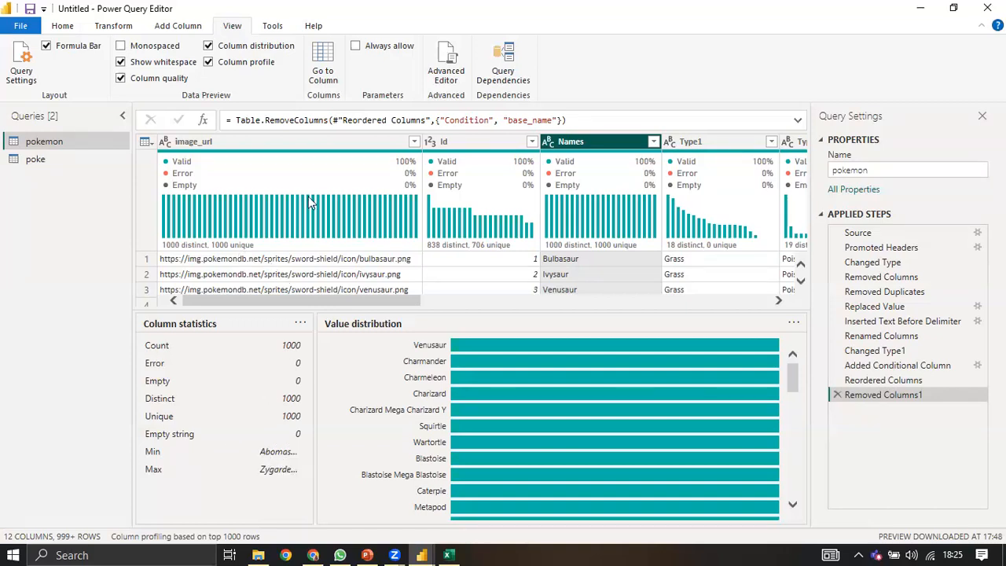
left_click(209, 65)
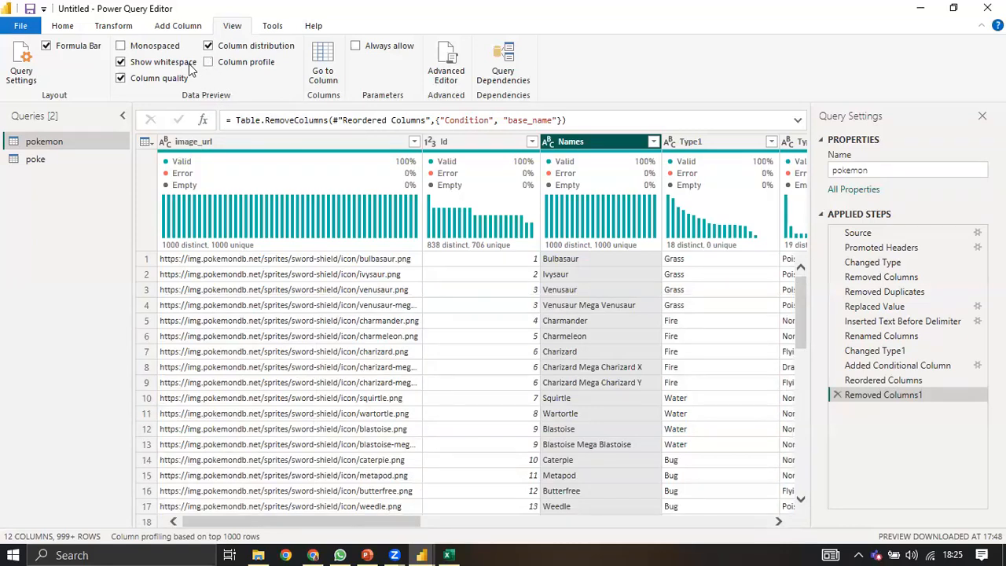
left_click(153, 80)
mouse_move(358, 174)
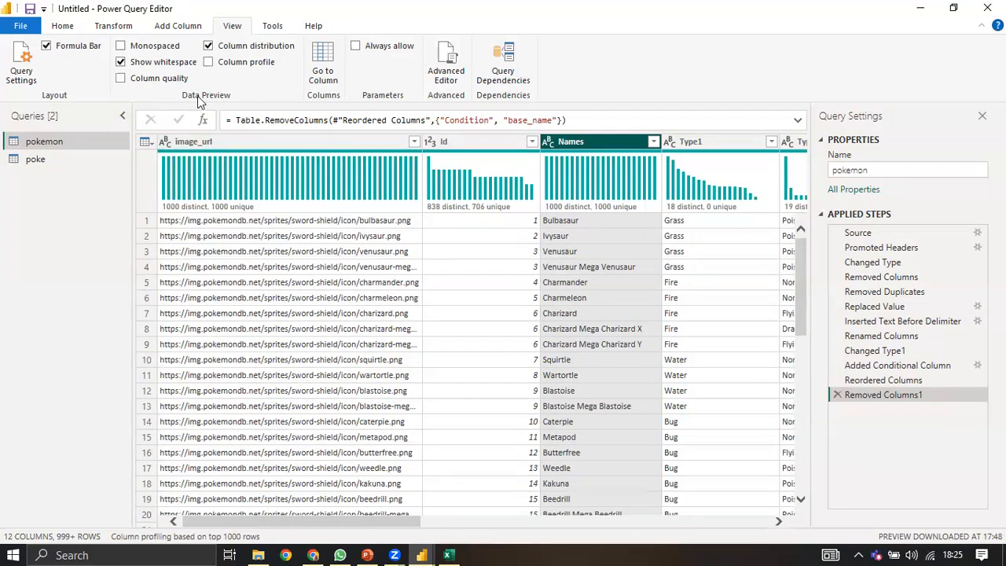
left_click(207, 47)
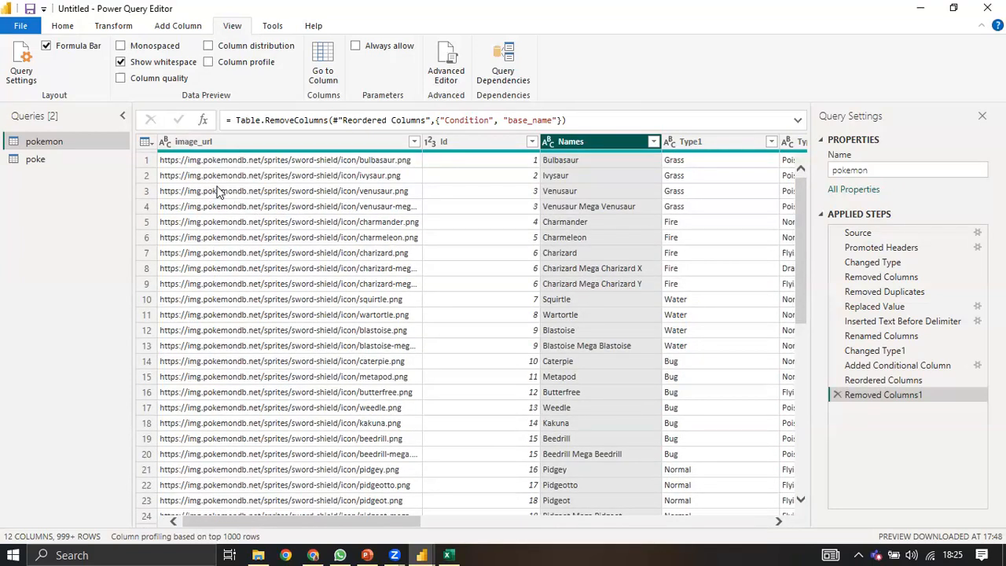
left_click(211, 48)
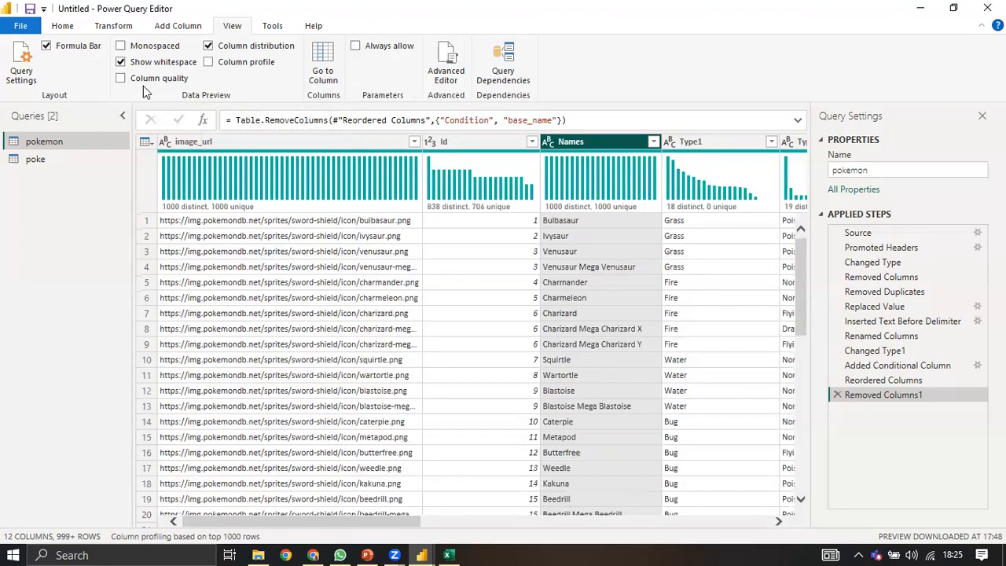
left_click(122, 79)
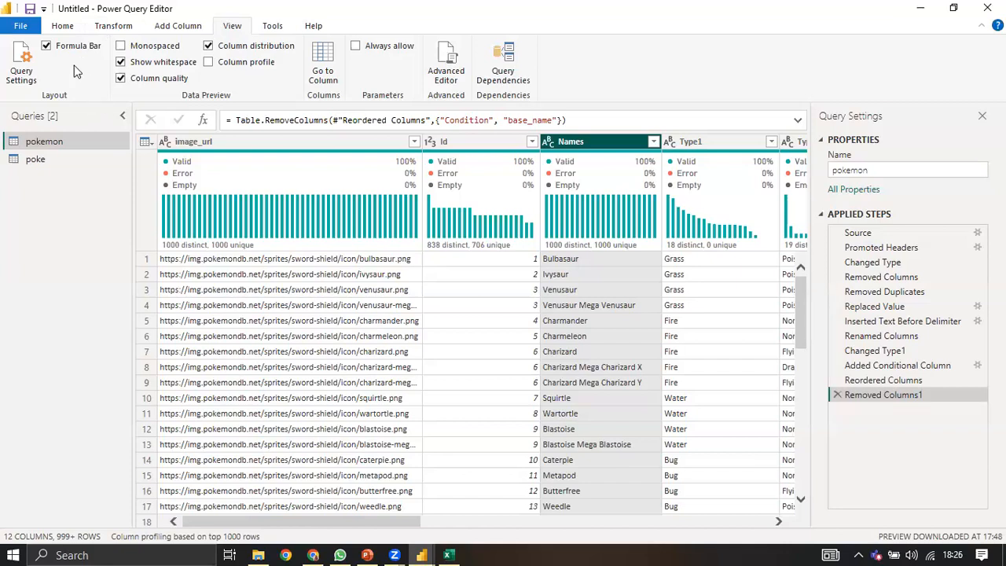
Step: Switch the ribbon from Transform back to Home to show Merge and Append Queries
left_click(98, 30)
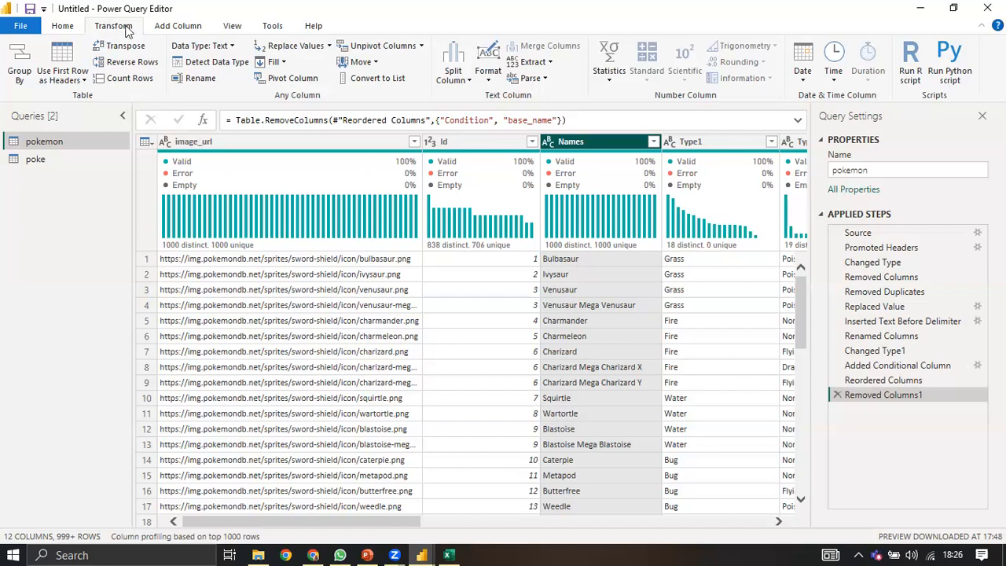
left_click(79, 29)
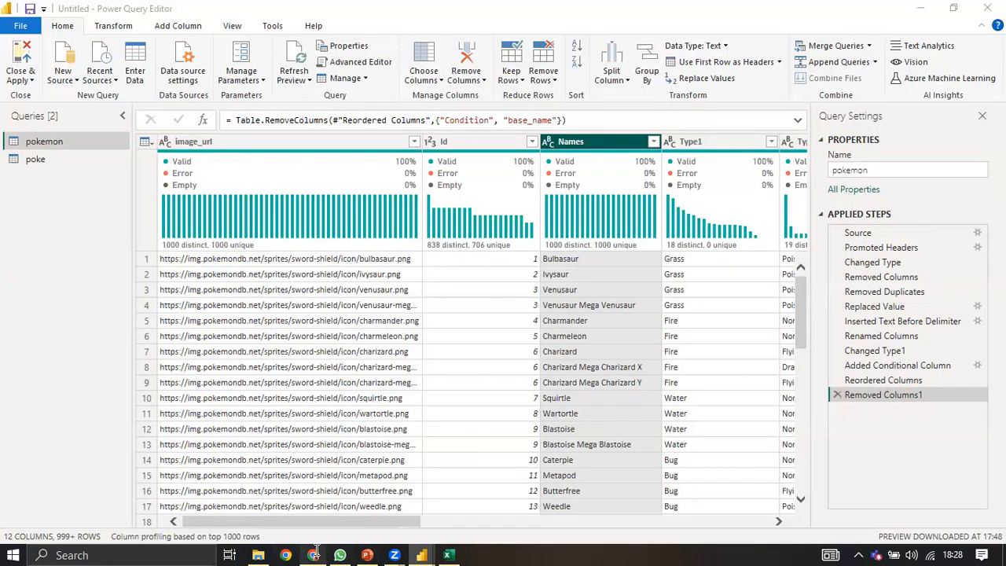
mouse_move(315, 548)
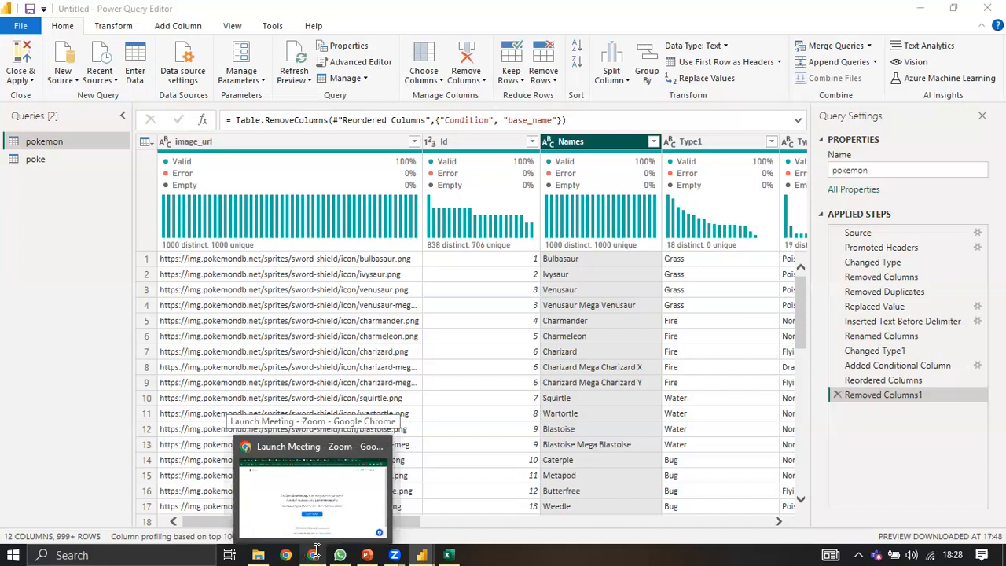
Step: In Chrome, open the 2015 Nigerian general election Wikipedia article from the 'ele' suggestions
left_click(315, 548)
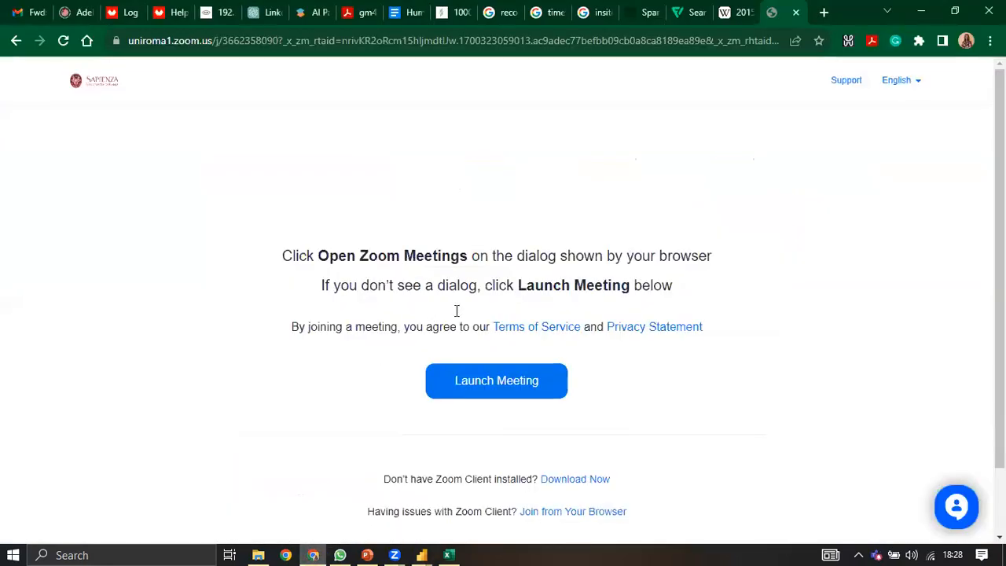
left_click(704, 44)
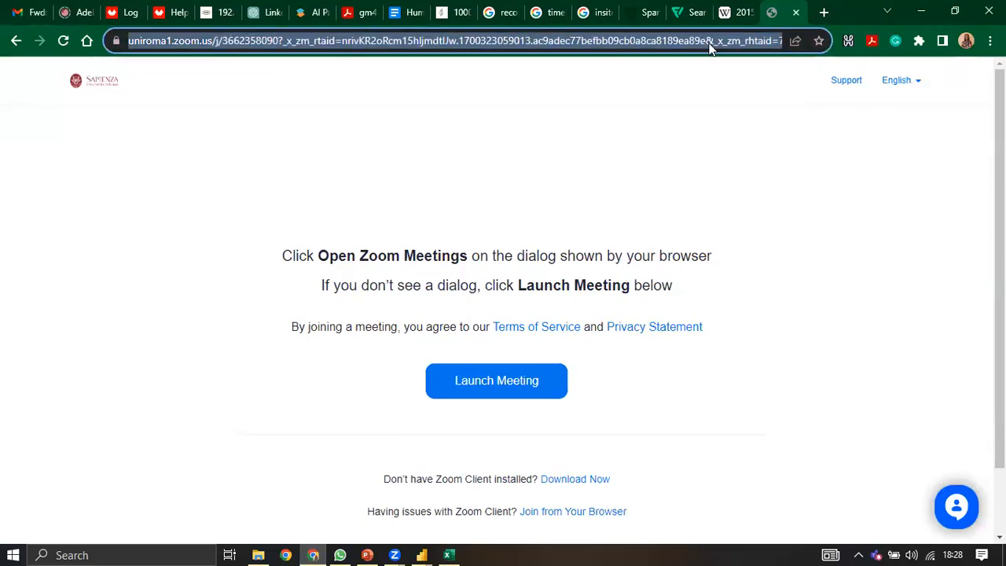
type("ele")
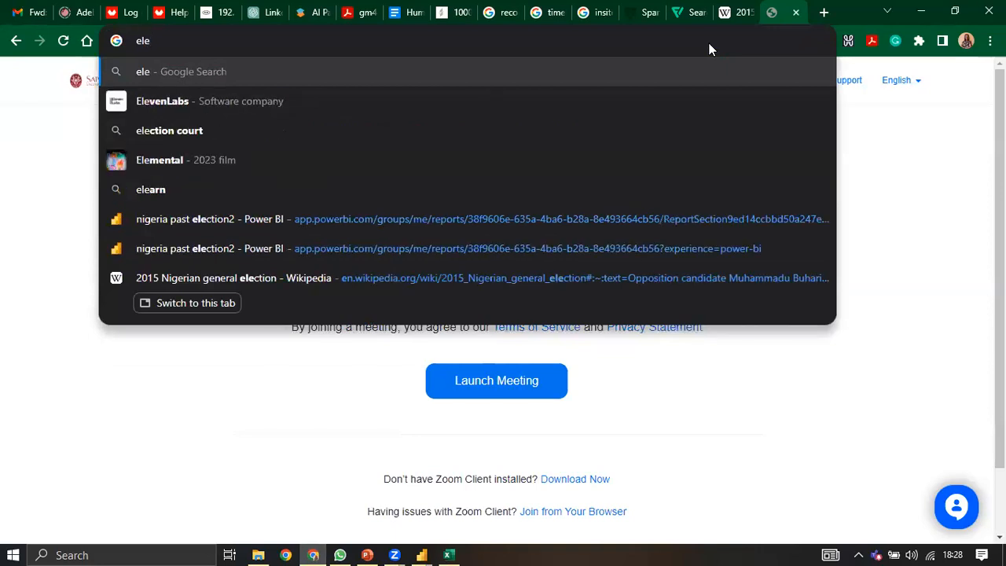
left_click(410, 288)
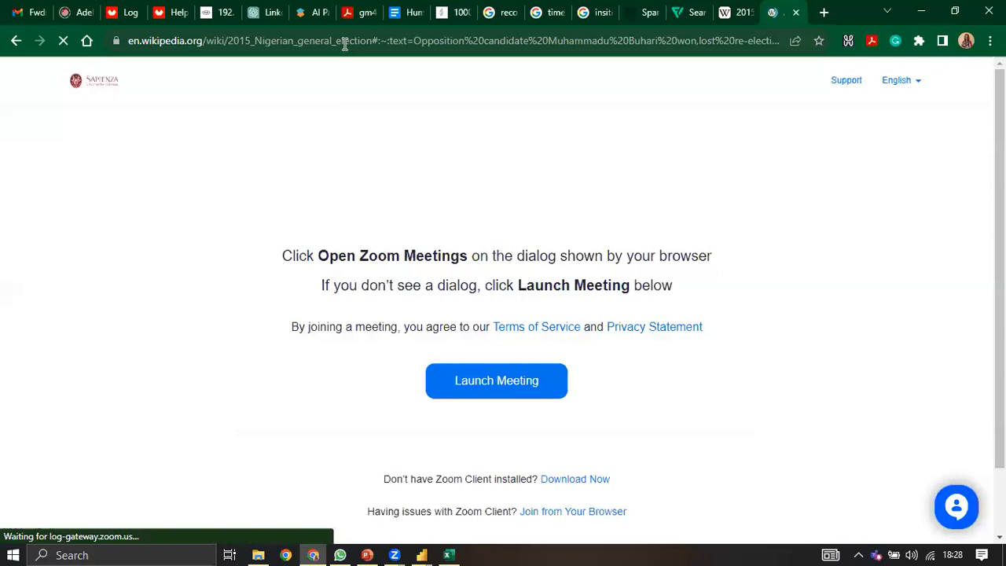
scroll(433, 246, "up", 3)
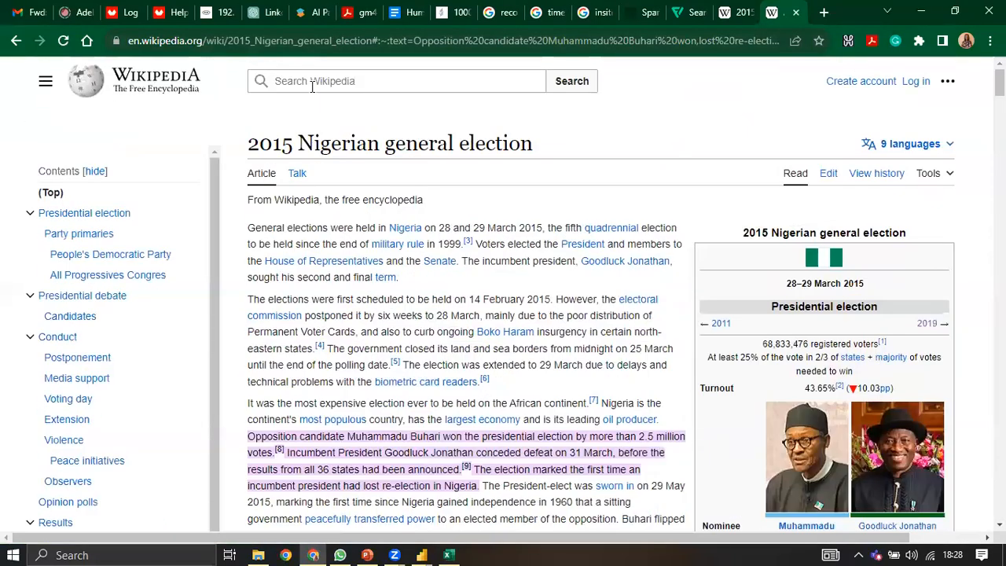
Step: Select the article's web address, then dismiss the Zoom previews and refocus the article
left_click(265, 40)
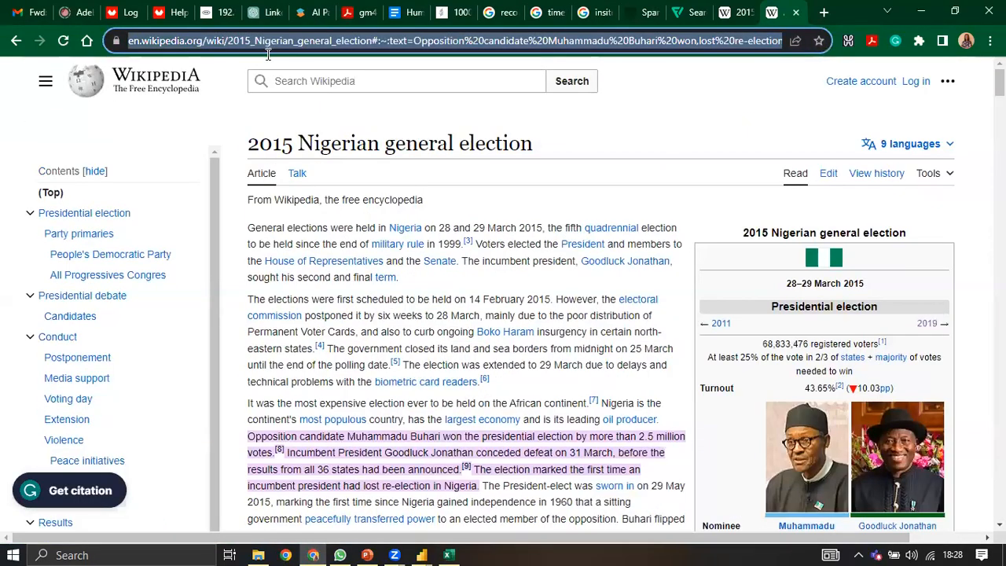
key("alt+Tab")
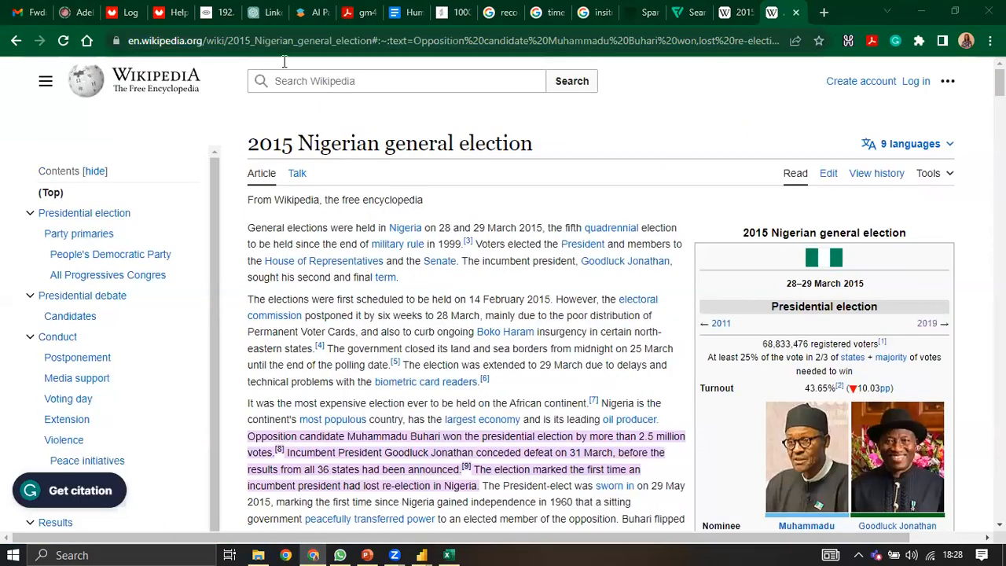
left_click(416, 501)
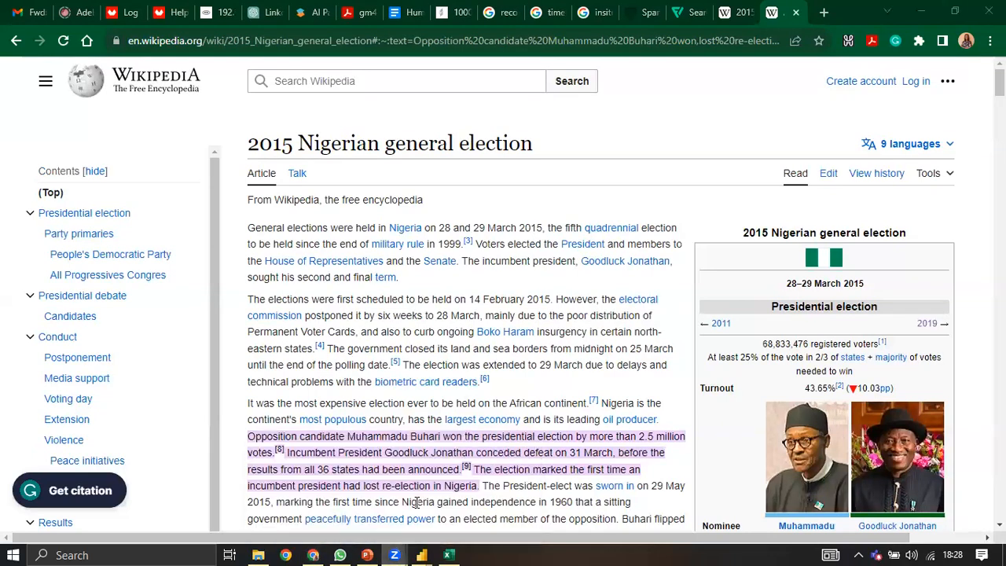
mouse_move(394, 555)
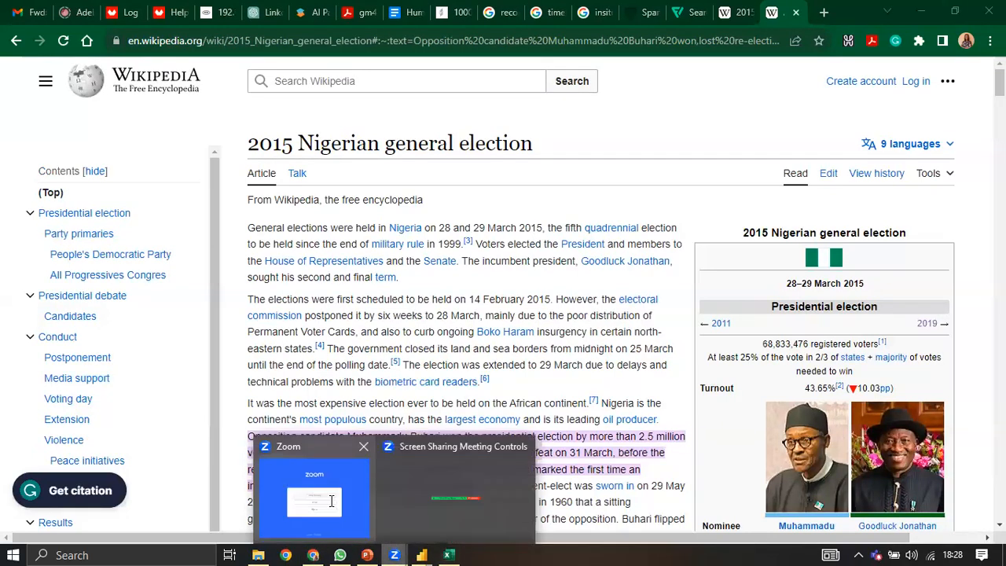
left_click(330, 501)
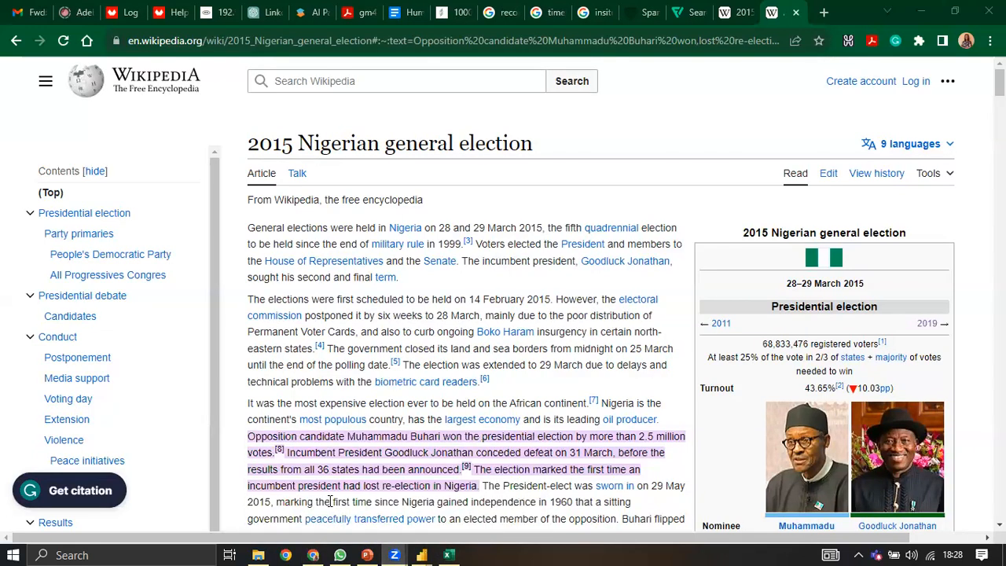
left_click(330, 501)
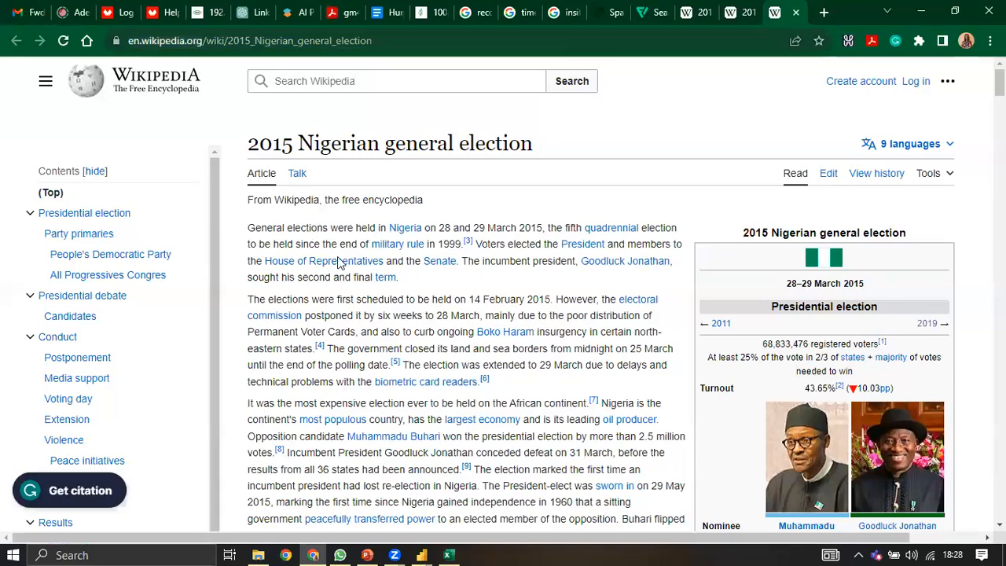
scroll(385, 352, "down", 15)
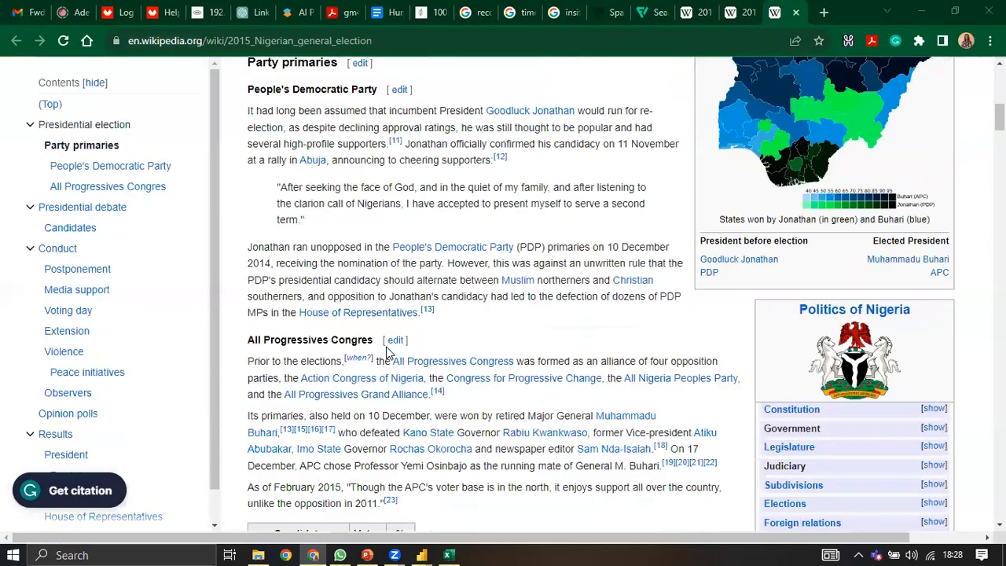
scroll(399, 358, "down", 20)
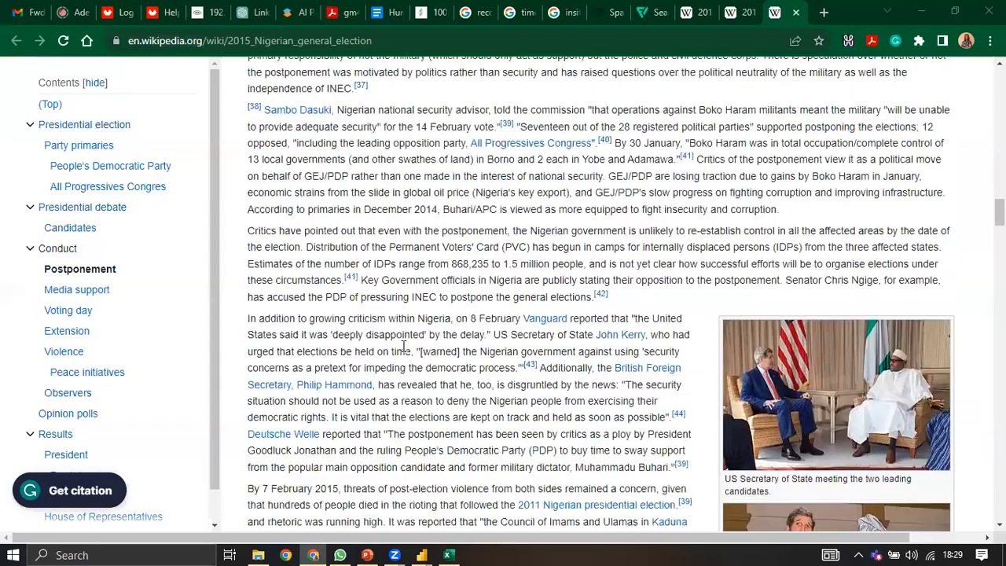
scroll(403, 346, "down", 20)
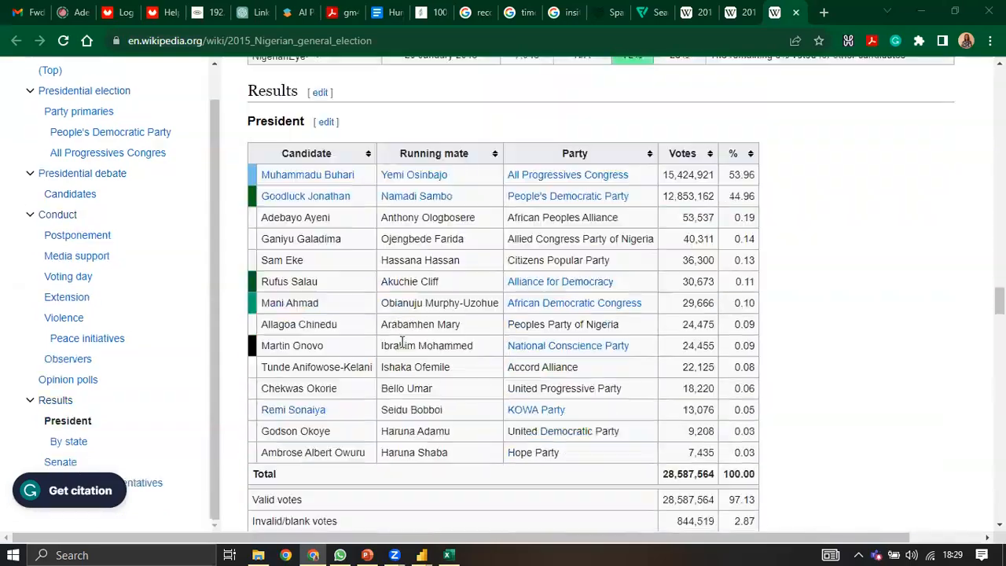
scroll(402, 343, "down", 4)
scroll(332, 228, "up", 3)
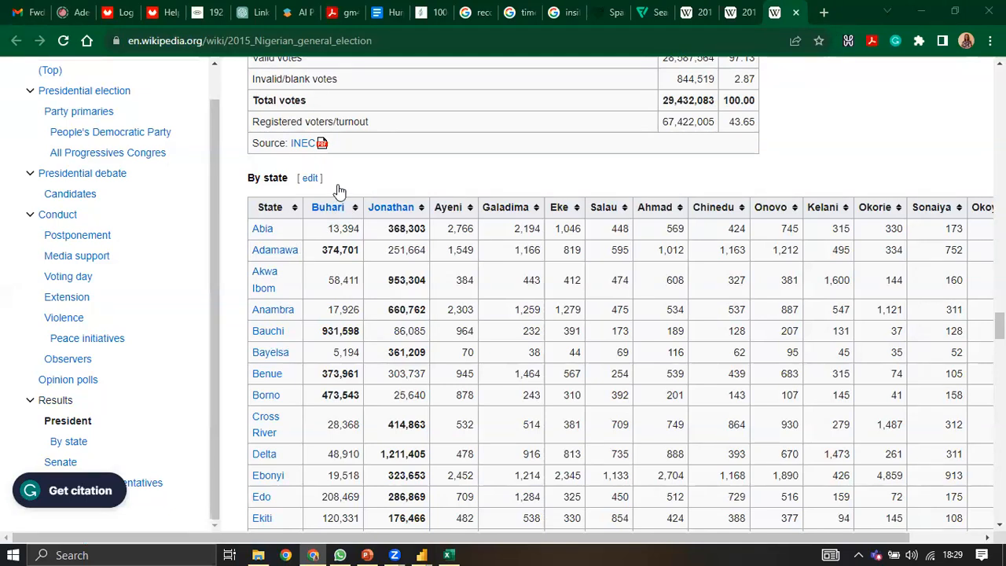
scroll(342, 193, "down", 1)
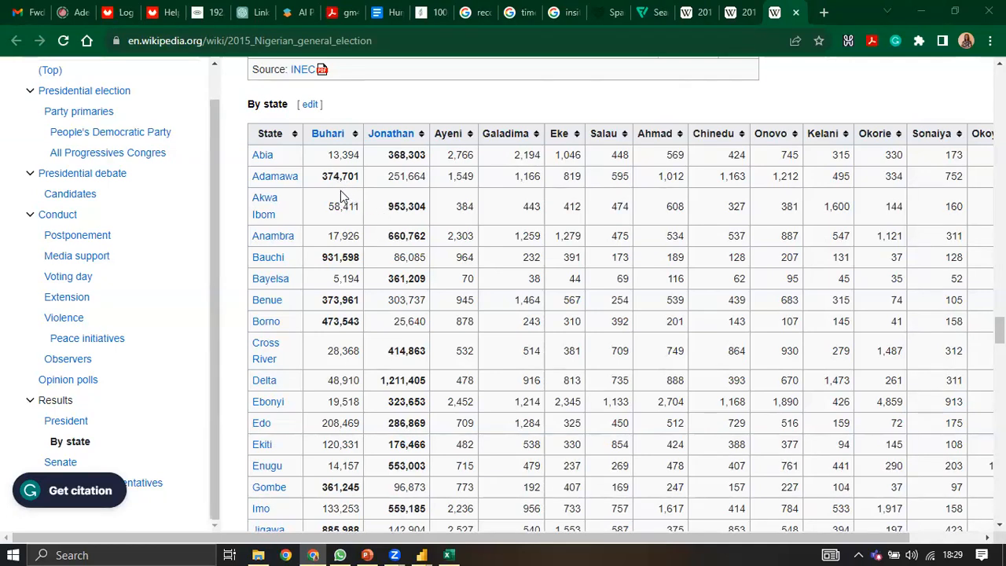
scroll(377, 206, "down", 2)
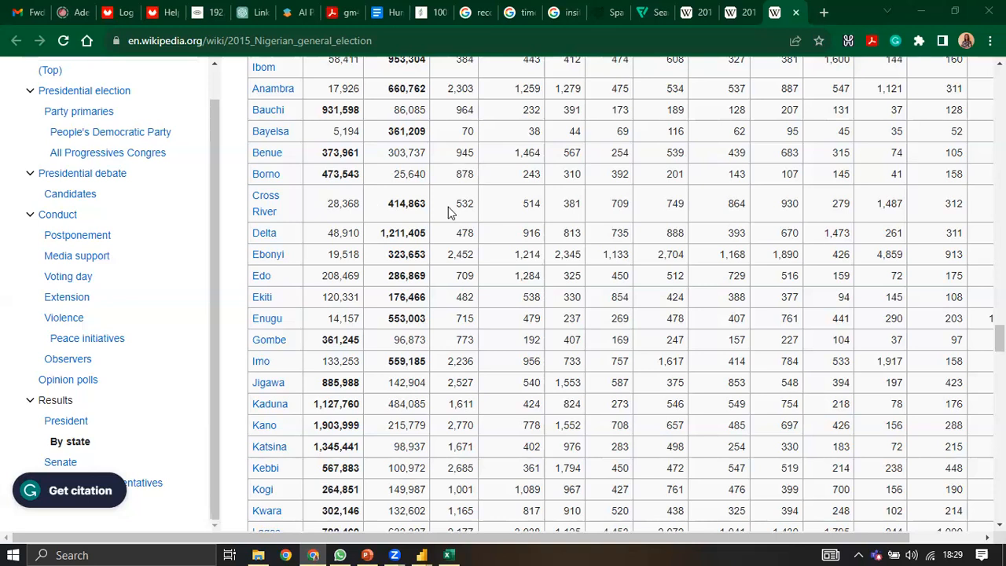
scroll(399, 288, "up", 3)
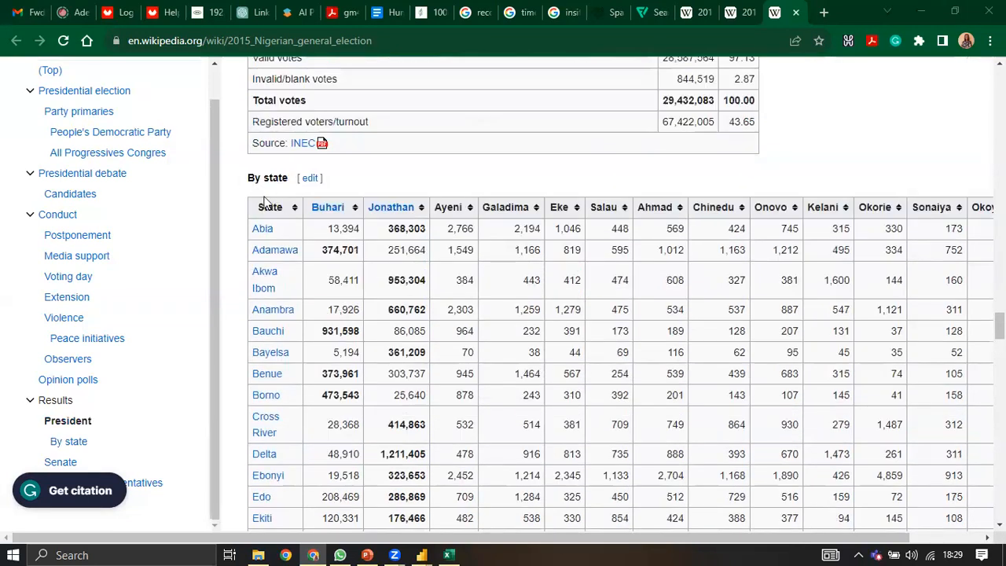
scroll(342, 250, "down", 10)
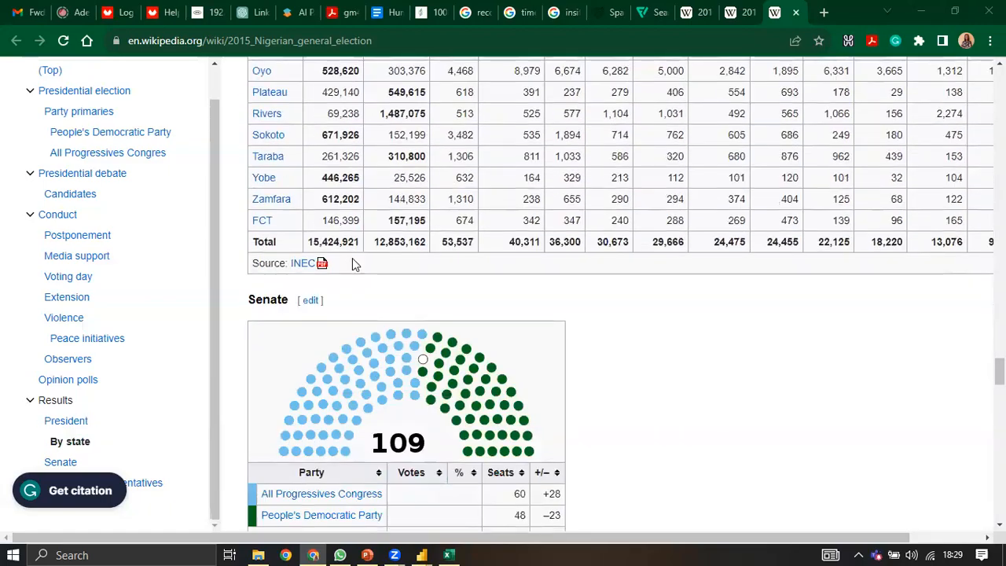
scroll(363, 292, "up", 6)
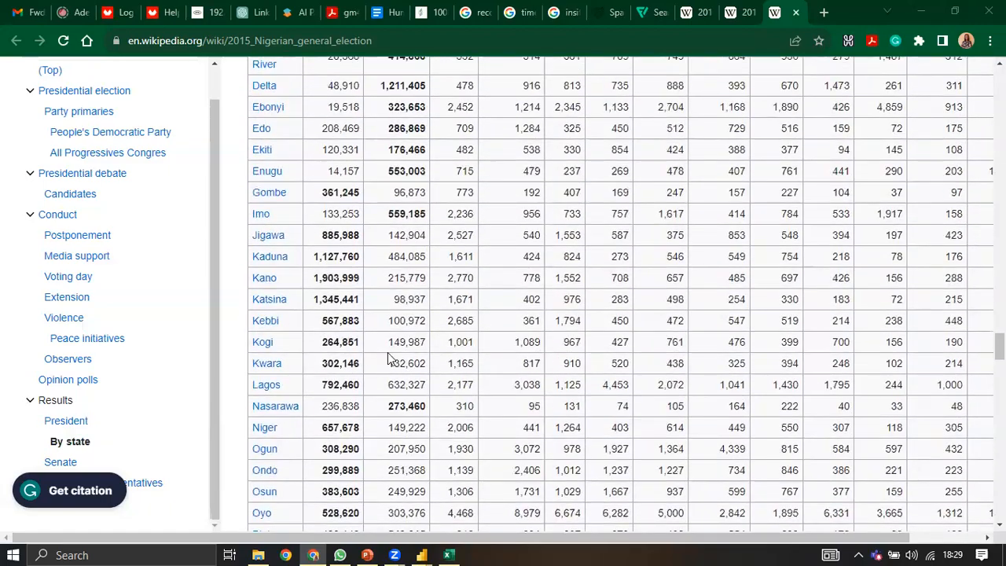
scroll(385, 355, "down", 4)
scroll(385, 355, "up", 1)
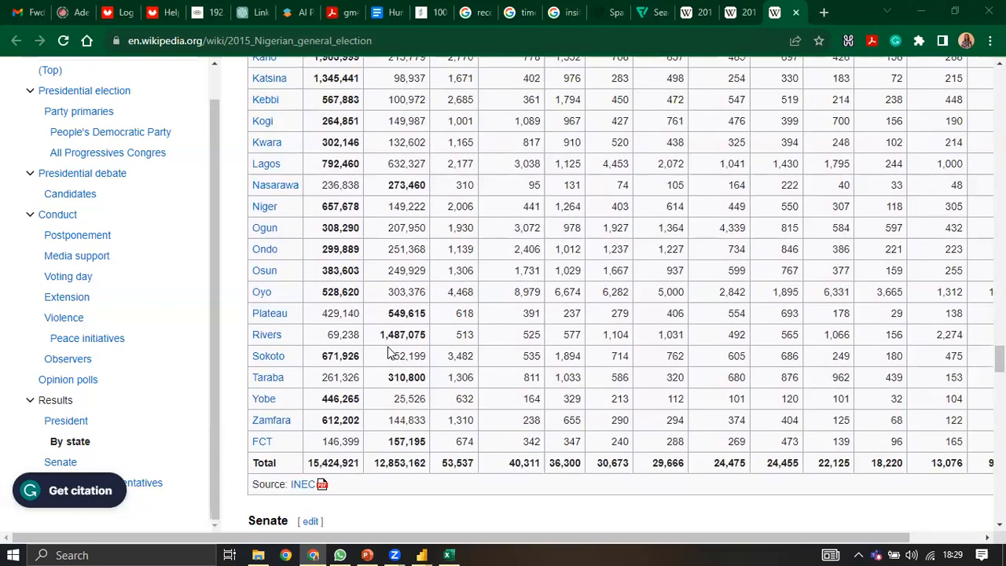
scroll(388, 355, "up", 7)
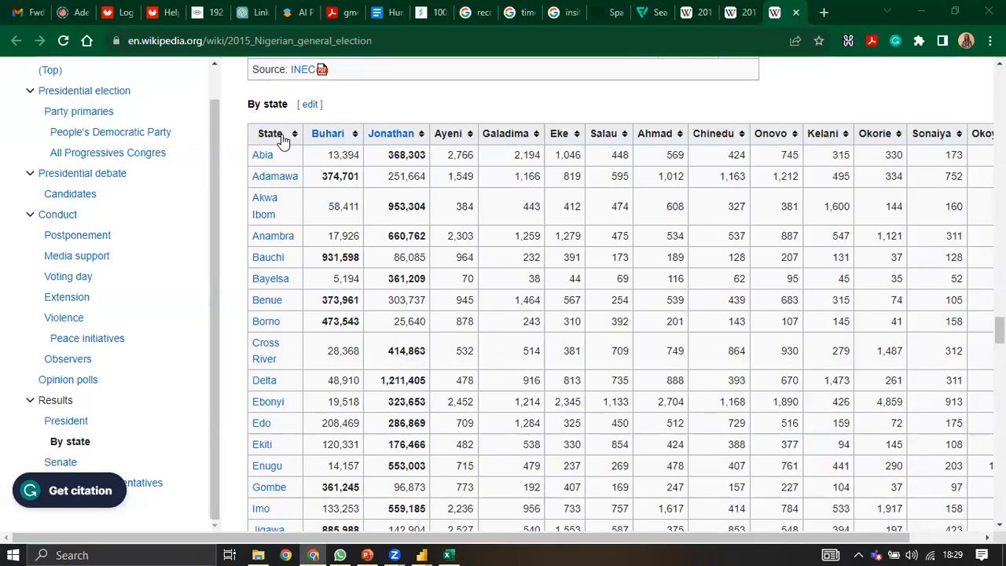
mouse_move(348, 137)
mouse_move(539, 540)
left_mouse_down()
mouse_move(614, 540)
mouse_move(556, 534)
left_mouse_up()
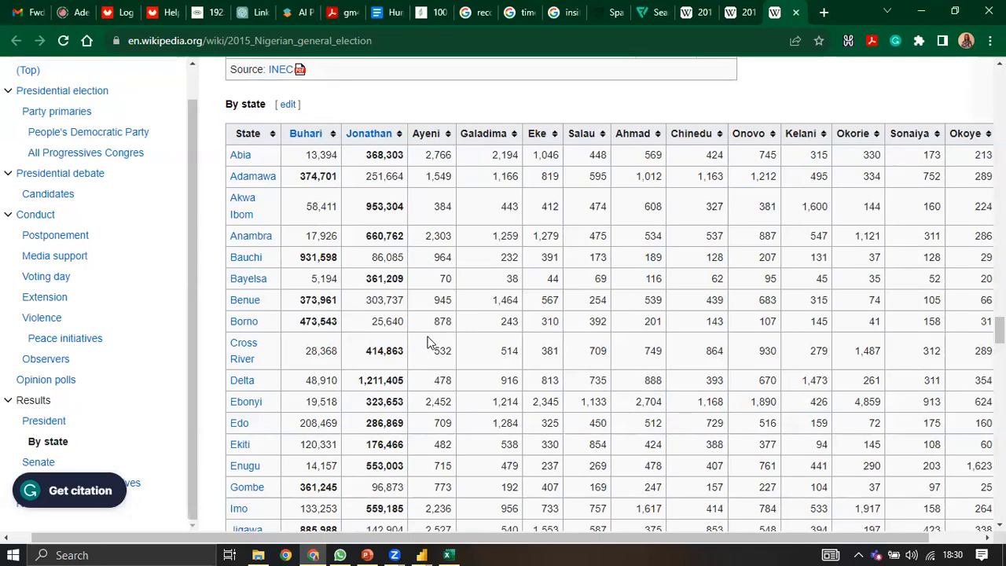
Step: Scroll through the By state results past the Total row to the Senate seat results
scroll(430, 344, "down", 5)
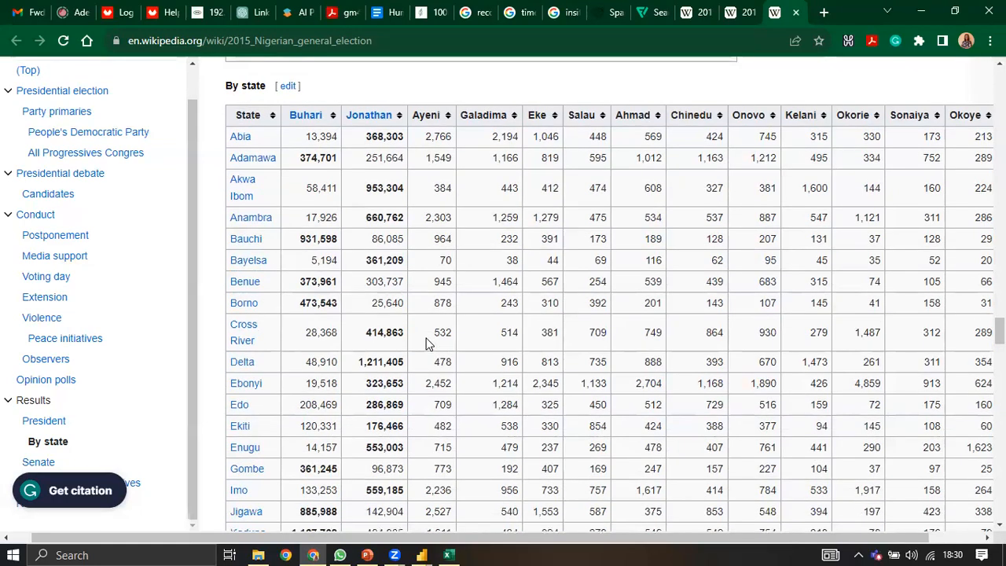
scroll(431, 344, "down", 3)
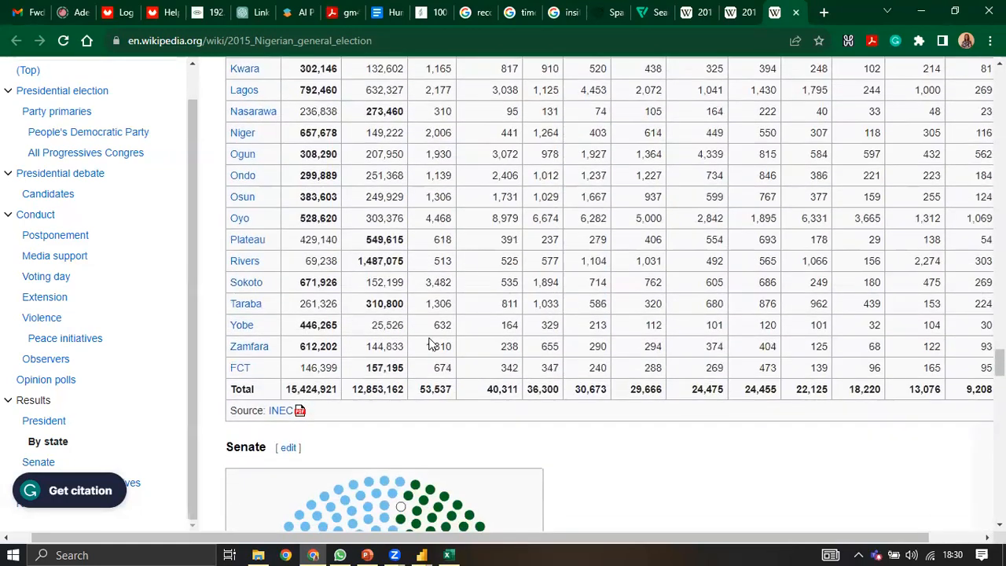
scroll(444, 366, "up", 3)
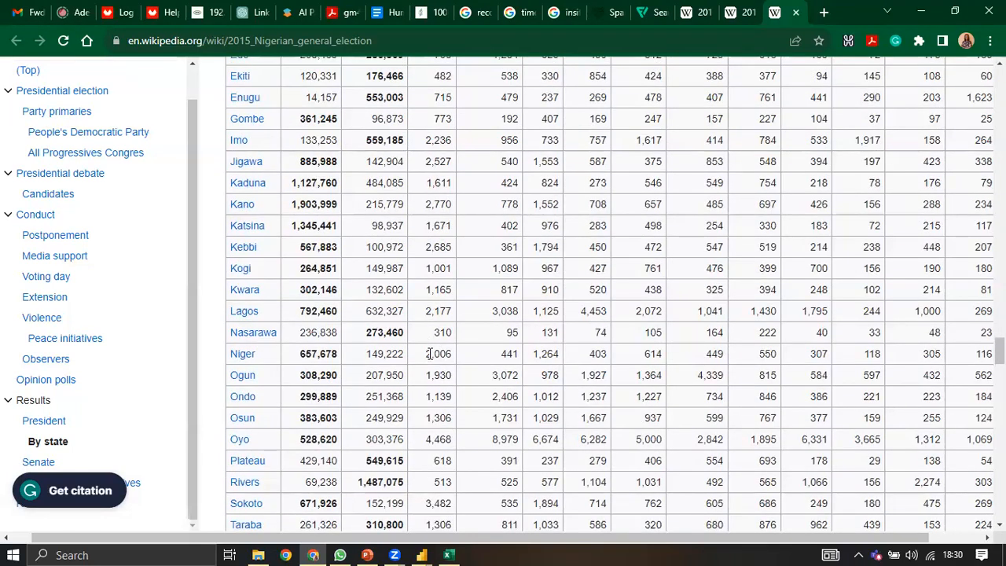
scroll(429, 353, "up", 5)
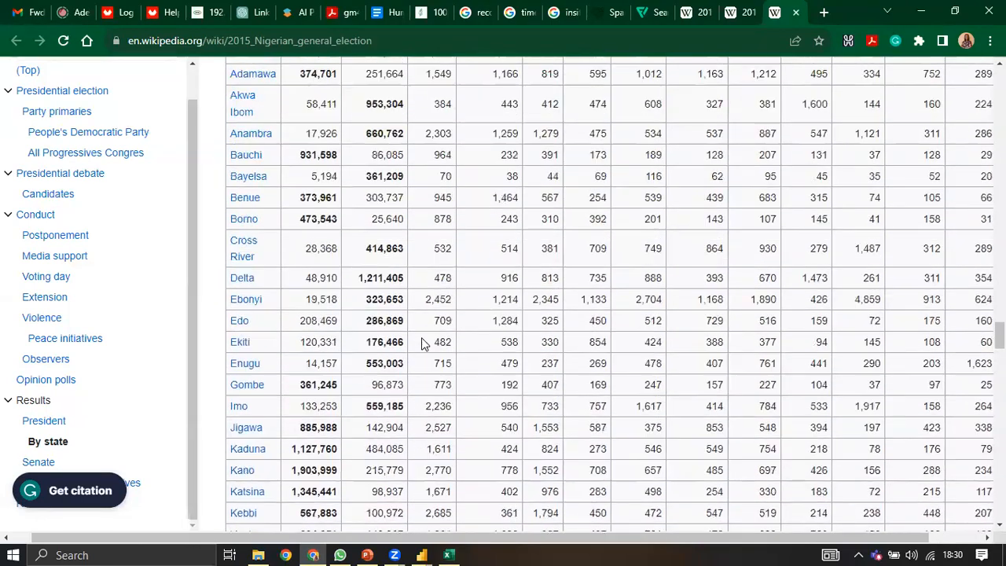
scroll(422, 343, "up", 1)
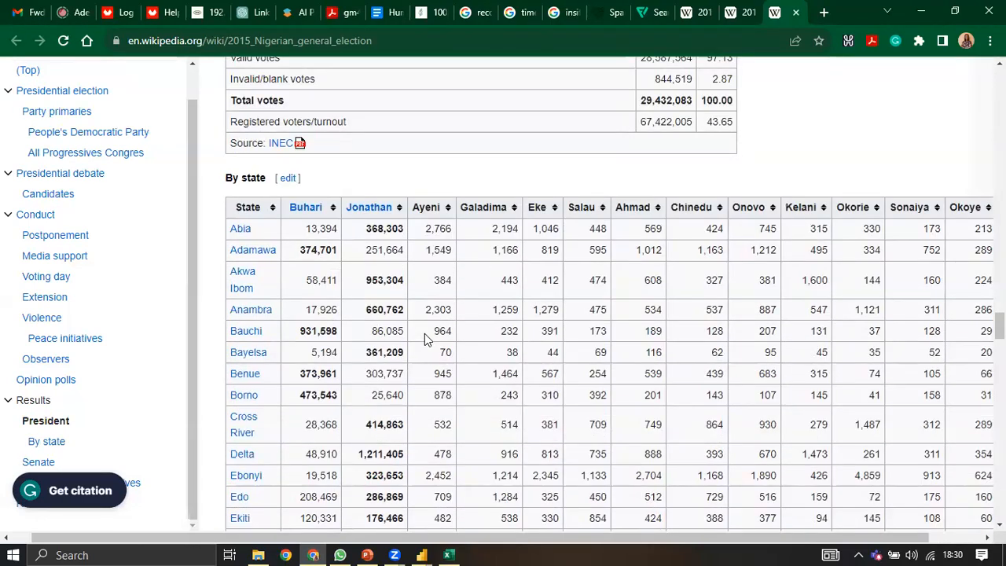
scroll(424, 337, "down", 3)
scroll(425, 337, "down", 5)
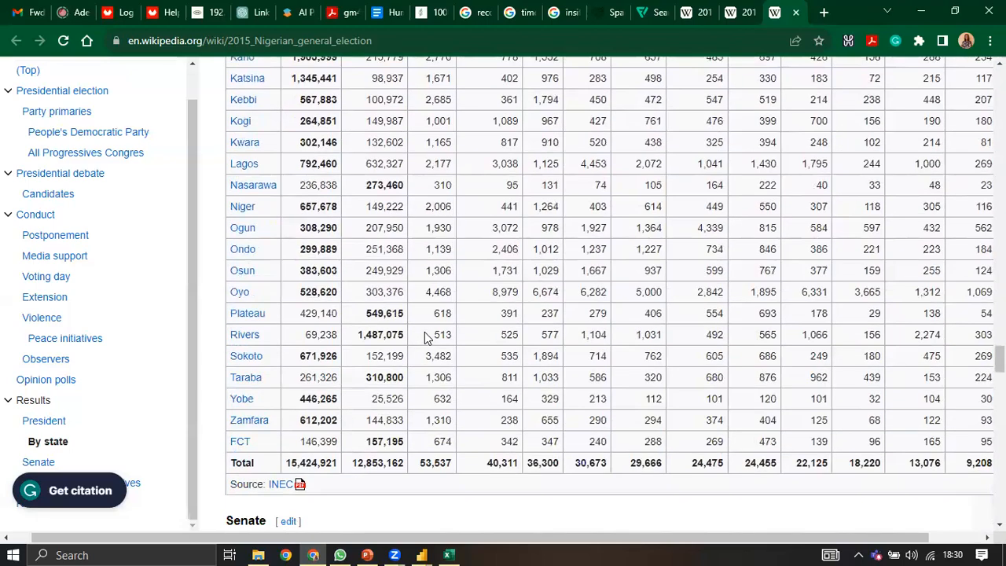
scroll(425, 336, "up", 4)
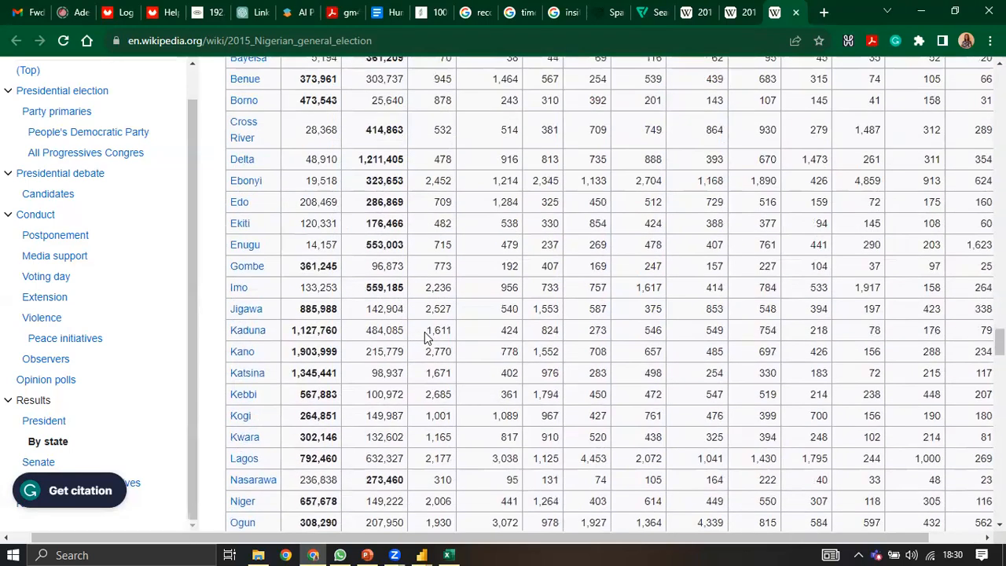
scroll(424, 336, "up", 3)
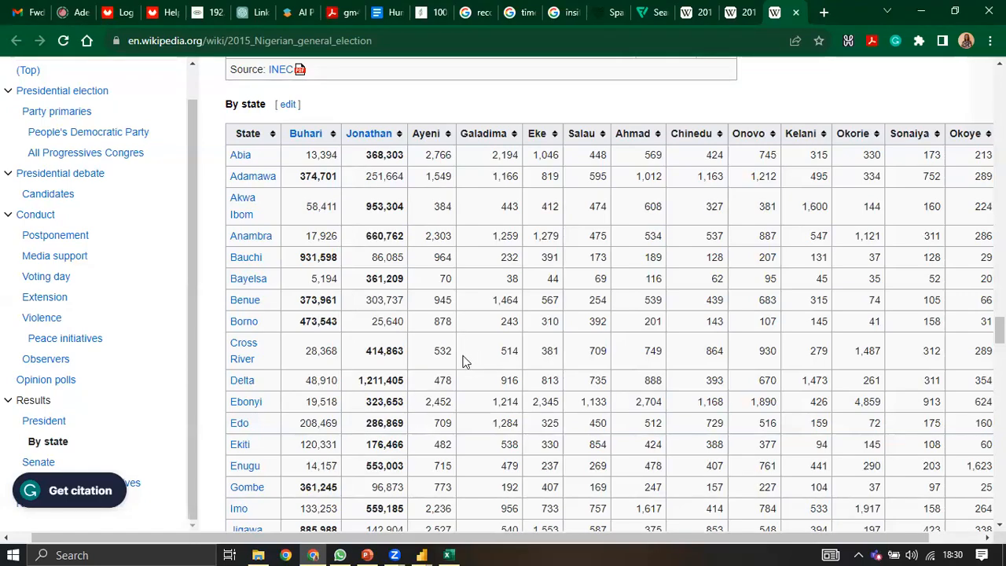
scroll(496, 412, "down", 8)
scroll(495, 411, "down", 4)
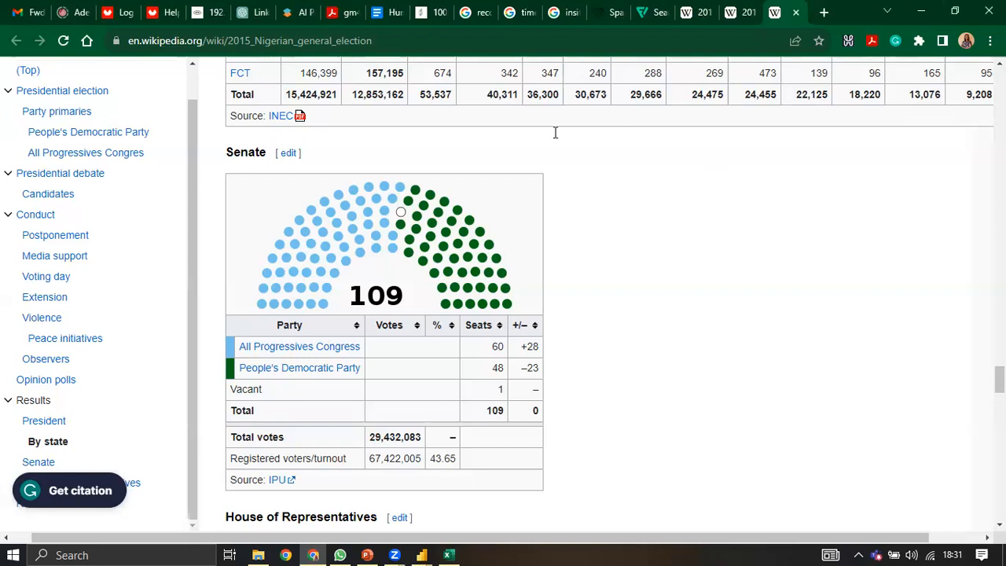
Step: Scroll back to the By state table and down to the Kwara–FCT rows and Total row
scroll(588, 200, "up", 8)
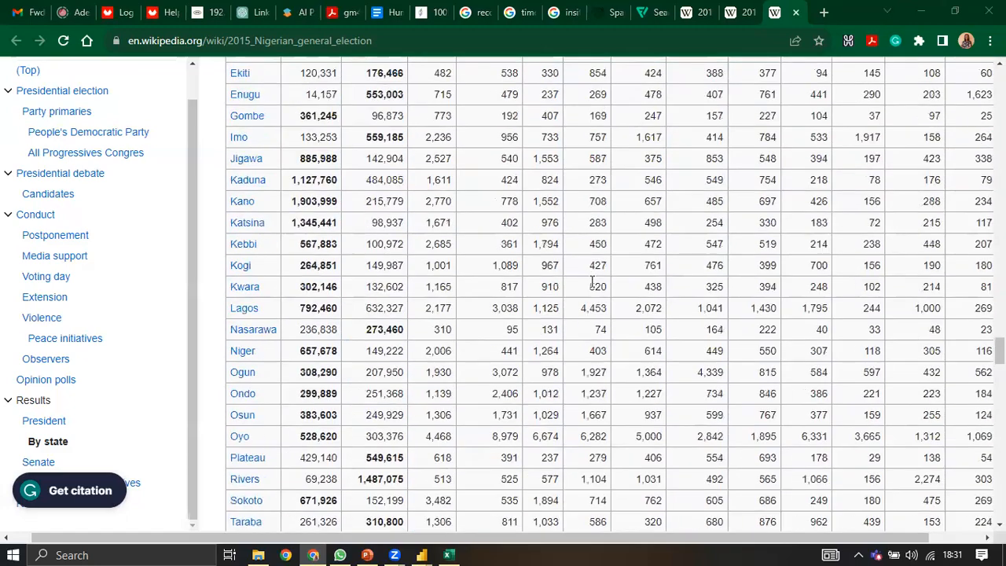
scroll(570, 270, "up", 4)
scroll(537, 269, "down", 1)
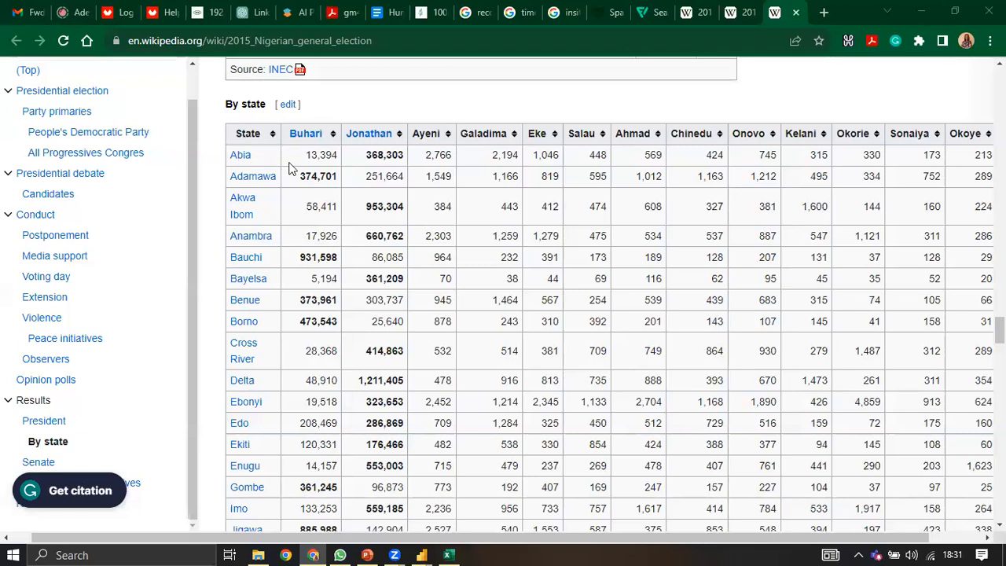
scroll(290, 167, "down", 1)
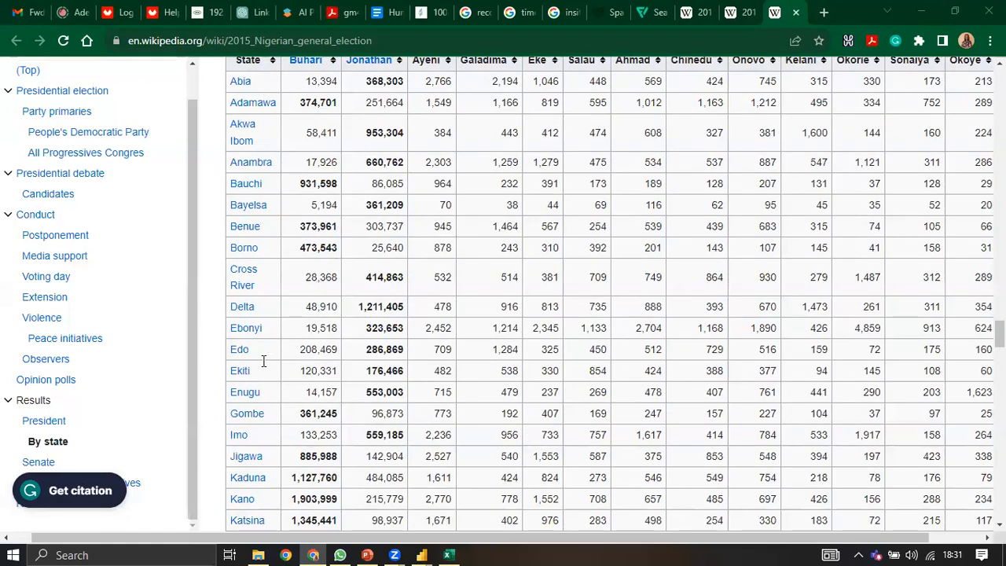
scroll(263, 360, "down", 2)
scroll(263, 360, "down", 2)
scroll(262, 355, "down", 2)
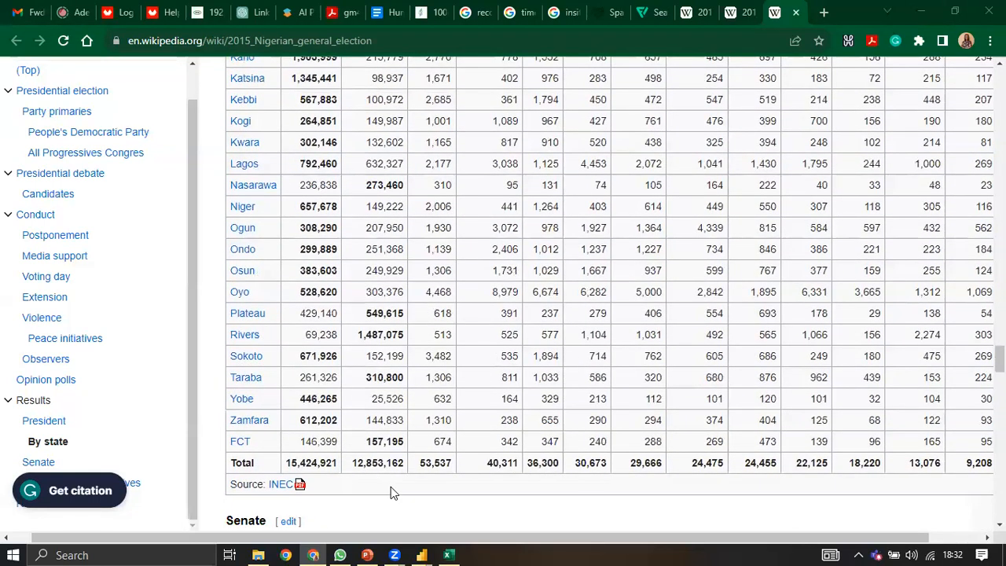
scroll(395, 493, "down", 1)
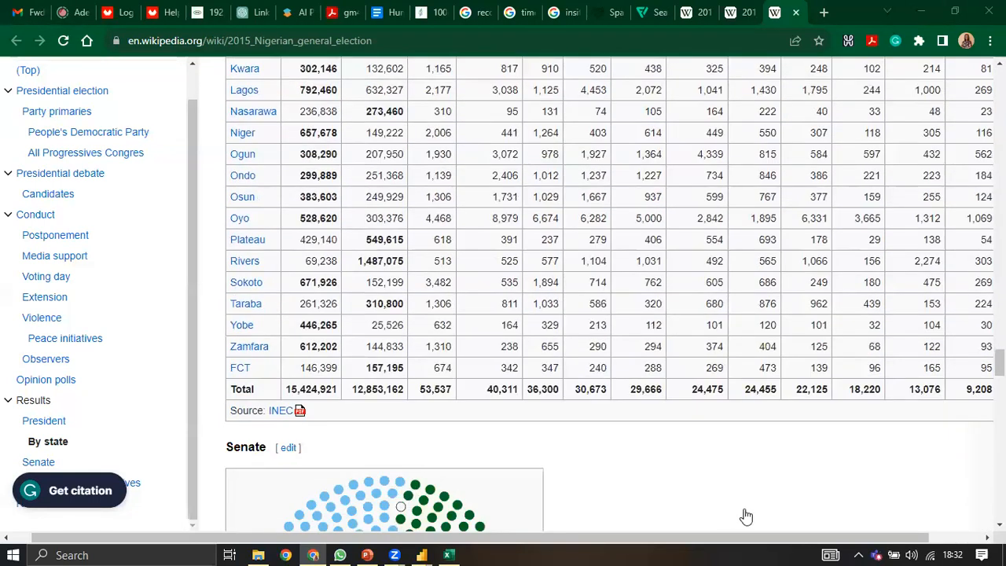